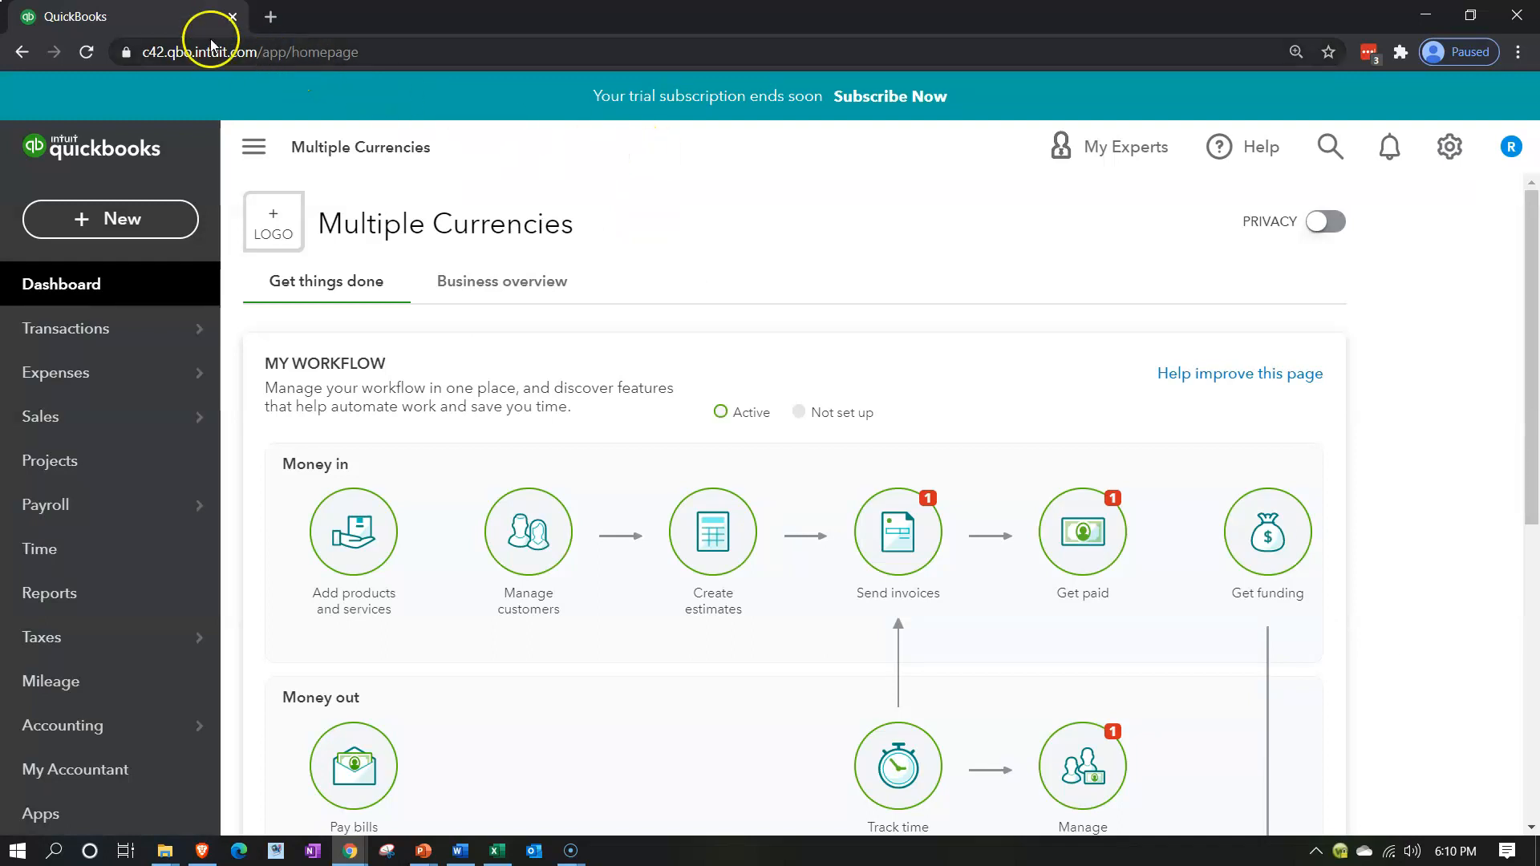
# Duplicate the QuickBooks homepage tab twice so that three copies are open
pyautogui.rightClick(172, 19)
pyautogui.click(221, 142)
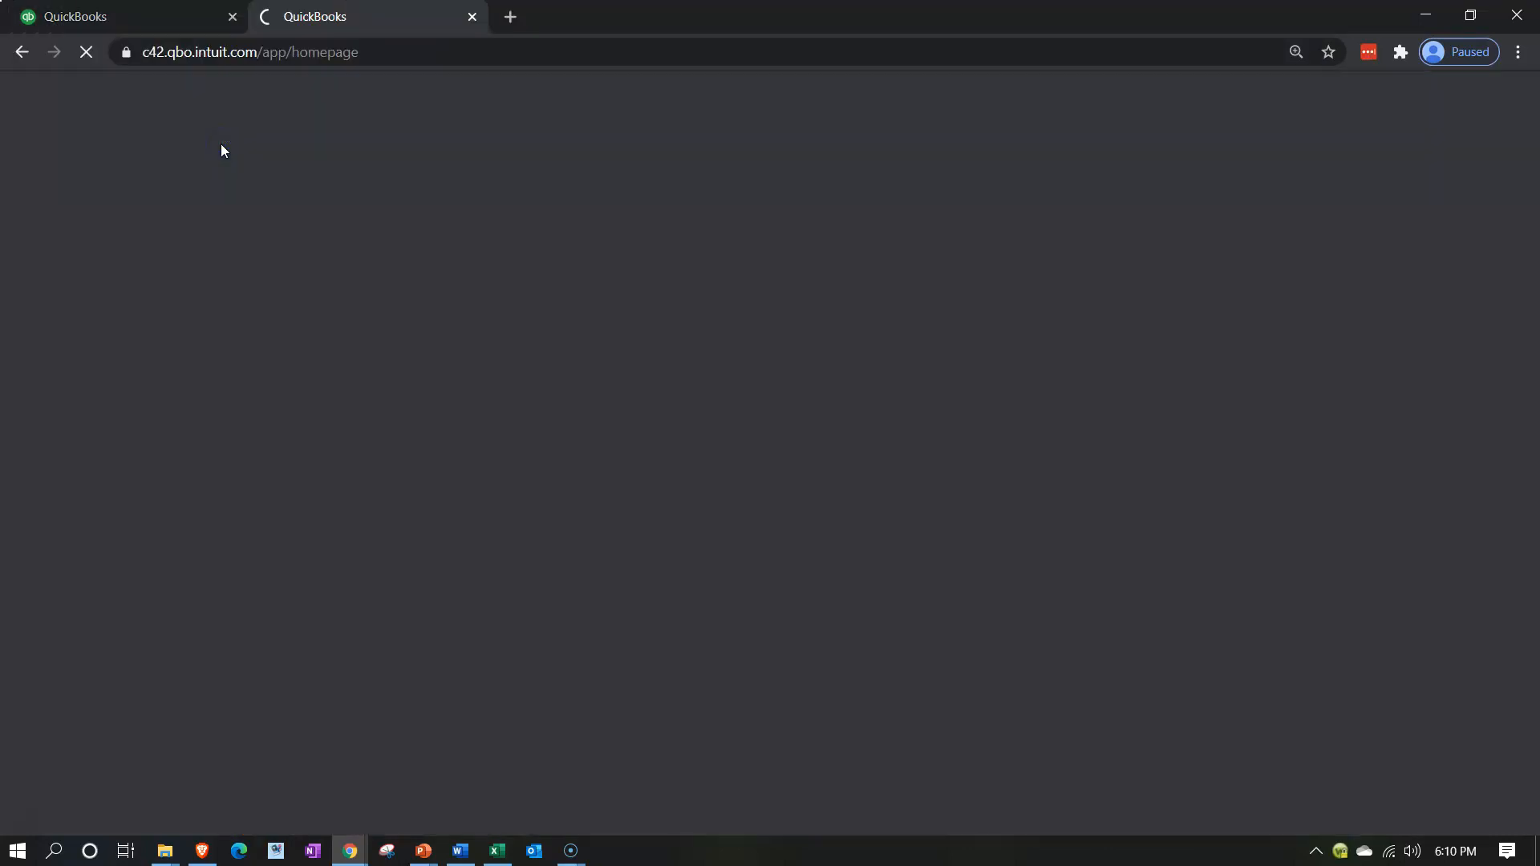
pyautogui.rightClick(348, 16)
pyautogui.click(393, 133)
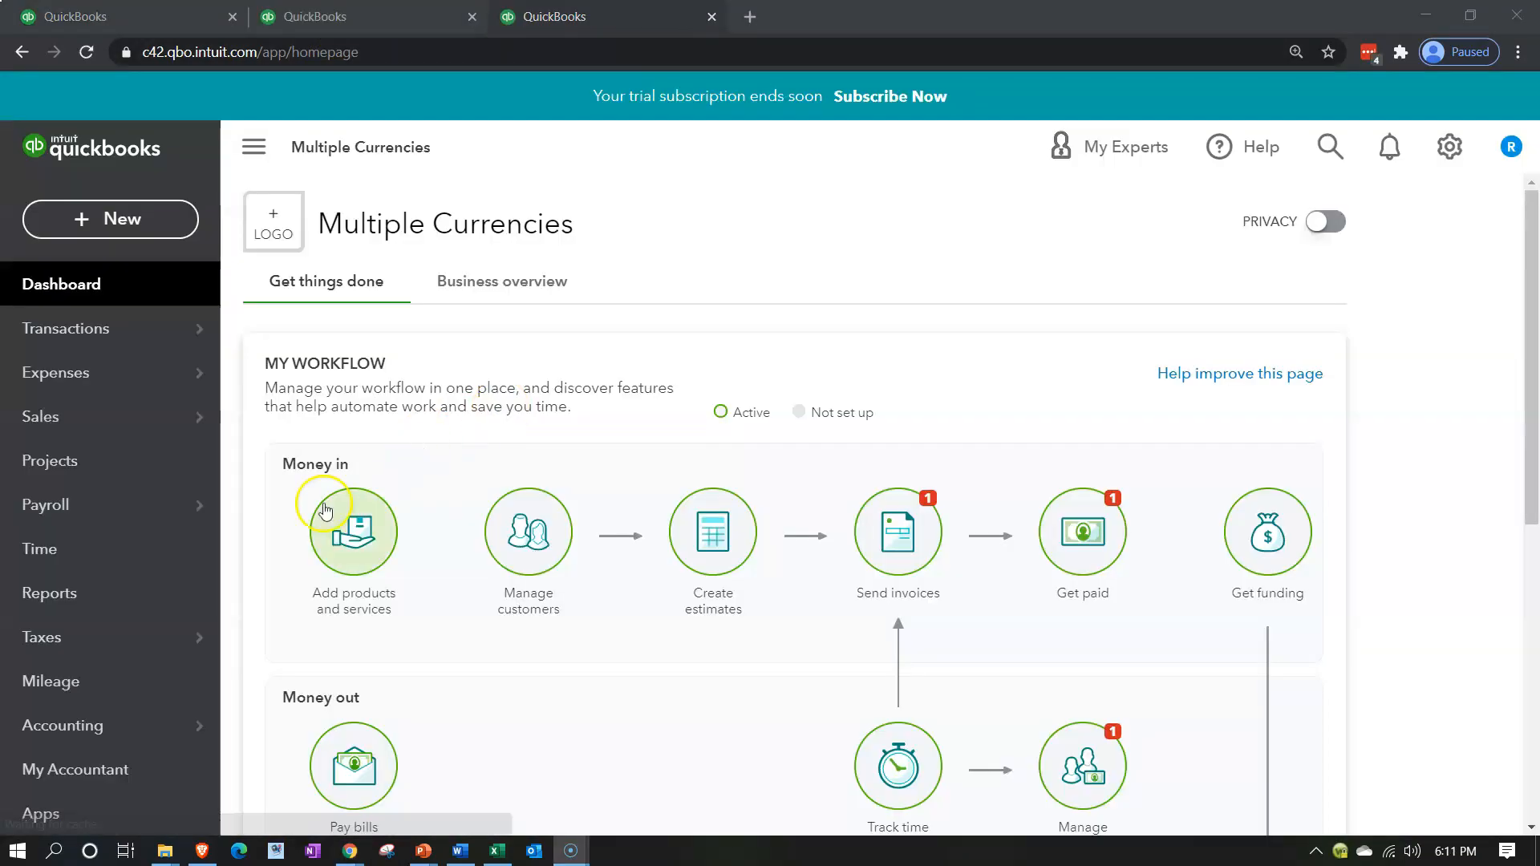
# Open the Profit and Loss report in the third tab and run it for 01/01/2020 to 12/31/2020
pyautogui.click(104, 585)
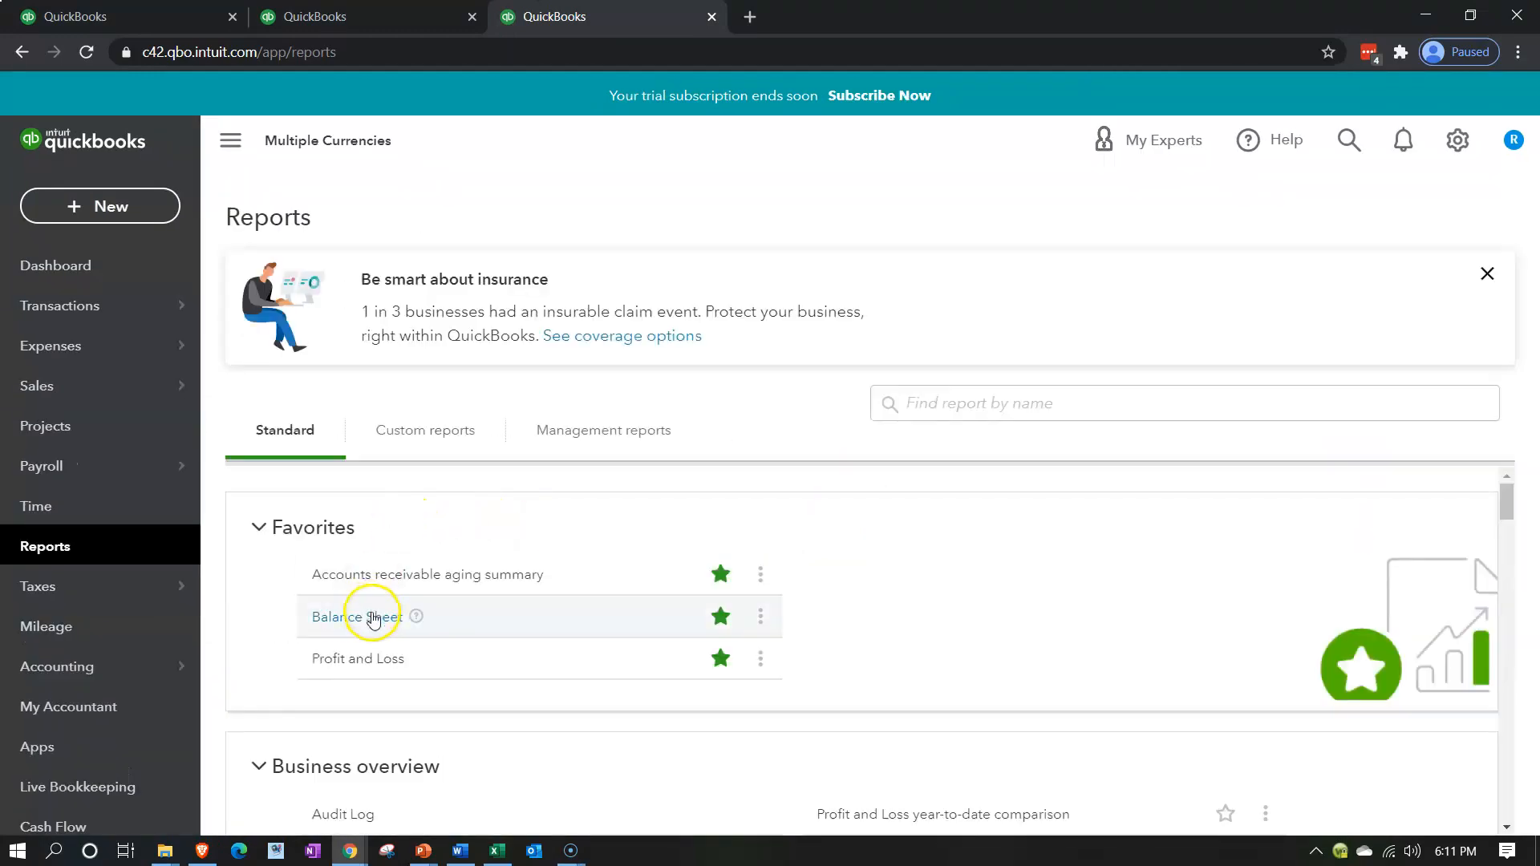
pyautogui.click(356, 659)
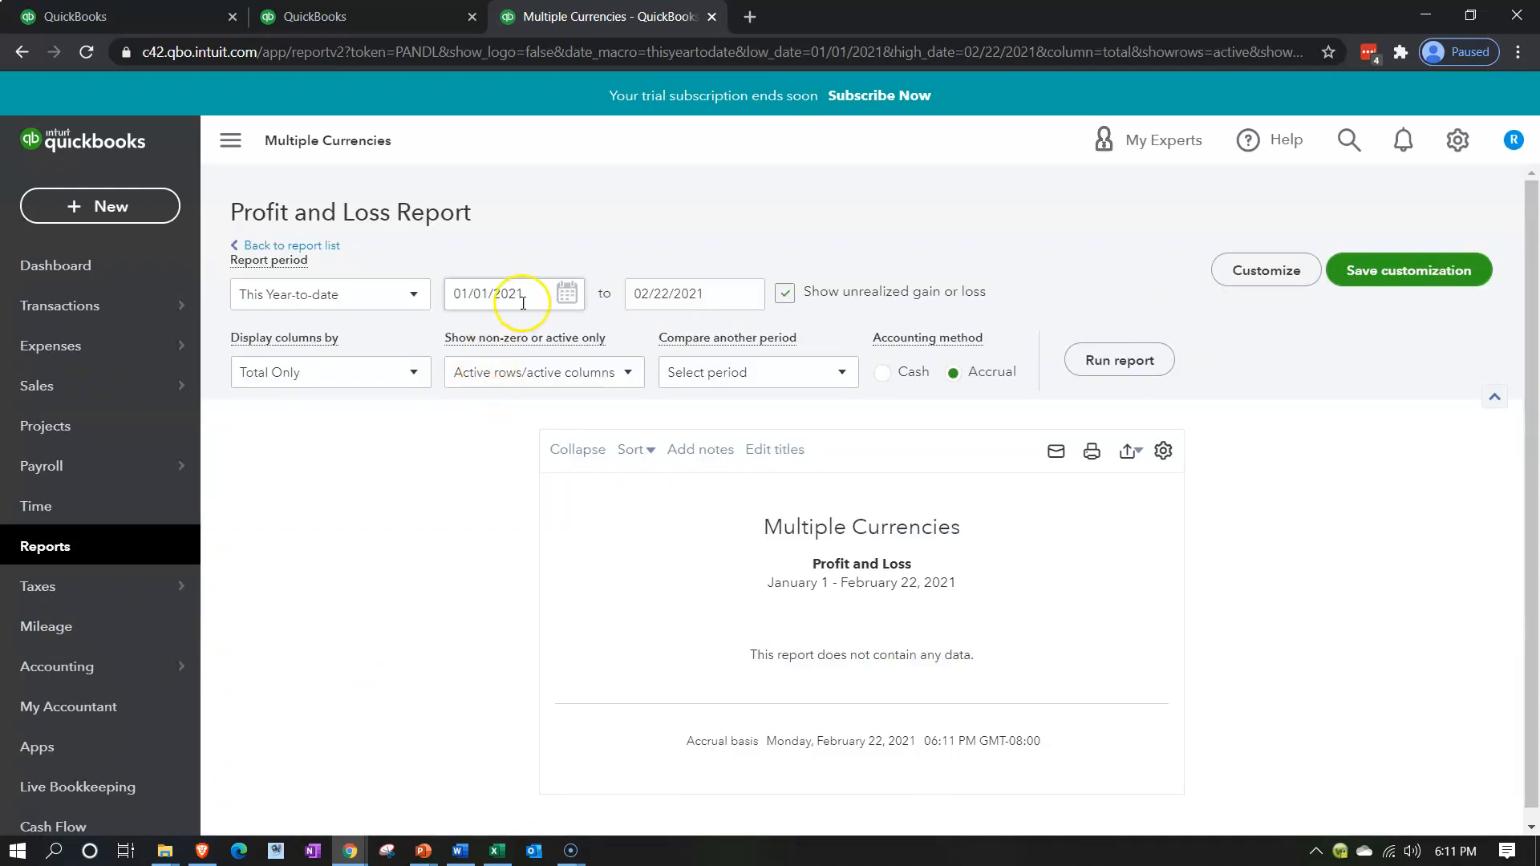
pyautogui.click(523, 303)
pyautogui.write('01/01/2020')
pyautogui.press('Tab')
pyautogui.write('12')
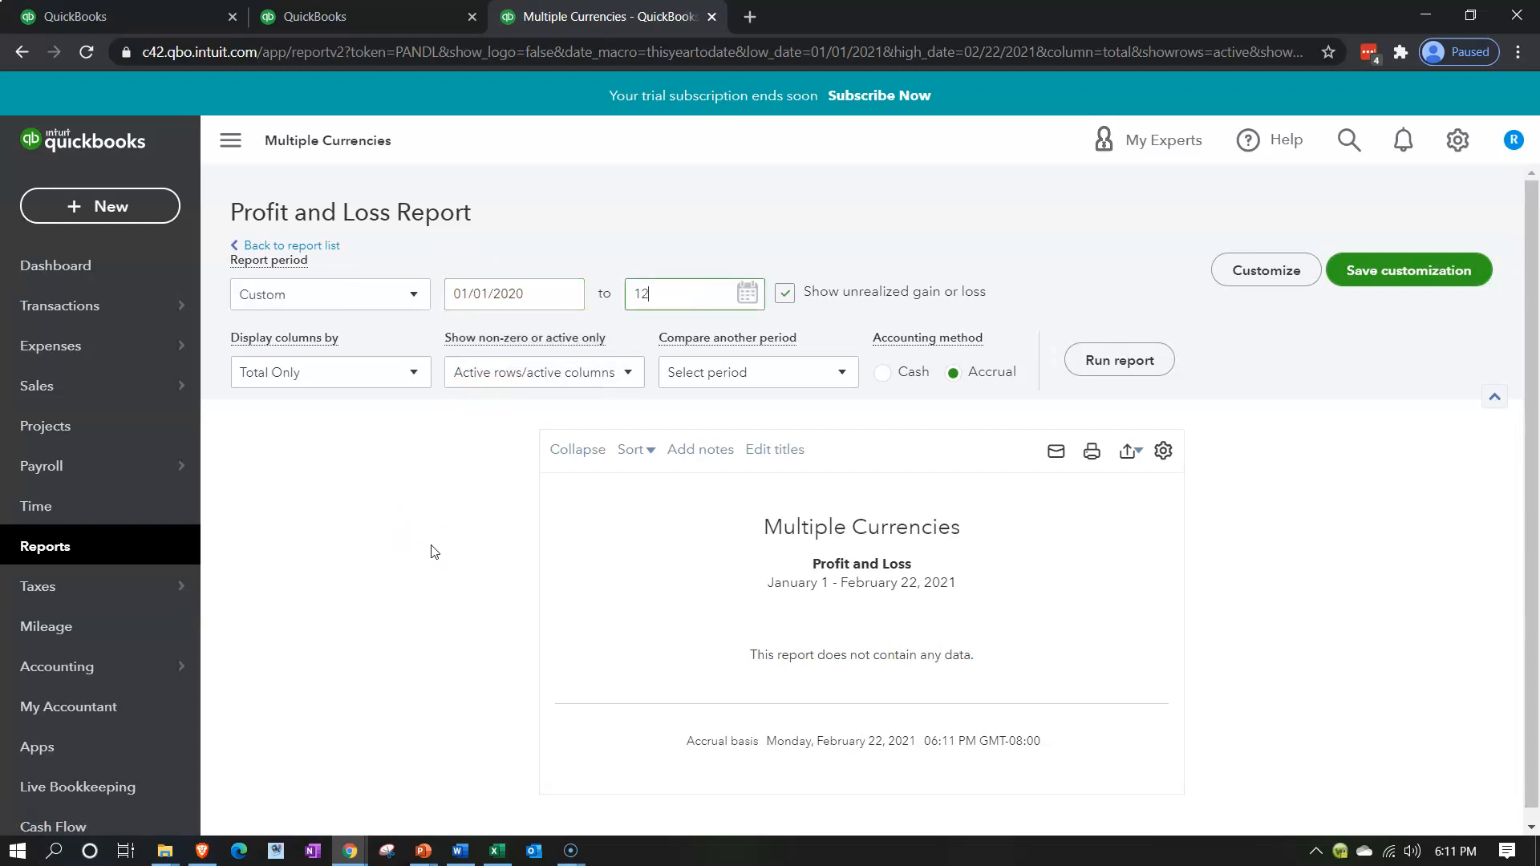
pyautogui.write('3120')
pyautogui.press('Tab')
pyautogui.click(1077, 371)
# Collapse the navigation menu and enlarge the Profit and Loss page to 125%
pyautogui.scroll(-3, 1077, 371)
pyautogui.click(232, 144)
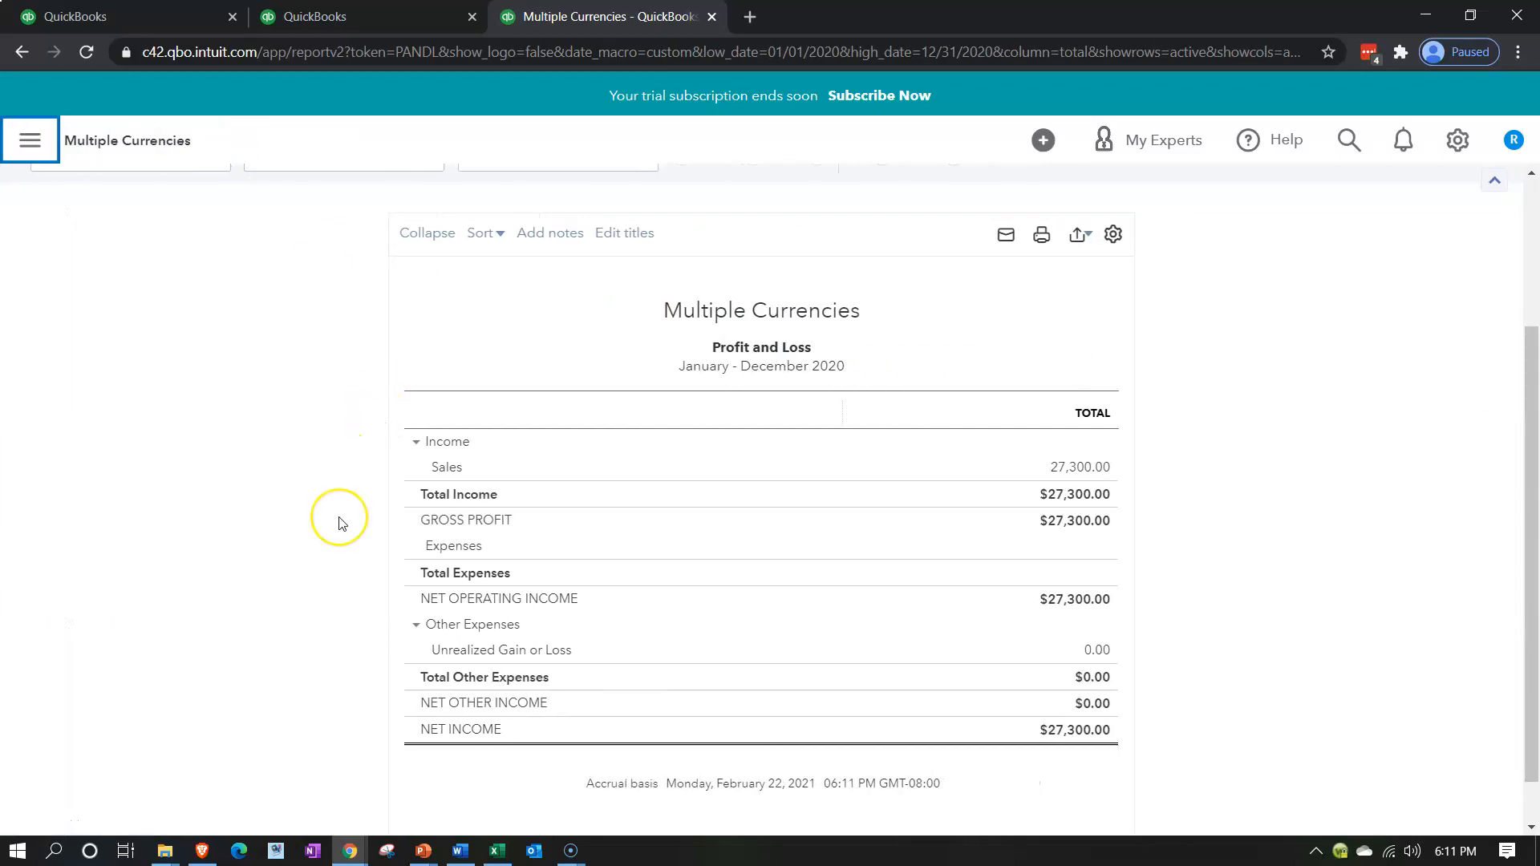
pyautogui.hotkey('ctrl', '+')
pyautogui.hotkey('ctrl', '+')
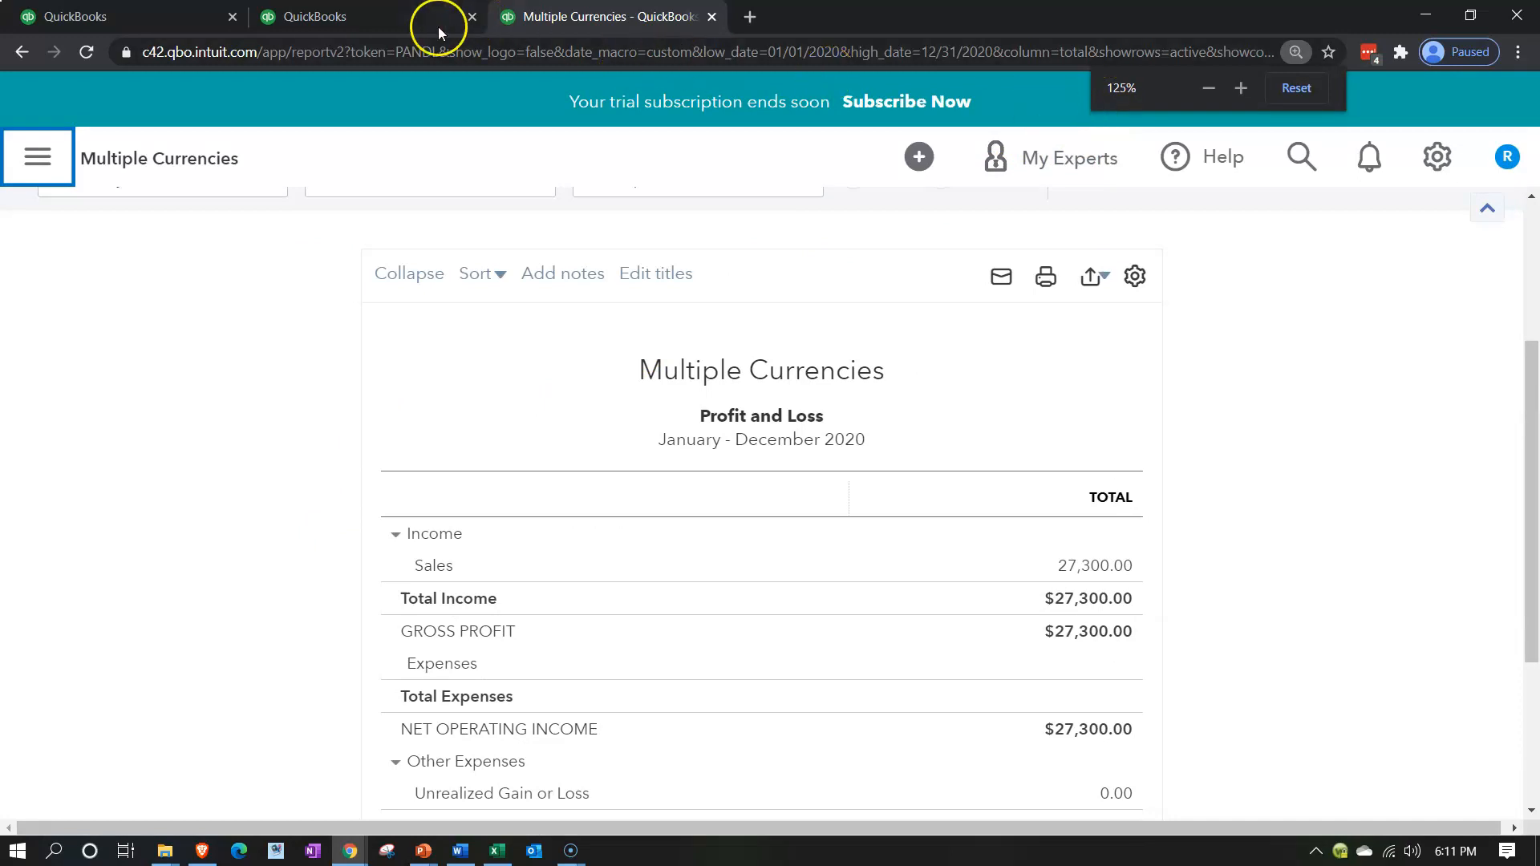
# Open the Balance Sheet from the favorite reports in the second browser tab
pyautogui.click(369, 16)
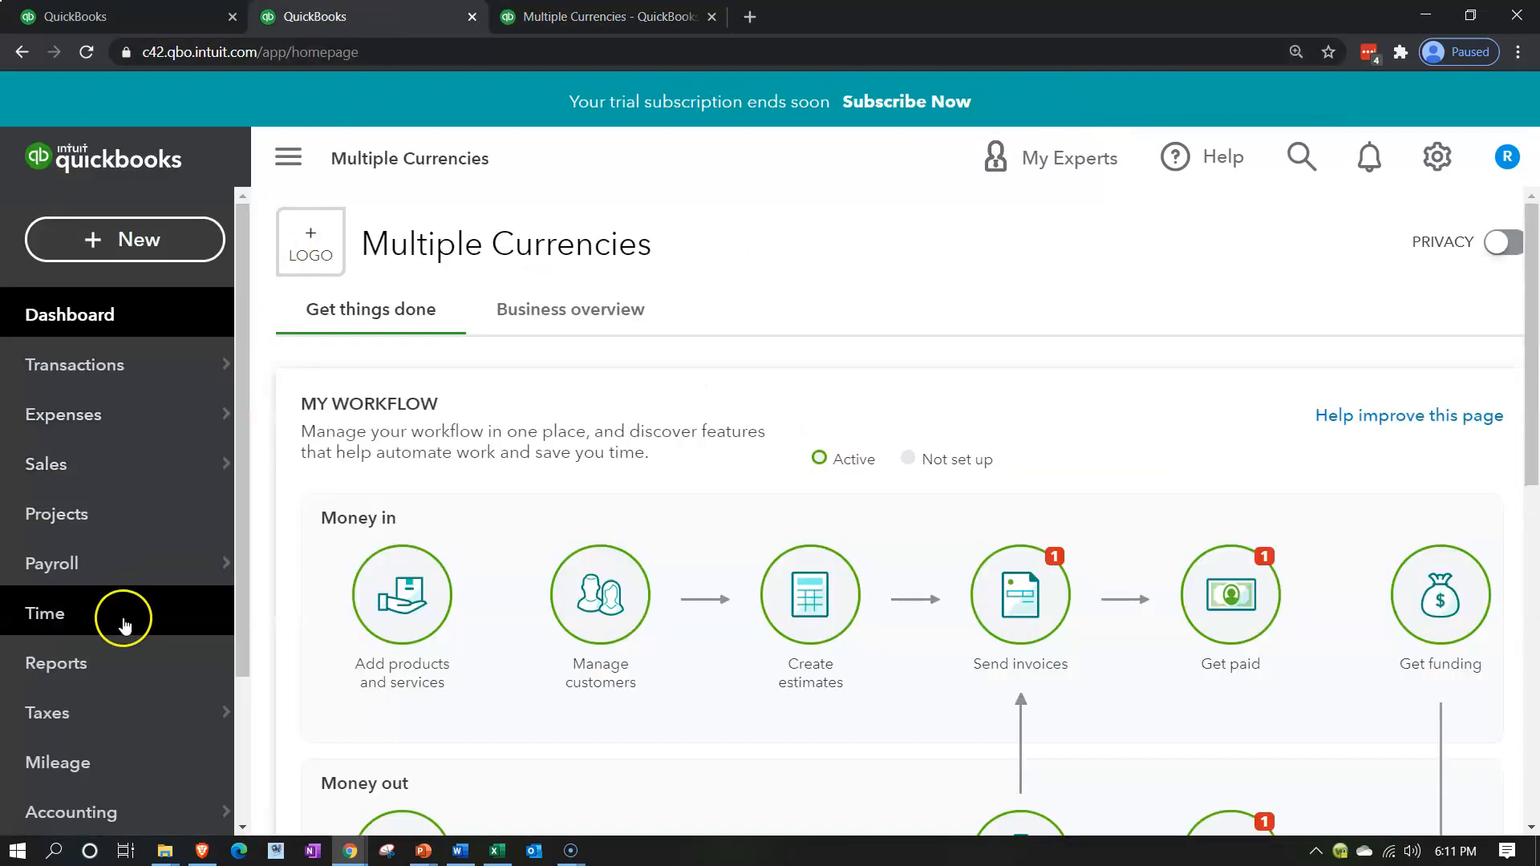
pyautogui.click(119, 659)
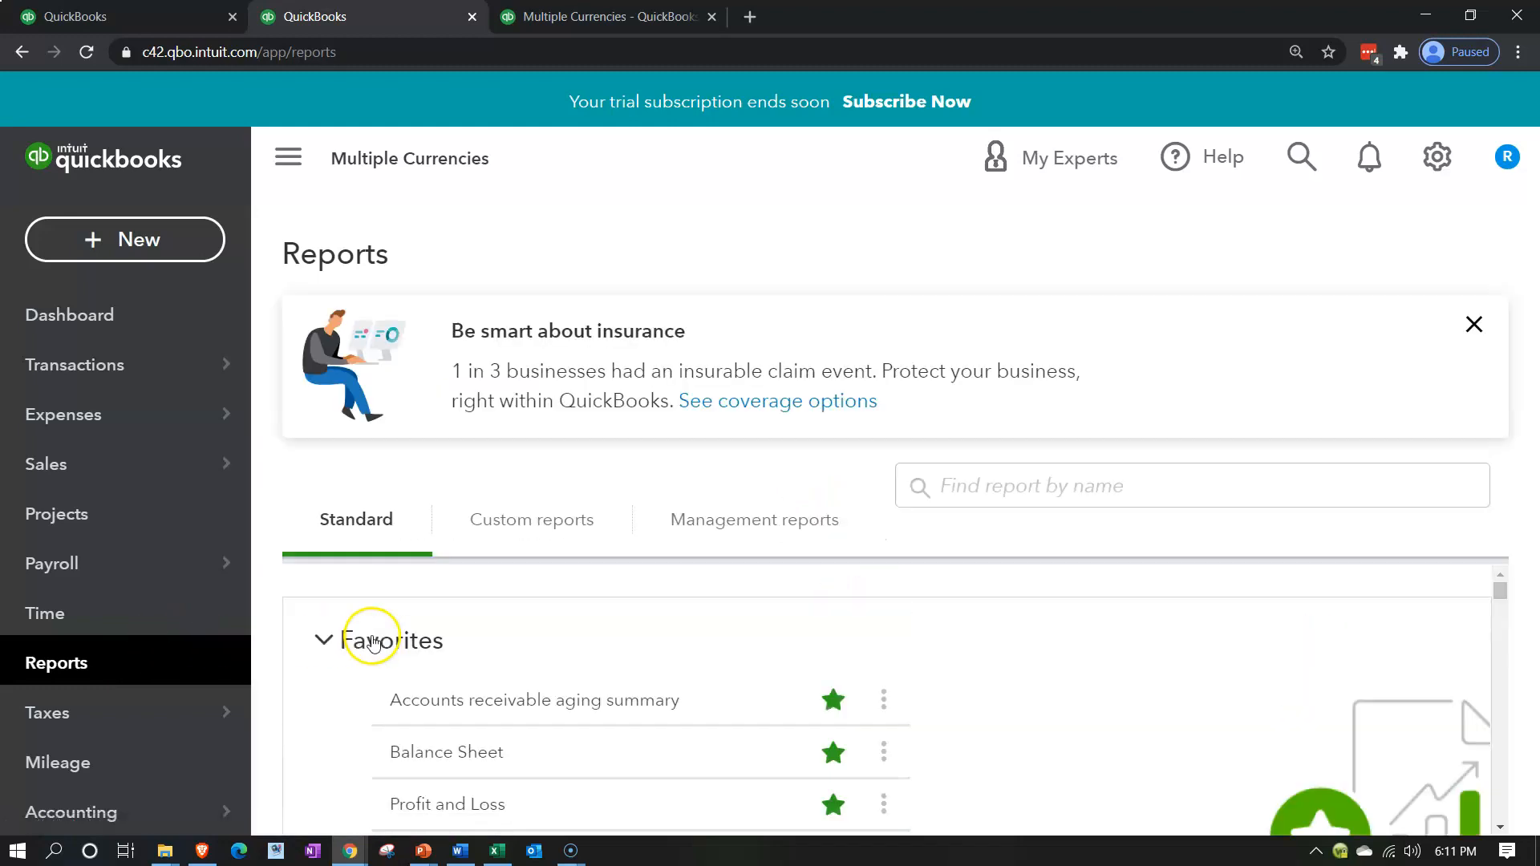
pyautogui.click(428, 760)
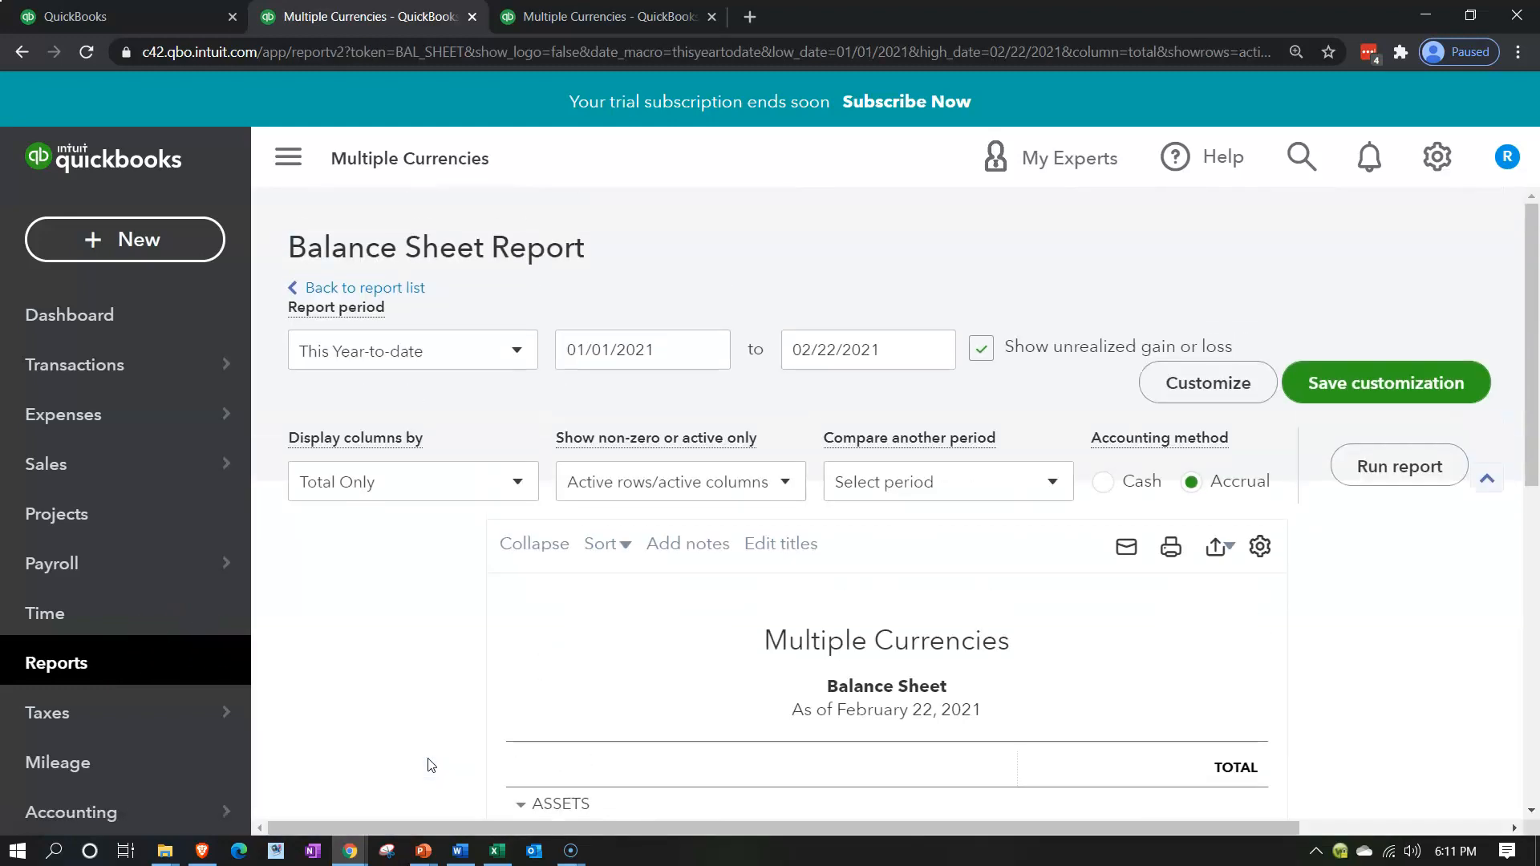
# Run the Balance Sheet for 01/01/2020 to 12/31/2020 and collapse the navigation menu
pyautogui.click(666, 361)
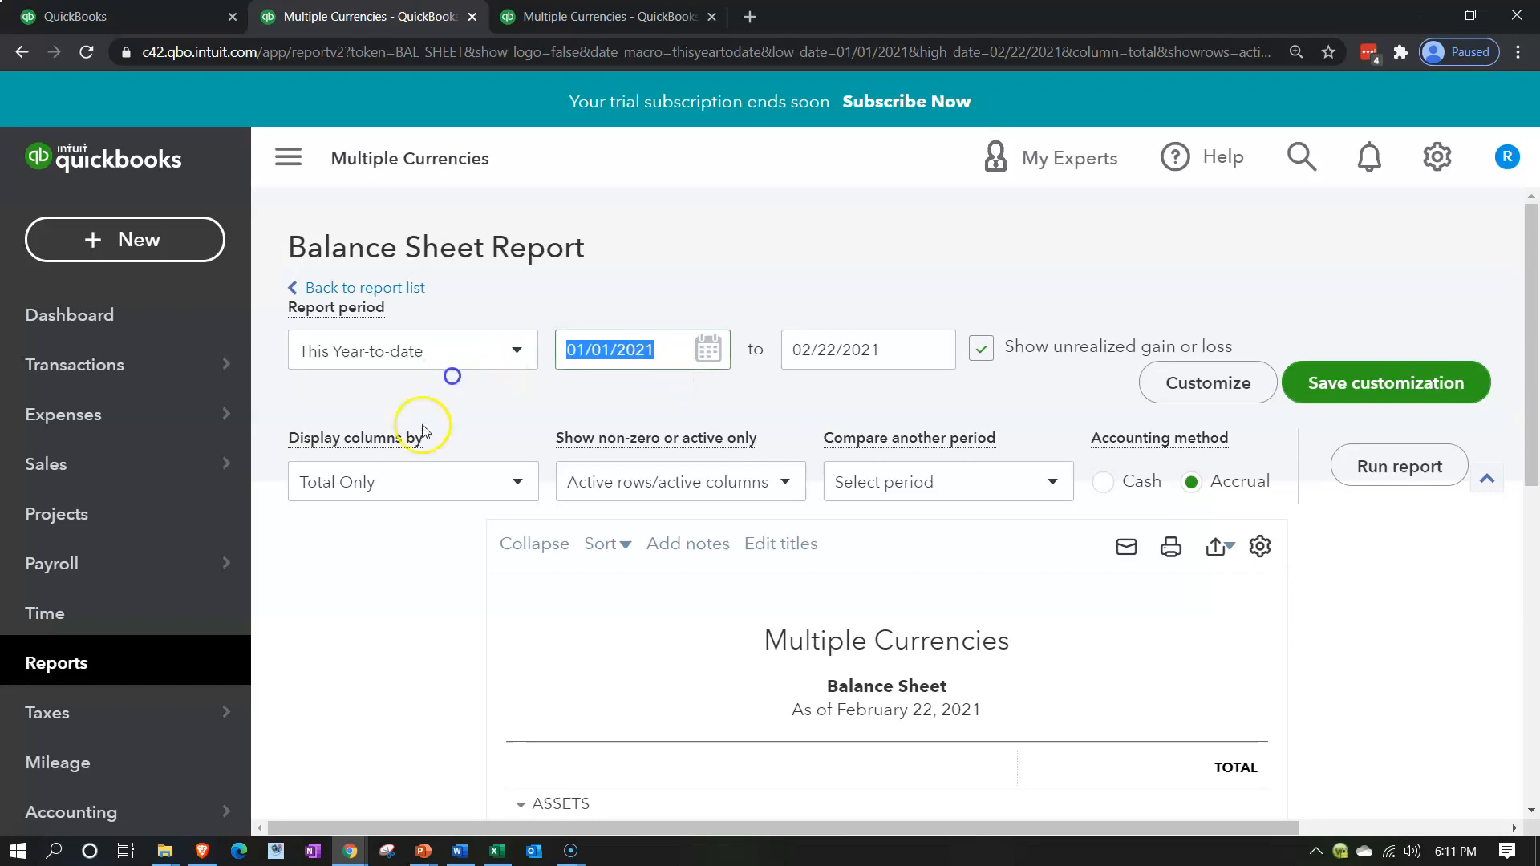
pyautogui.write('01/01/2020')
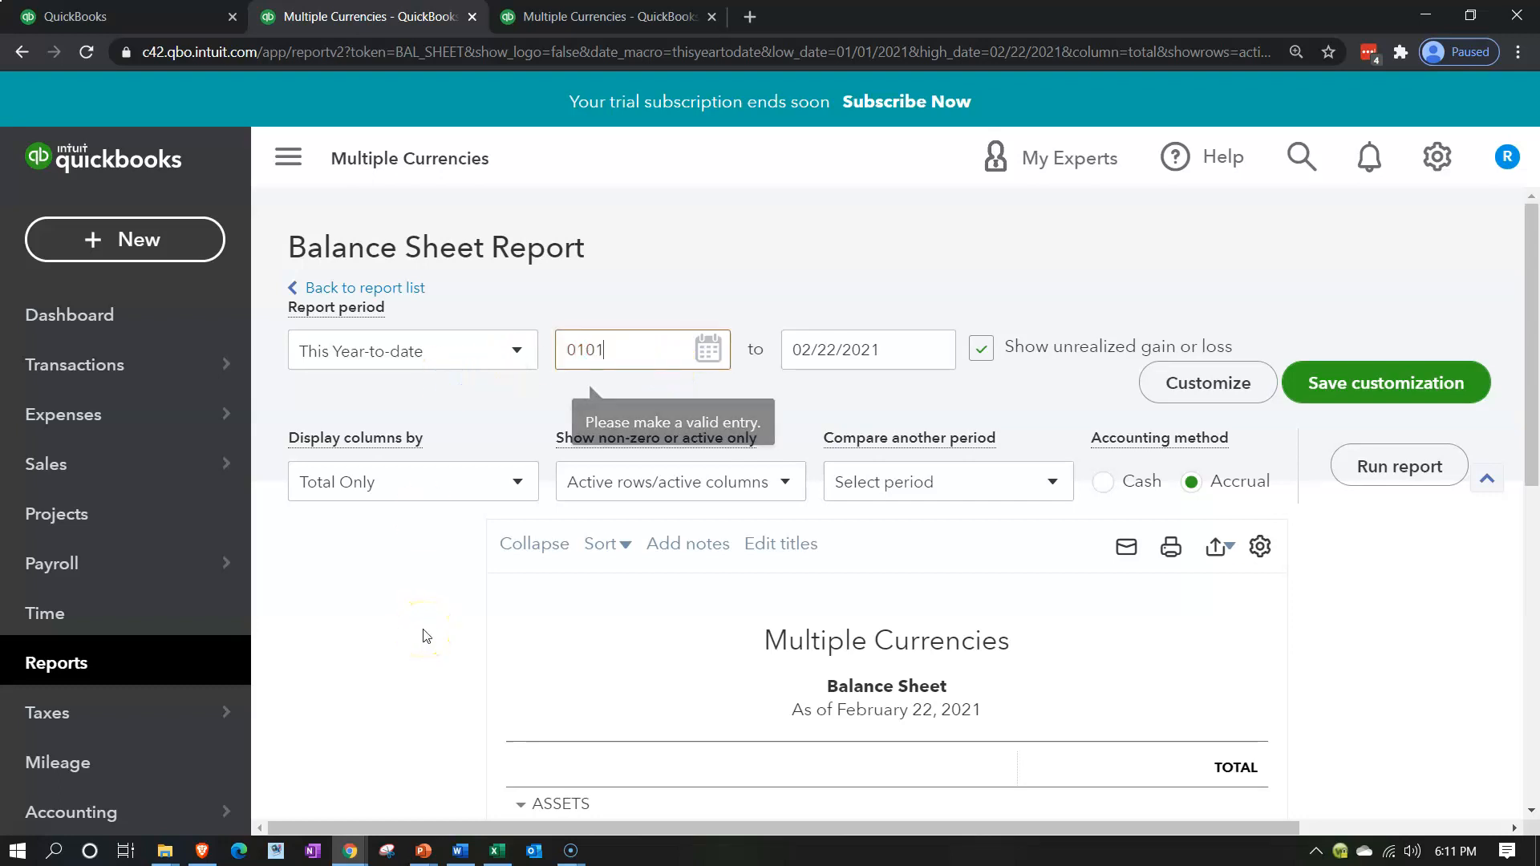
pyautogui.press('Tab')
pyautogui.write('12/31/2020')
pyautogui.press('Tab')
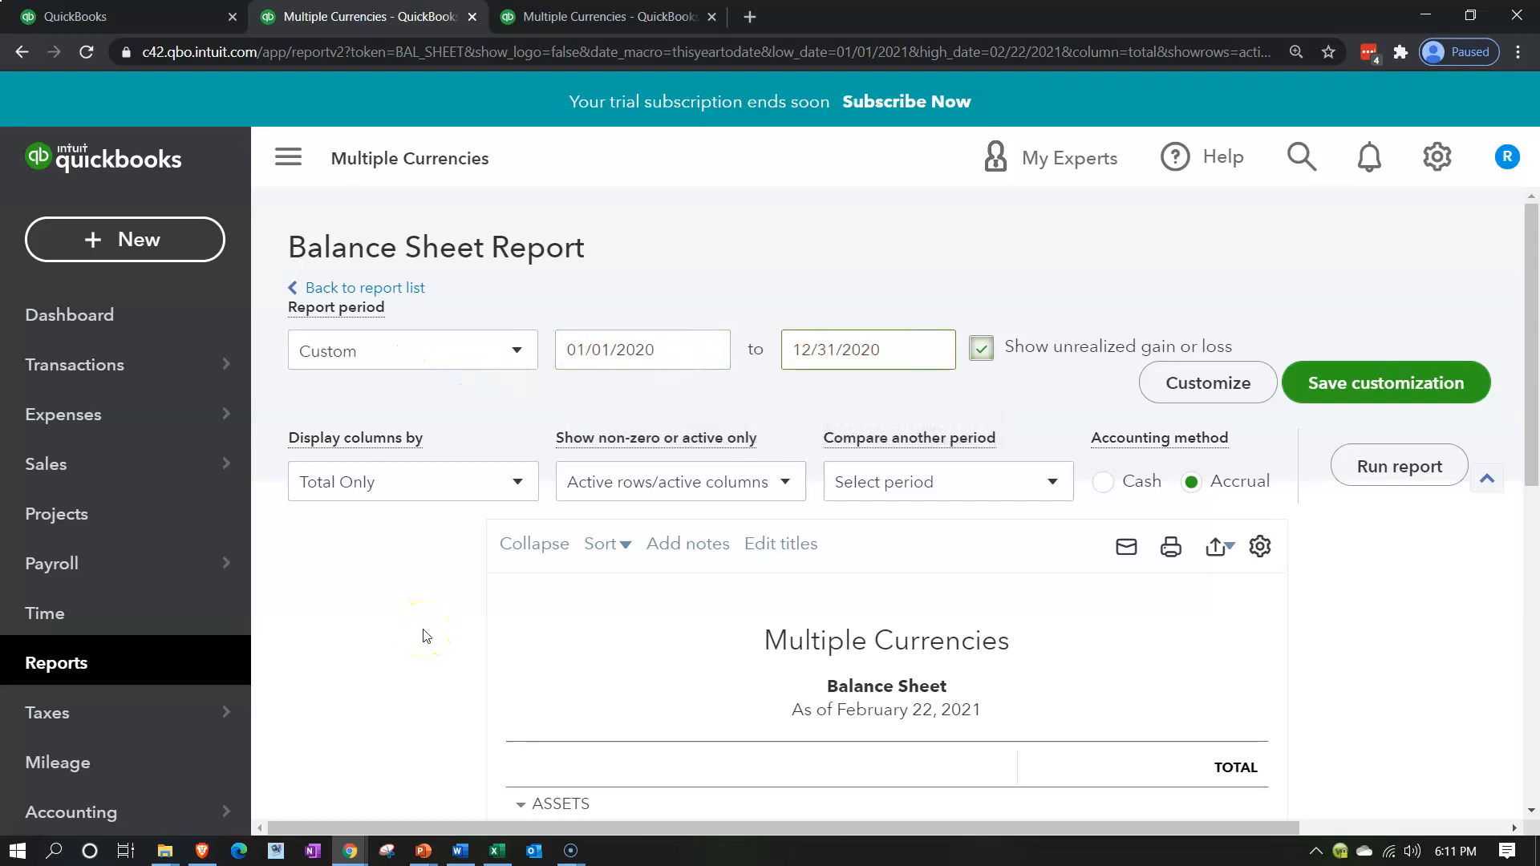
pyautogui.click(1378, 473)
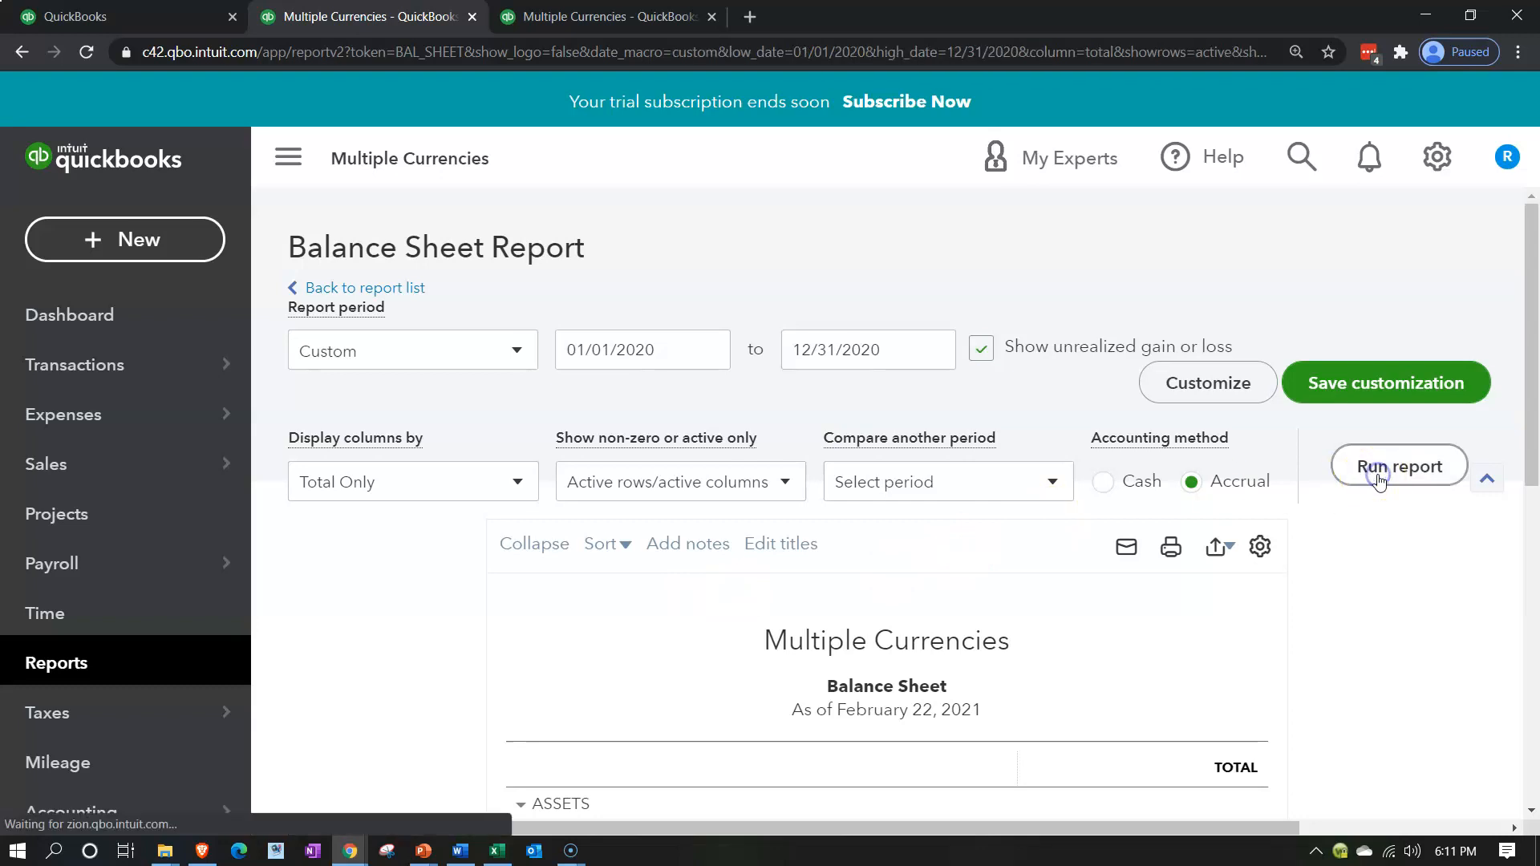
pyautogui.click(293, 158)
pyautogui.scroll(-3, 331, 539)
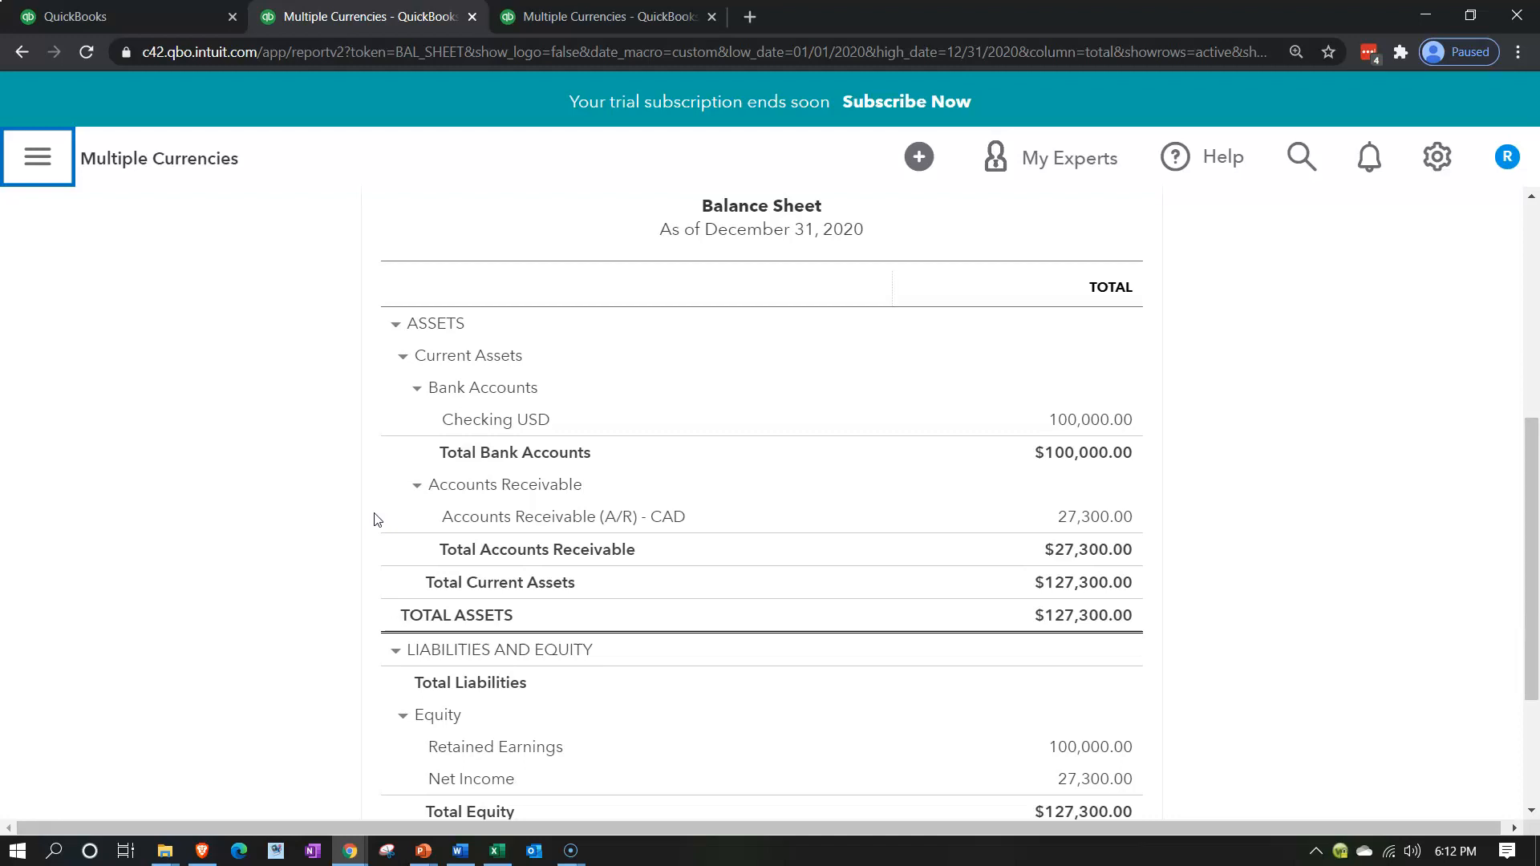
# Drill down from the Accounts Receivable (A/R) - CAD balance to the 03/01/2020 invoice and examine its exchange rate and CAD and USD totals
pyautogui.click(449, 523)
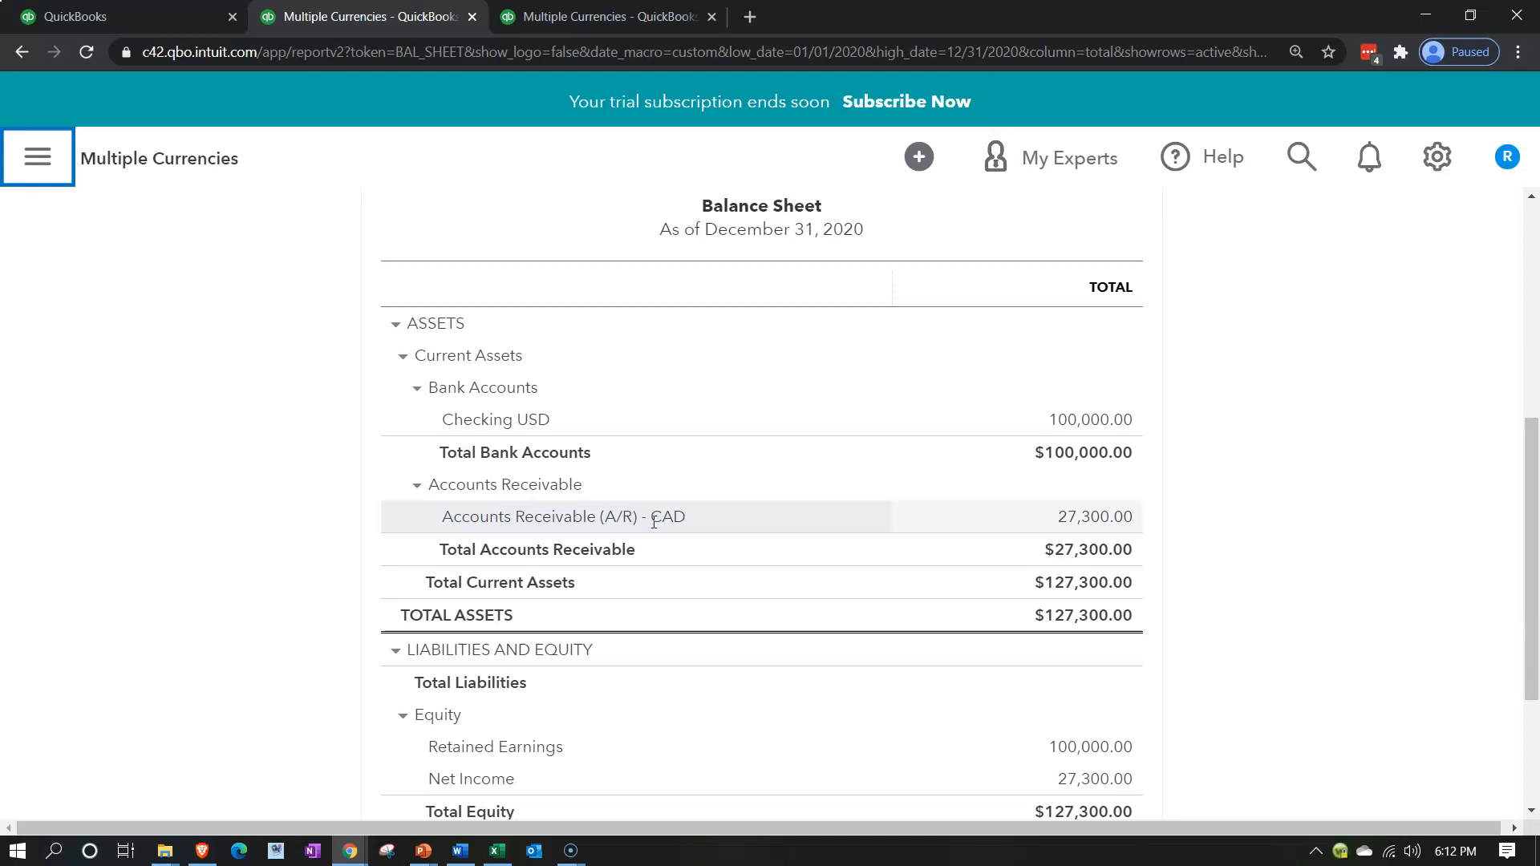
pyautogui.click(1086, 521)
pyautogui.scroll(-2, 1086, 528)
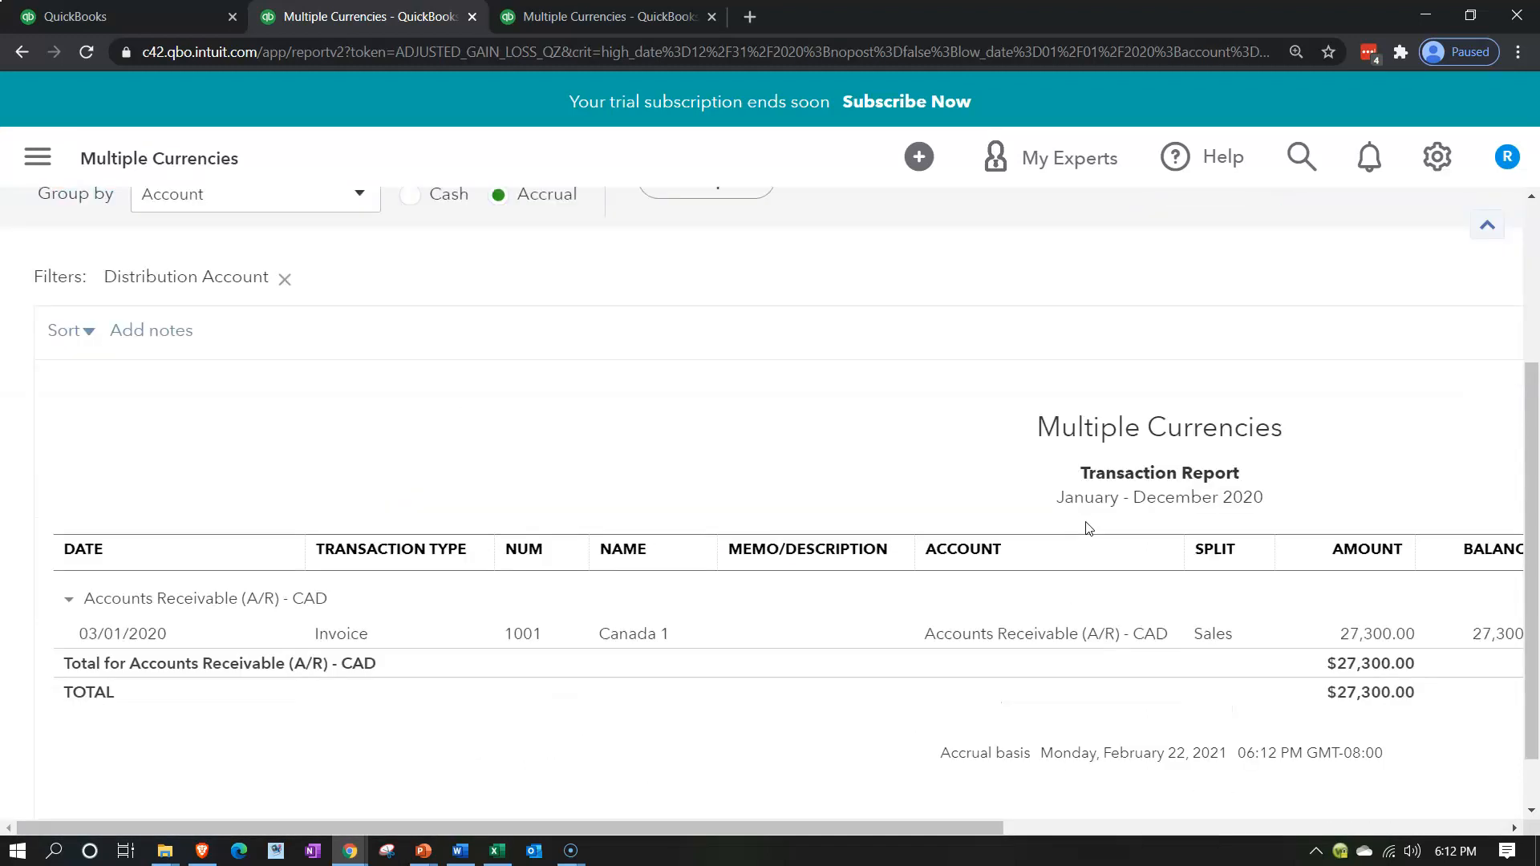
pyautogui.click(1351, 635)
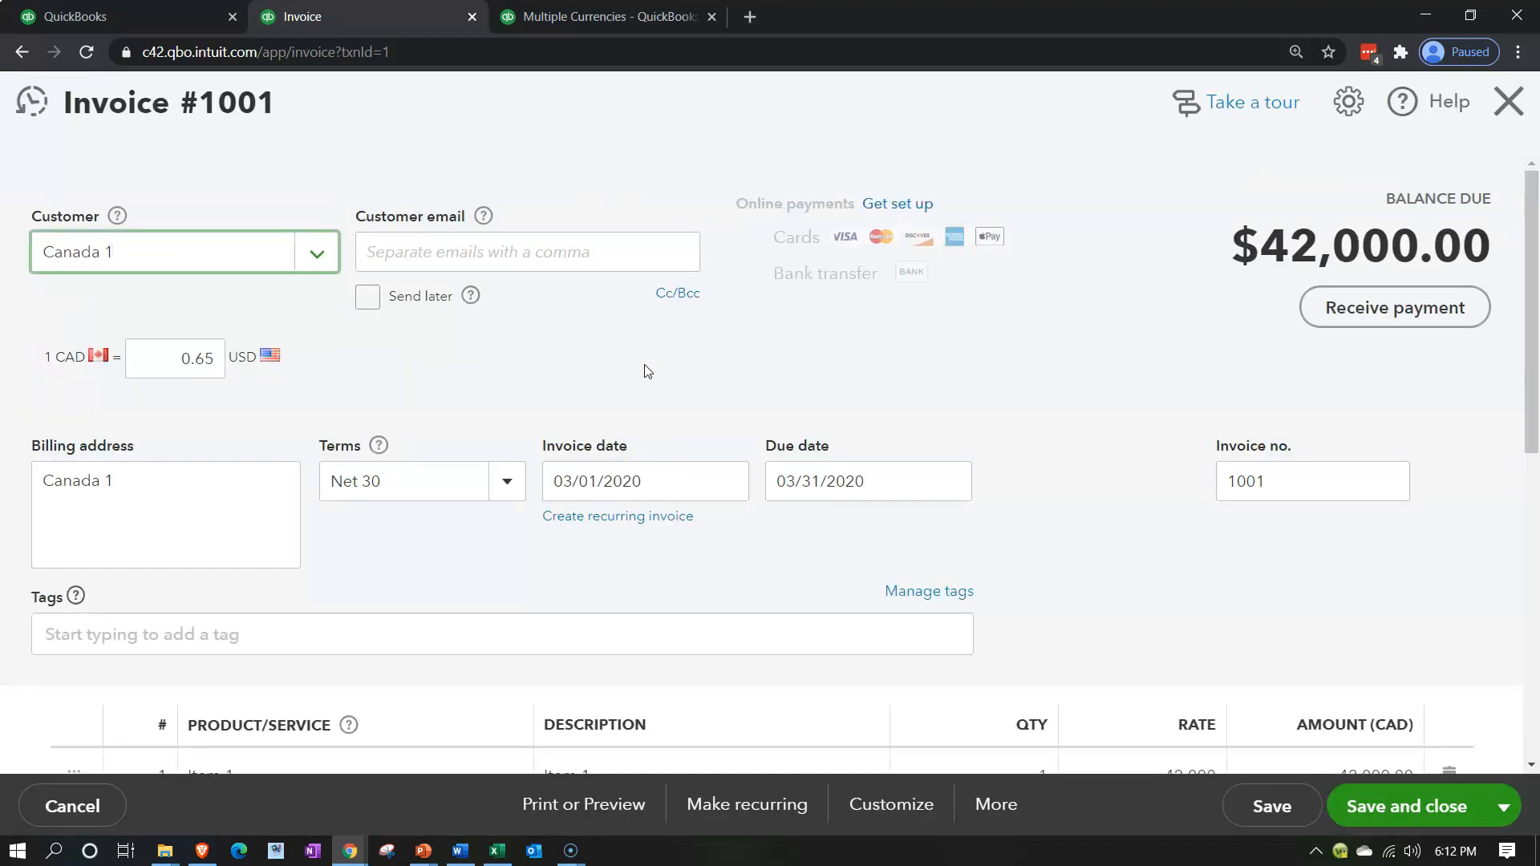
pyautogui.scroll(-4, 648, 371)
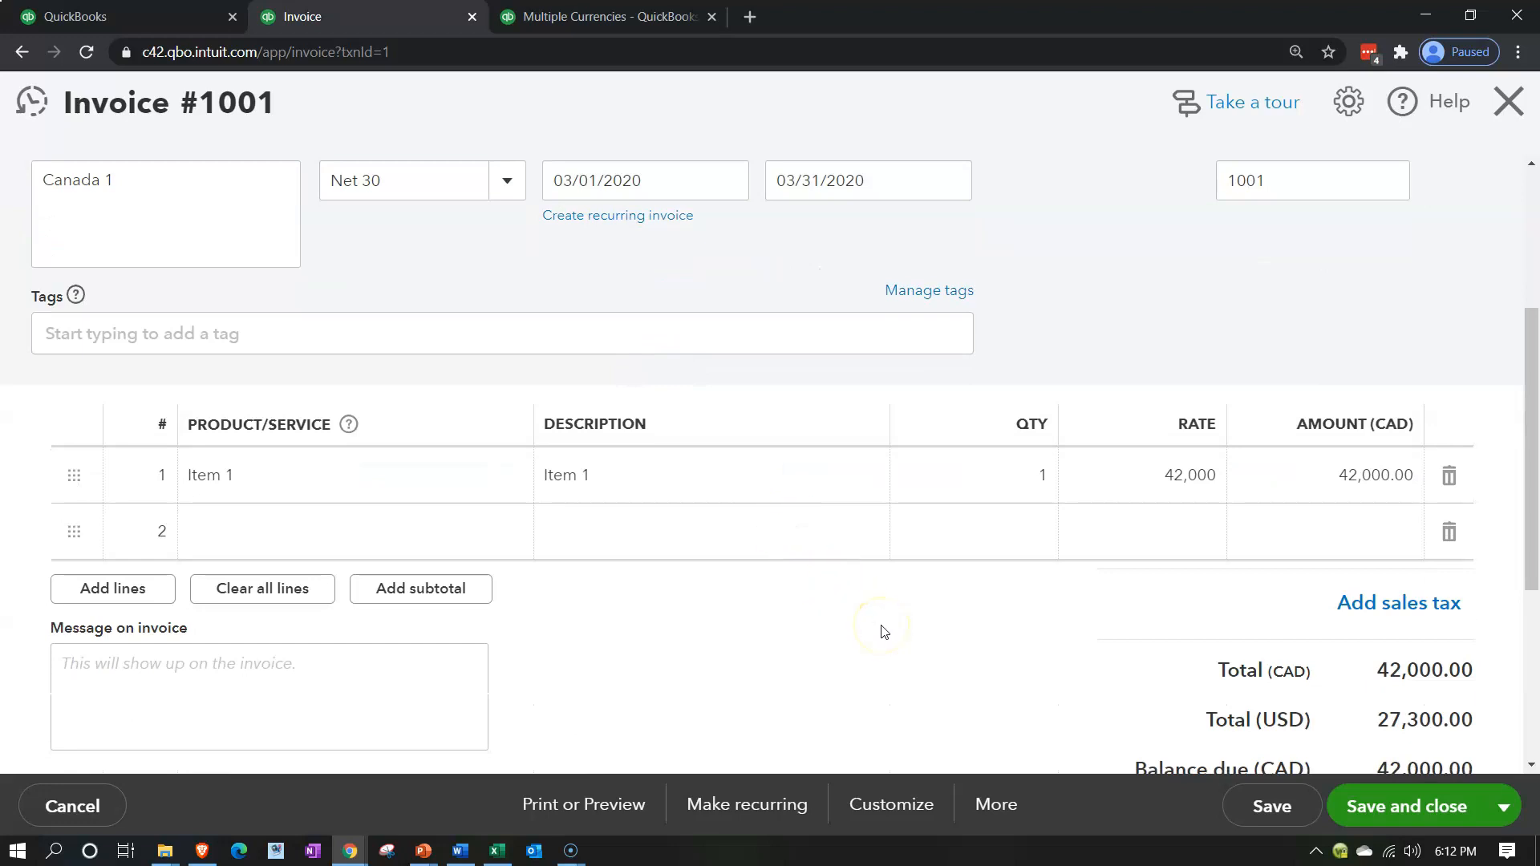
pyautogui.scroll(-1, 884, 632)
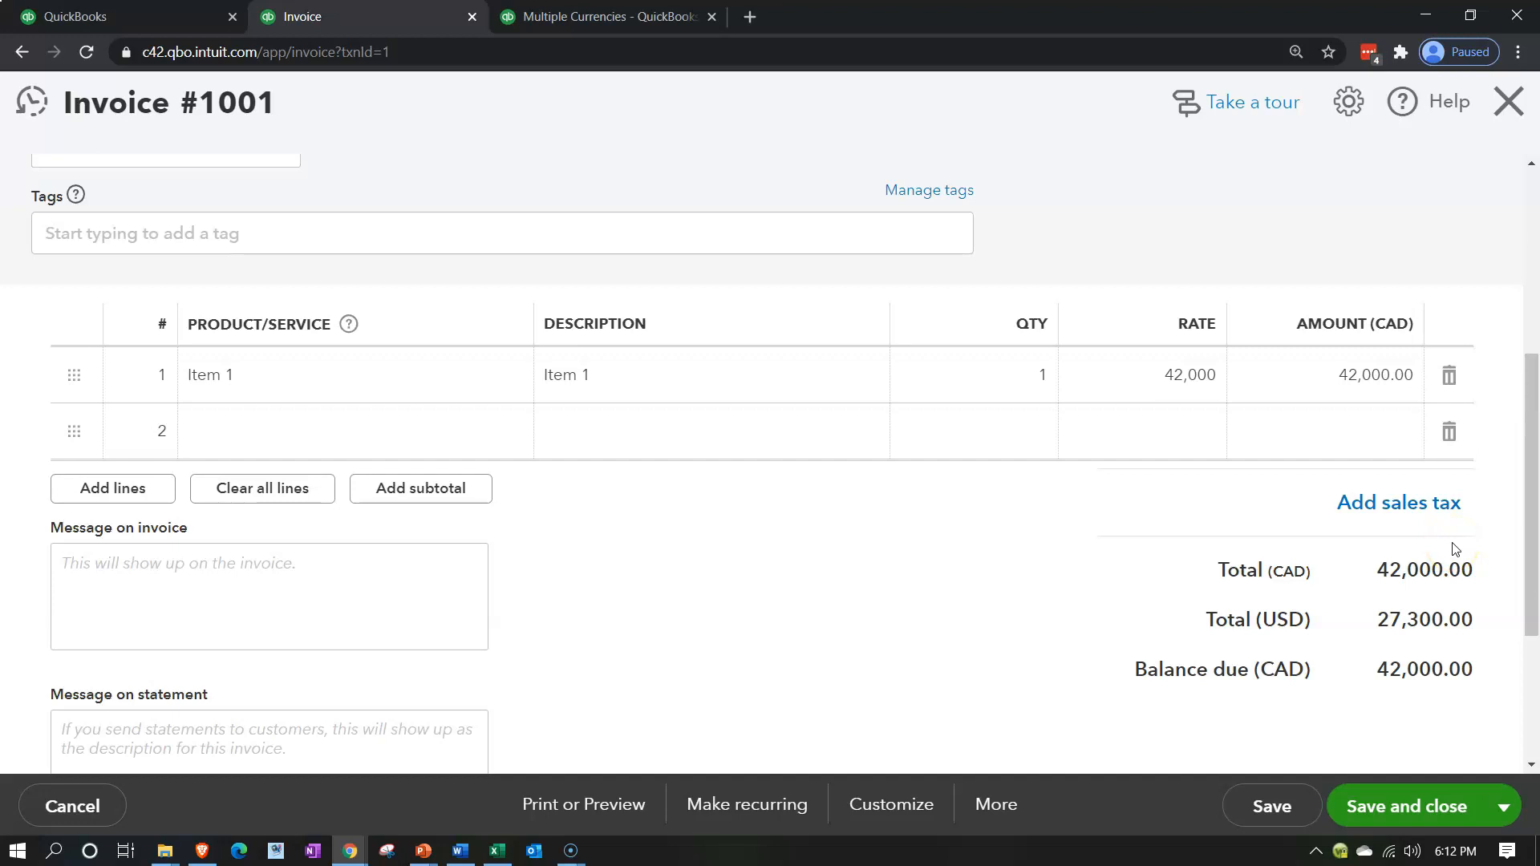
# Close the invoice and return from the Transaction Report to the Balance Sheet
pyautogui.click(1507, 102)
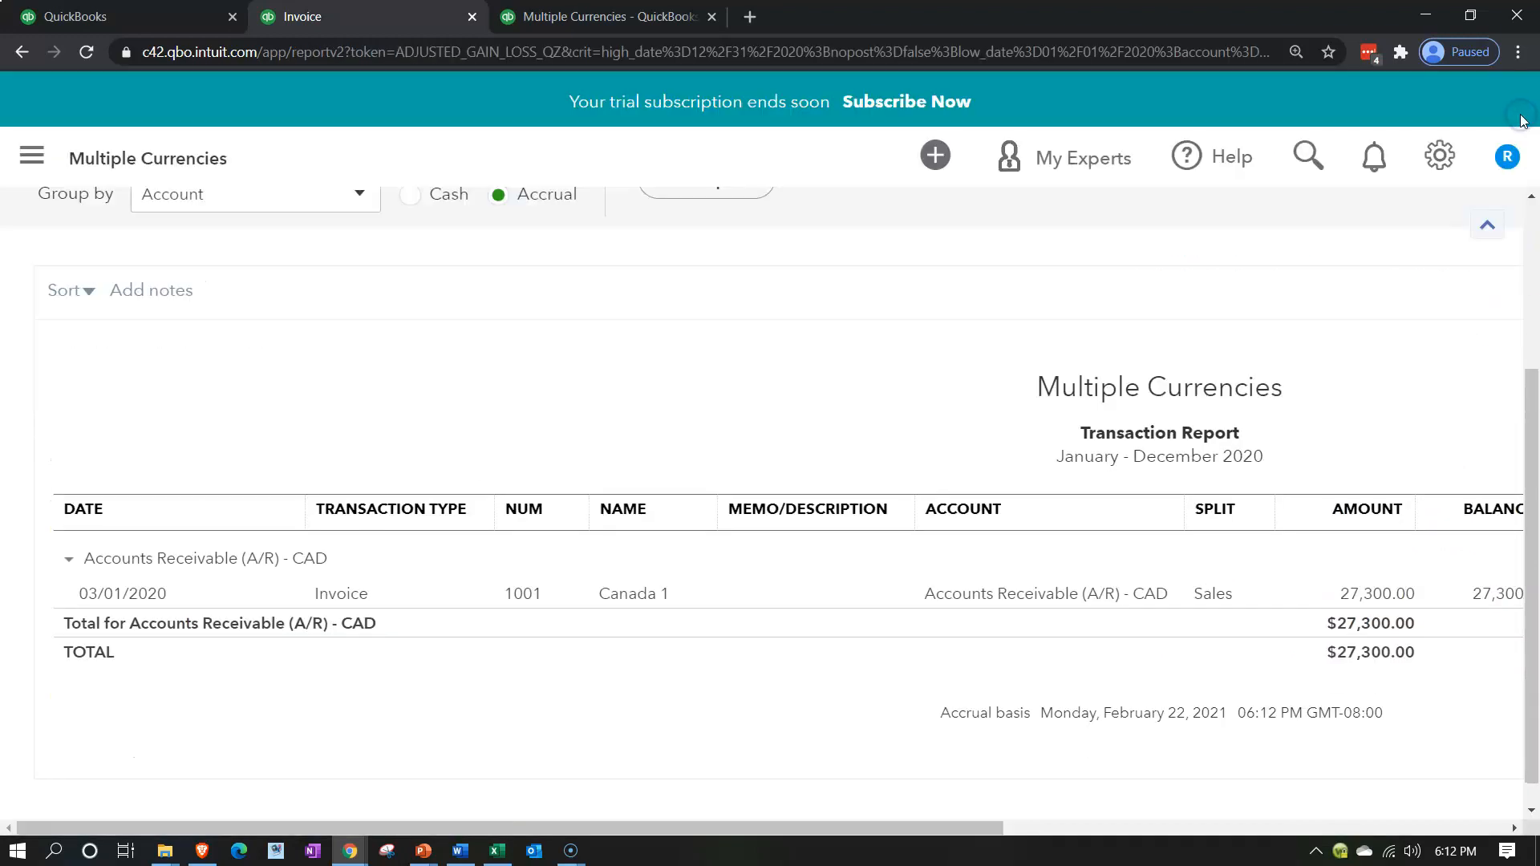
pyautogui.scroll(5, 182, 433)
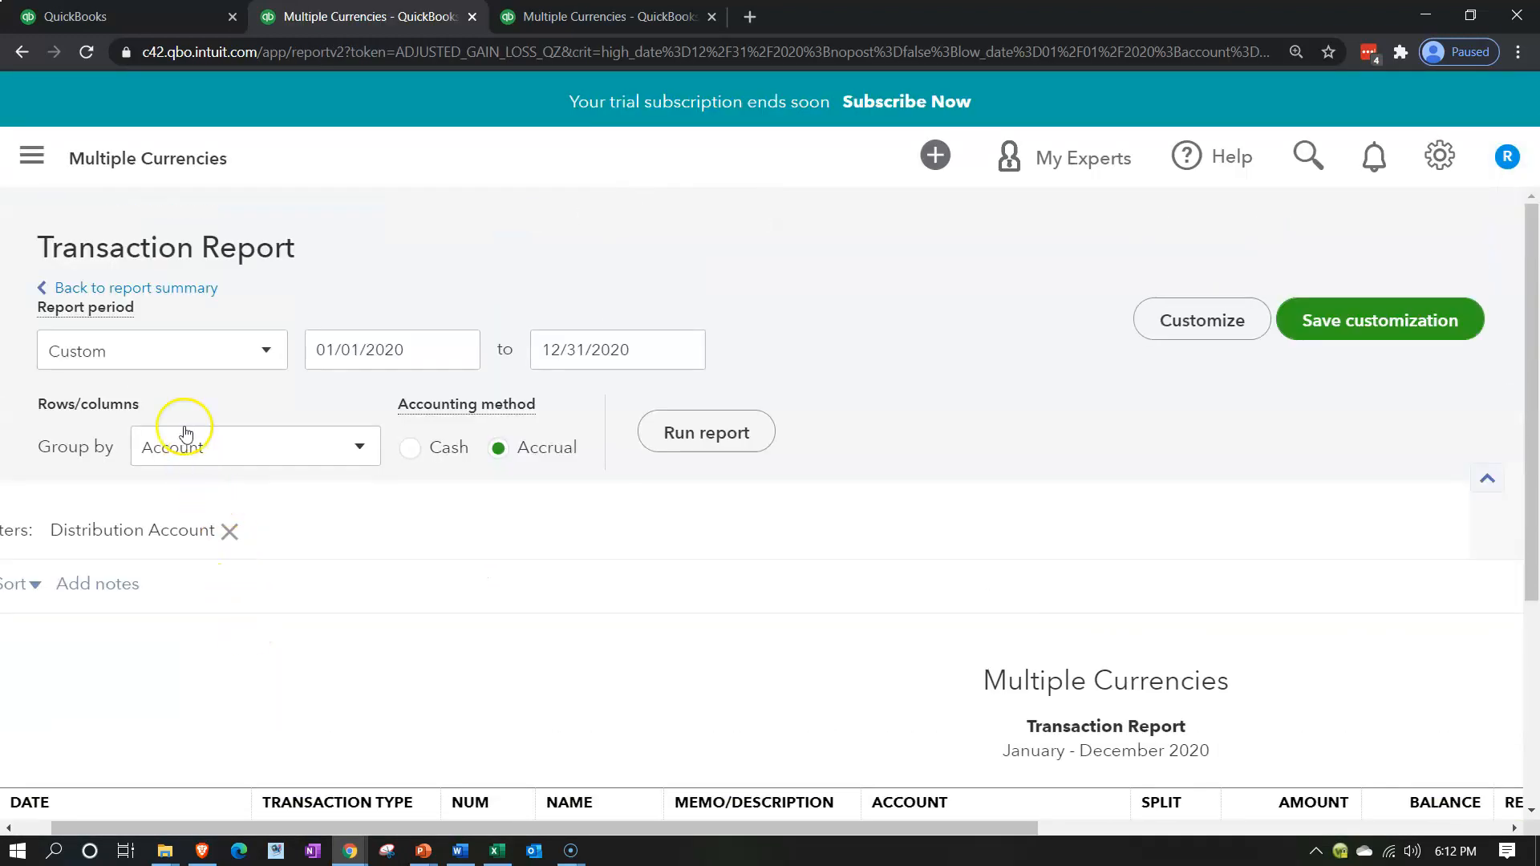
pyautogui.click(163, 291)
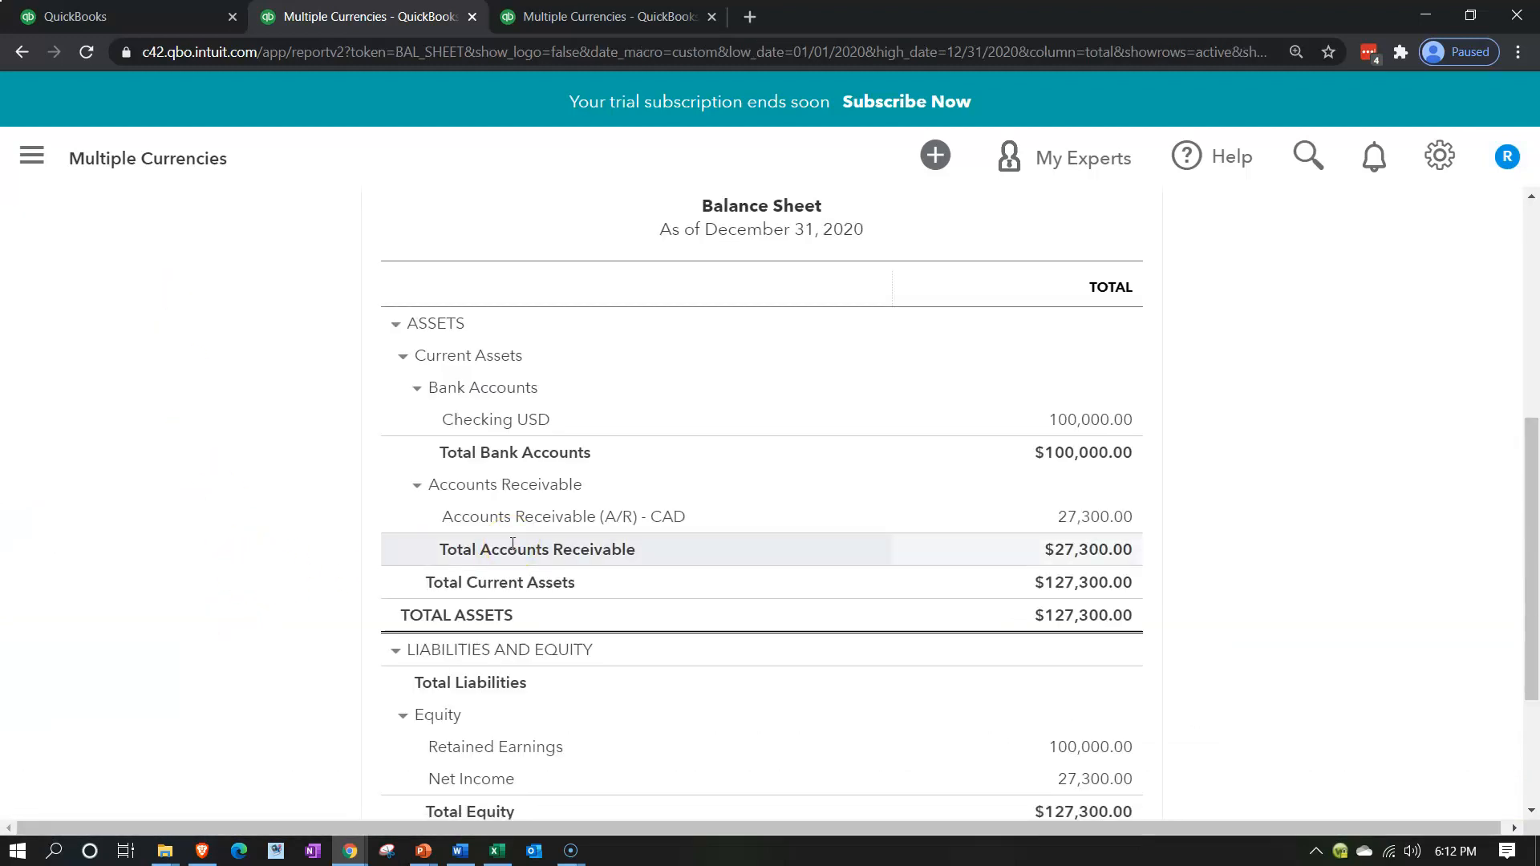
# Review the income and net income lines of the Profit and Loss report, and return to the Balance Sheet
pyautogui.click(580, 18)
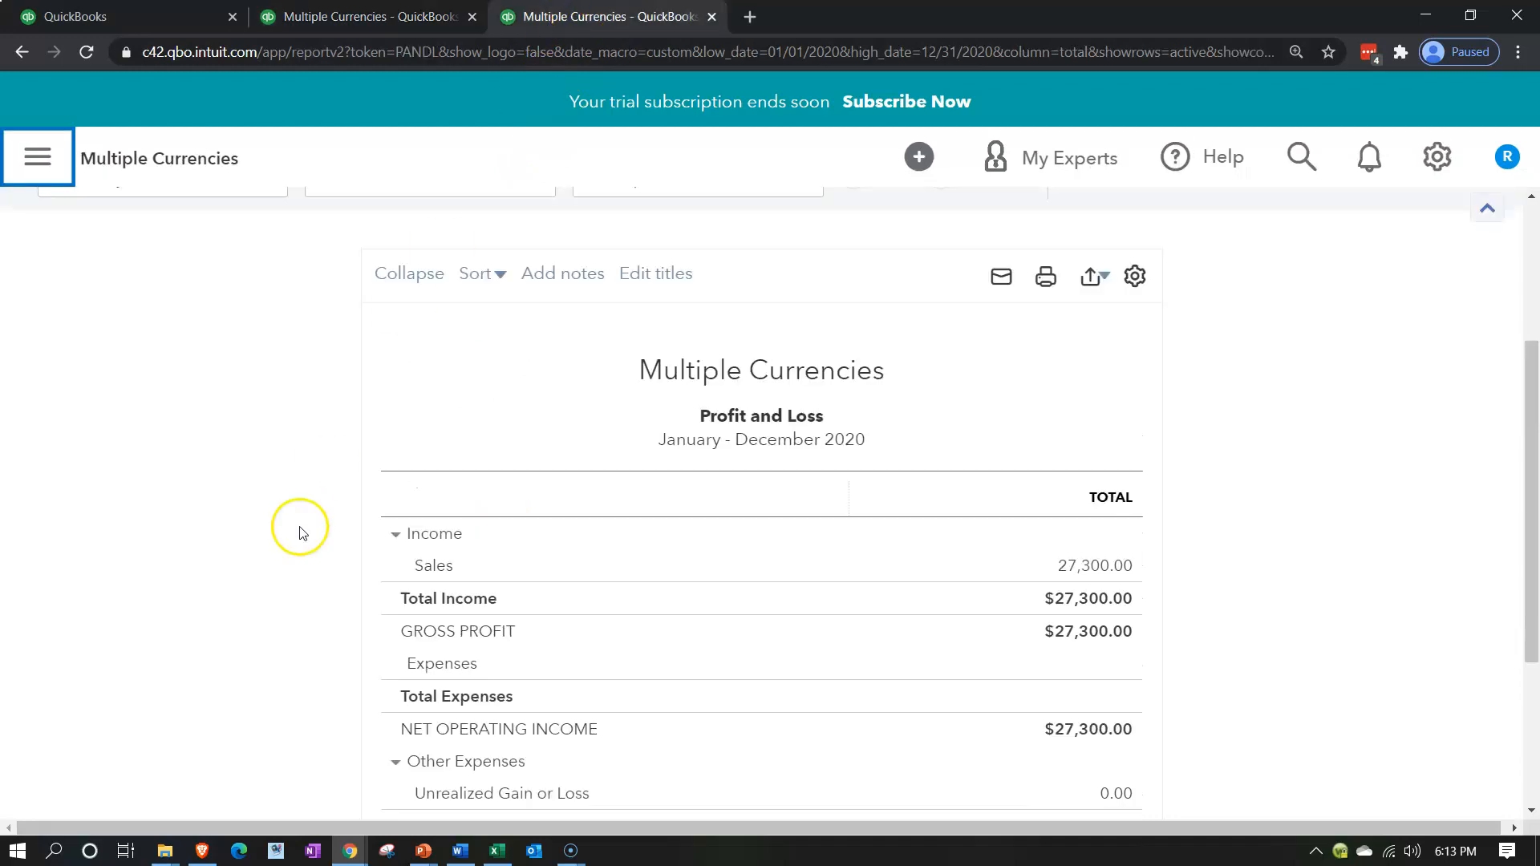
pyautogui.scroll(-1, 337, 541)
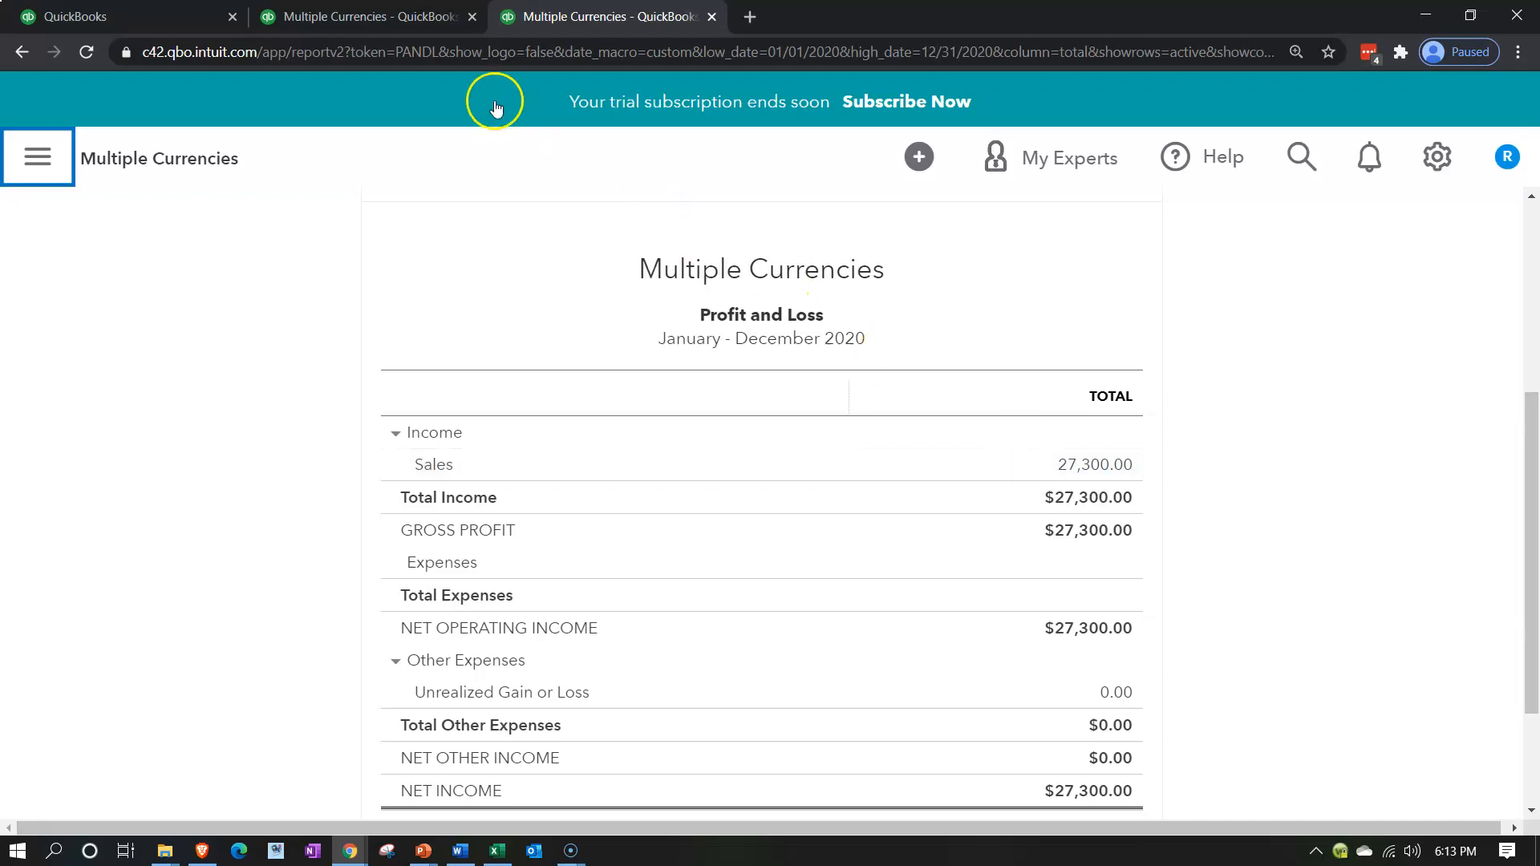
pyautogui.click(409, 25)
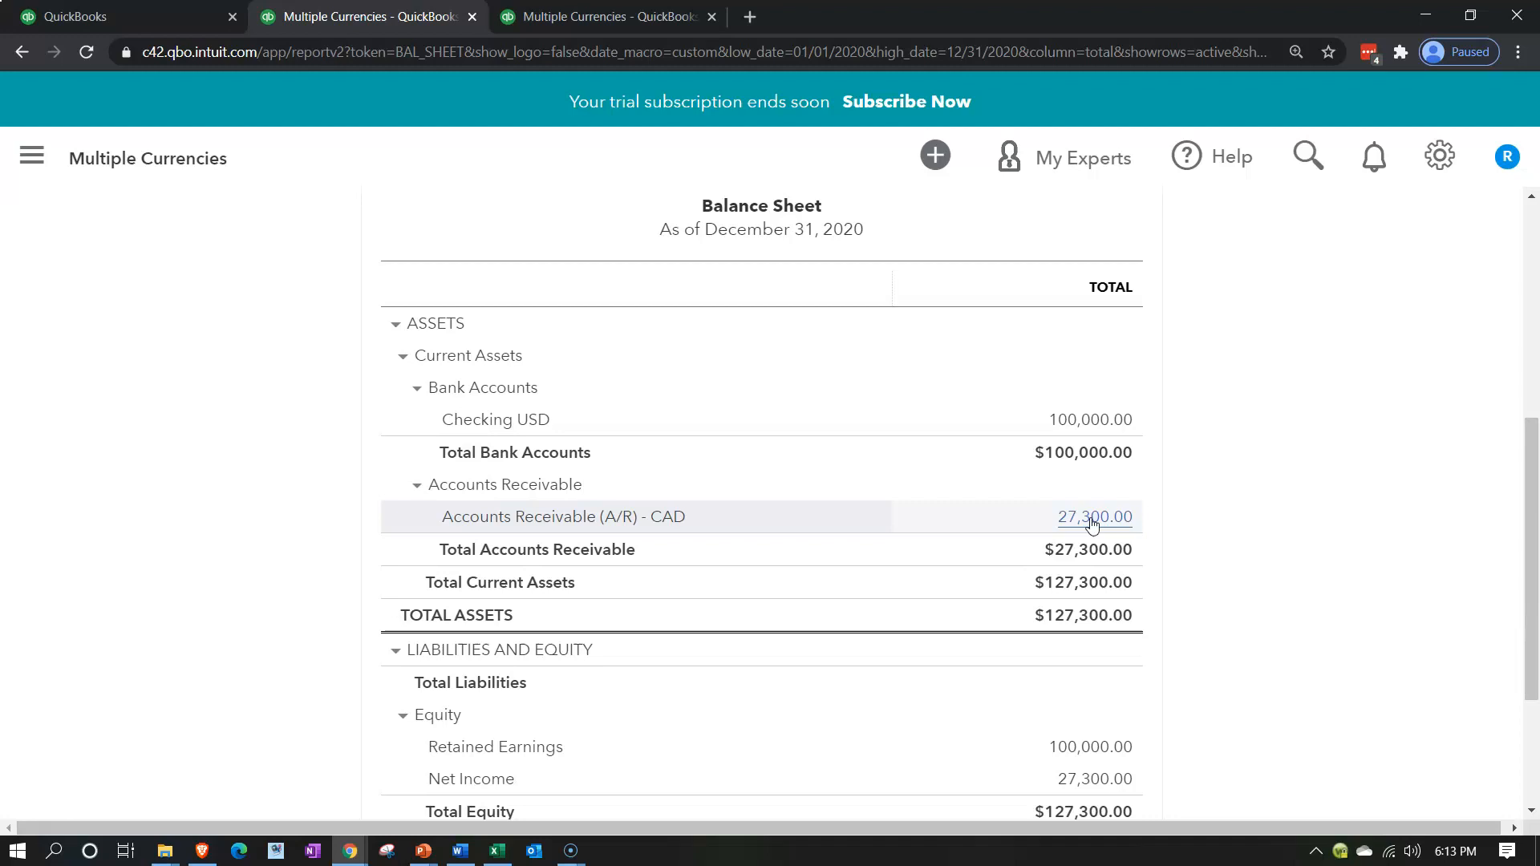
# Start a new customer payment receipt in the homepage tab and choose Canada 1 as the customer
pyautogui.click(136, 17)
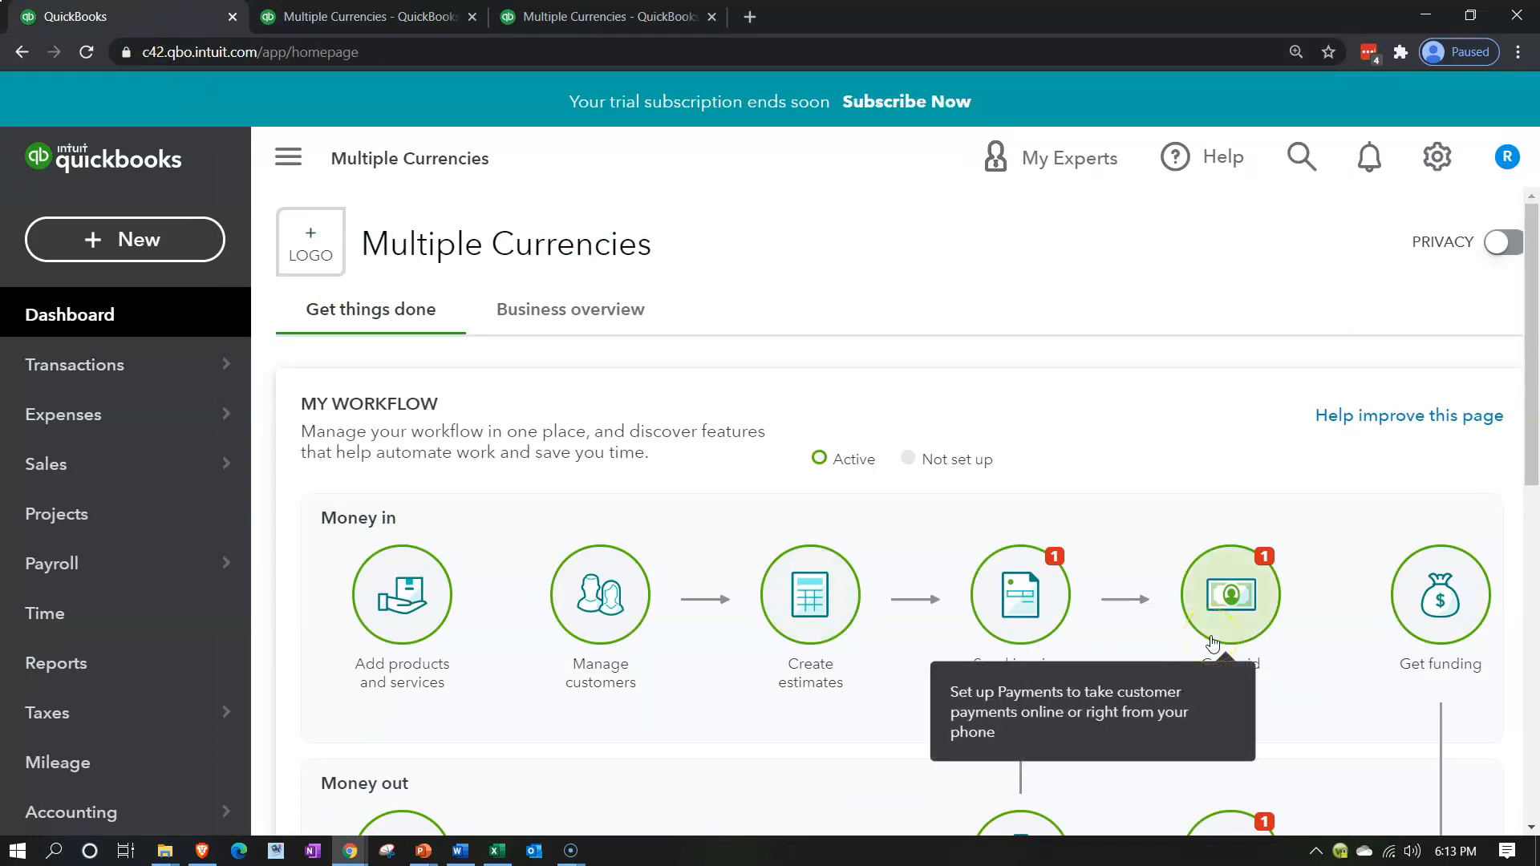
pyautogui.click(170, 255)
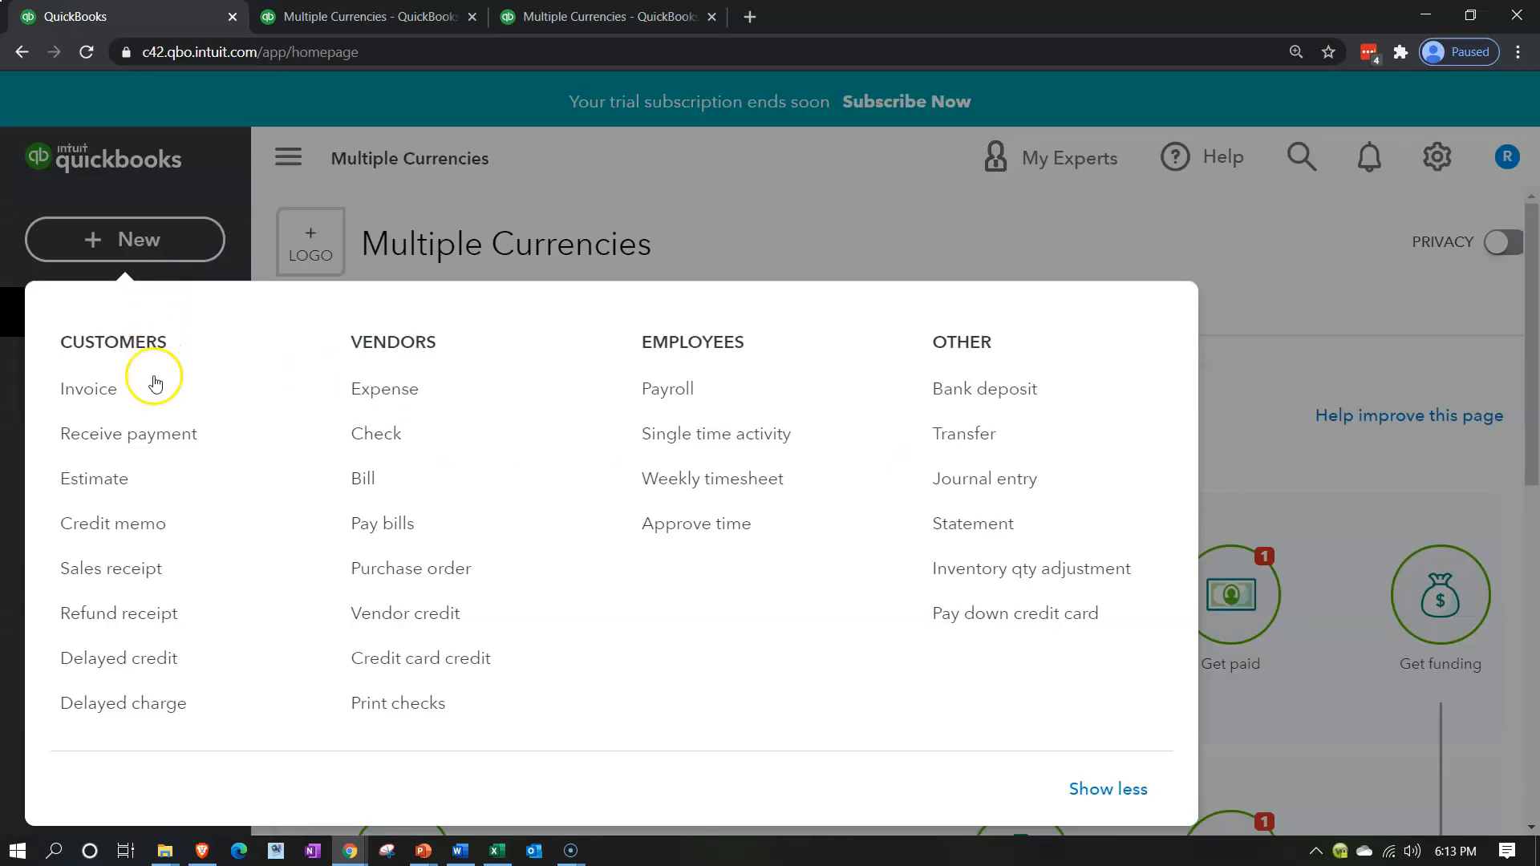
pyautogui.click(155, 441)
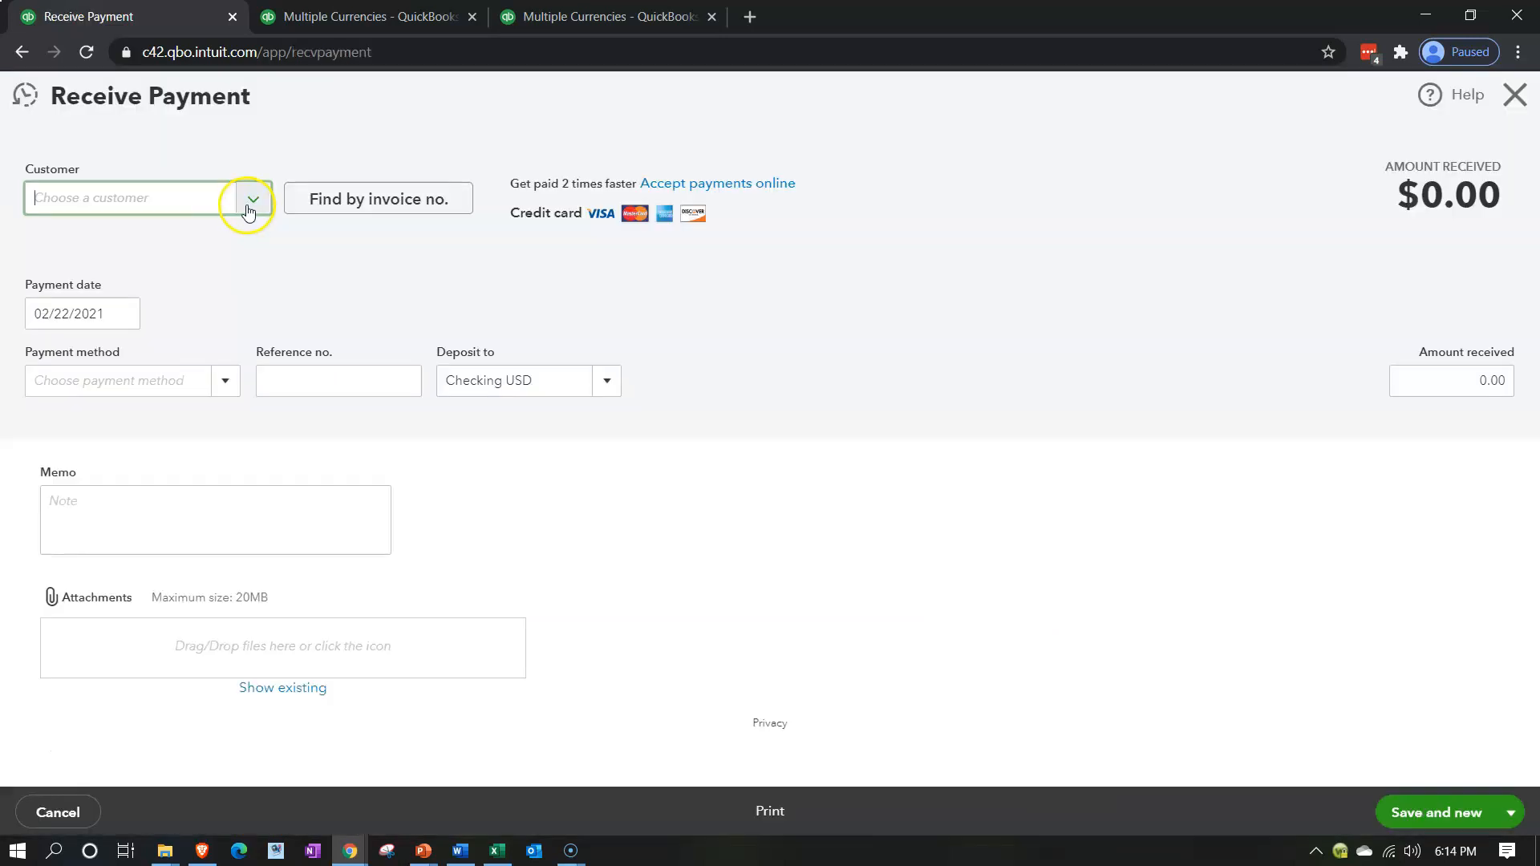
pyautogui.click(251, 207)
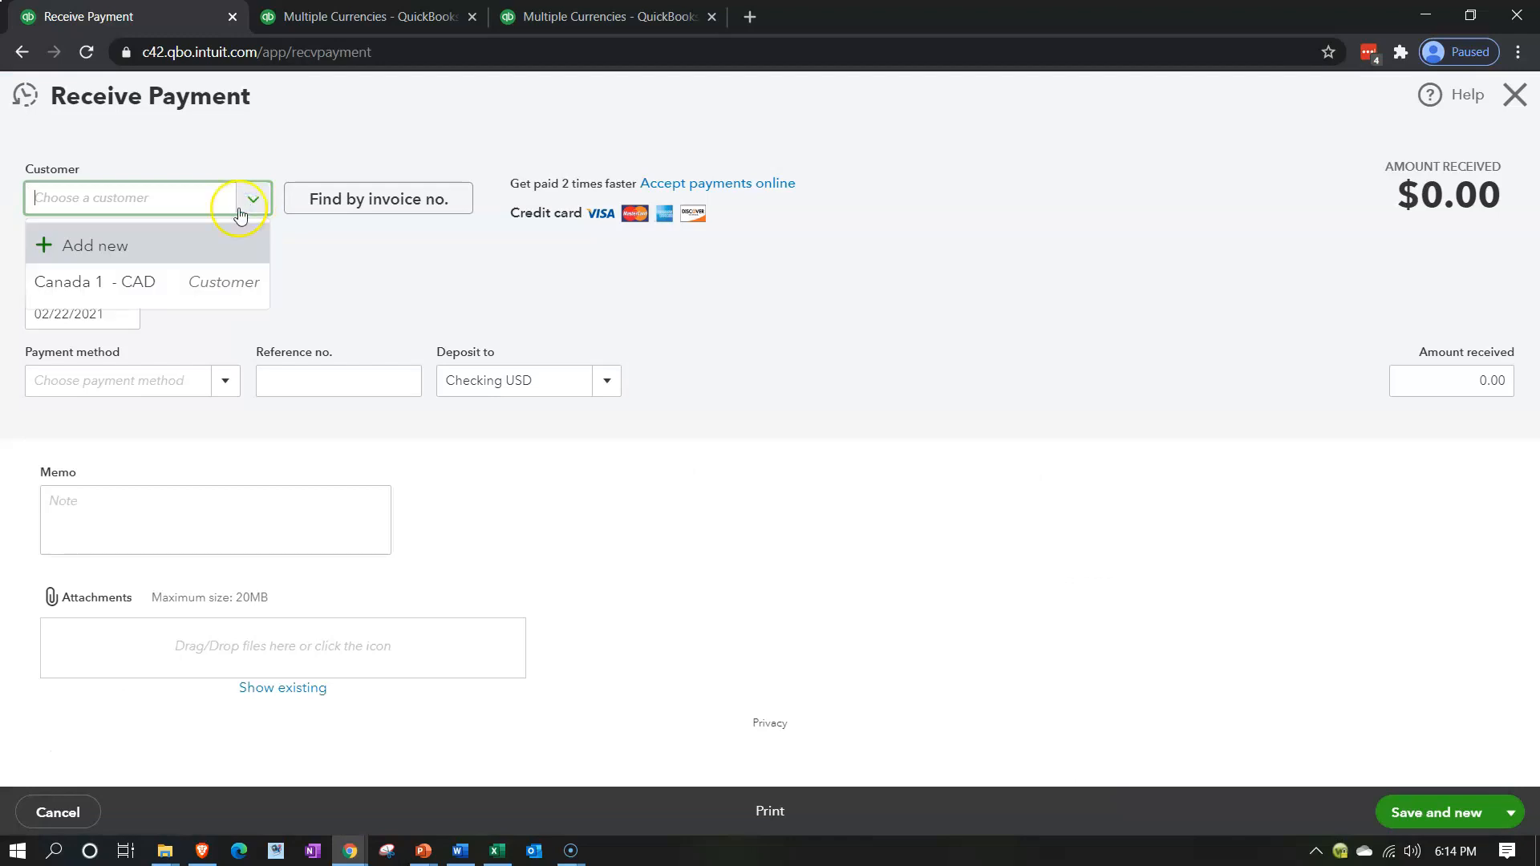
pyautogui.click(184, 285)
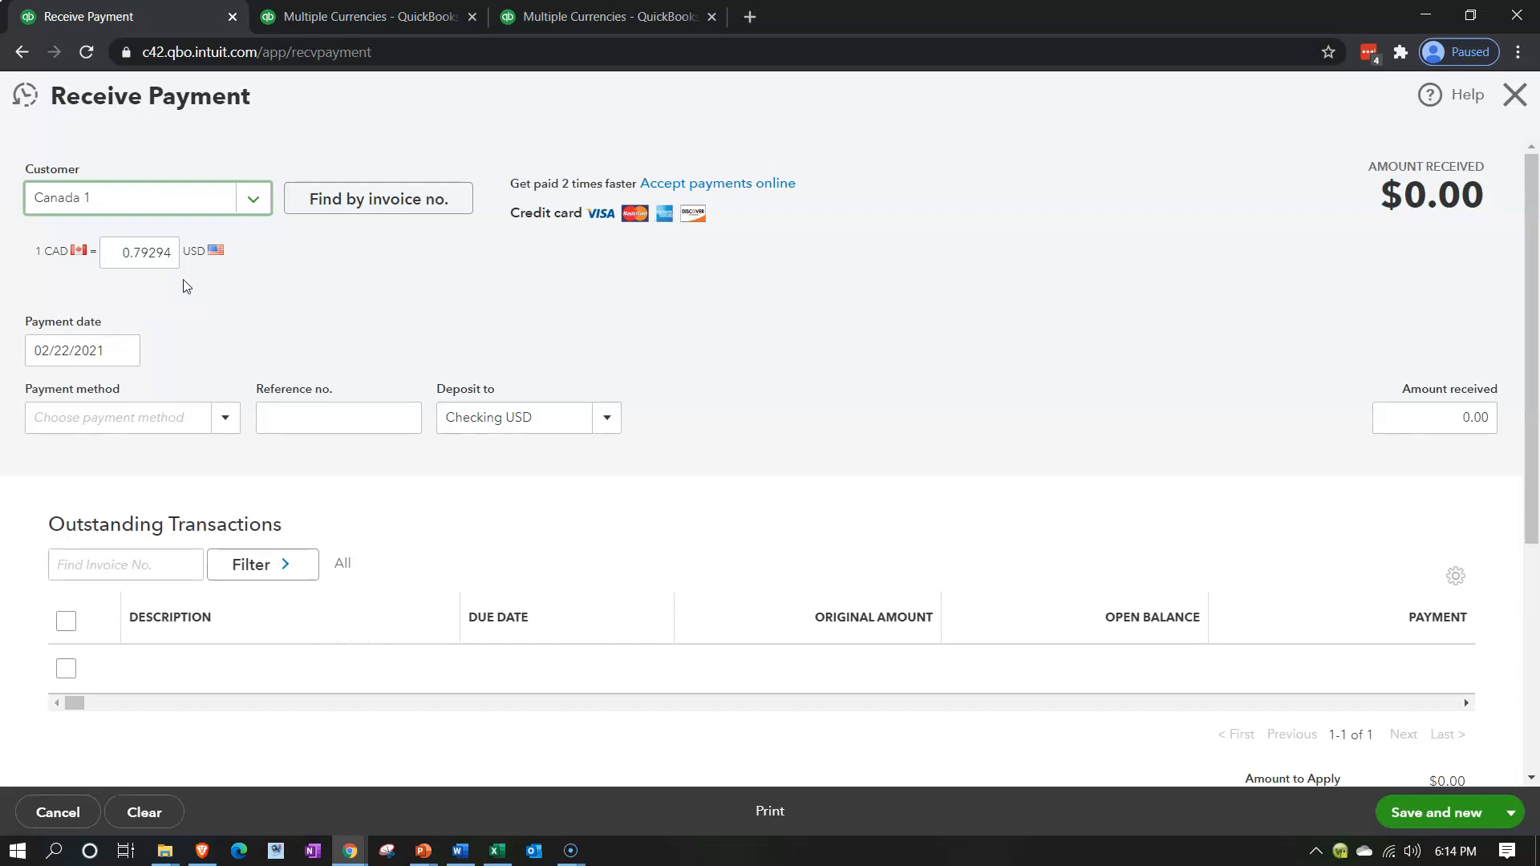
# Apply the payment to the full balance of the outstanding 03/01/2020 invoice
pyautogui.scroll(-1, 312, 332)
pyautogui.scroll(-1, 312, 332)
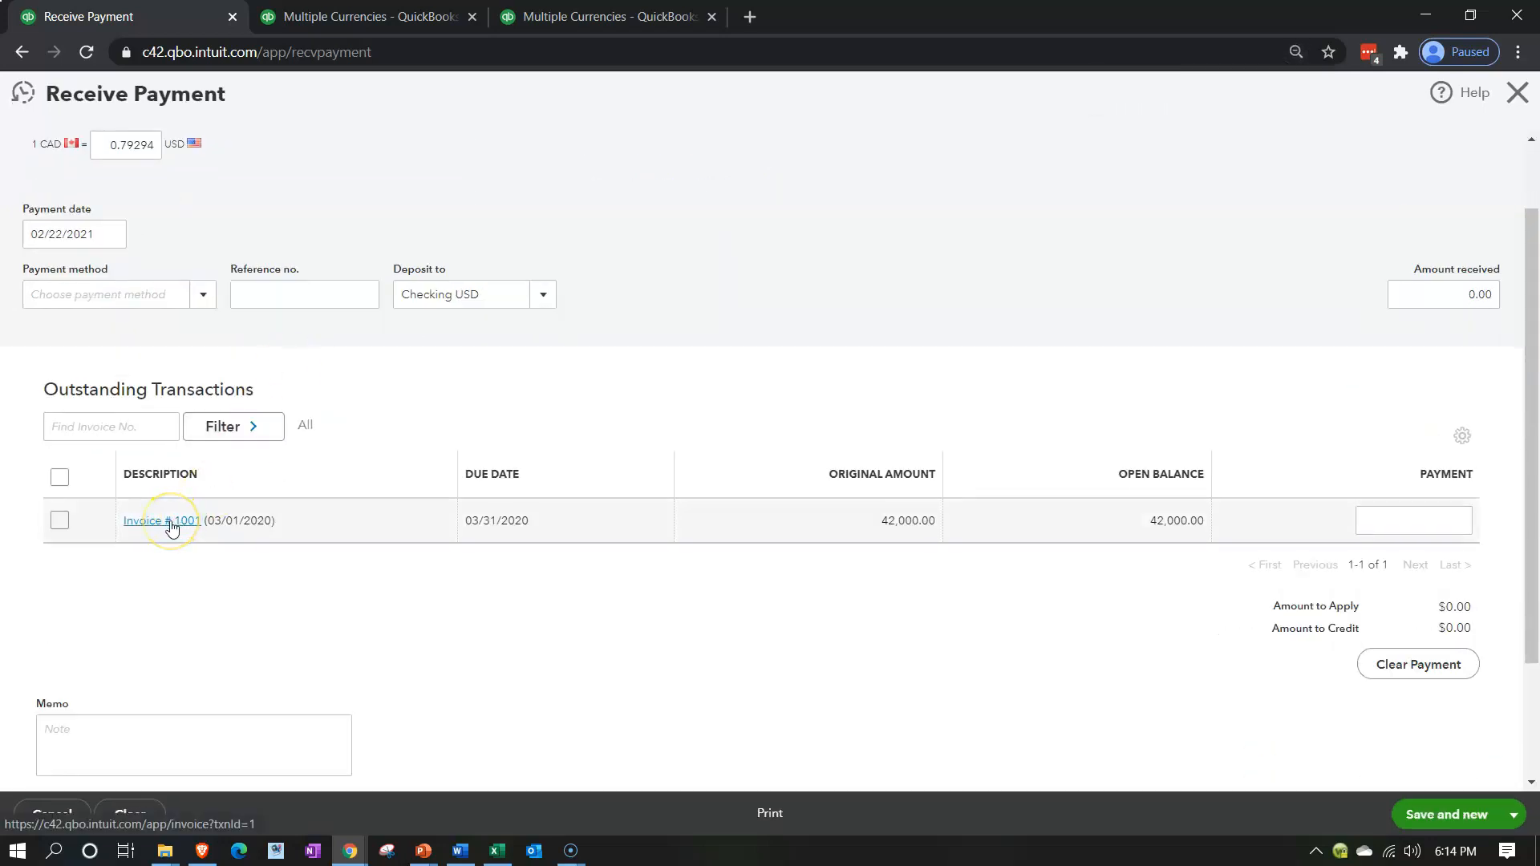
pyautogui.click(60, 521)
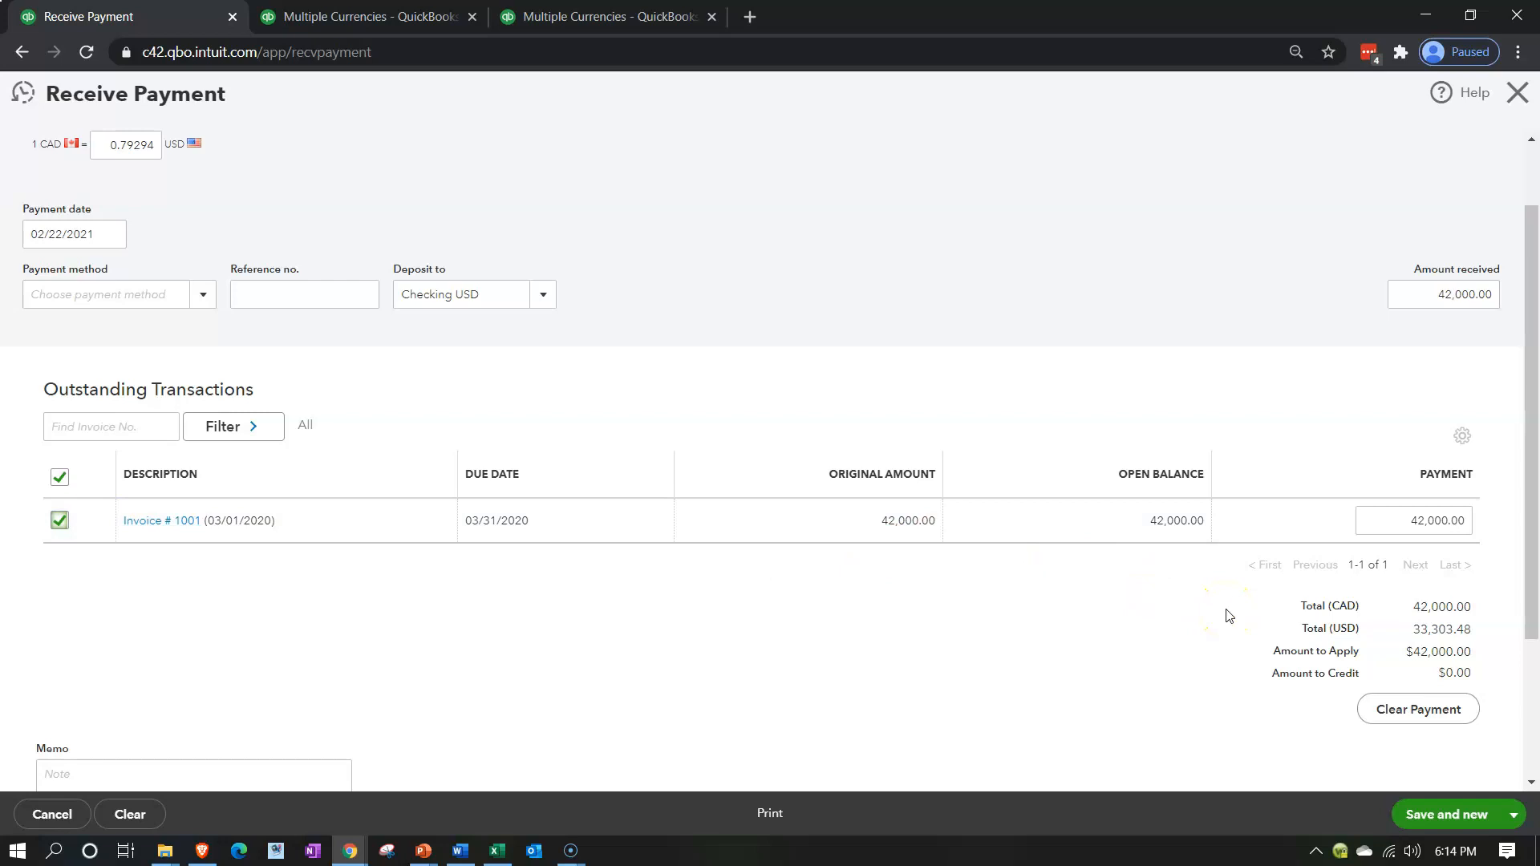
# Compare the payment's CAD and USD totals with the accounts receivable on the Balance Sheet
pyautogui.click(1283, 608)
pyautogui.click(1286, 635)
pyautogui.click(304, 20)
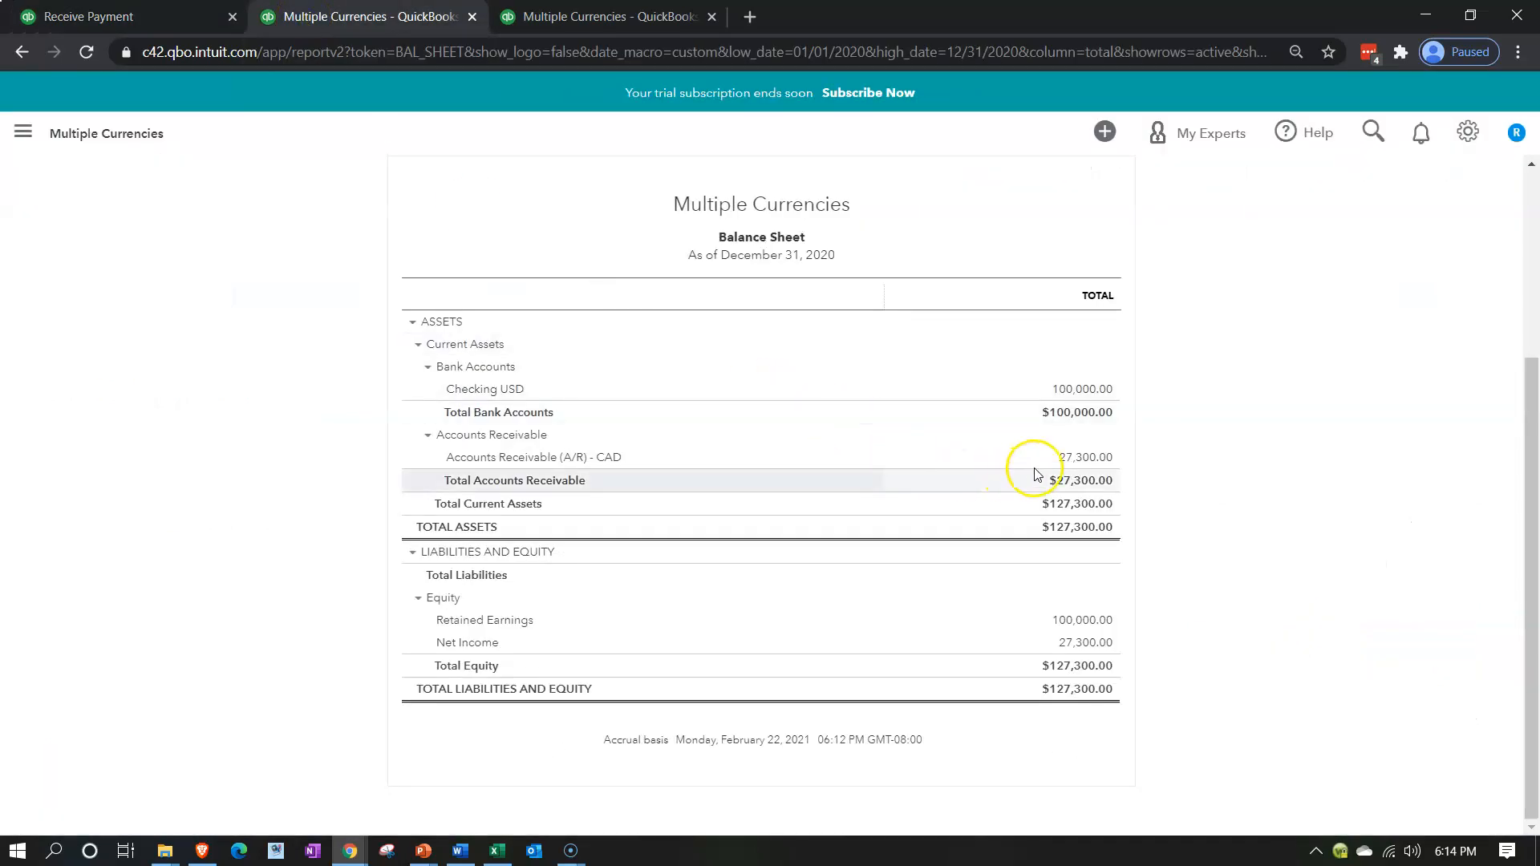
# Return to the payment receipt, check its totals, and close it without saving
pyautogui.click(136, 16)
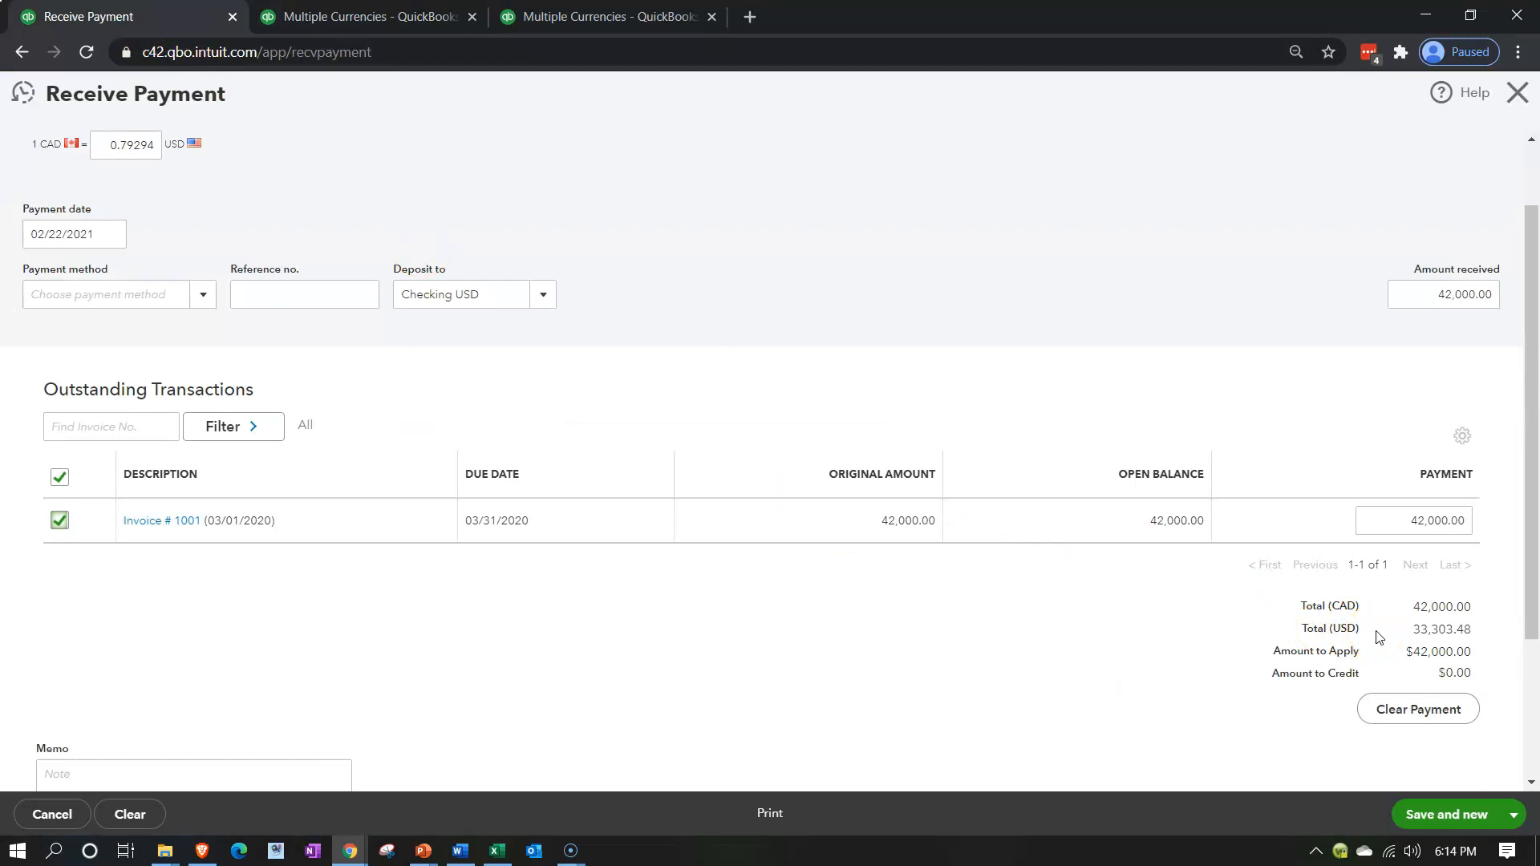
pyautogui.click(1373, 660)
pyautogui.click(1516, 94)
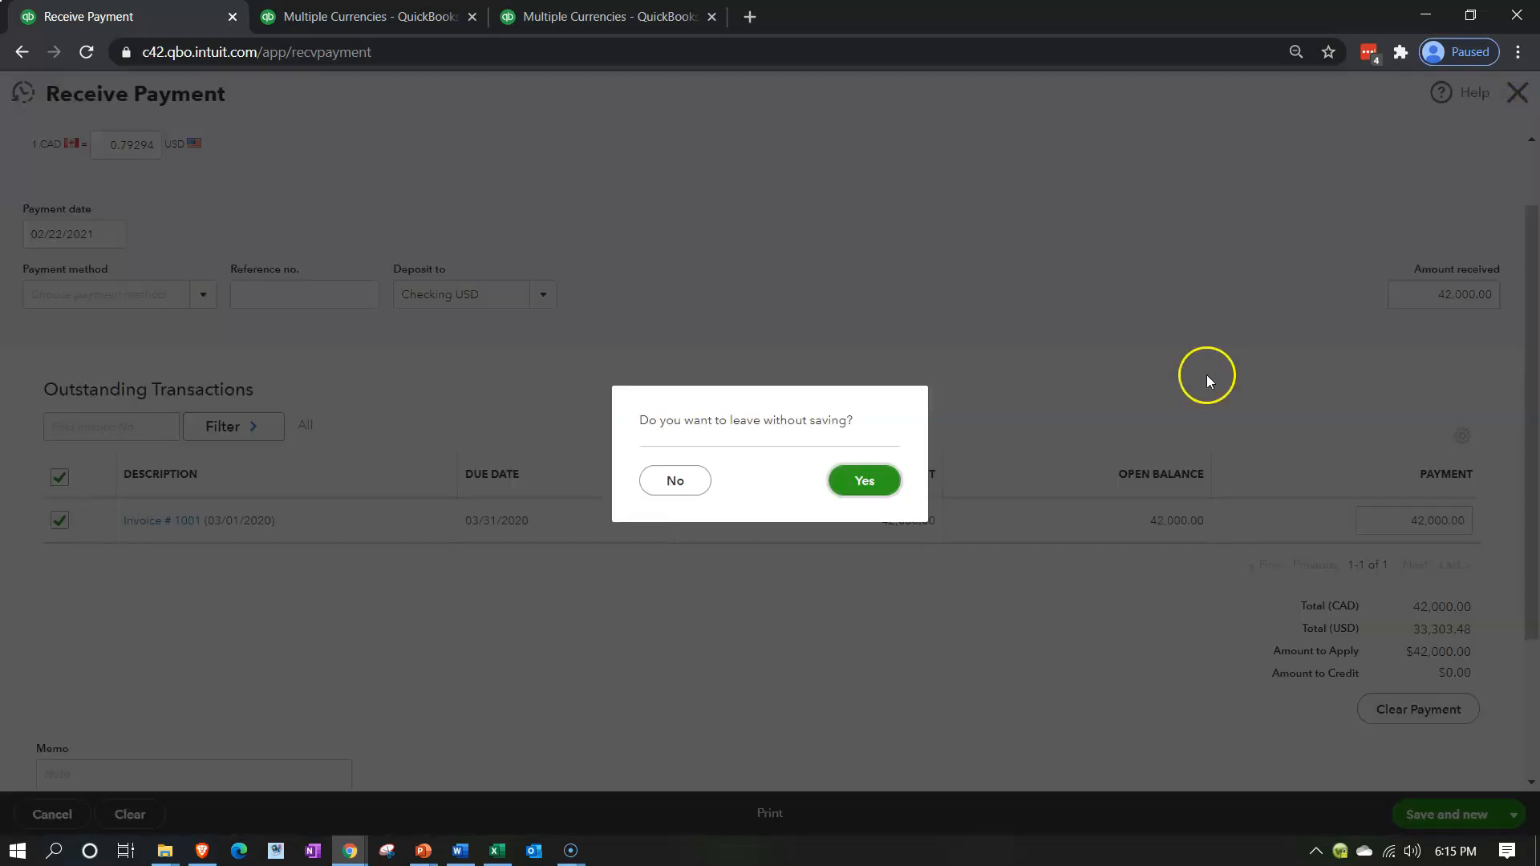
pyautogui.click(866, 481)
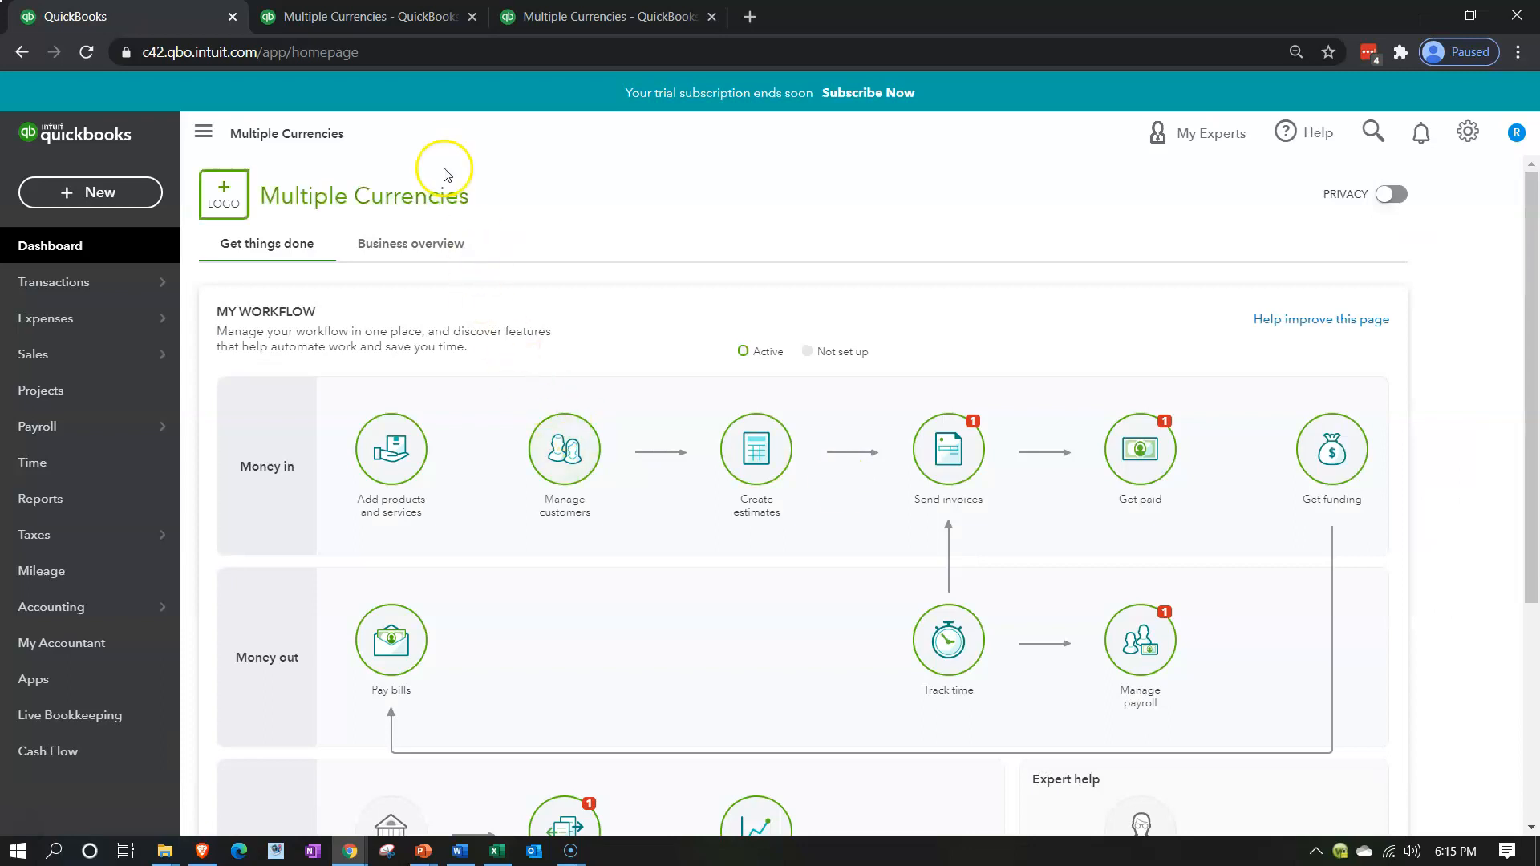
# Check accounts receivable on the Balance Sheet, and switch to the Excel workbook to inspect the formula behind the 3/1/x1 receivable debit
pyautogui.click(377, 16)
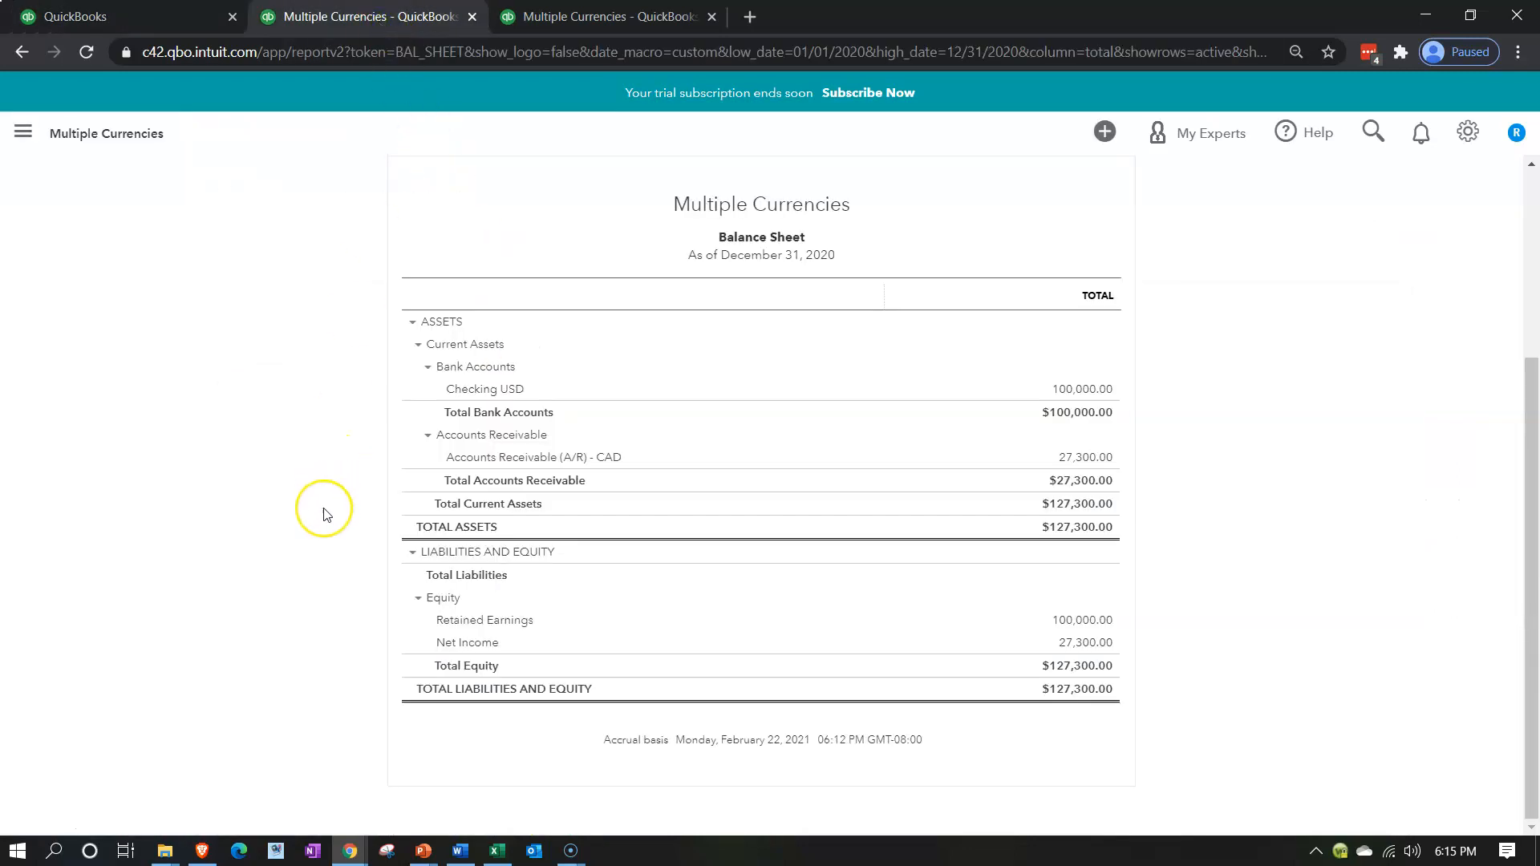
pyautogui.hotkey('ctrl', '+')
pyautogui.hotkey('ctrl', '+')
pyautogui.hotkey('ctrl', '+')
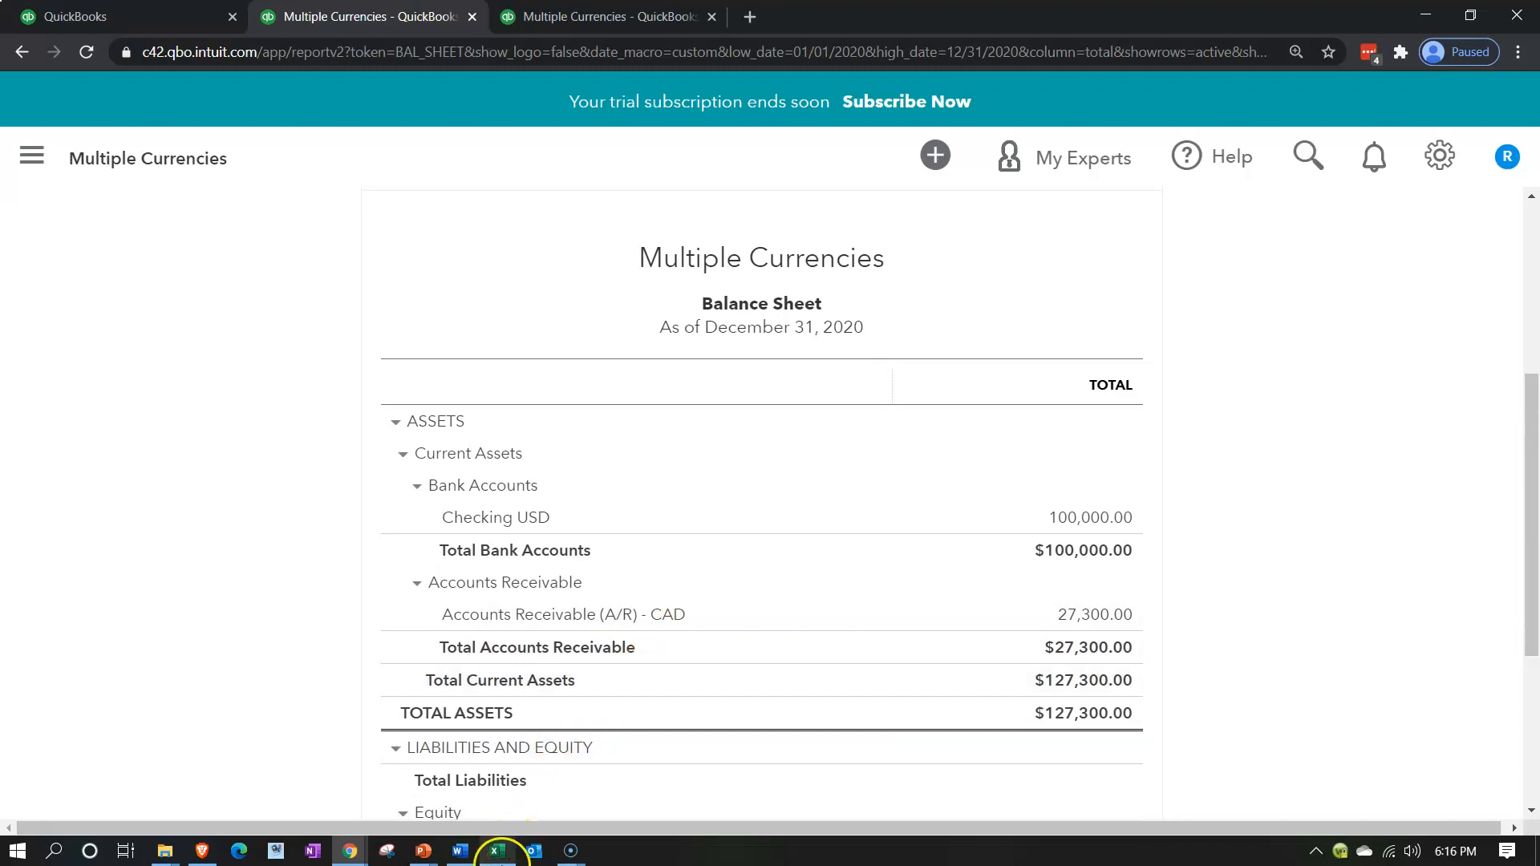
pyautogui.click(498, 851)
pyautogui.click(702, 387)
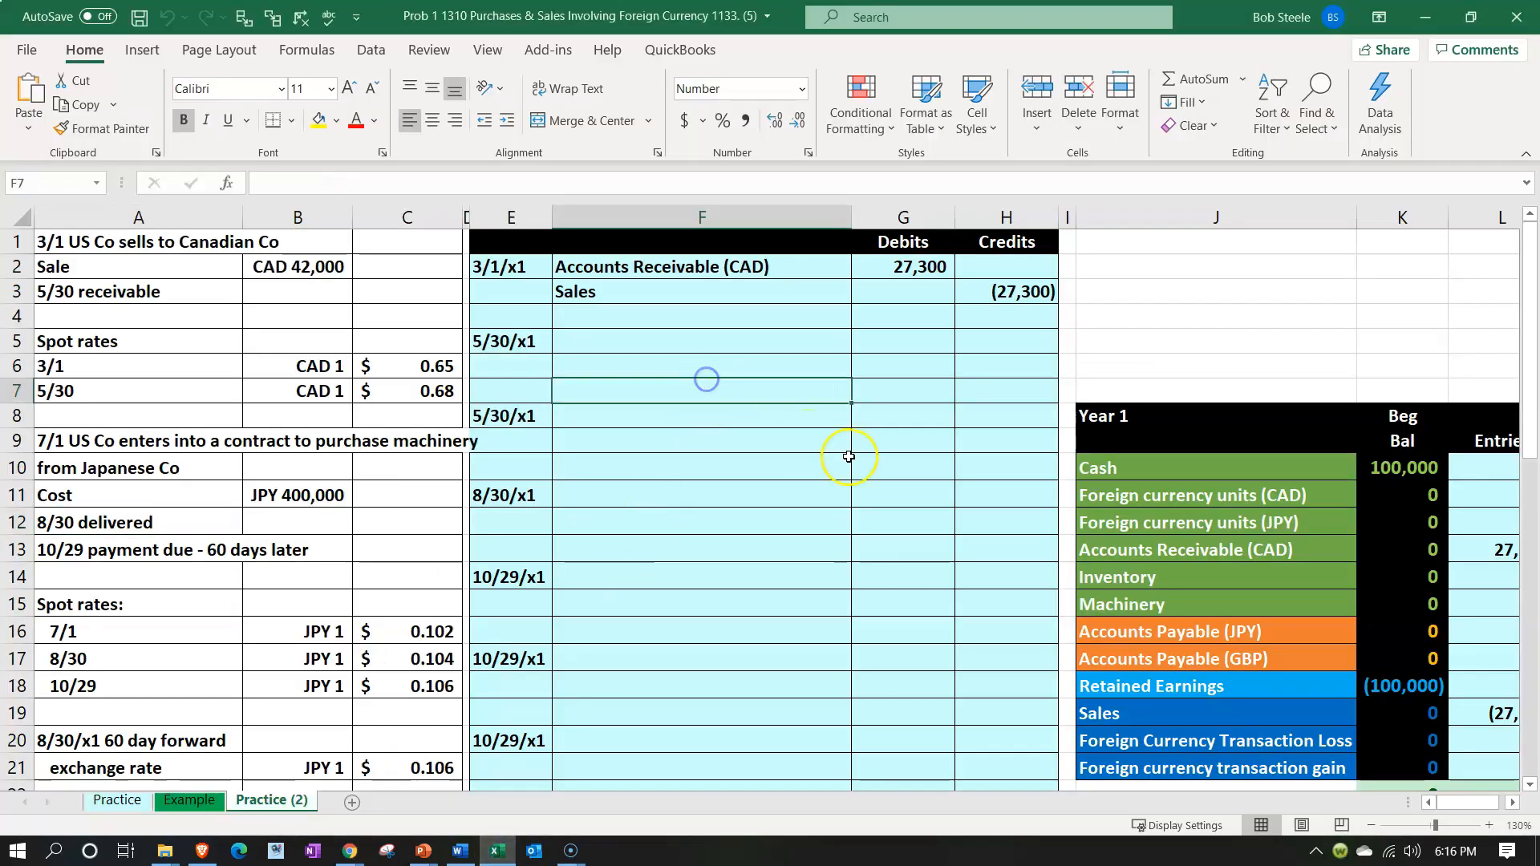
pyautogui.doubleClick(896, 267)
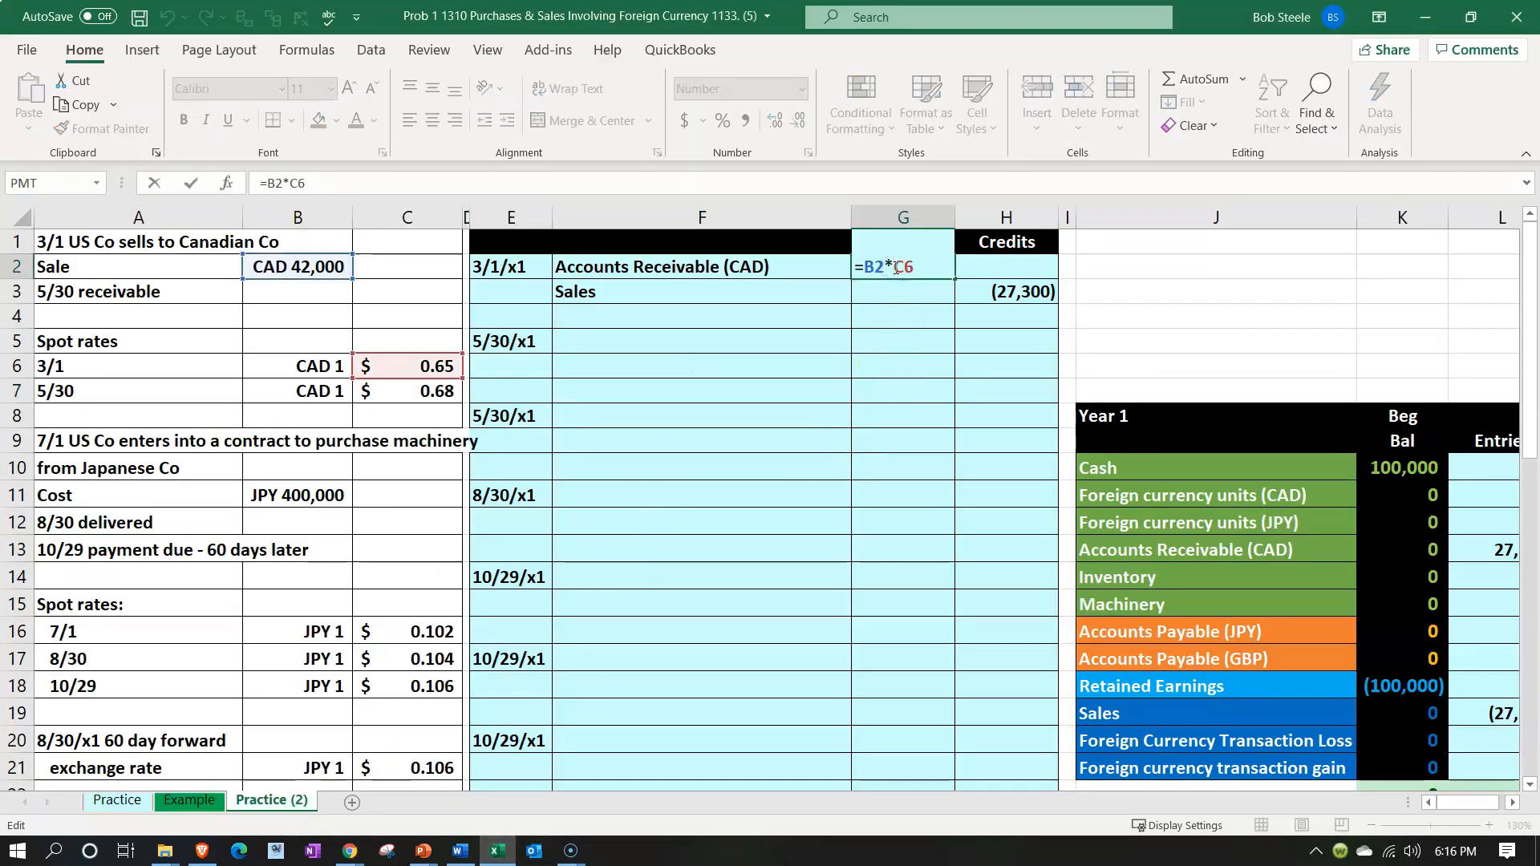
pyautogui.press('Return')
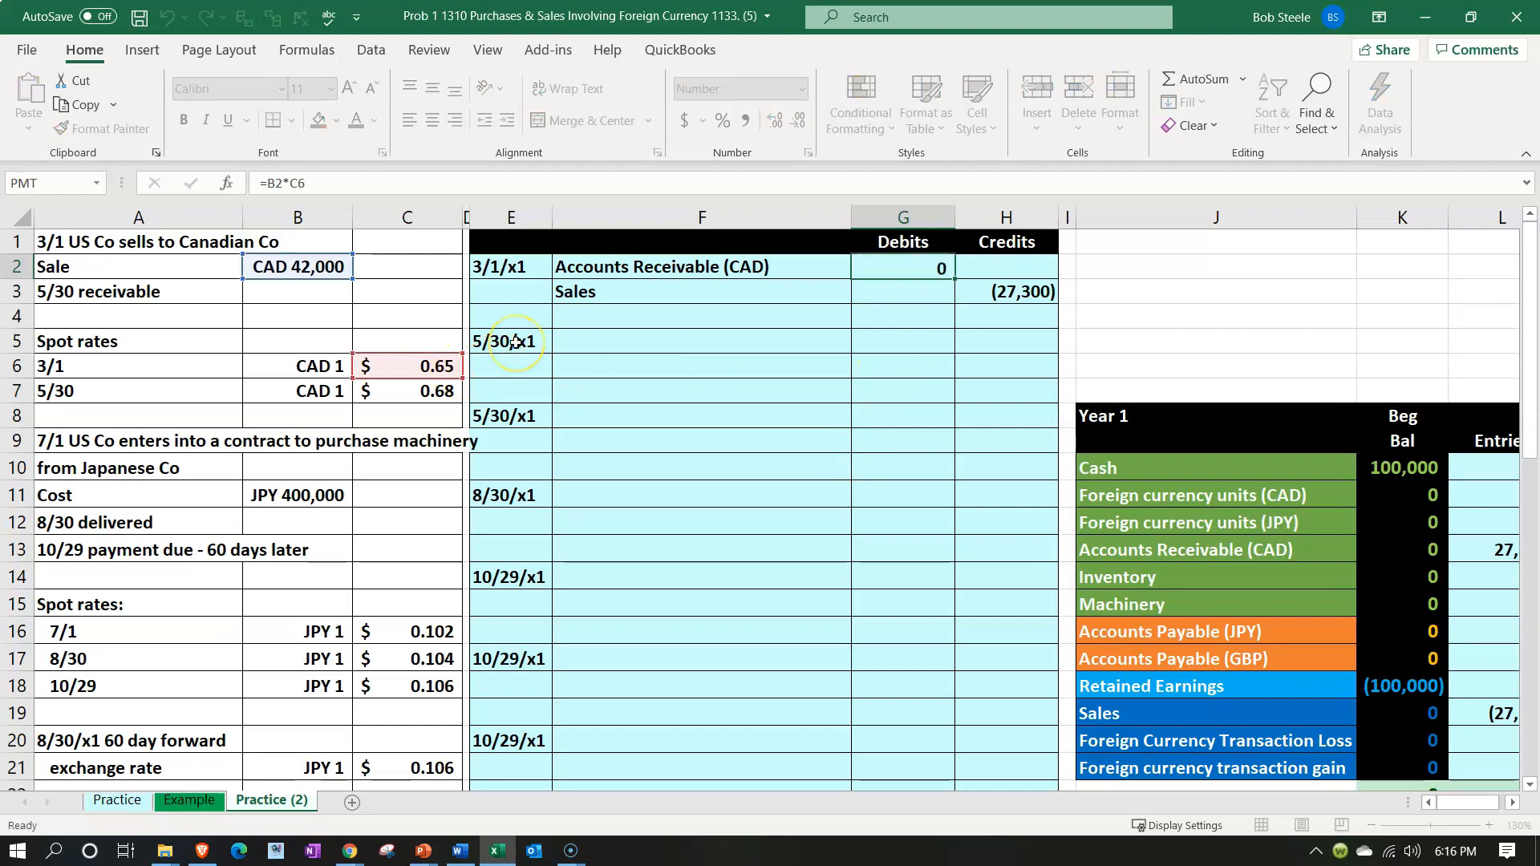
# Examine the entries and ending balance of Accounts Receivable (CAD) in the Year 1 trial balance
pyautogui.click(1435, 570)
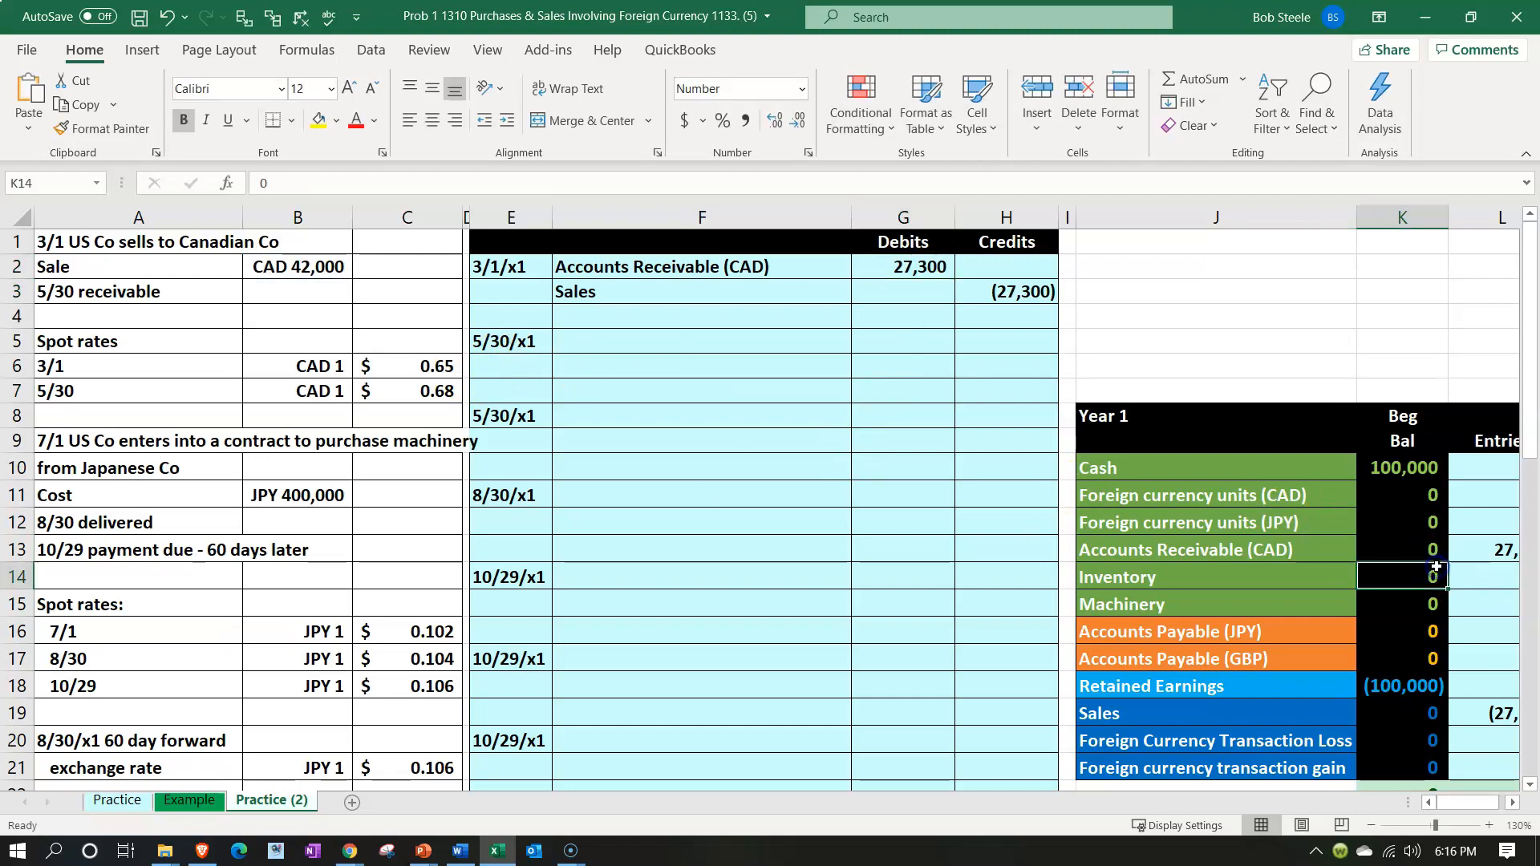
pyautogui.press('Up')
pyautogui.press('Right')
pyautogui.press('Right')
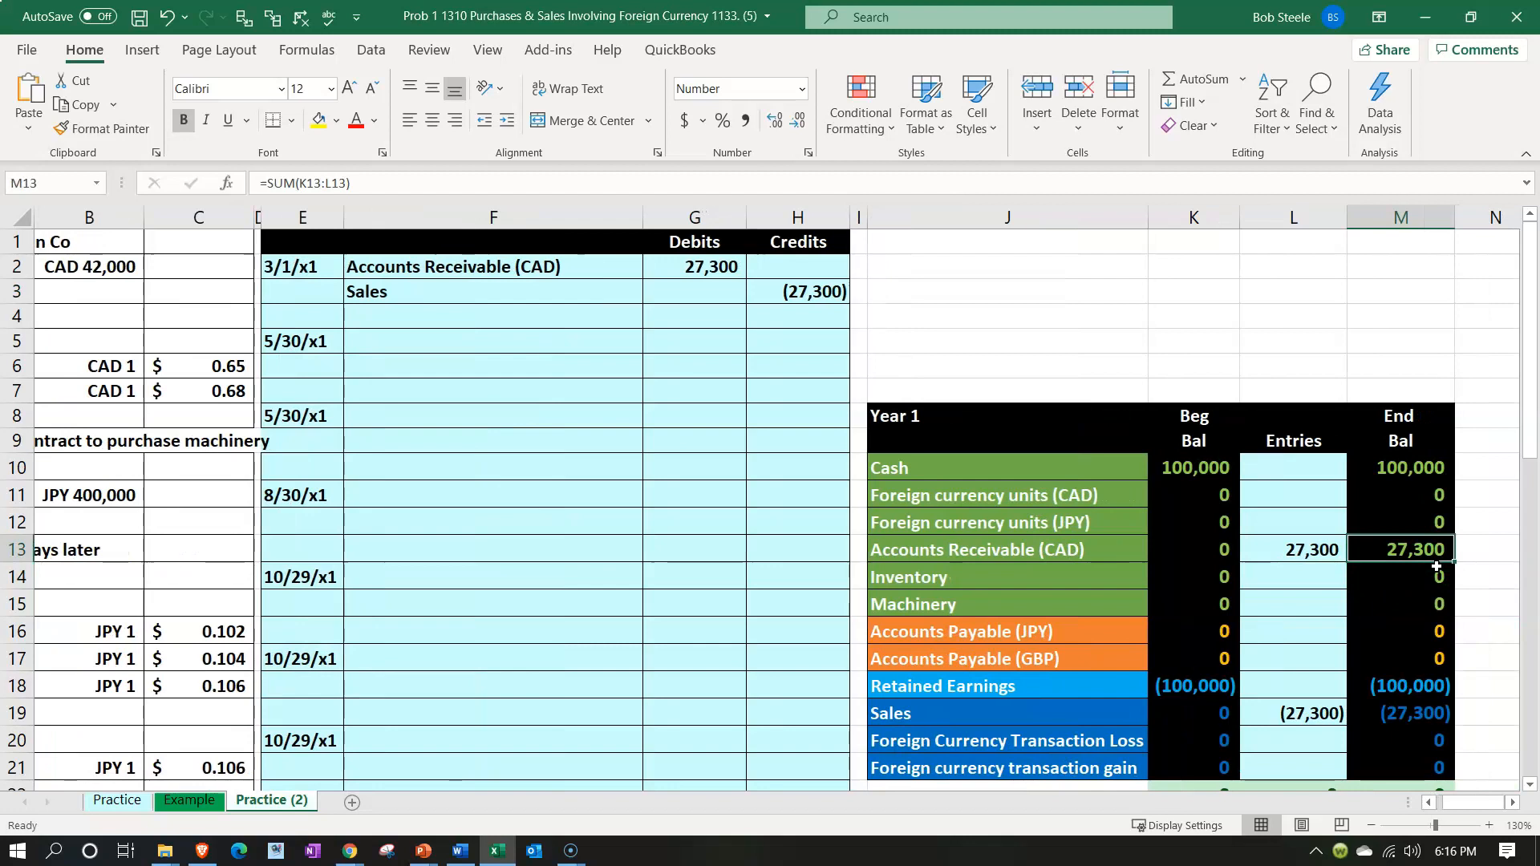
pyautogui.press('Left')
pyautogui.press('Left')
pyautogui.press('Left')
pyautogui.press('Left')
pyautogui.press('Left')
pyautogui.press('Left')
pyautogui.press('Left')
pyautogui.press('Left')
pyautogui.press('Left')
pyautogui.press('Left')
pyautogui.press('Left')
pyautogui.press('Left')
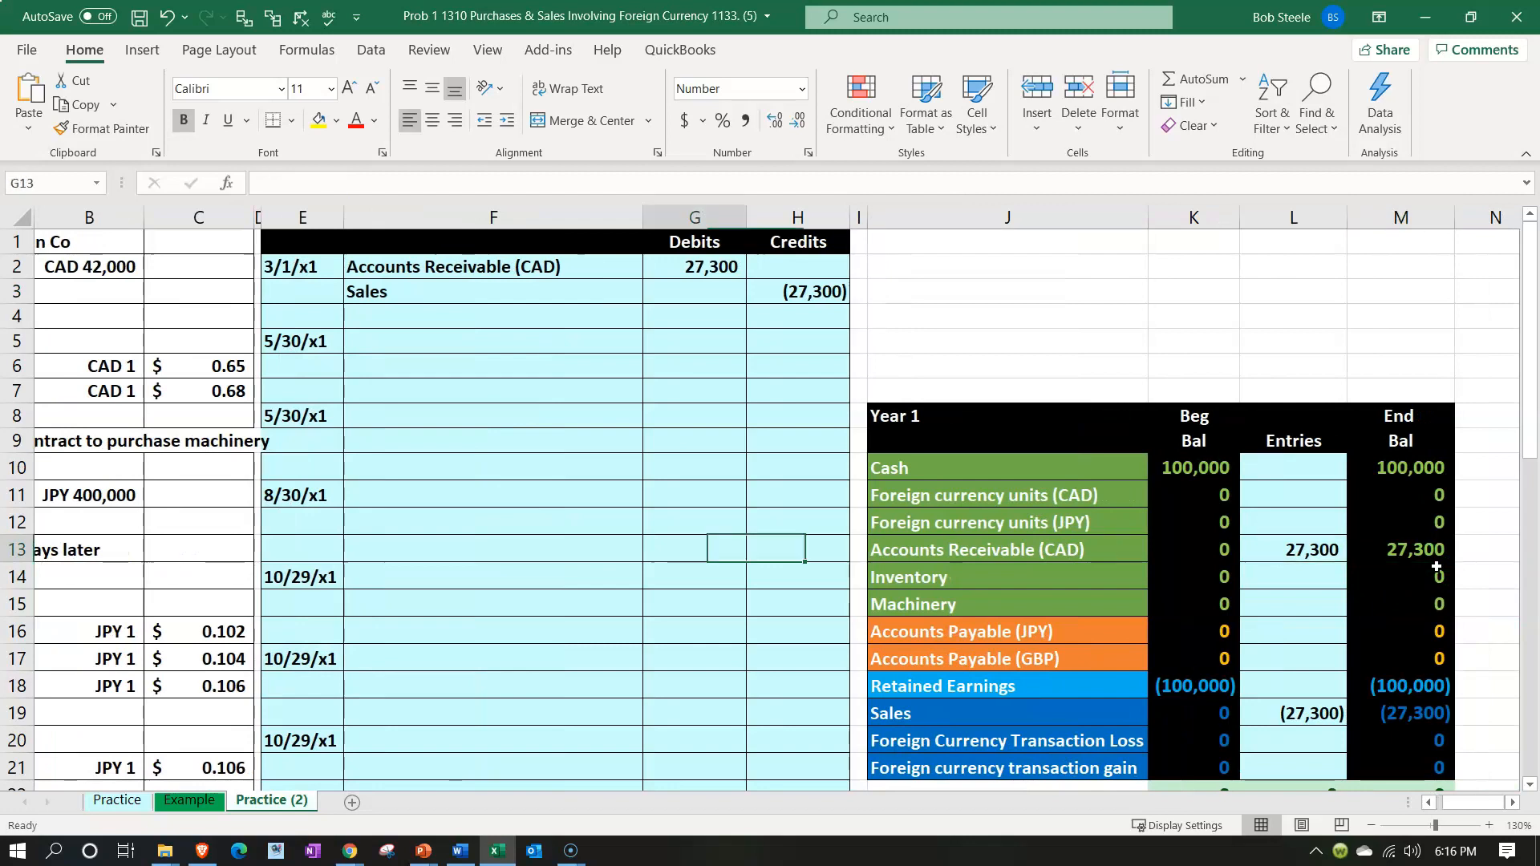
pyautogui.press('Up')
pyautogui.press('Up')
pyautogui.press('Up')
pyautogui.press('Up')
pyautogui.press('Up')
pyautogui.press('Up')
pyautogui.press('Up')
pyautogui.press('Up')
pyautogui.press('Right')
pyautogui.press('Right')
pyautogui.press('Right')
pyautogui.press('Right')
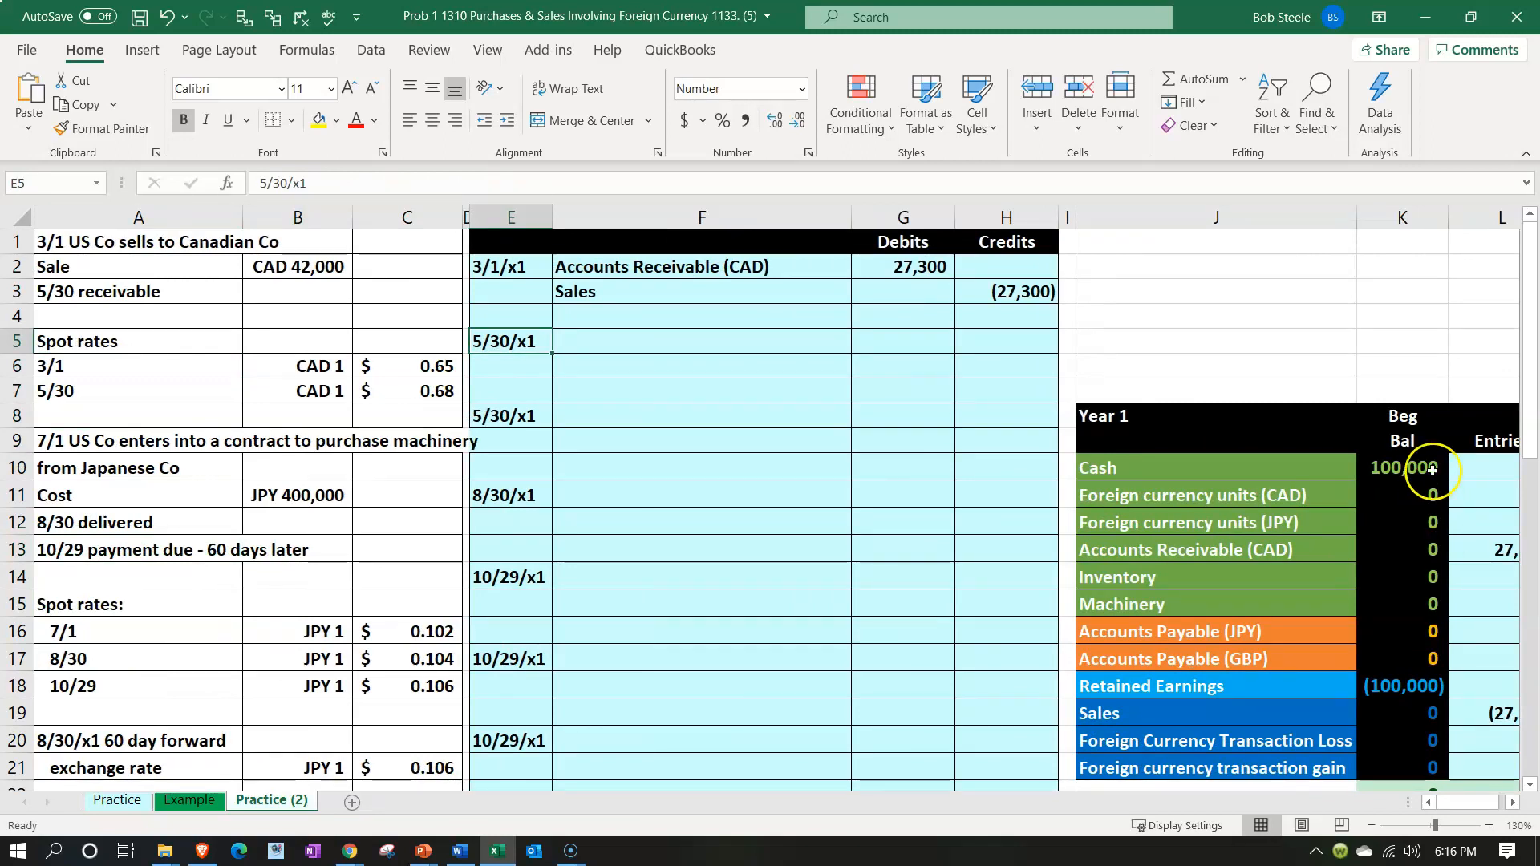
# Change the date of the journal entry below the 3/1/x1 sale, in cell E5, to 5/31/x1
pyautogui.doubleClick(502, 344)
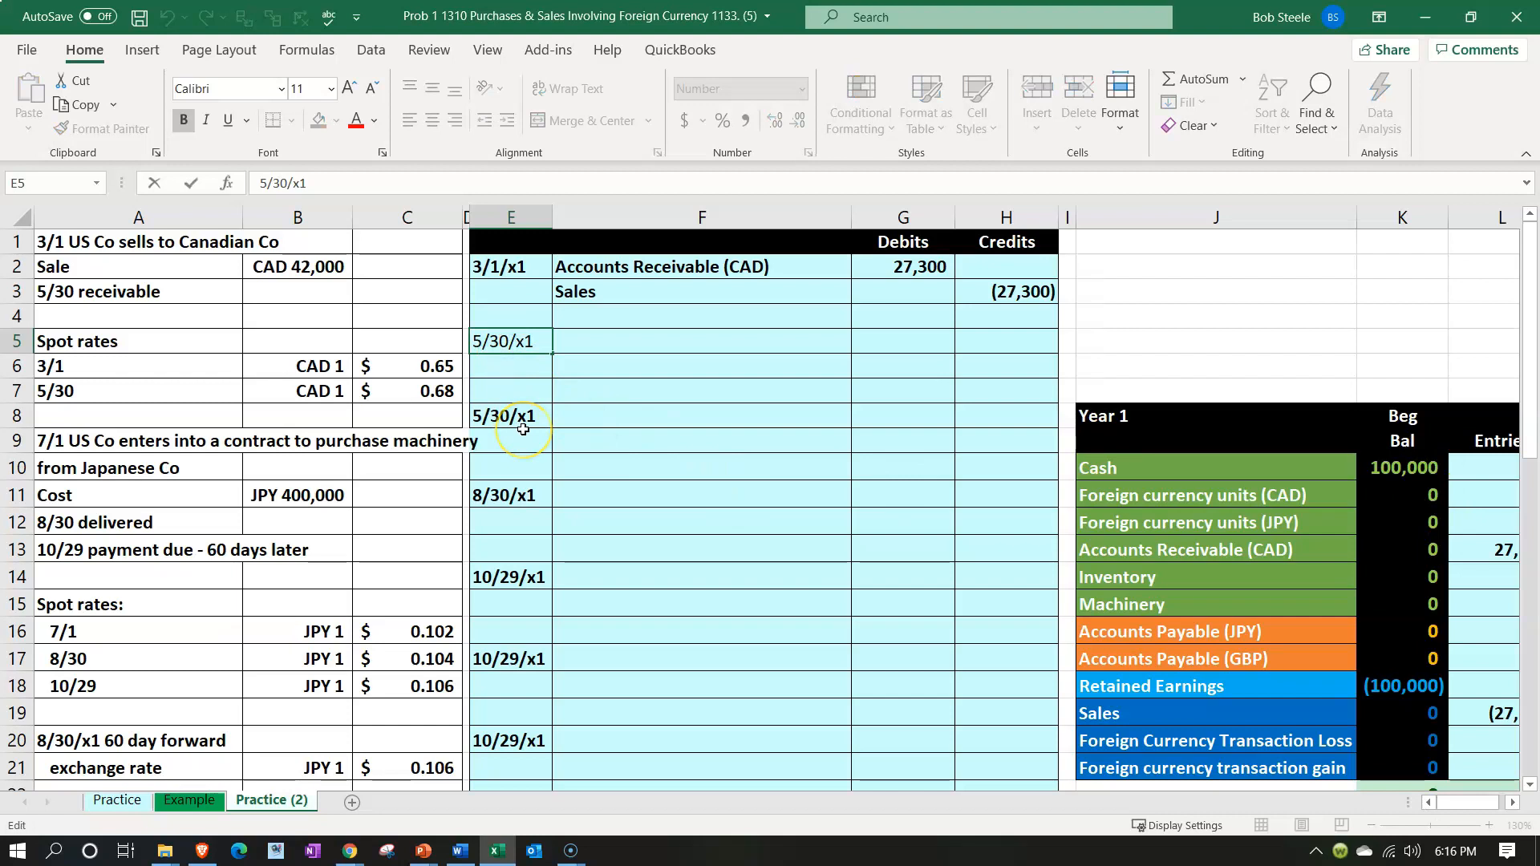
pyautogui.press('BackSpace')
pyautogui.write('1')
pyautogui.press('Return')
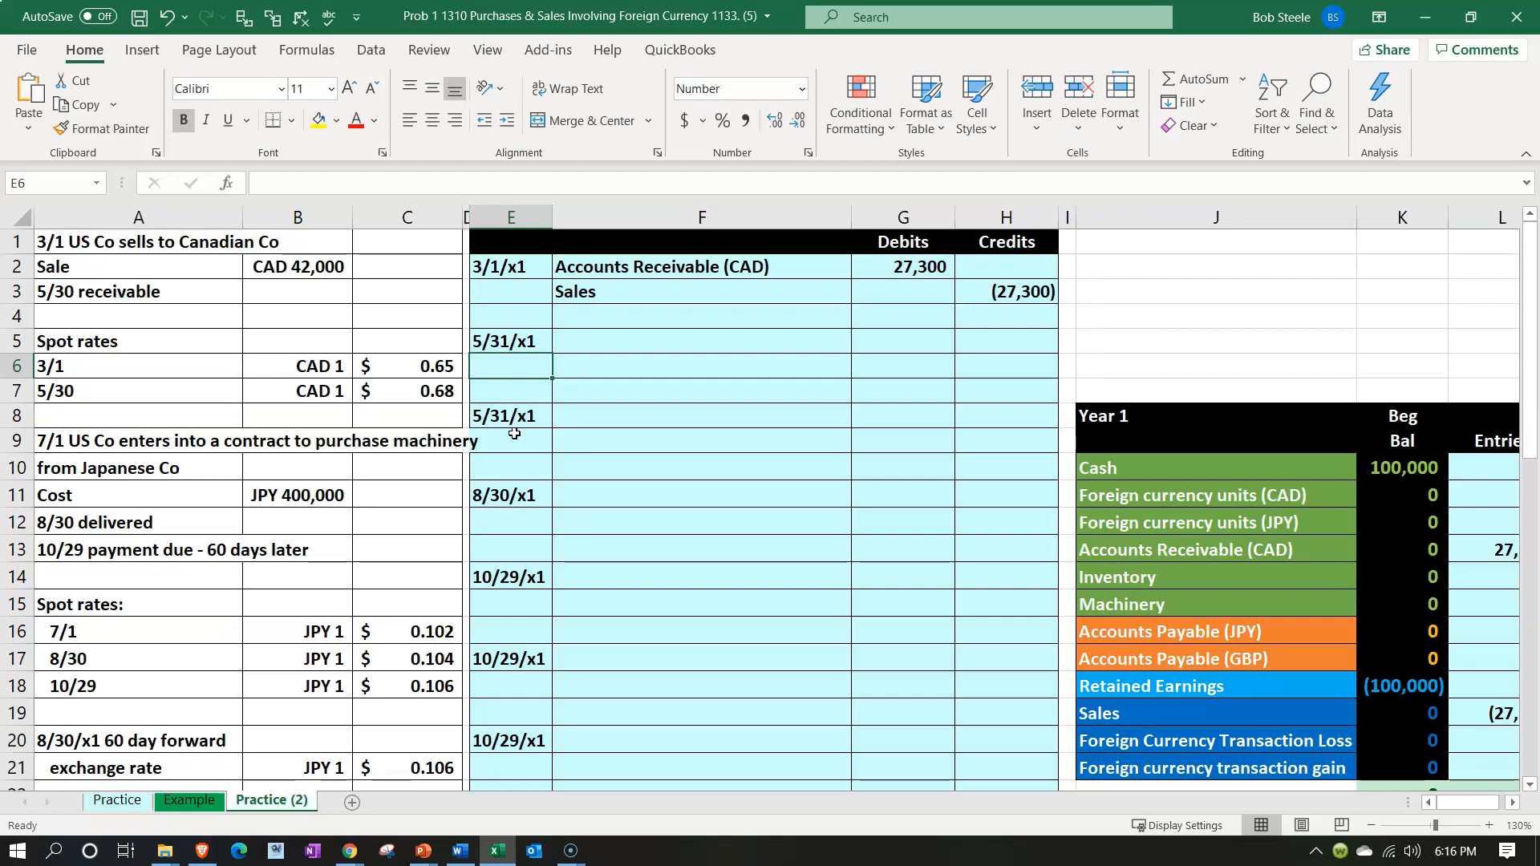
# Check the recorded receivable against the CAD spot rates, and change the second CAD spot rate's date to 5/31
pyautogui.click(498, 341)
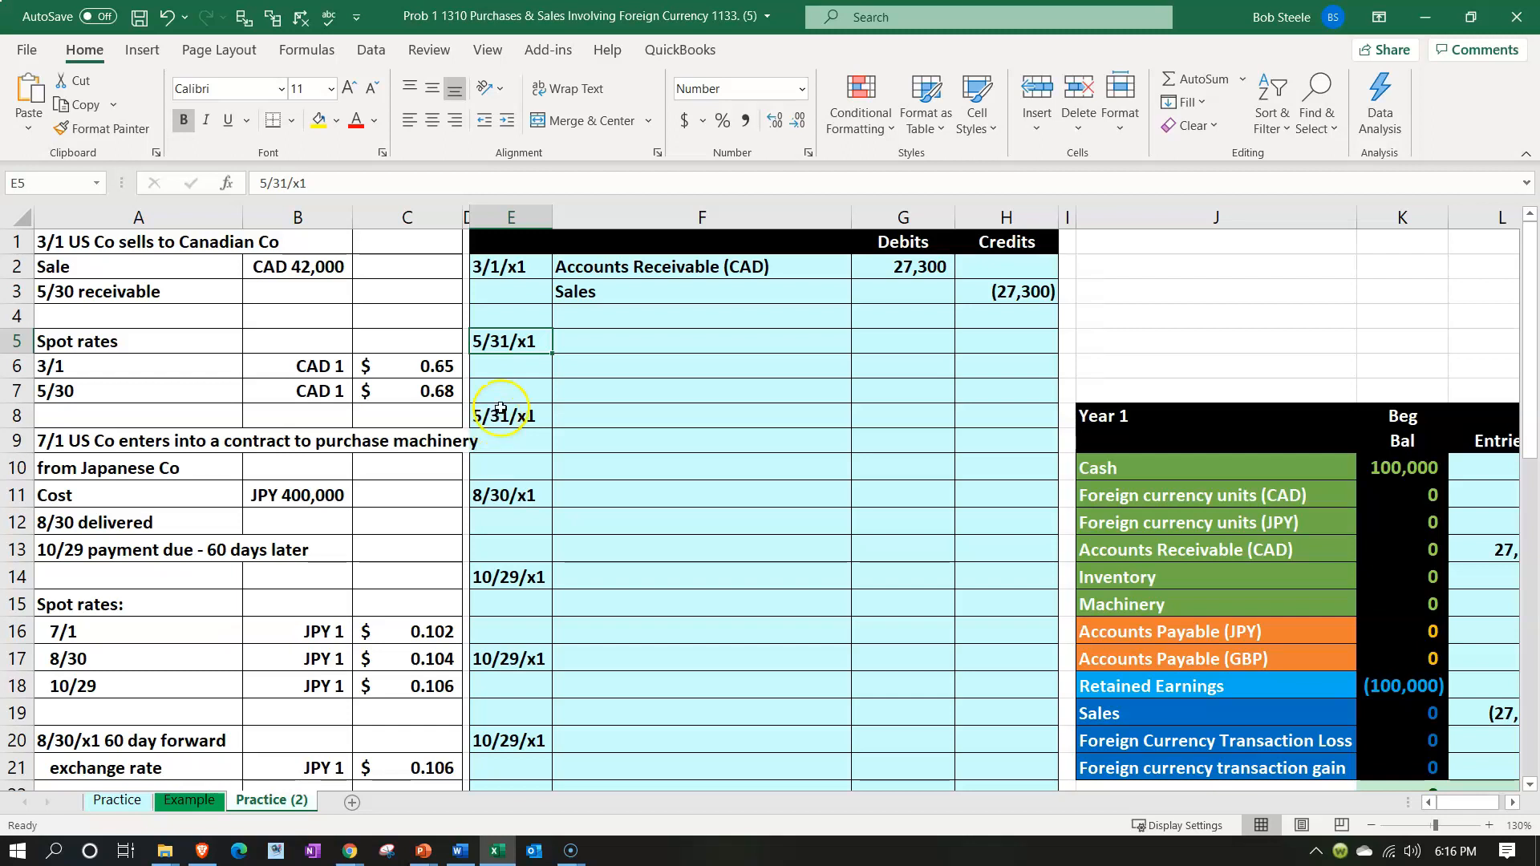
pyautogui.click(566, 347)
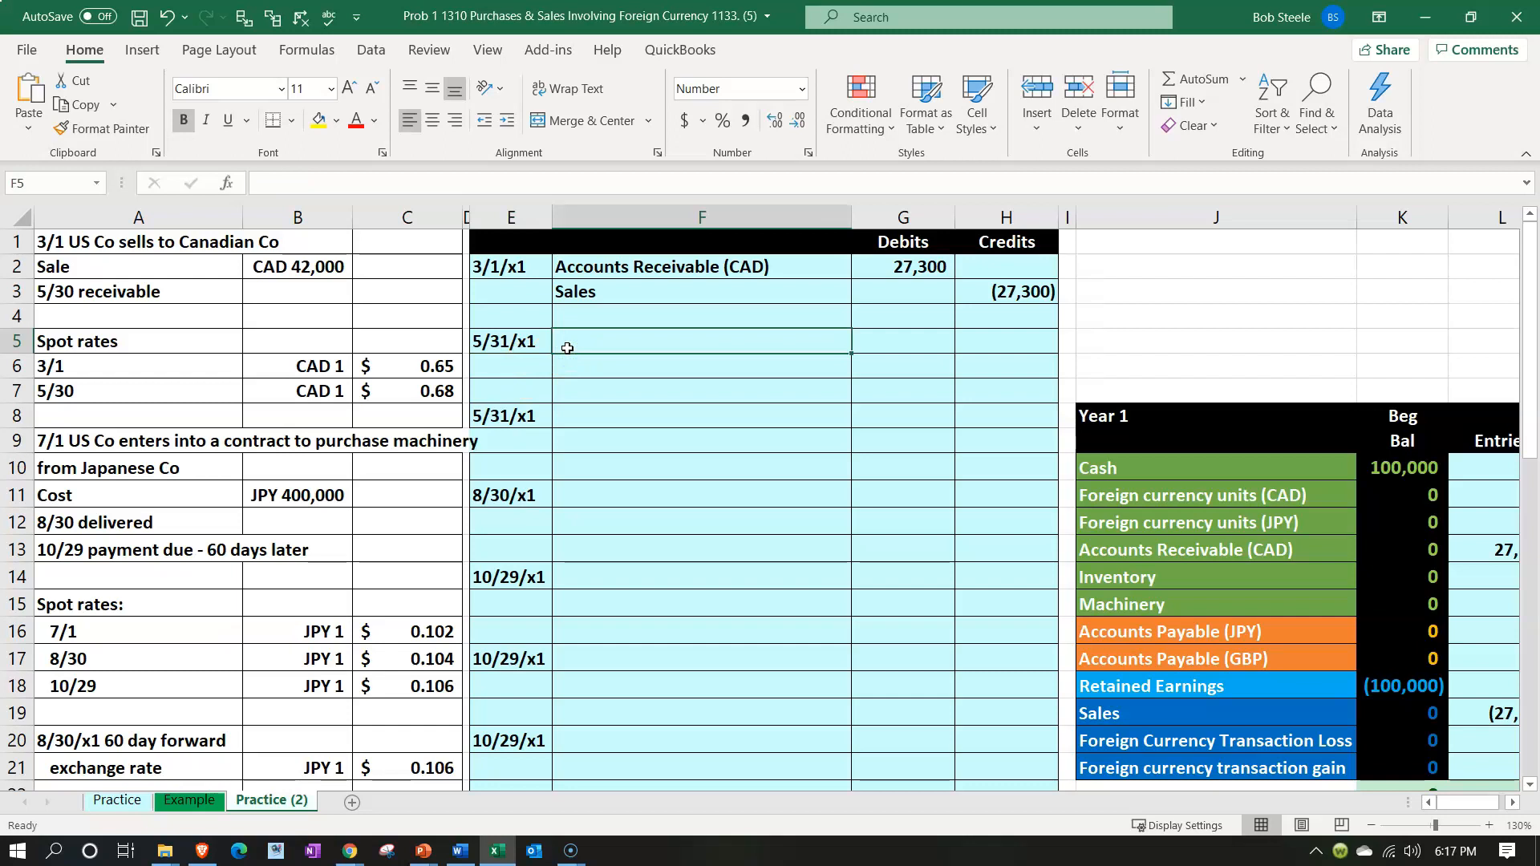
pyautogui.click(910, 267)
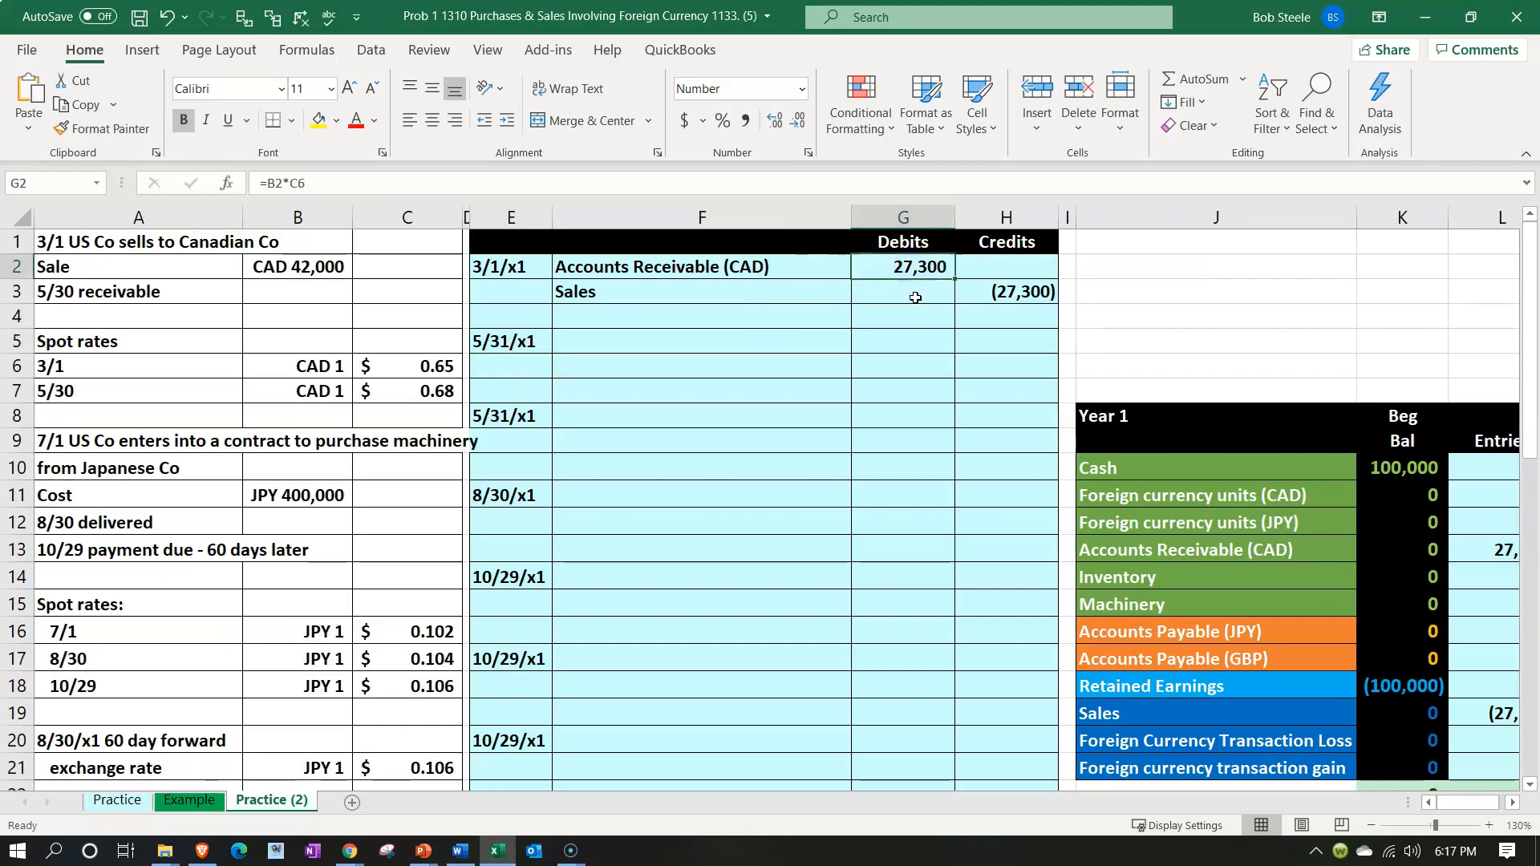
pyautogui.click(436, 367)
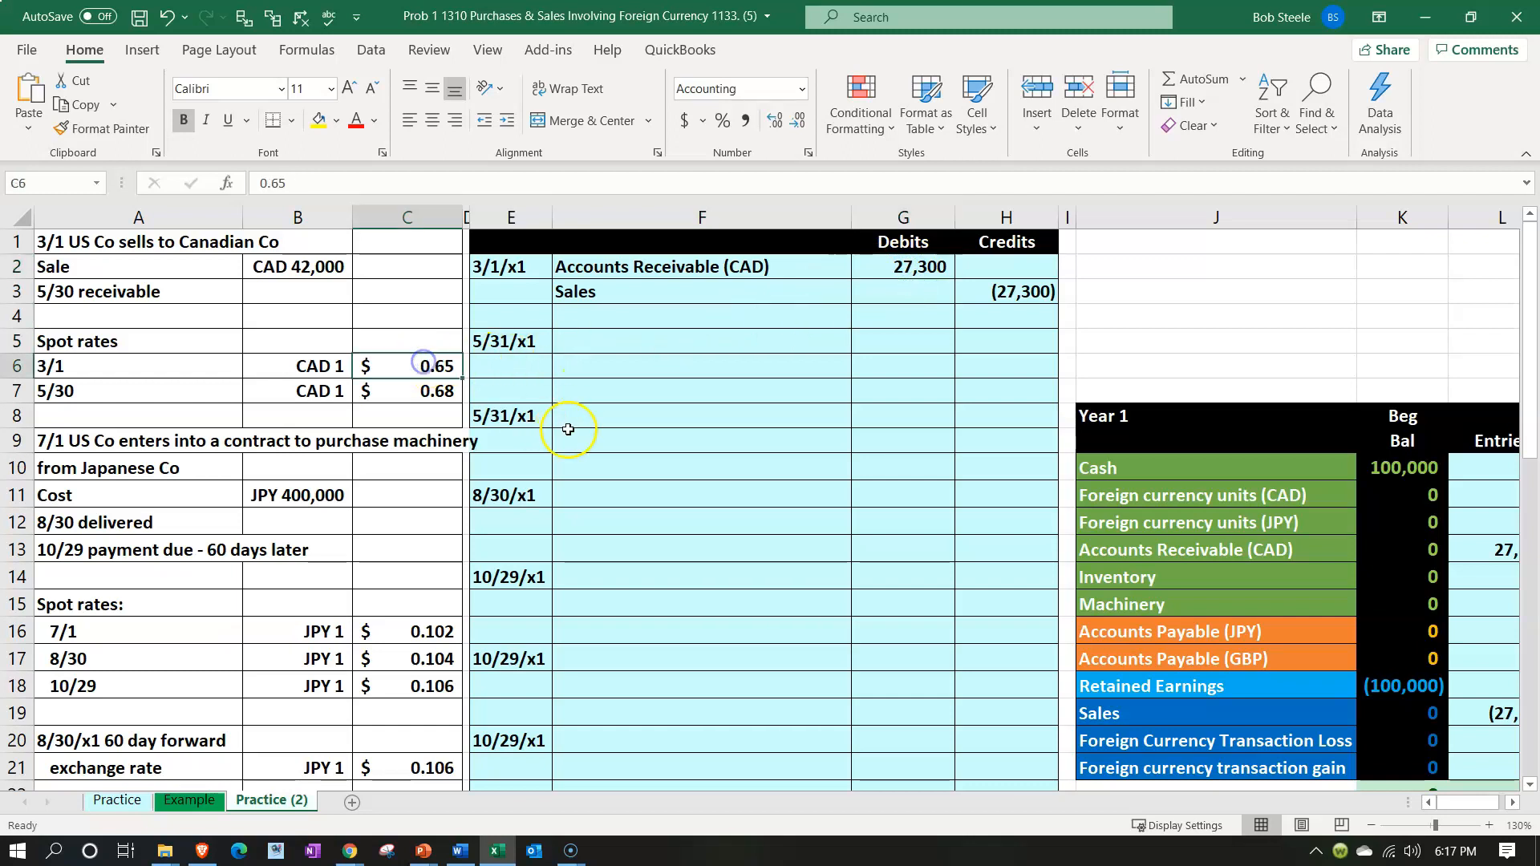
pyautogui.press('Down')
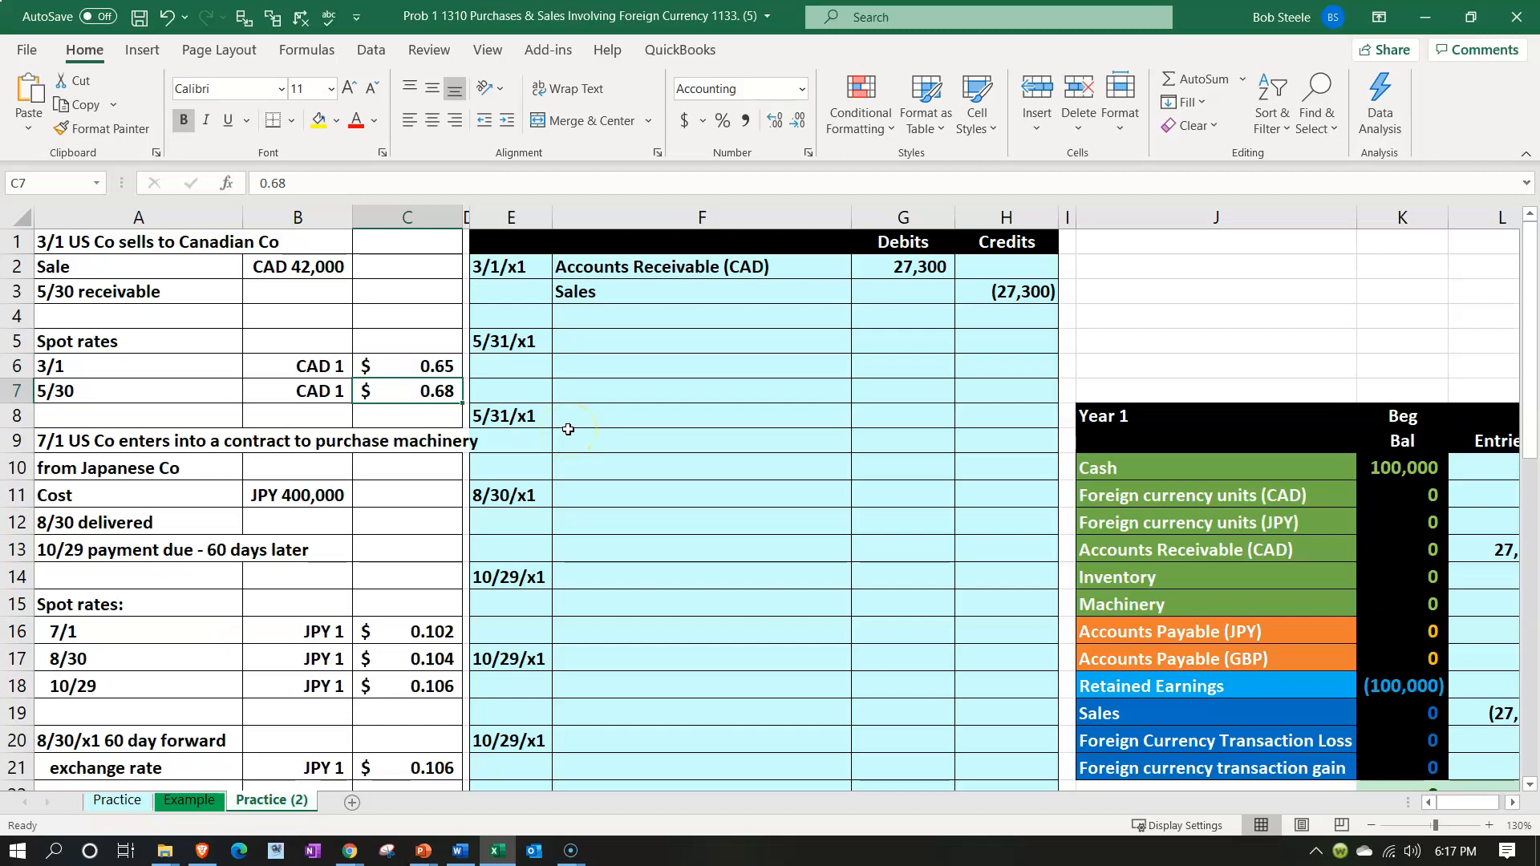
pyautogui.doubleClick(165, 389)
pyautogui.press('BackSpace')
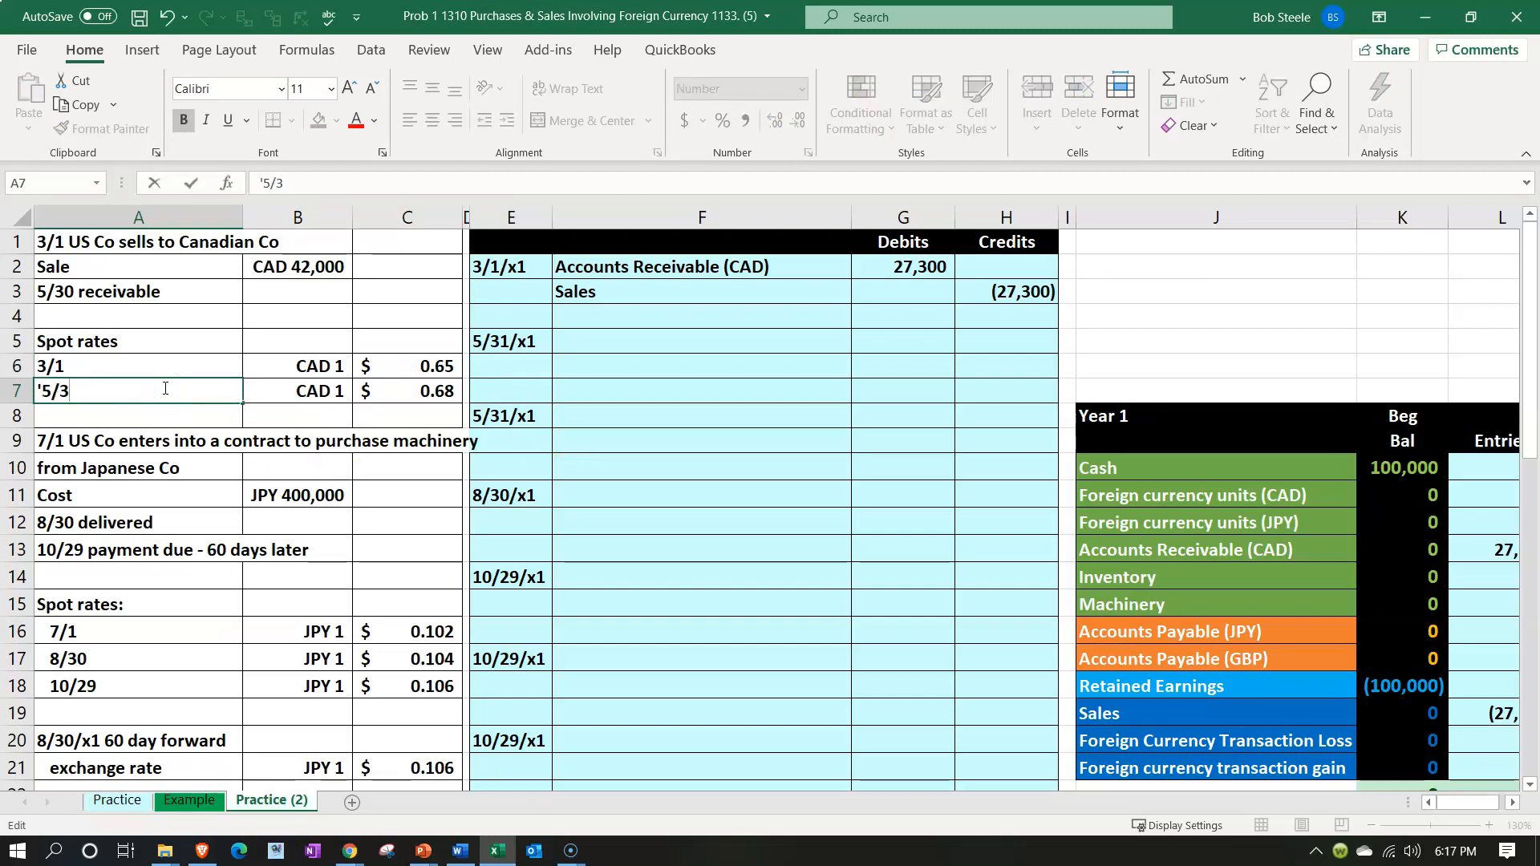
pyautogui.write('1')
pyautogui.press('Return')
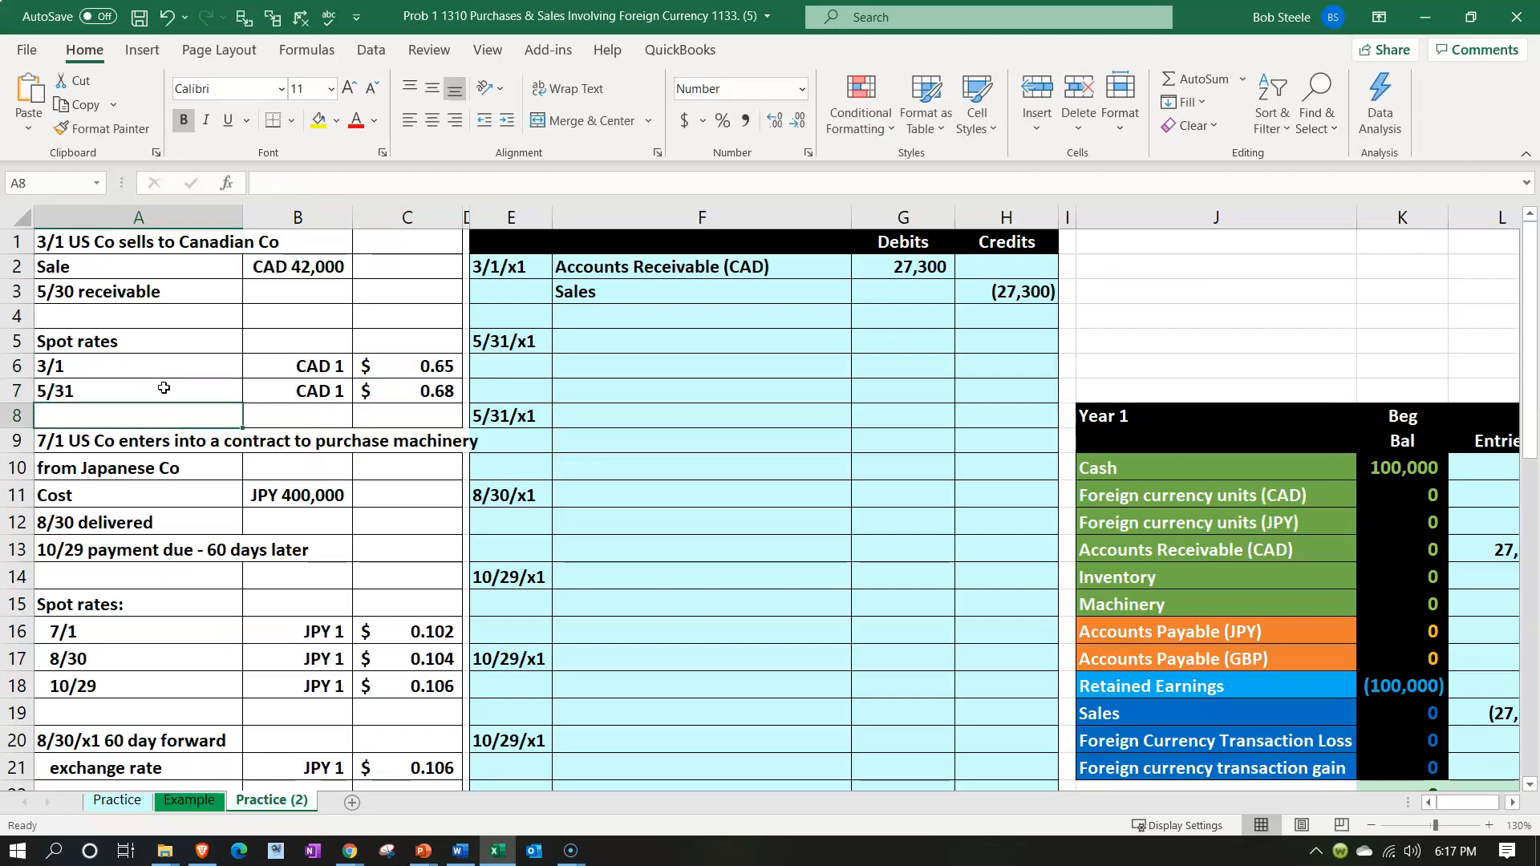
# Compare the two CAD spot rates, and link the first 5/31/x1 entry's account name to Accounts Receivable (CAD) in the trial balance
pyautogui.click(425, 391)
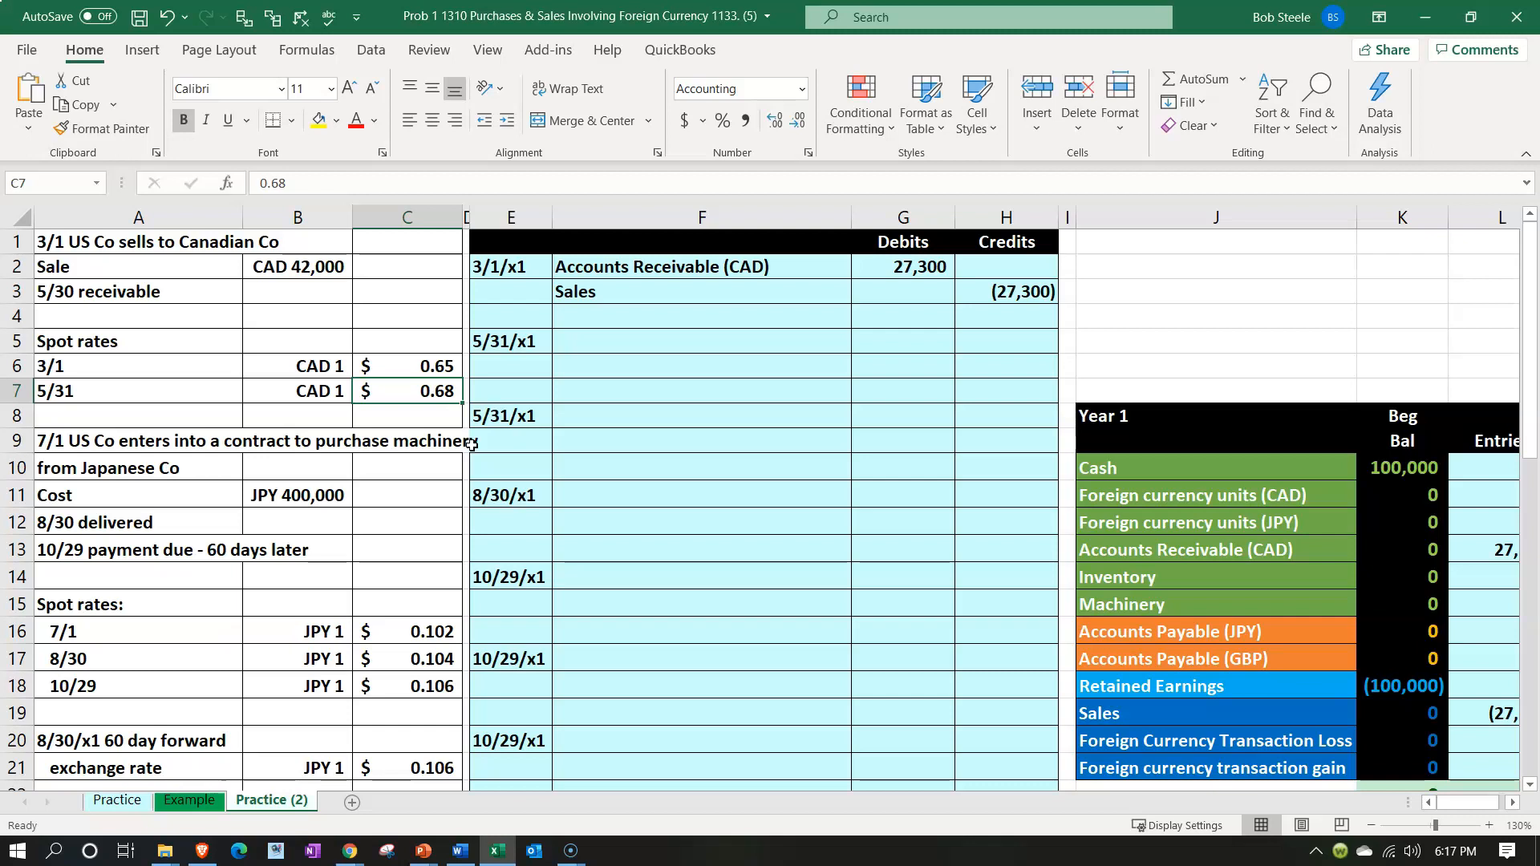
pyautogui.press('Up')
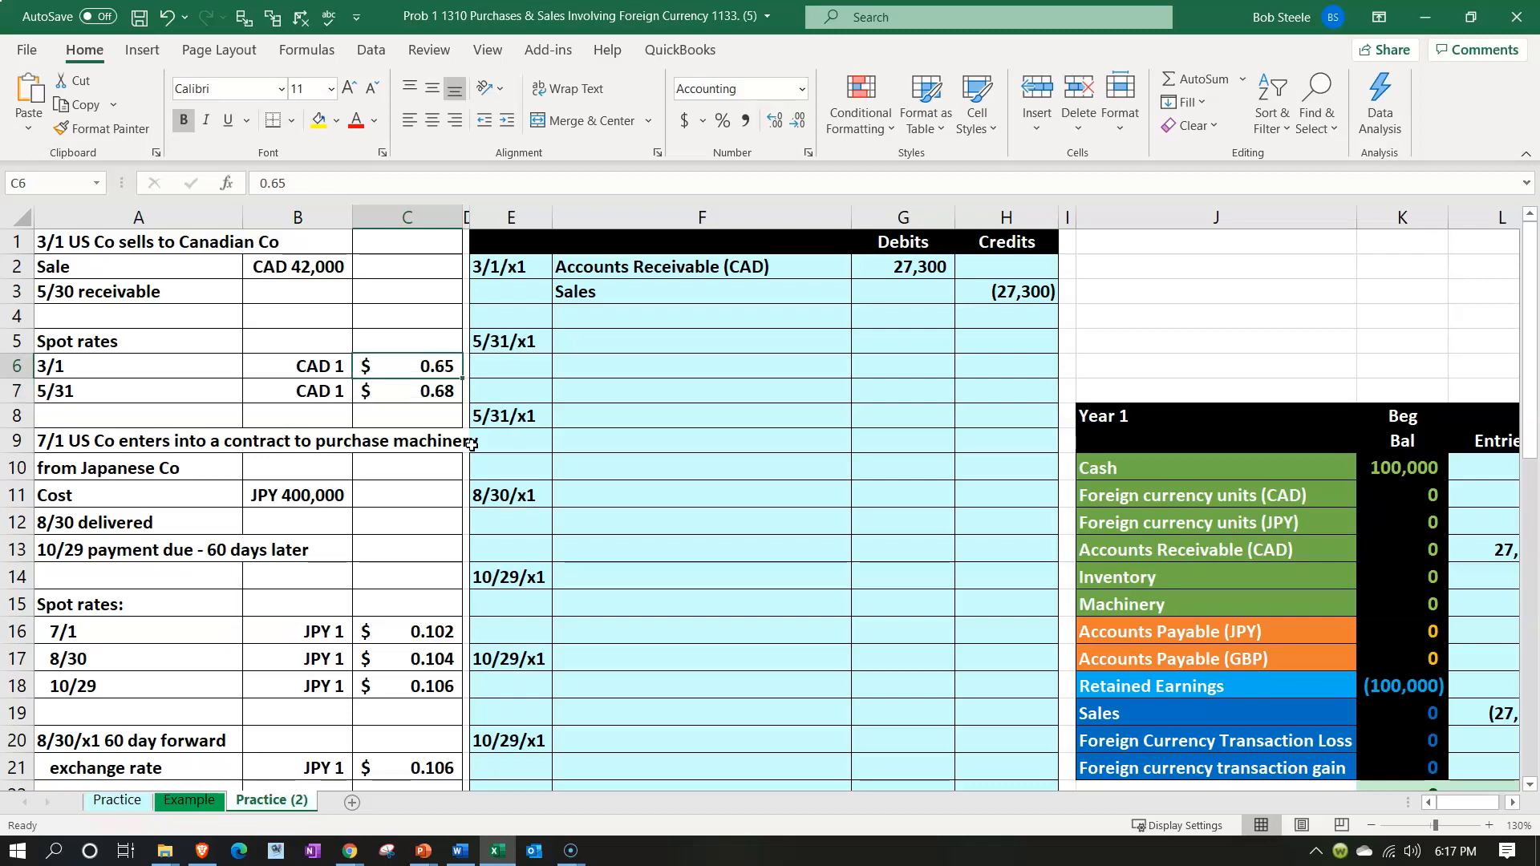
pyautogui.press('Down')
pyautogui.press('Left')
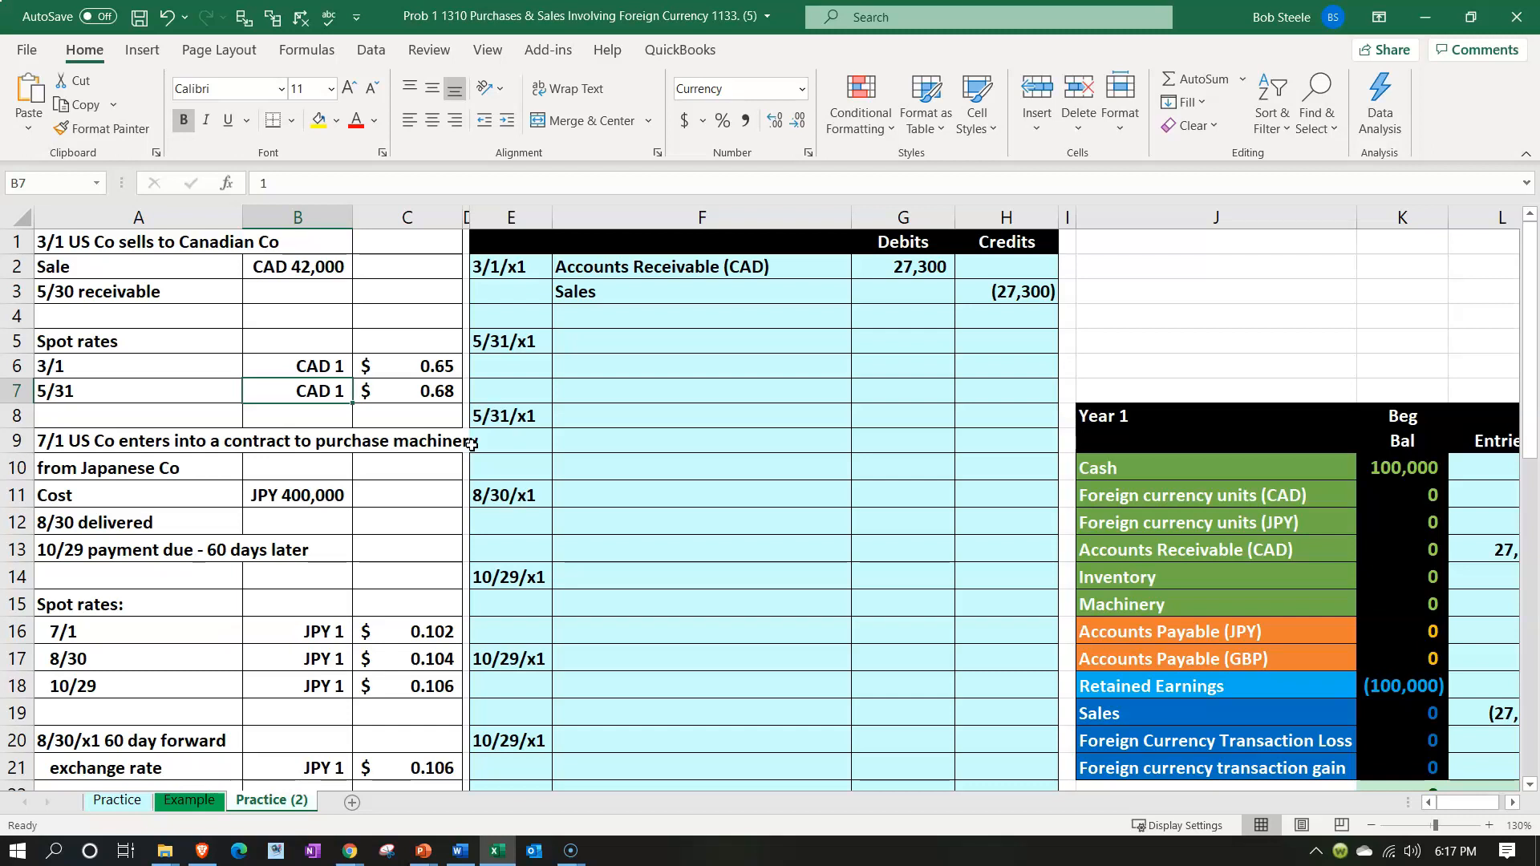
pyautogui.click(888, 266)
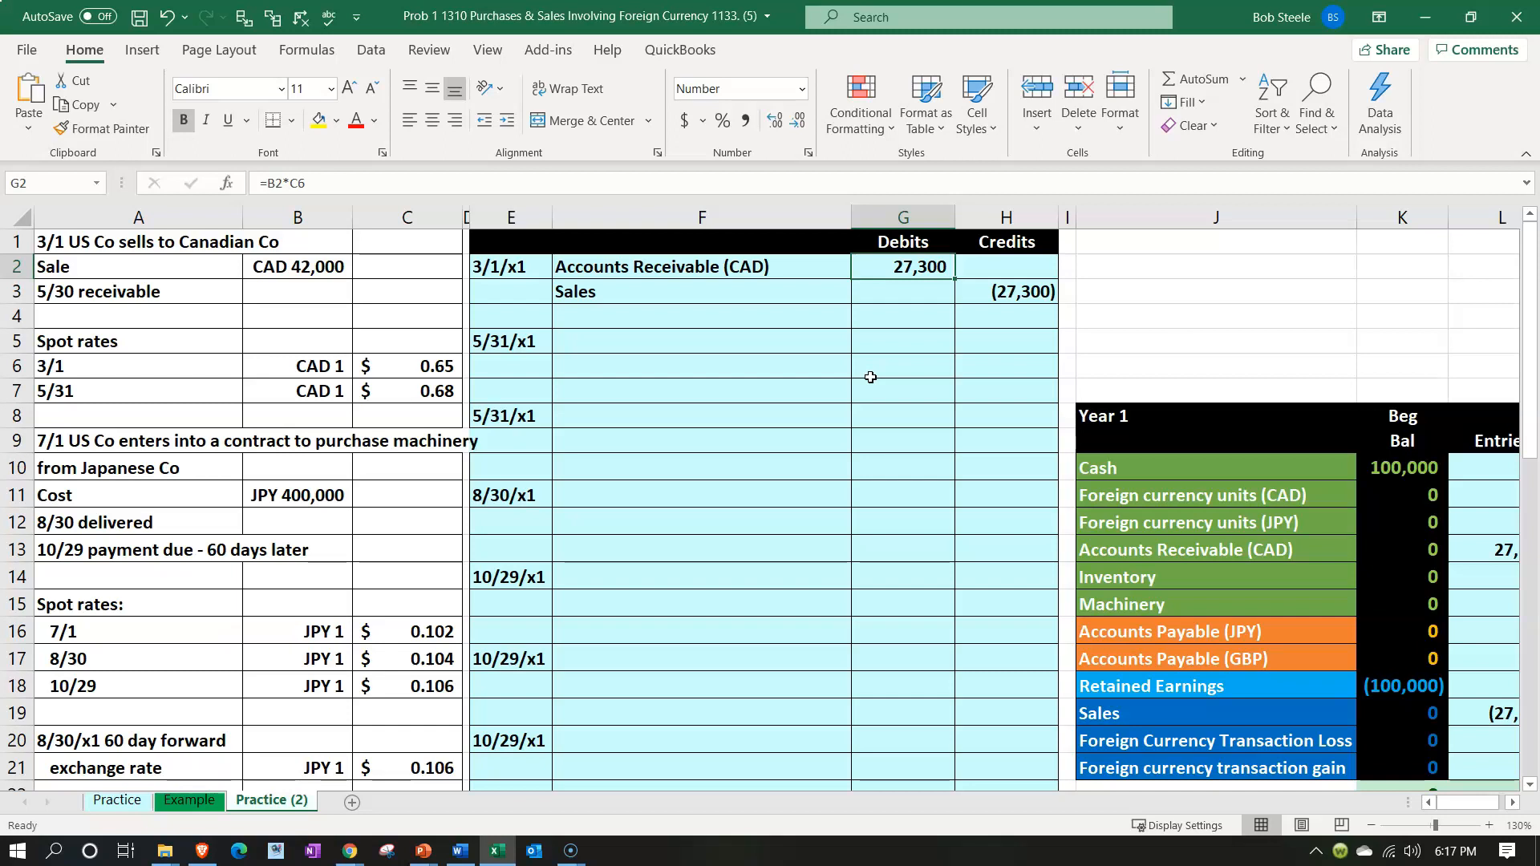
pyautogui.click(674, 352)
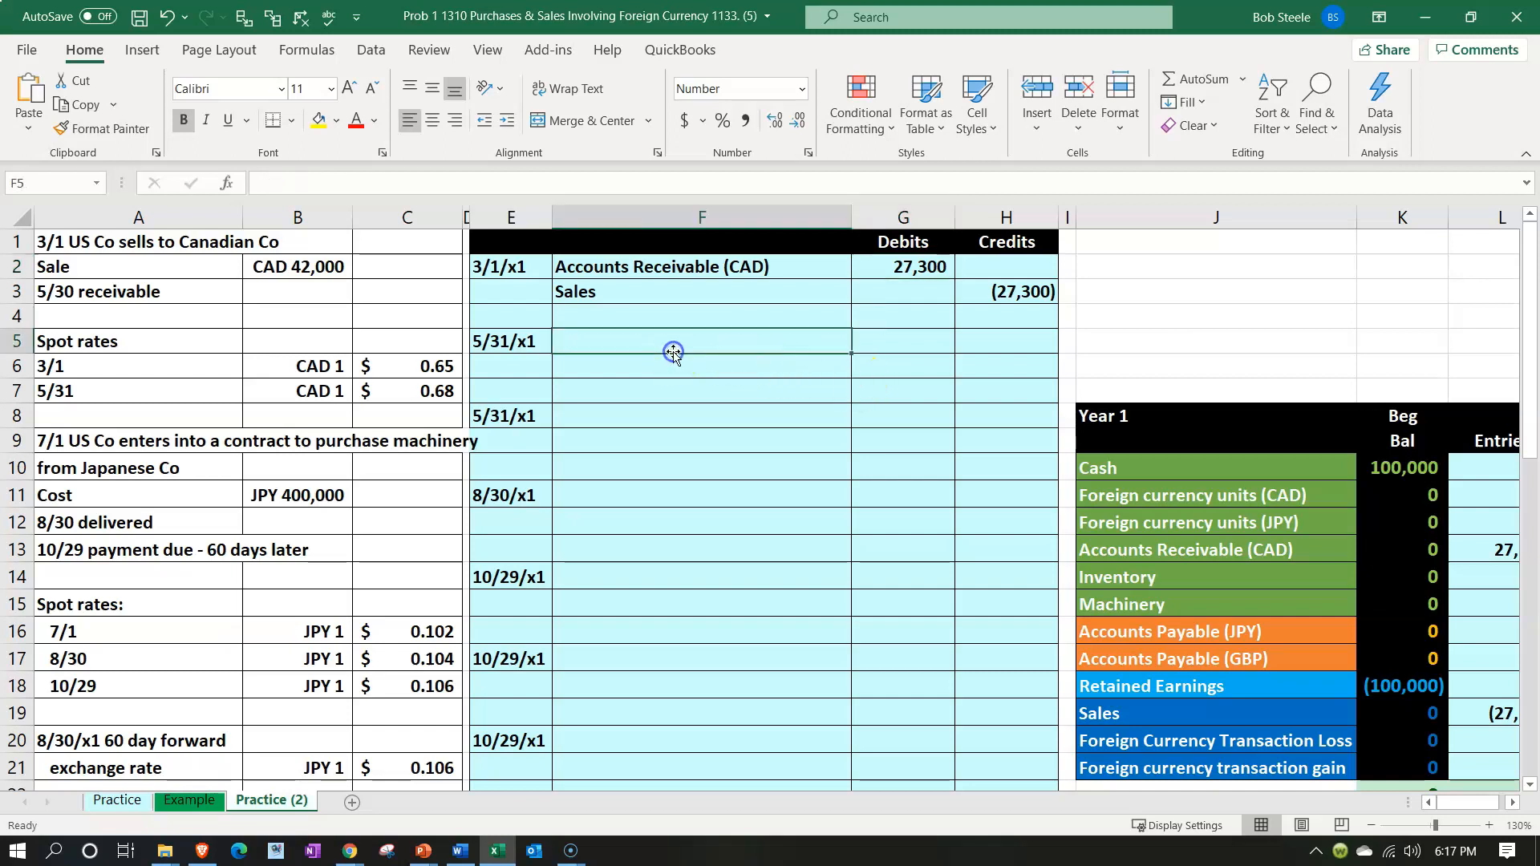
pyautogui.write('=')
pyautogui.press('Down')
pyautogui.press('Down')
pyautogui.press('Down')
pyautogui.press('Down')
pyautogui.press('Down')
pyautogui.press('Down')
pyautogui.press('Down')
pyautogui.press('Down')
pyautogui.press('Right')
pyautogui.press('Right')
pyautogui.press('Right')
pyautogui.press('Right')
pyautogui.press('Return')
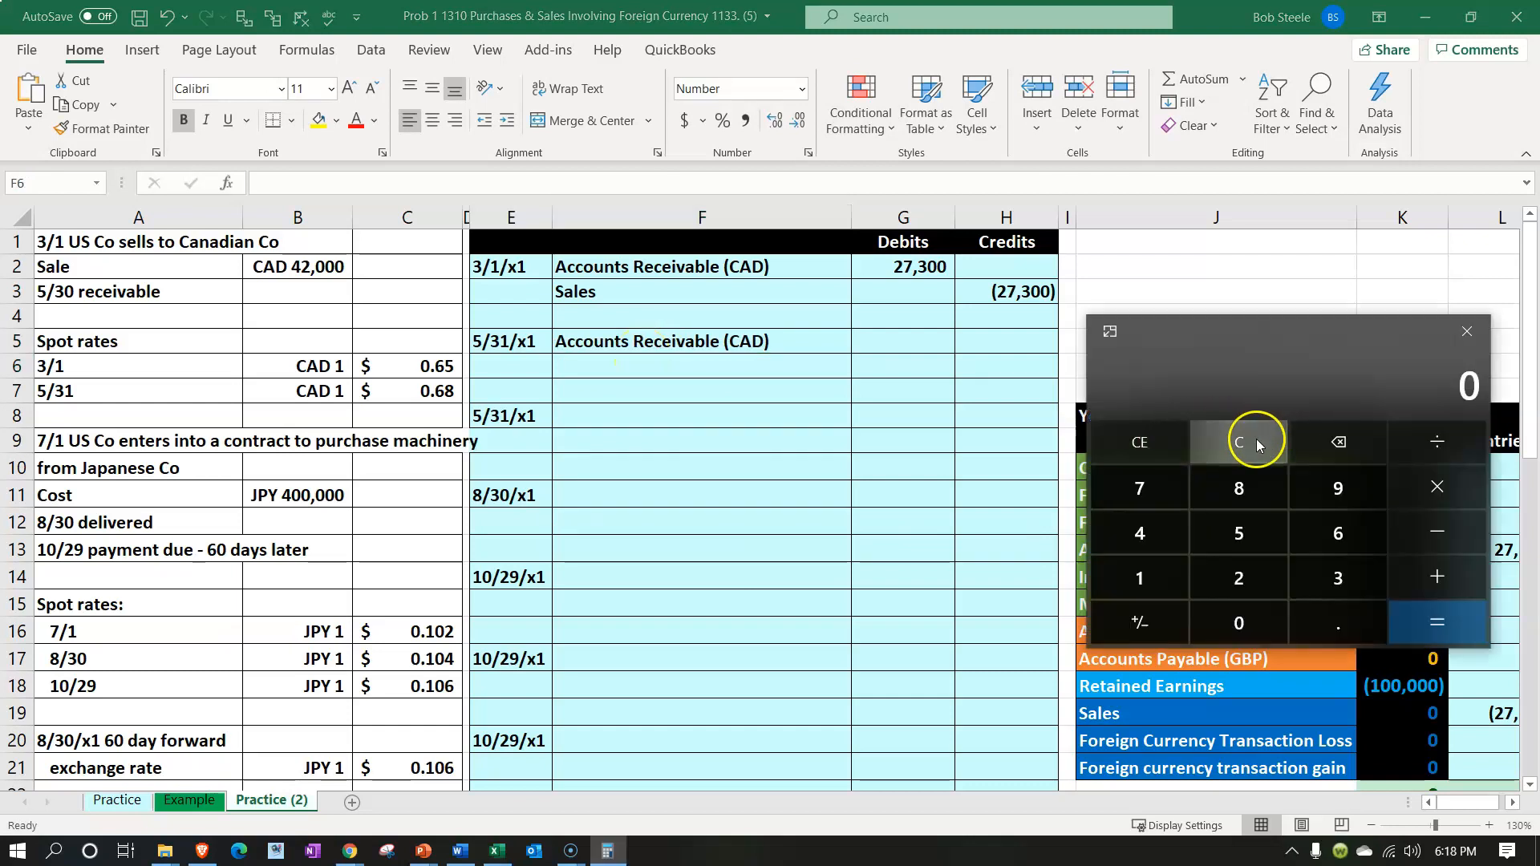
# In Calculator, multiply 42000 by 0.68 and subtract 27300 to find the change in the receivable
pyautogui.write('420000')
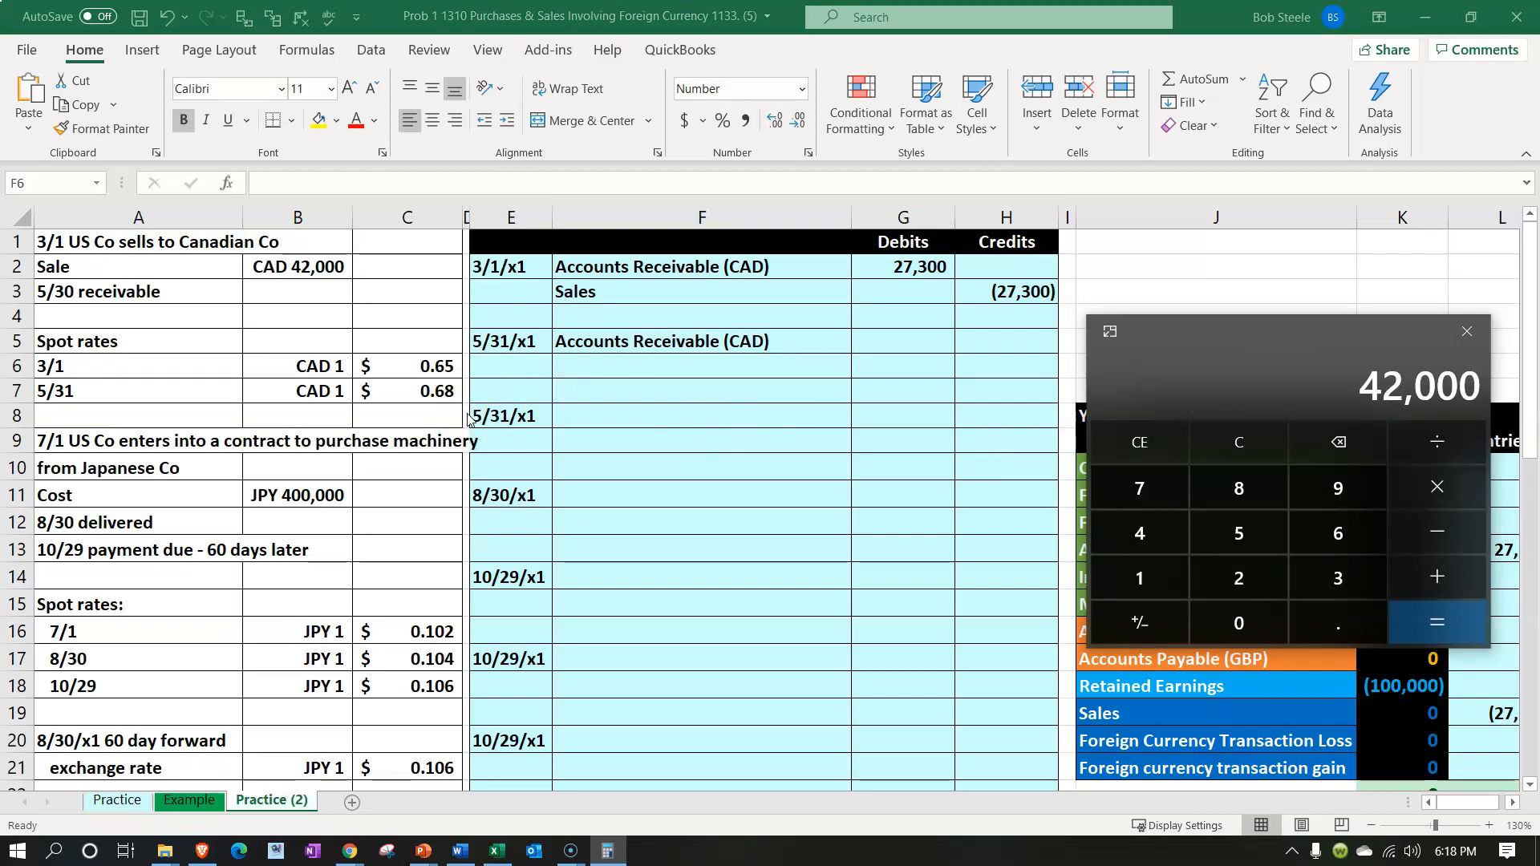
pyautogui.write('*0.68')
pyautogui.press('Return')
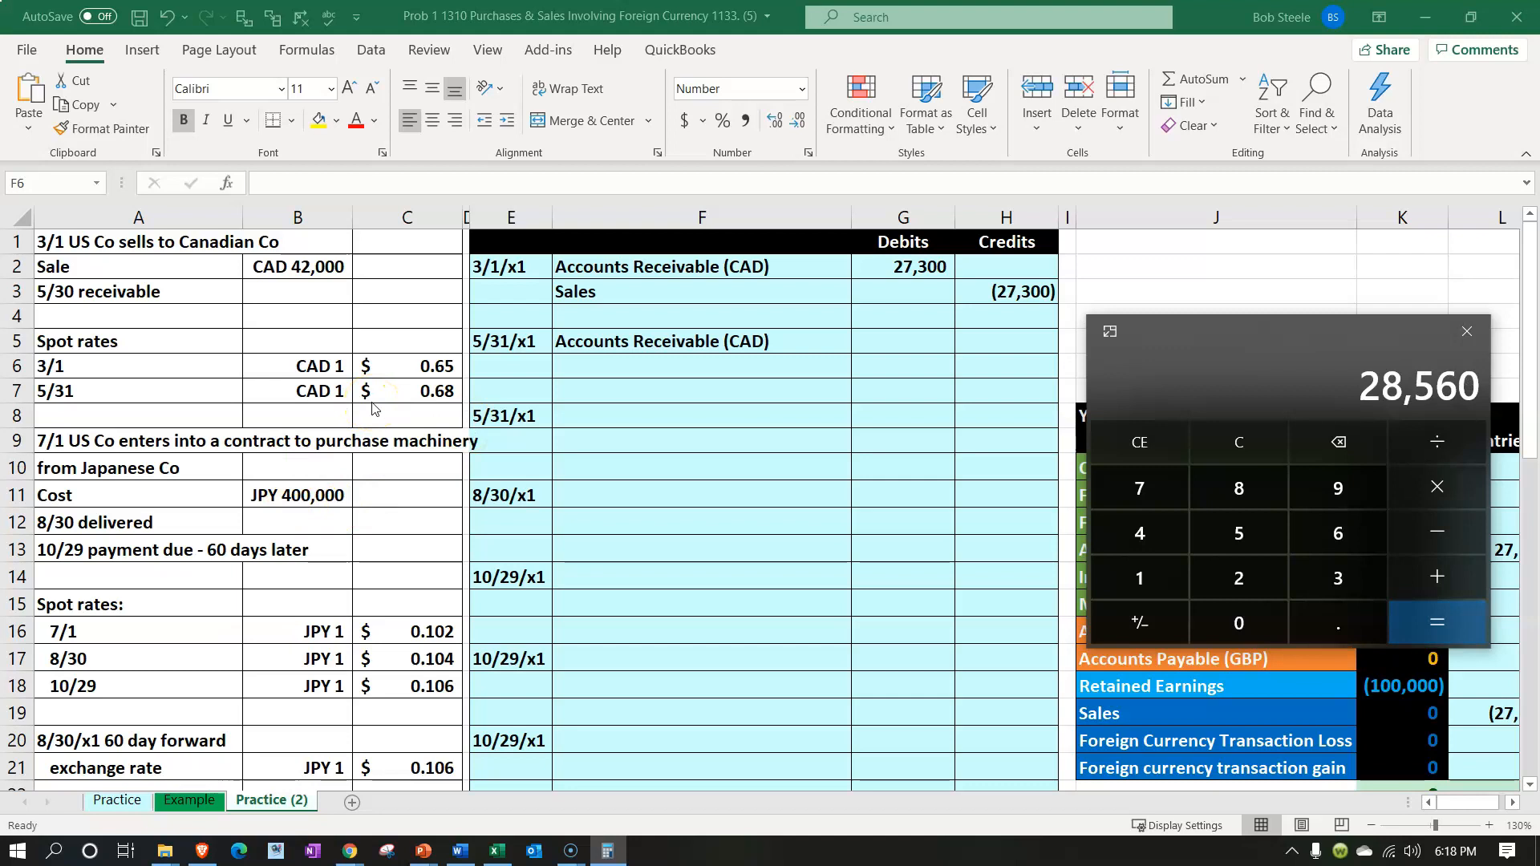
pyautogui.write('-27300')
pyautogui.press('Return')
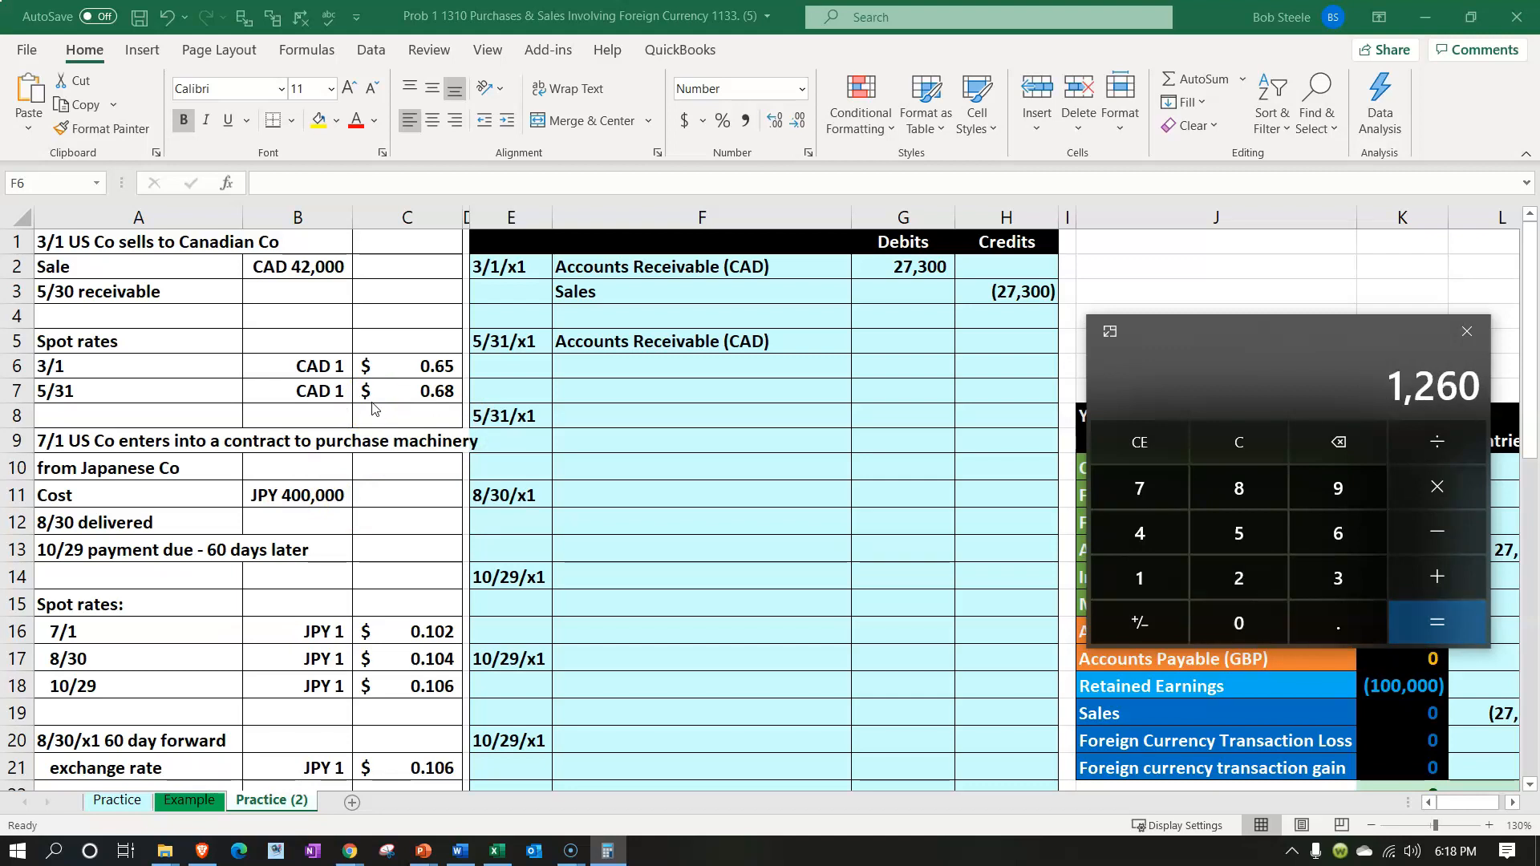
# Cross-check the change by multiplying the difference between the .68 and .65 rates by 42000, and move the calculator out of the way
pyautogui.click(1275, 437)
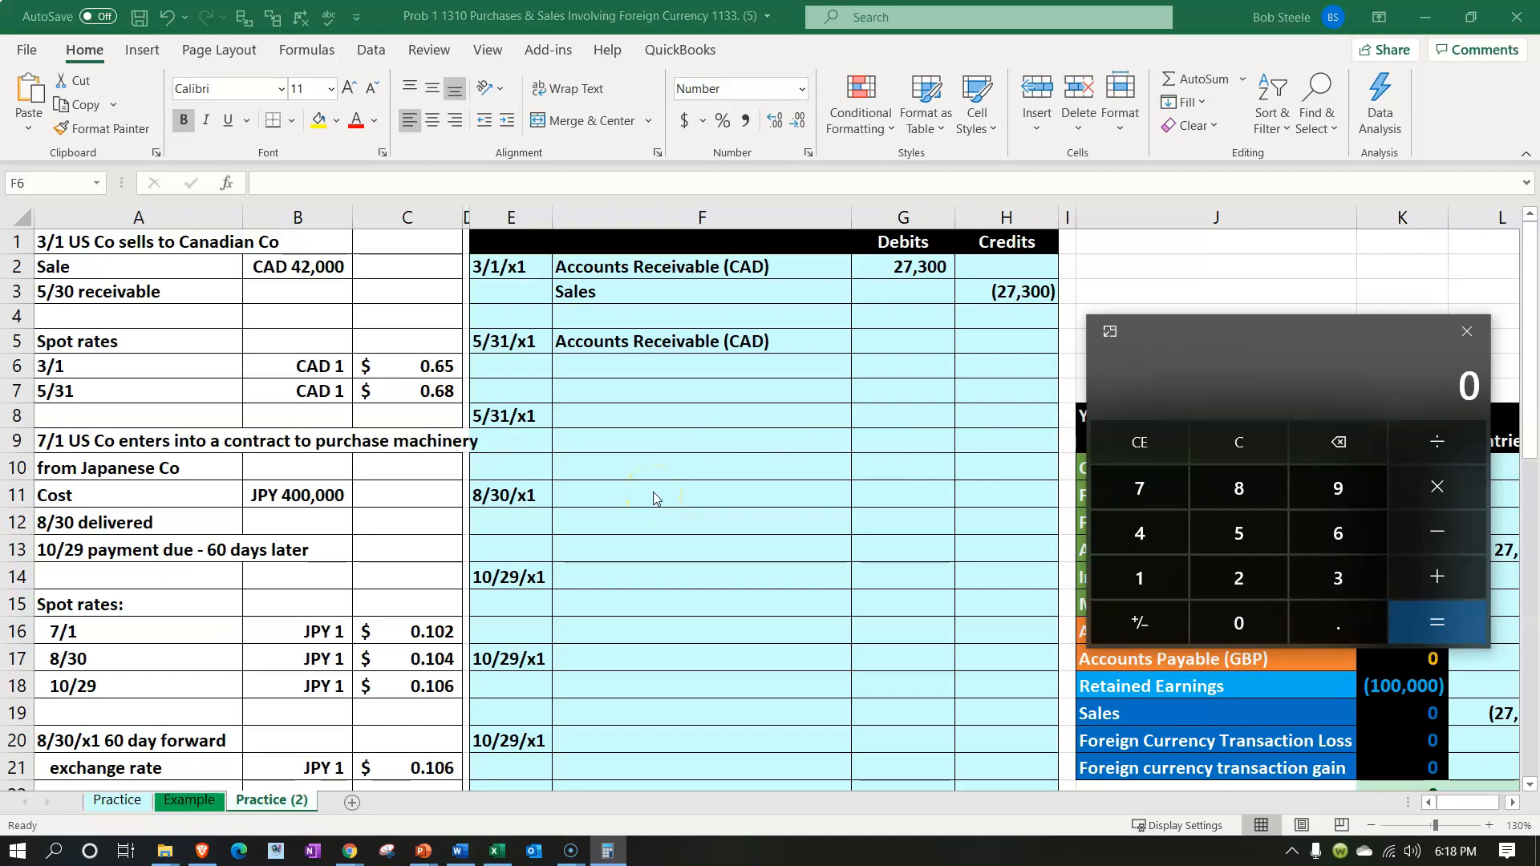
pyautogui.write('.68')
pyautogui.press('BackSpace')
pyautogui.press('BackSpace')
pyautogui.write('65-.68=*42000=')
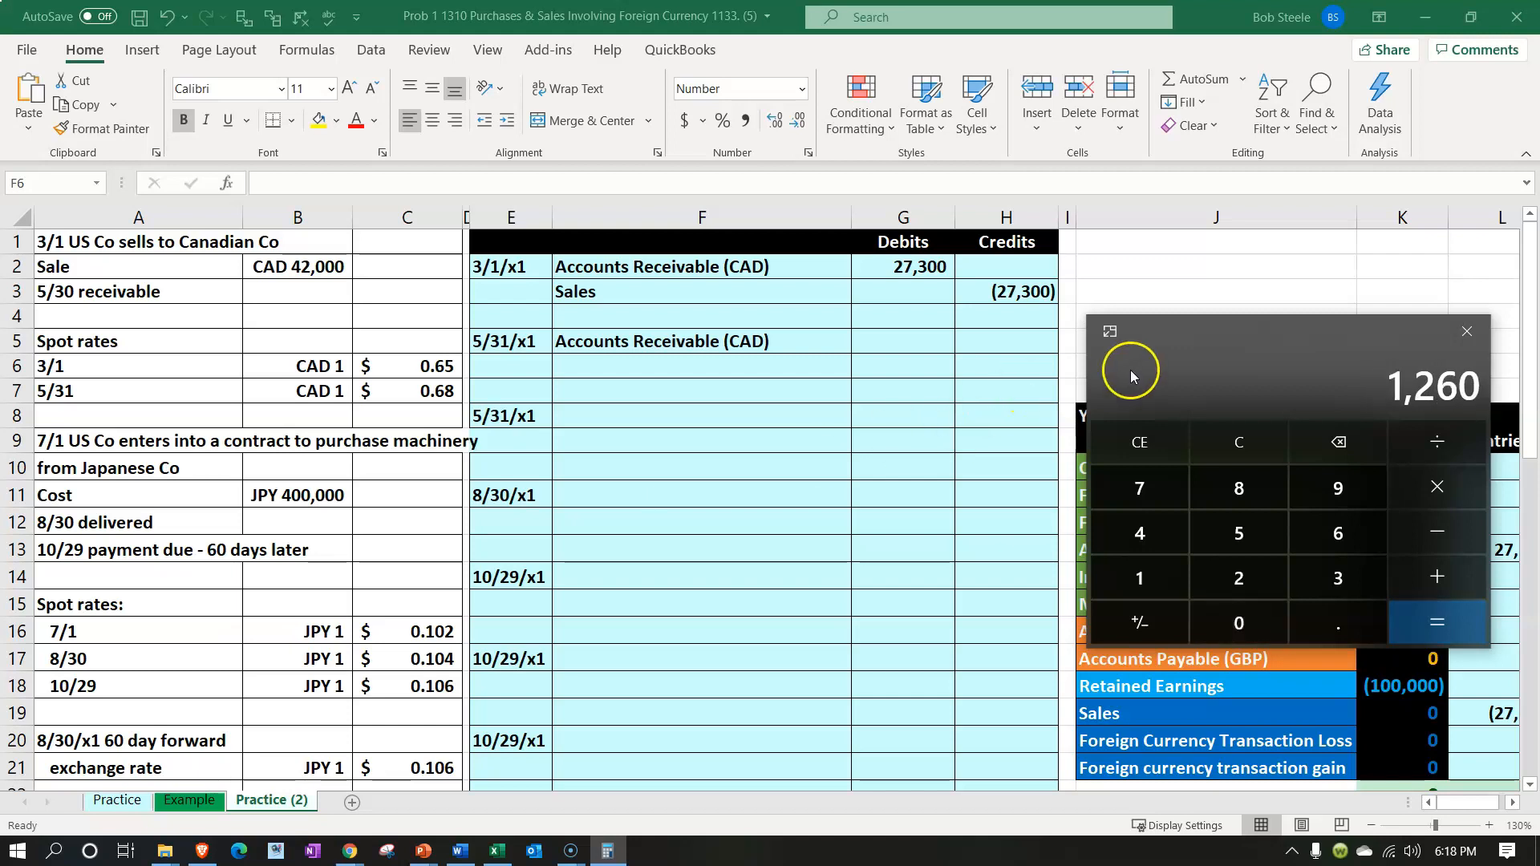
pyautogui.moveTo(1203, 334); pyautogui.dragTo(1539, 345)
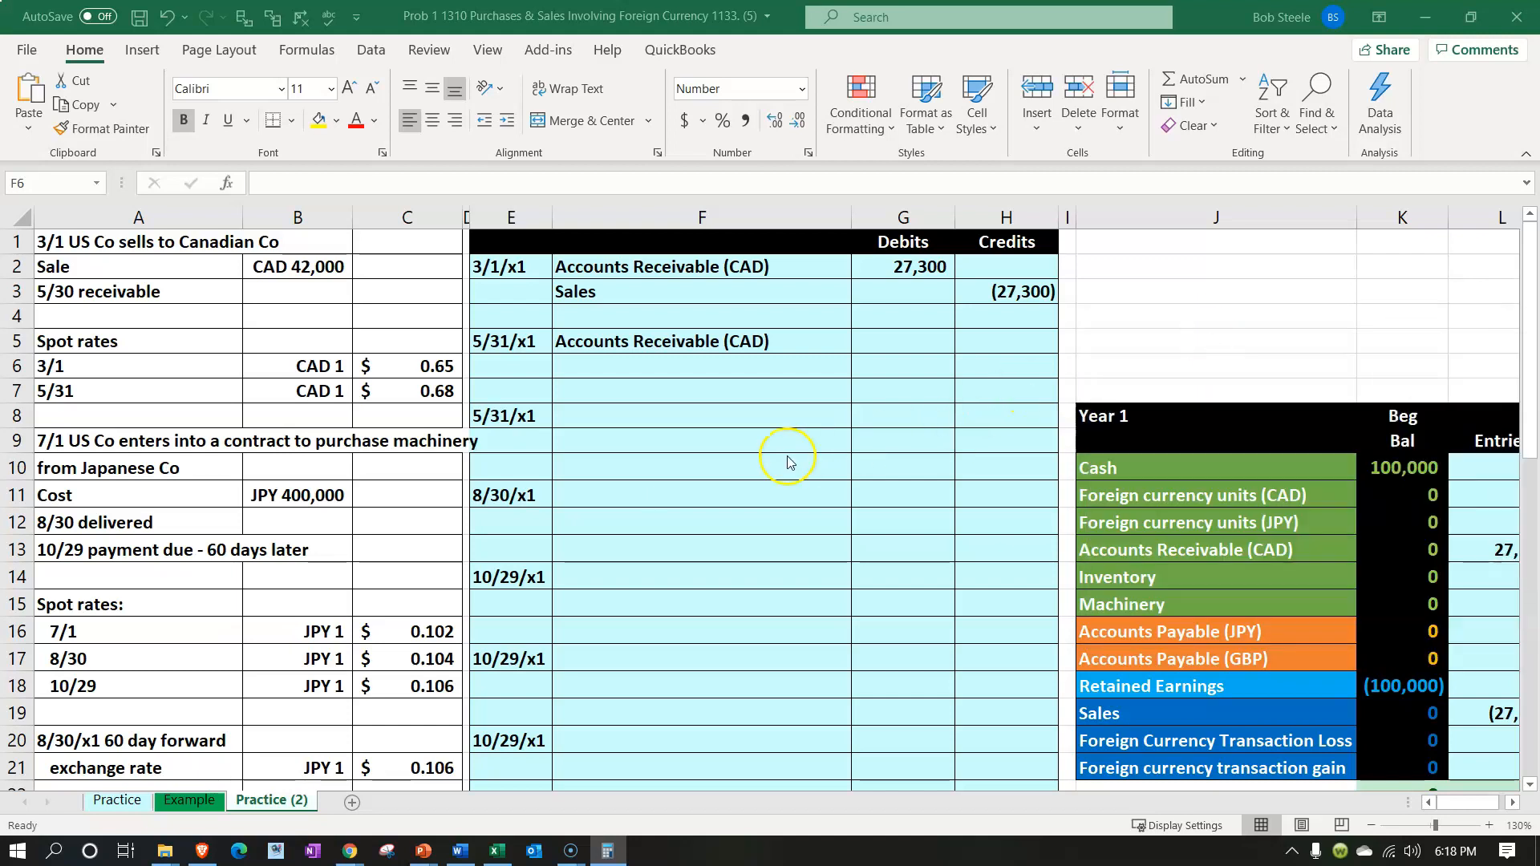
# Calculate the first 5/31/x1 entry's receivable debit in G5 with the formula =(C7-C6)*B2
pyautogui.click(761, 437)
pyautogui.click(905, 343)
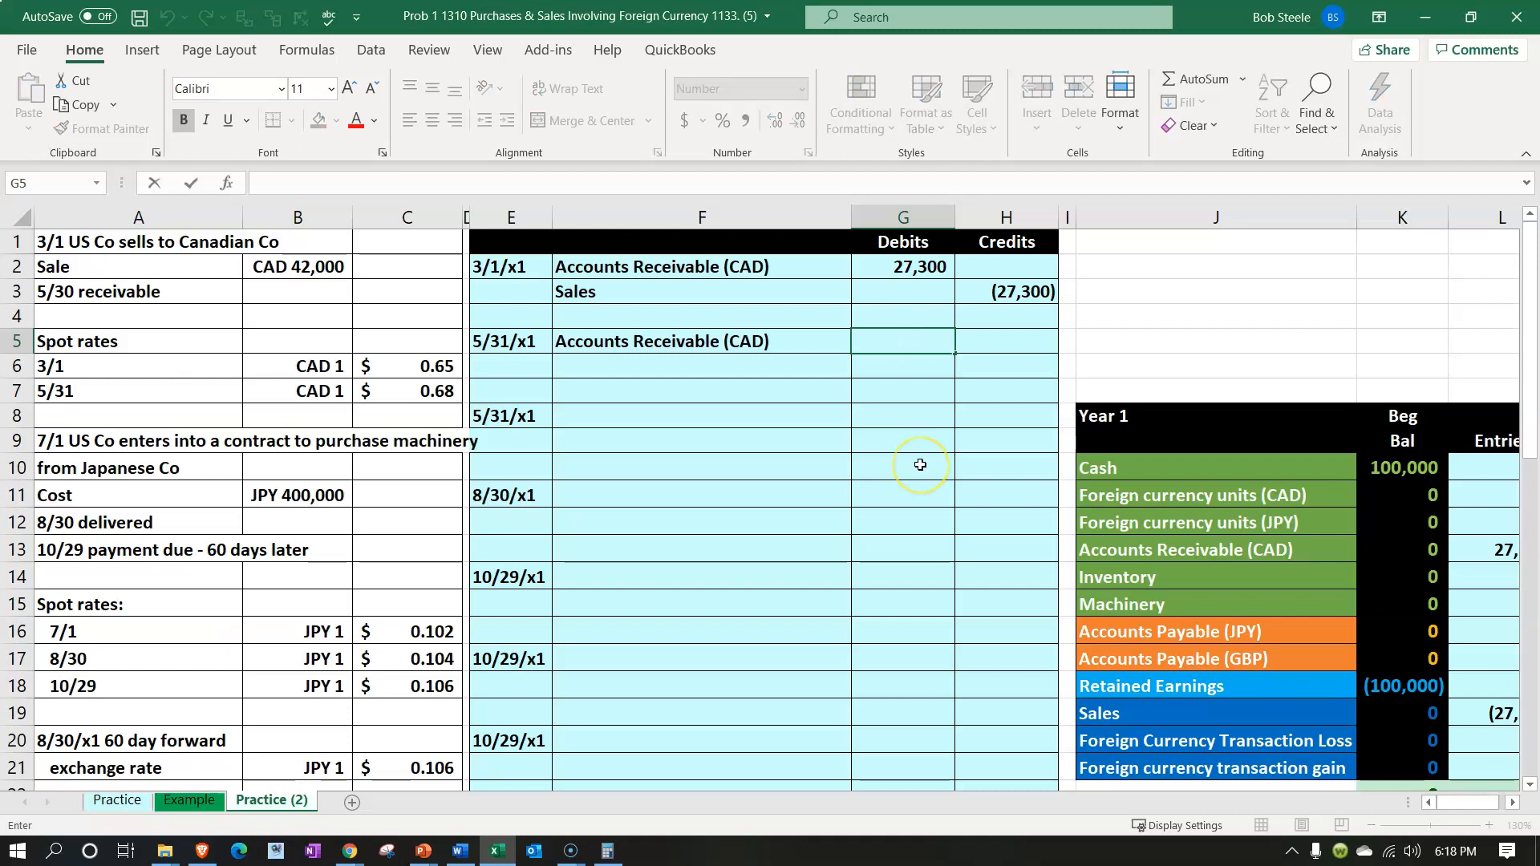
pyautogui.write('=(')
pyautogui.press('Left')
pyautogui.press('Left')
pyautogui.press('Left')
pyautogui.press('Down')
pyautogui.press('Left')
pyautogui.press('Down')
pyautogui.write('-')
pyautogui.press('Left')
pyautogui.press('Left')
pyautogui.press('Left')
pyautogui.press('Left')
pyautogui.press('Down')
pyautogui.write(')')
pyautogui.press('Left')
pyautogui.press('Left')
pyautogui.press('Left')
pyautogui.press('Left')
pyautogui.press('Left')
pyautogui.press('Up')
pyautogui.press('Up')
pyautogui.press('Up')
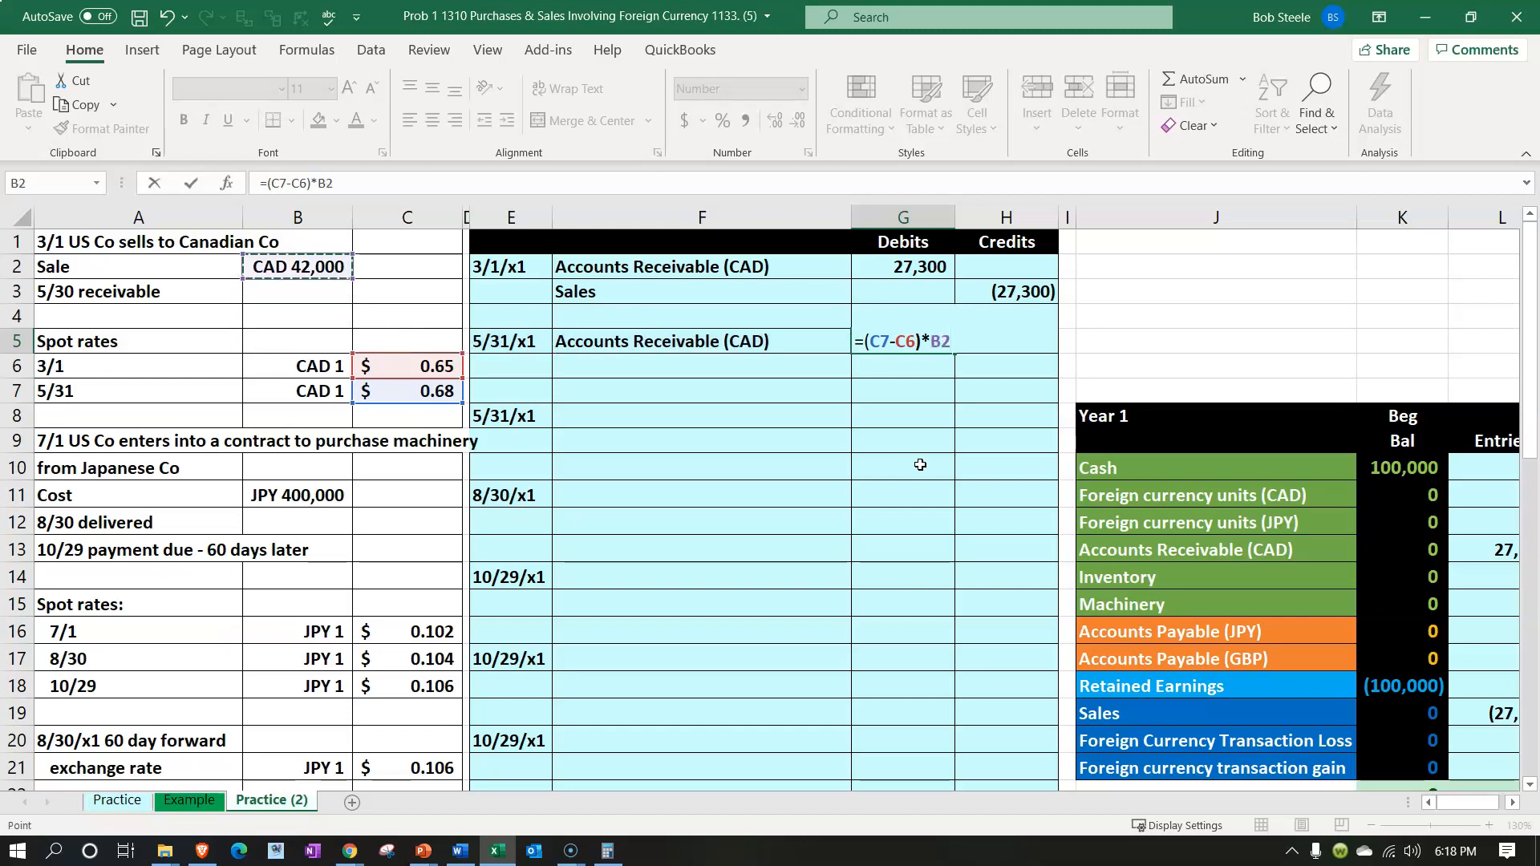
pyautogui.press('Return')
# Enter the matching credit in H6 as the negative of the debit in G5
pyautogui.press('Right')
pyautogui.write('=-')
pyautogui.press('Left')
pyautogui.press('Up')
pyautogui.press('Return')
# Link the credit line's account name in F6 to Foreign currency transaction gain in the trial balance (J21)
pyautogui.press('Left')
pyautogui.press('Left')
pyautogui.press('Up')
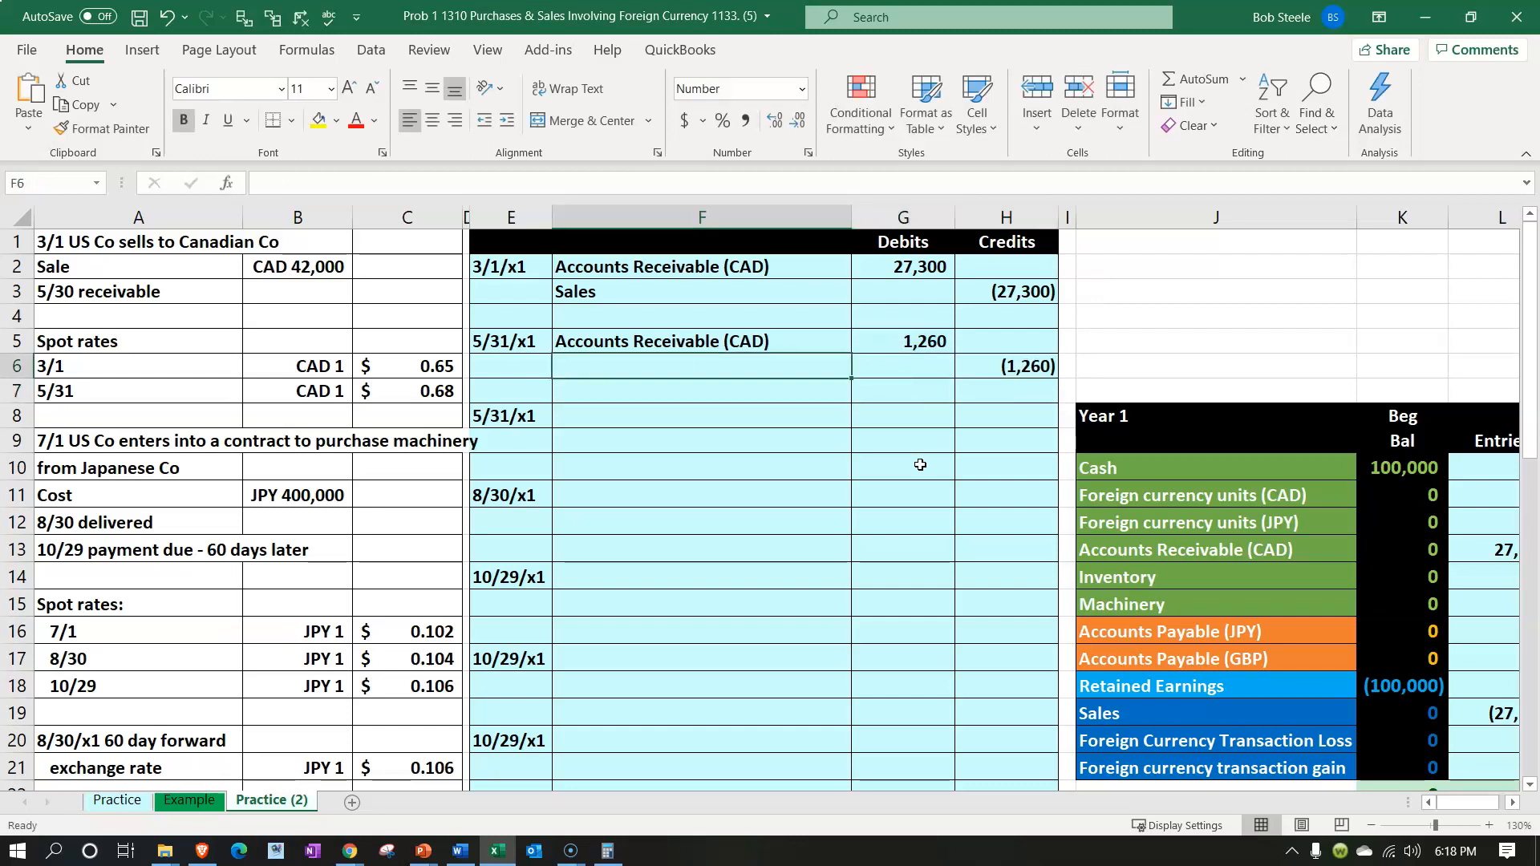
pyautogui.write('=')
pyautogui.press('Down')
pyautogui.press('Down')
pyautogui.press('Down')
pyautogui.press('Down')
pyautogui.press('Down')
pyautogui.press('Down')
pyautogui.press('Down')
pyautogui.press('Down')
pyautogui.press('Down')
pyautogui.press('Down')
pyautogui.press('Down')
pyautogui.press('Down')
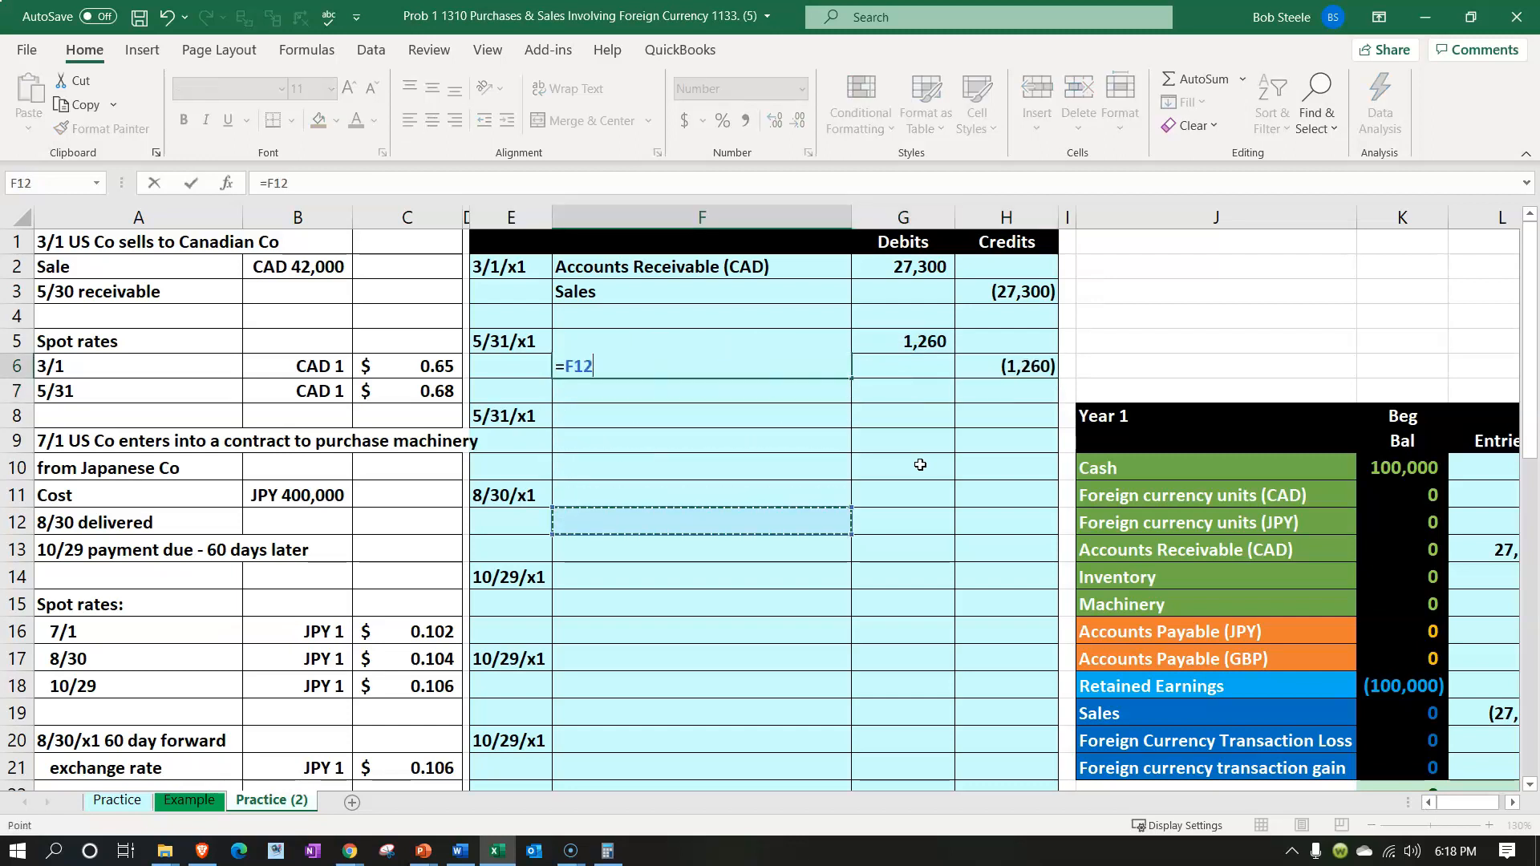
pyautogui.press('Down')
pyautogui.press('Down')
pyautogui.press('Down')
pyautogui.press('Down')
pyautogui.press('Down')
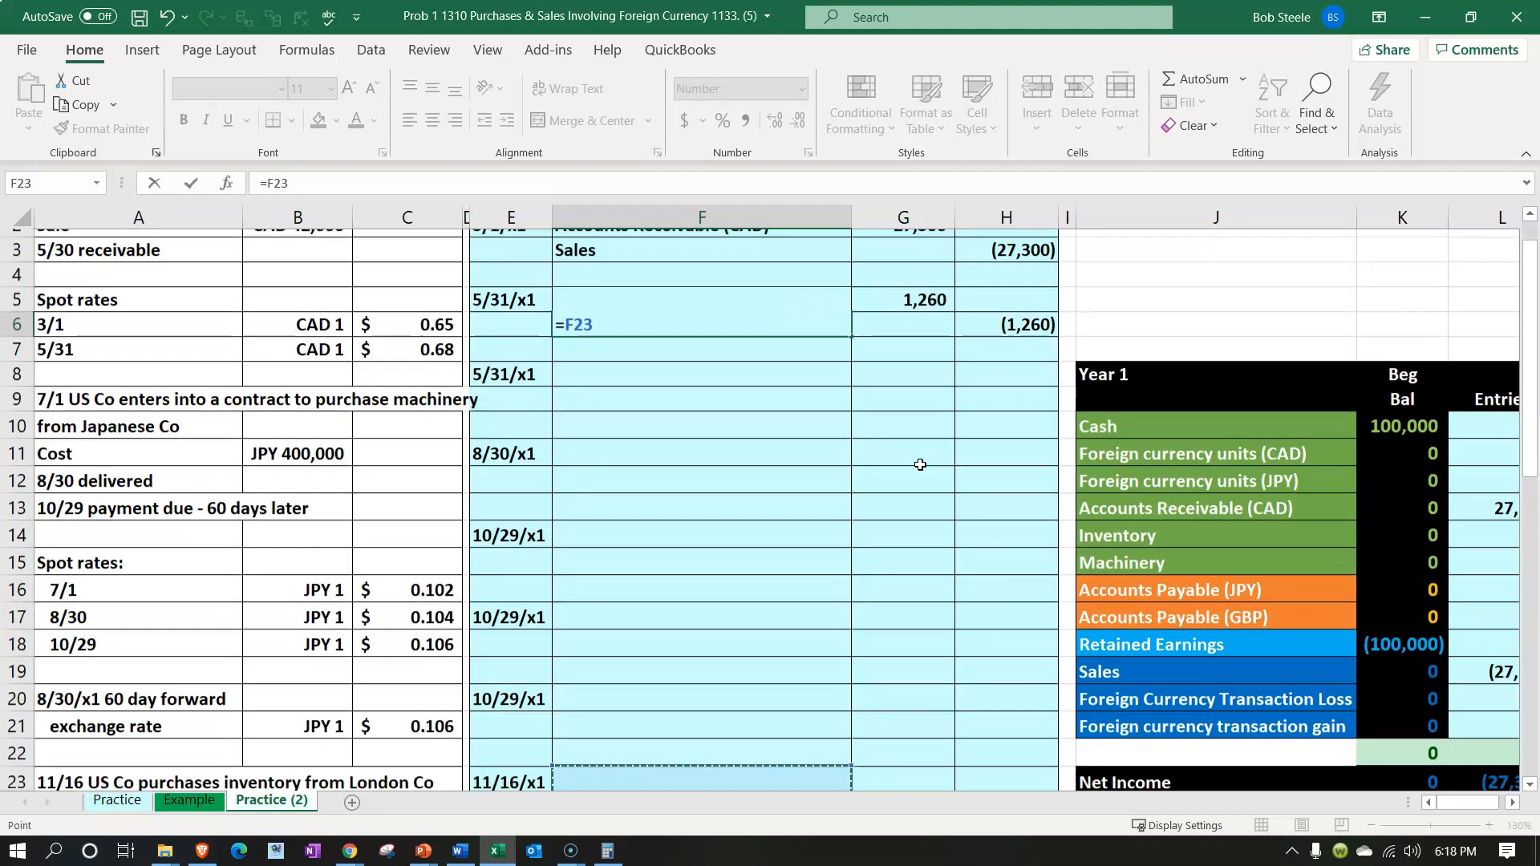
pyautogui.press('Right')
pyautogui.press('Right')
pyautogui.press('Right')
pyautogui.press('Right')
pyautogui.press('Up')
pyautogui.press('Up')
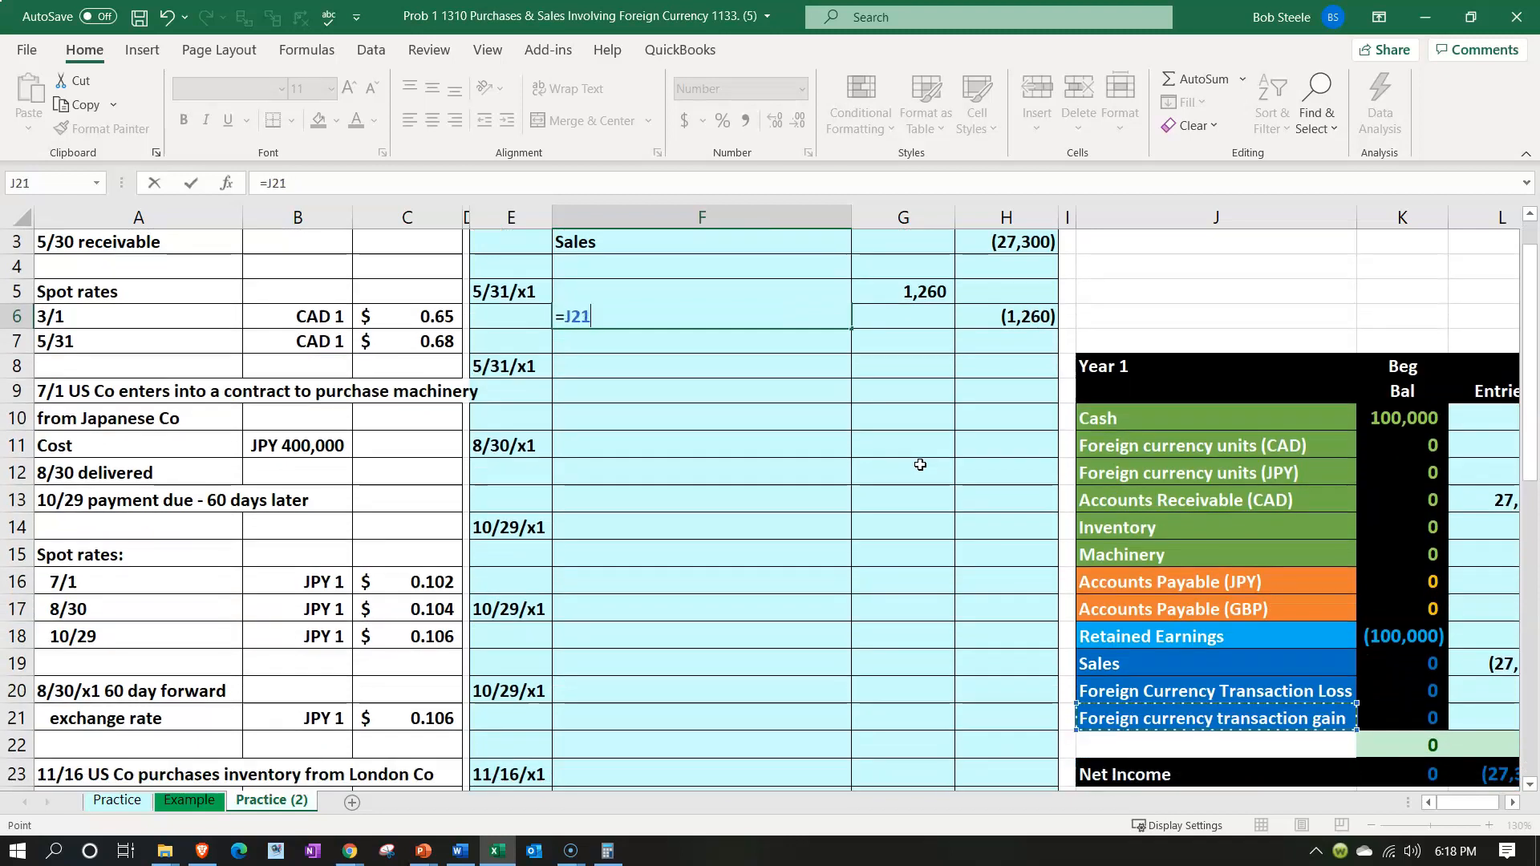
pyautogui.press('Return')
# Add the 5/31/x1 debit to the trial balance entry for Accounts Receivable (CAD), making its formula =G2+G5
pyautogui.press('Right')
pyautogui.press('Right')
pyautogui.press('Right')
pyautogui.press('Right')
pyautogui.press('Right')
pyautogui.press('Right')
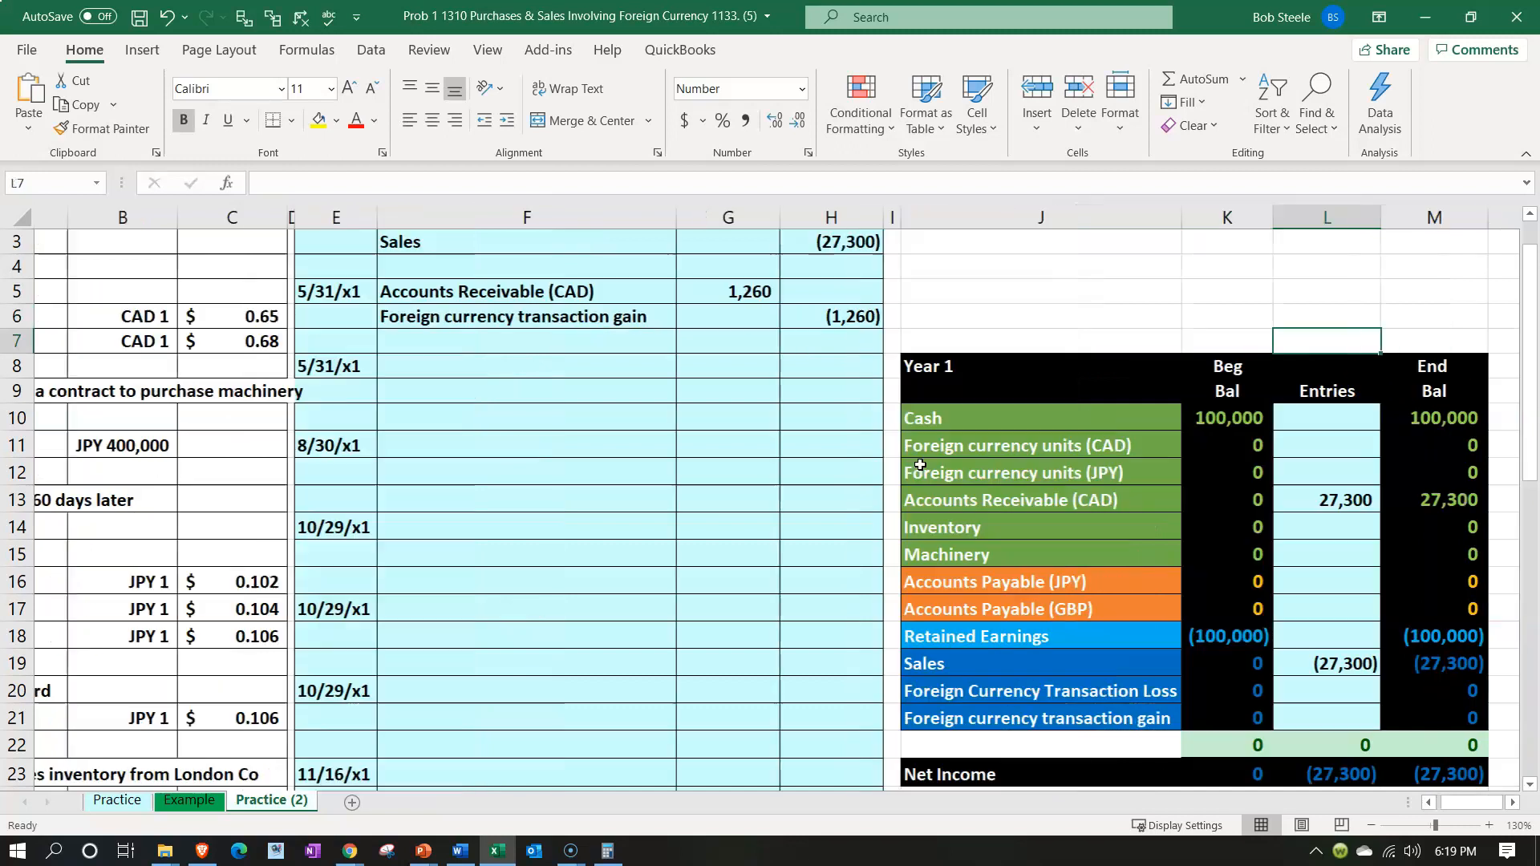
pyautogui.click(1282, 502)
pyautogui.write('=G2+')
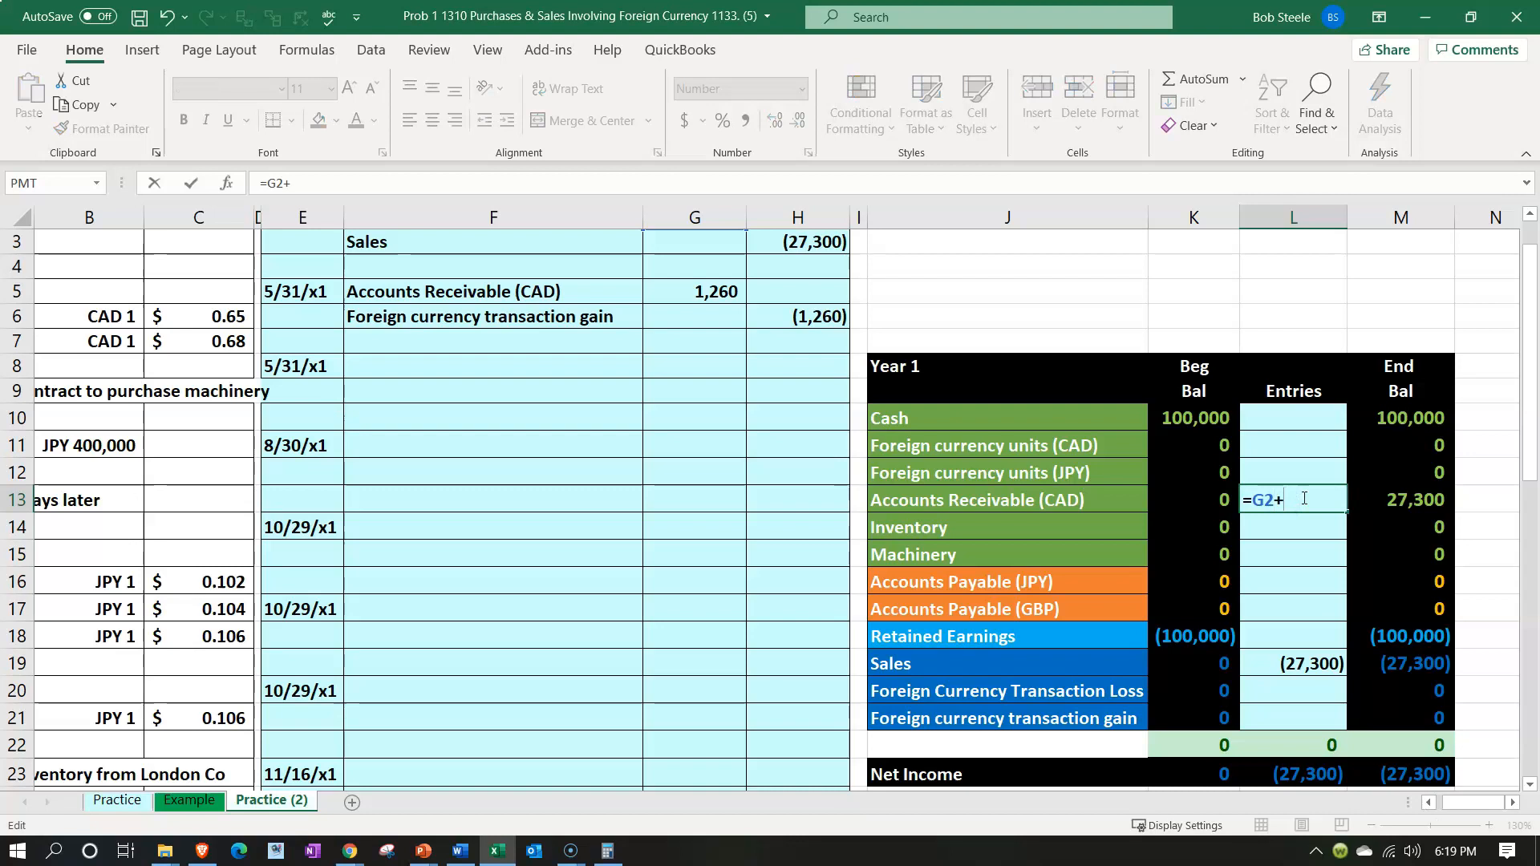
pyautogui.click(712, 292)
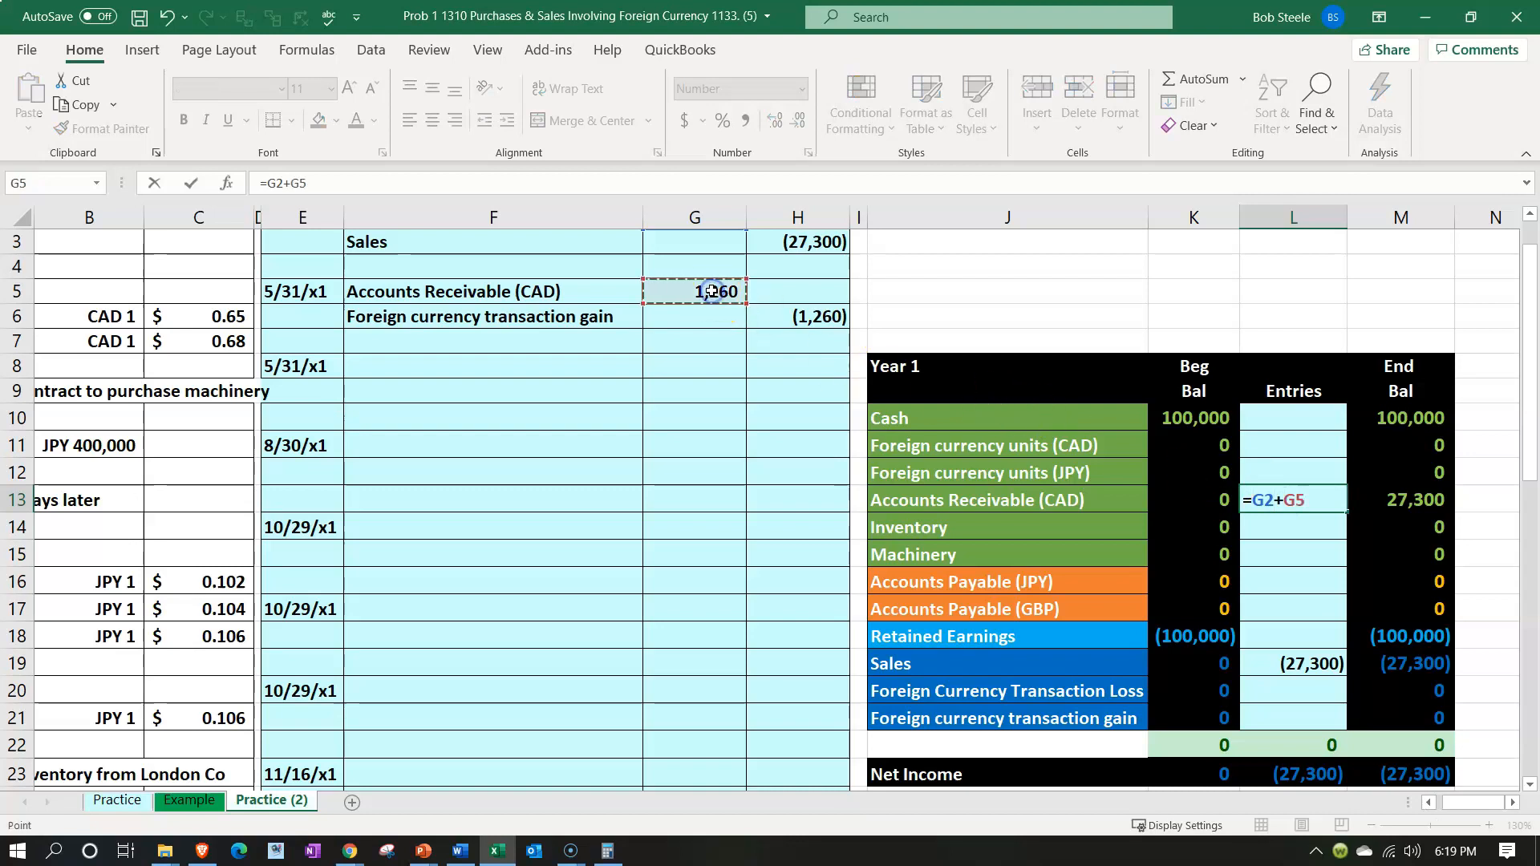
pyautogui.press('Return')
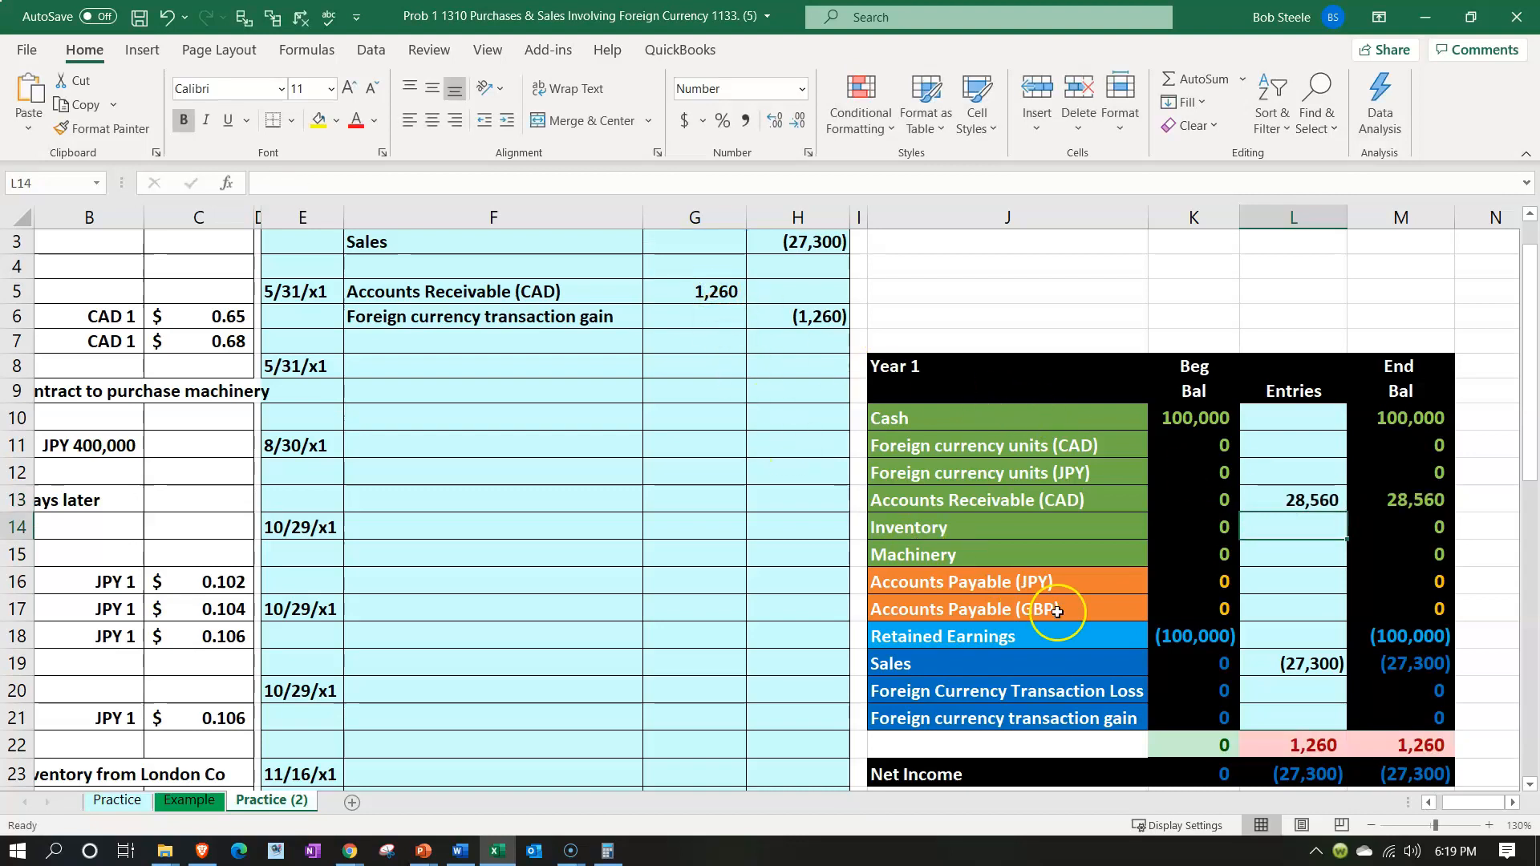
# Link the trial balance entry for Foreign currency transaction gain to the 5/31/x1 credit in H6
pyautogui.click(1282, 717)
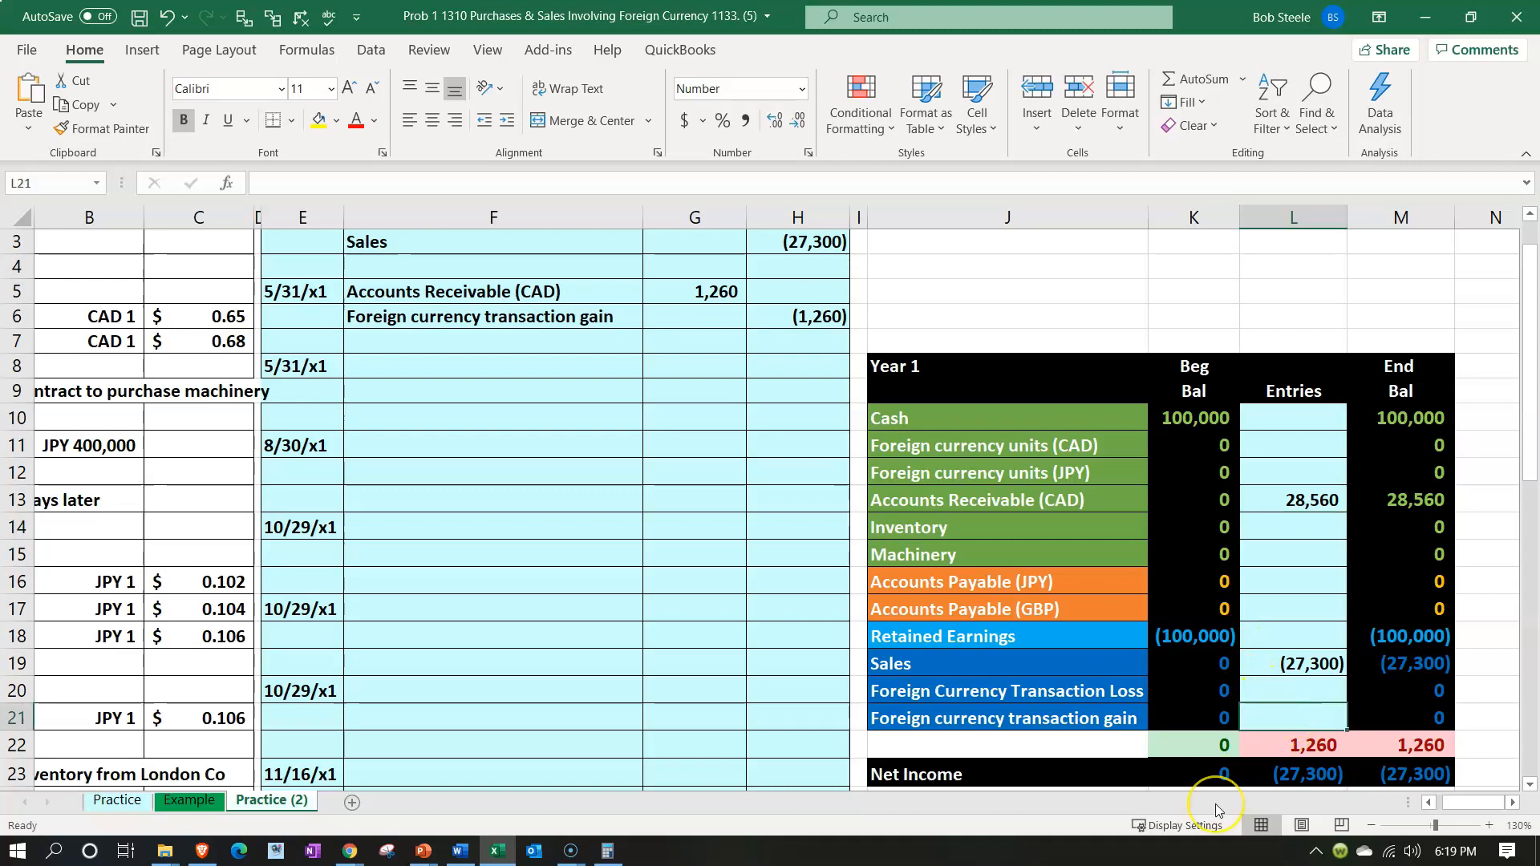
pyautogui.write('=')
pyautogui.press('Left')
pyautogui.press('Left')
pyautogui.press('Up')
pyautogui.press('Up')
pyautogui.press('Up')
pyautogui.press('Up')
pyautogui.press('Up')
pyautogui.press('Up')
pyautogui.press('Up')
pyautogui.press('Up')
pyautogui.press('Up')
pyautogui.press('Up')
pyautogui.press('Up')
pyautogui.press('Up')
pyautogui.press('Up')
pyautogui.press('Up')
pyautogui.press('Up')
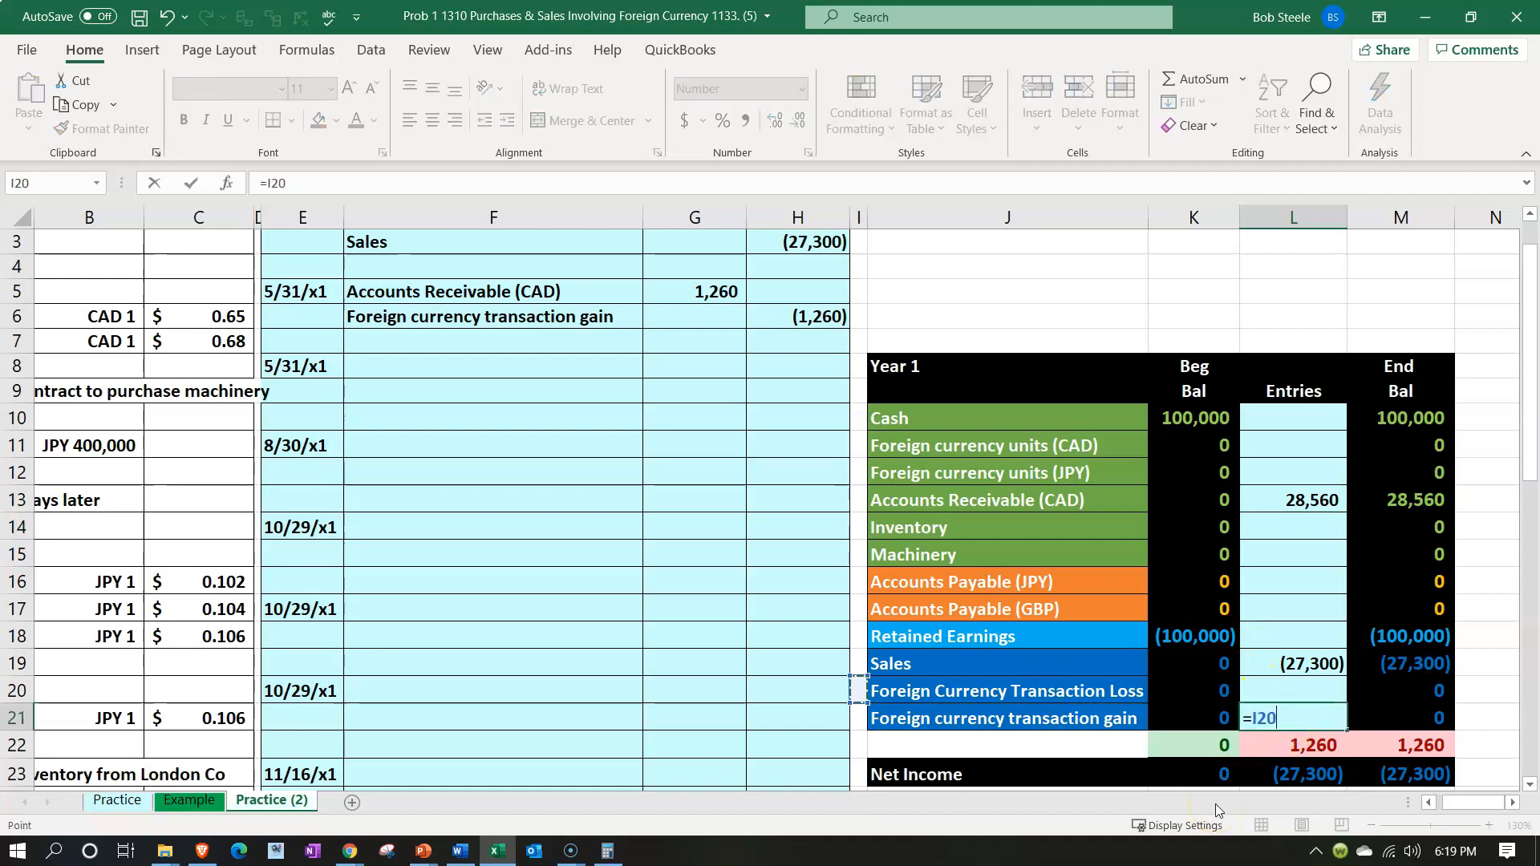
pyautogui.press('Left')
pyautogui.press('Return')
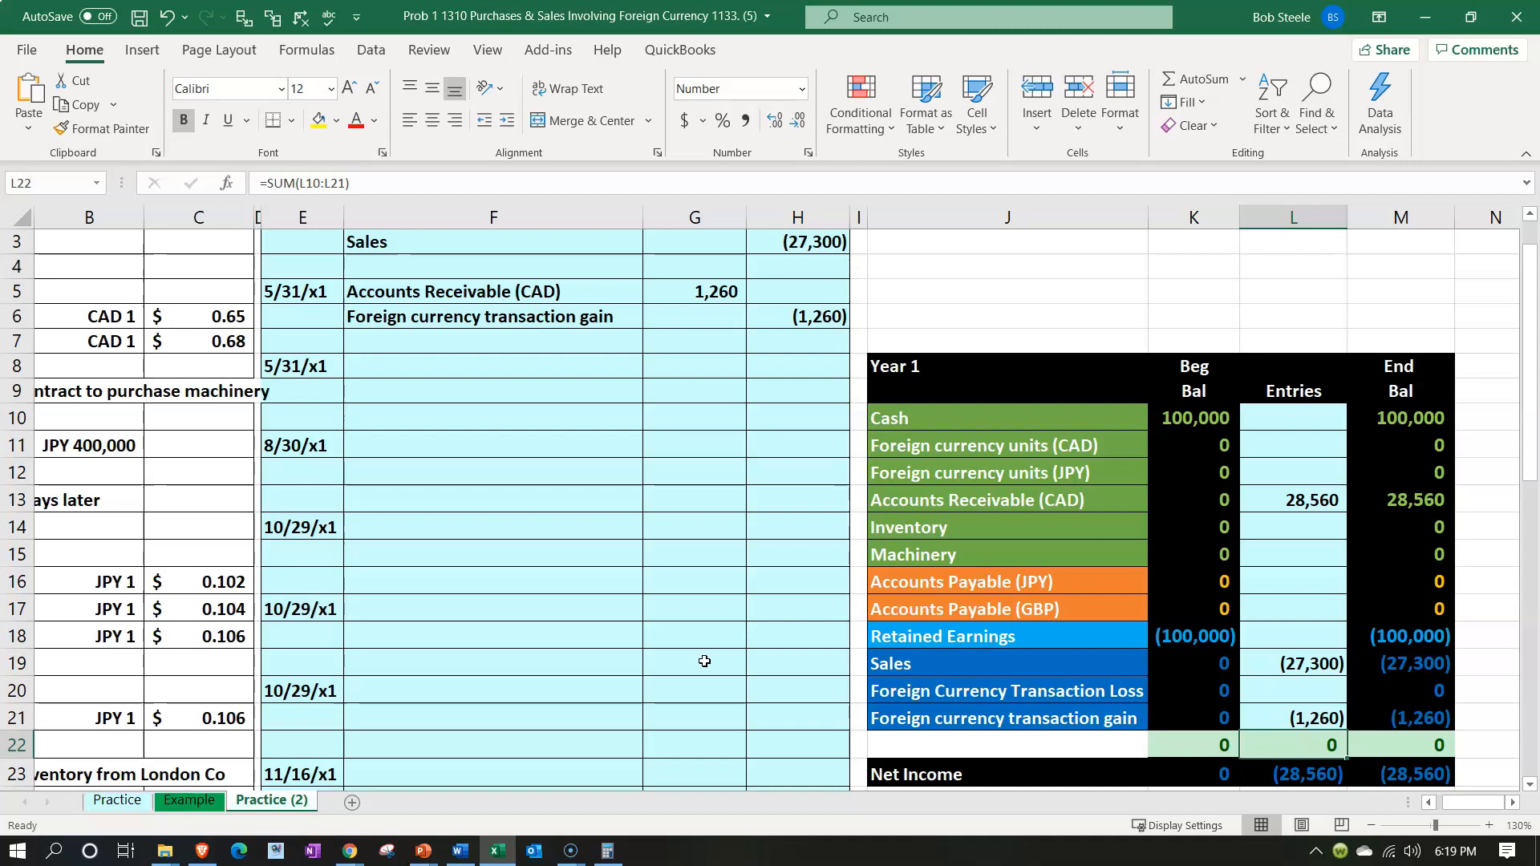
# Check the receivable's ending balance by multiplying 42000 by .68 in Calculator, and move the calculator out of the way
pyautogui.click(1439, 505)
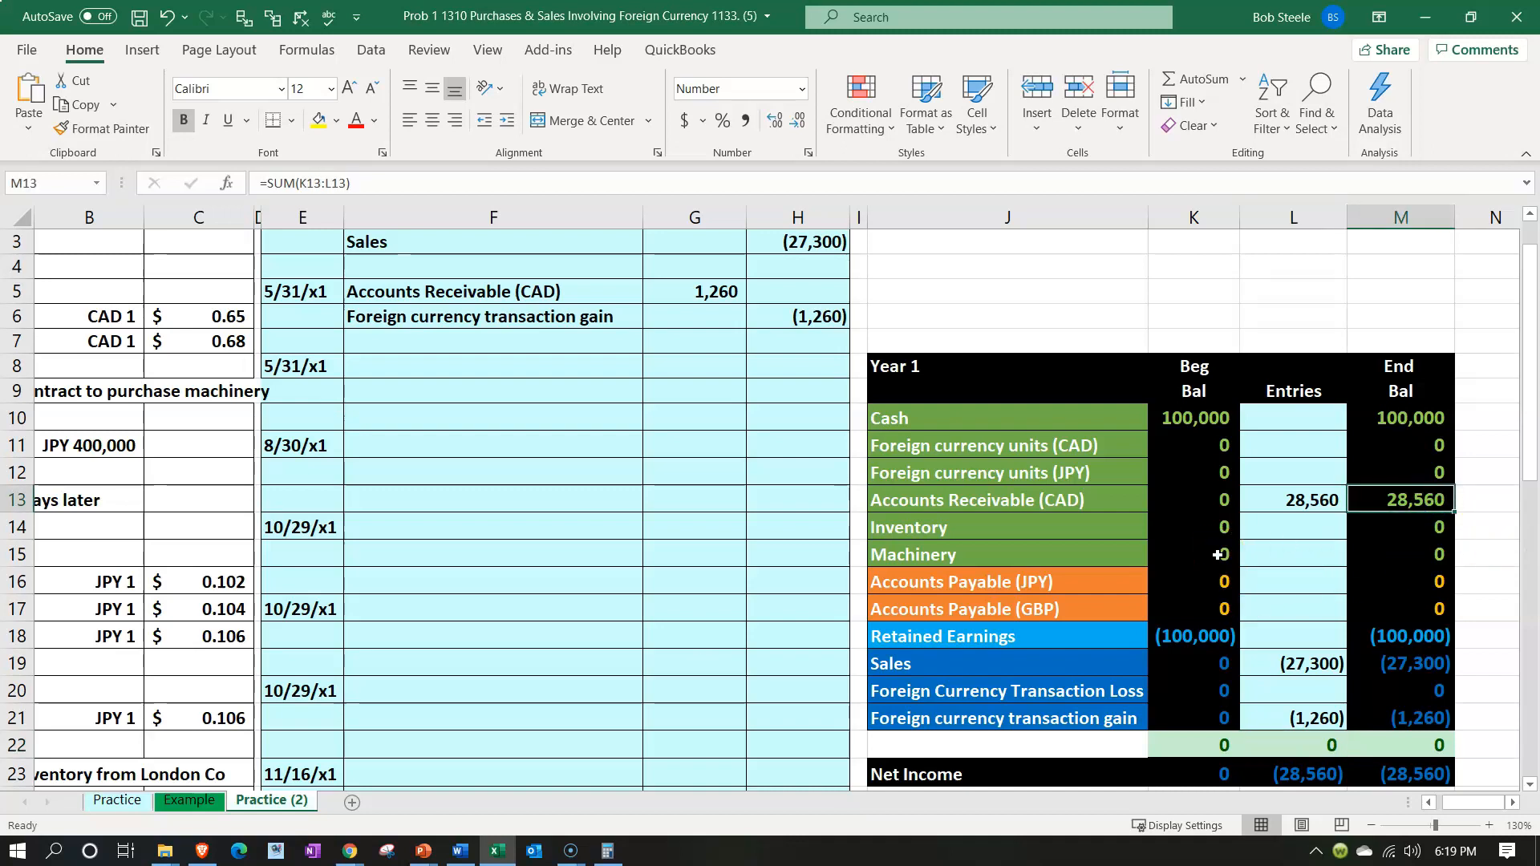
pyautogui.moveTo(1539, 302); pyautogui.dragTo(685, 329)
pyautogui.click(640, 398)
pyautogui.write('7')
pyautogui.press('BackSpace')
pyautogui.write('420000')
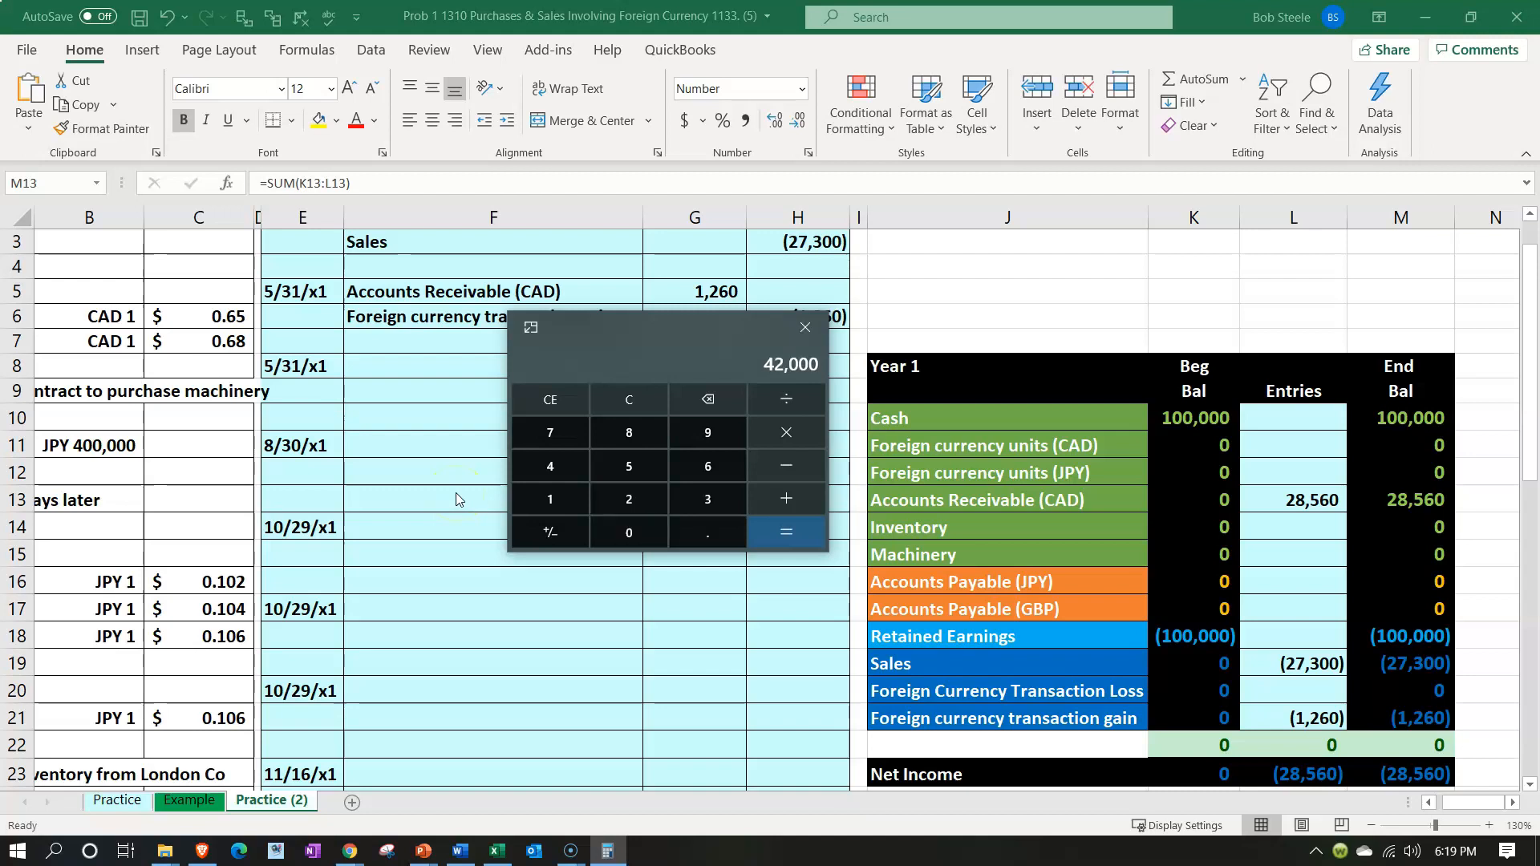
pyautogui.press('*')
pyautogui.write('.68')
pyautogui.press('Return')
pyautogui.moveTo(643, 324); pyautogui.dragTo(1539, 294)
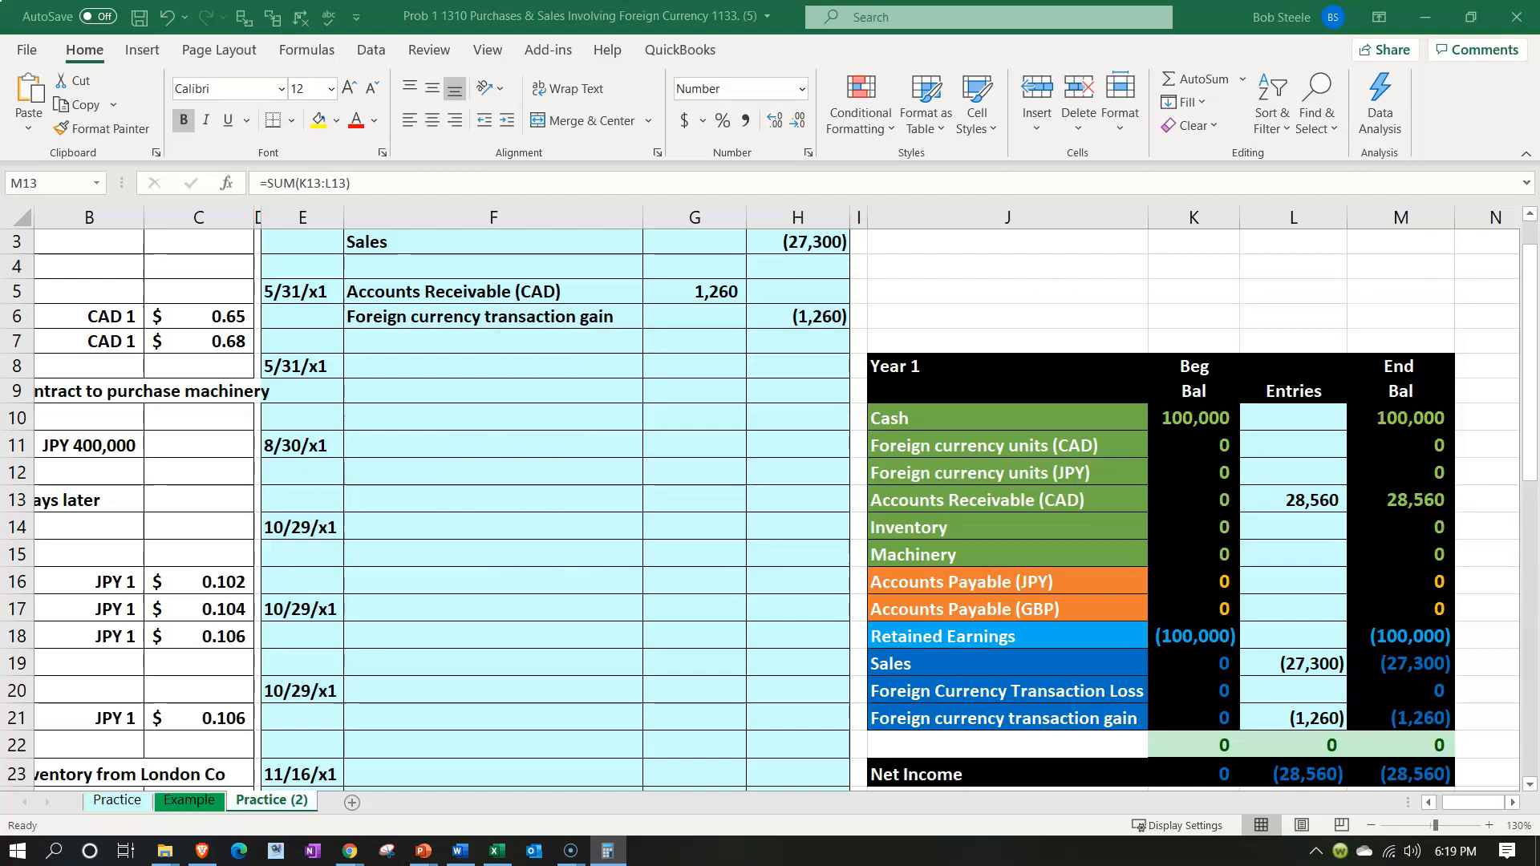
# Review the ending balances of Accounts Receivable (CAD), Sales and Foreign currency transaction gain in the trial balance
pyautogui.click(1377, 496)
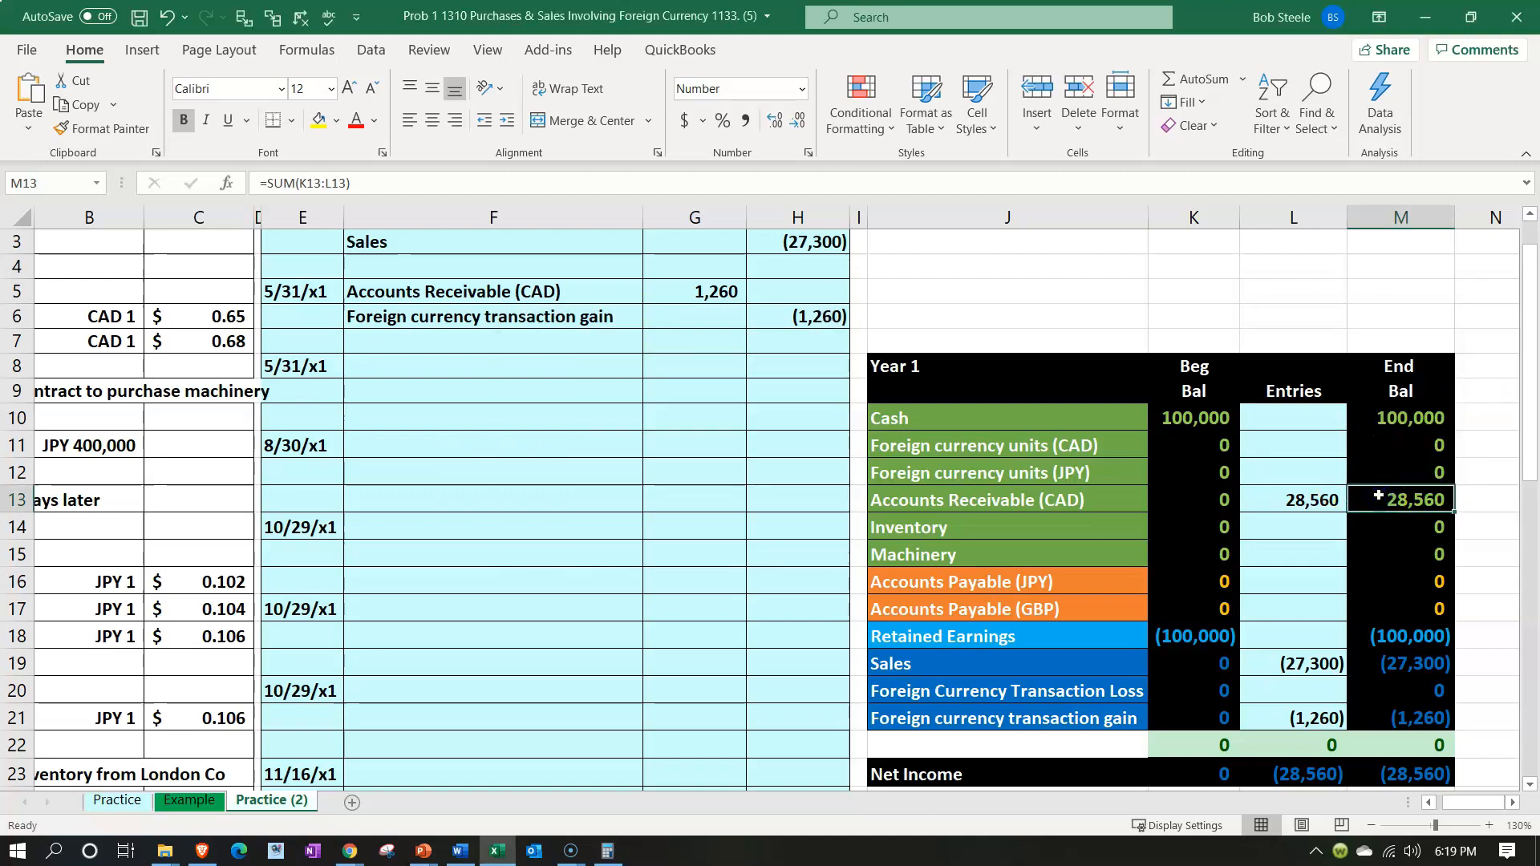
pyautogui.click(1409, 662)
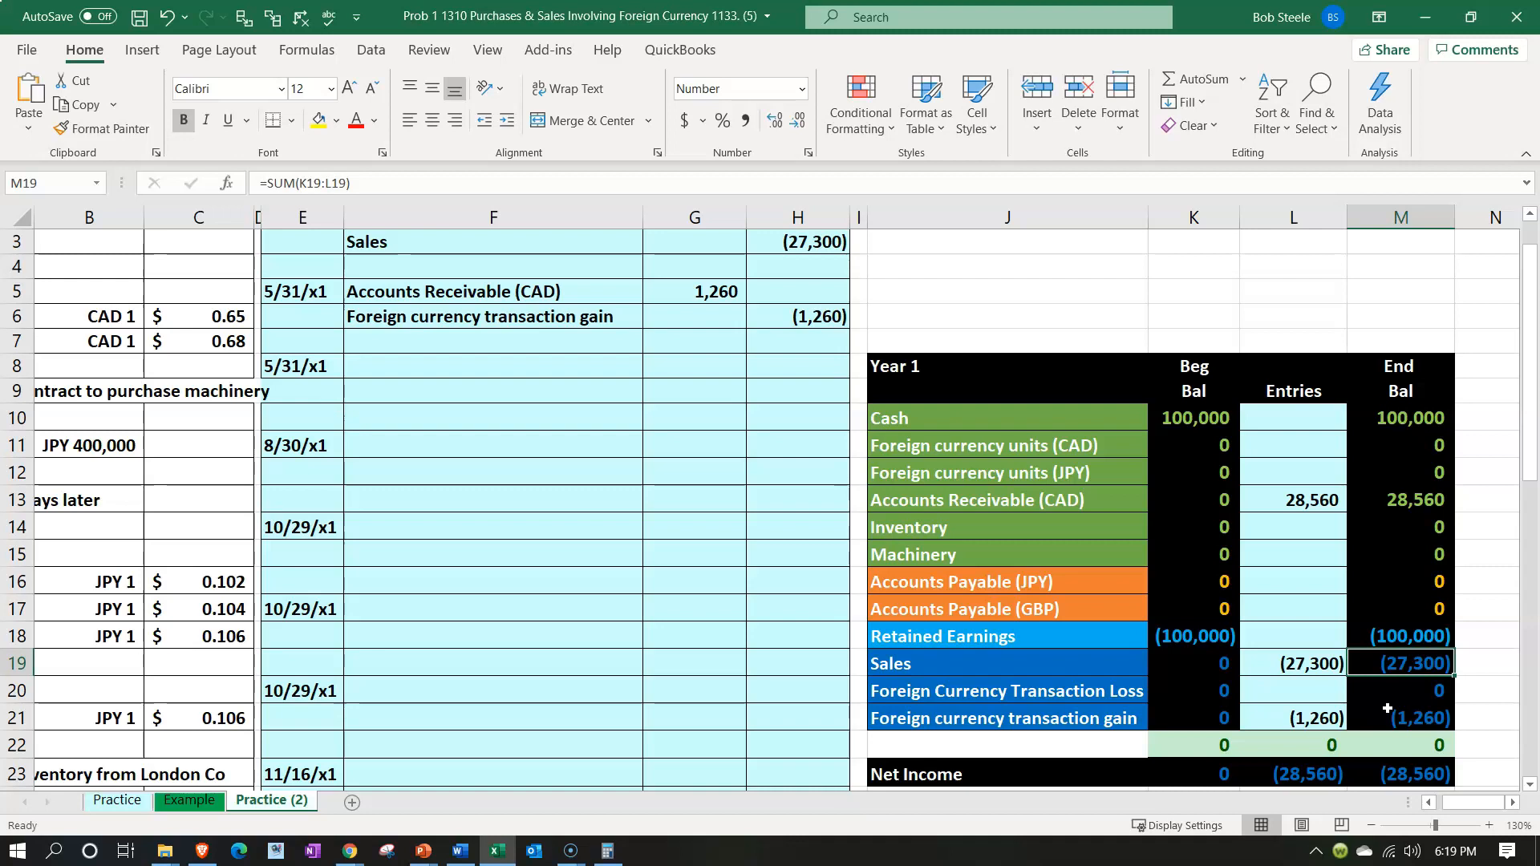
pyautogui.press('Down')
pyautogui.press('Down')
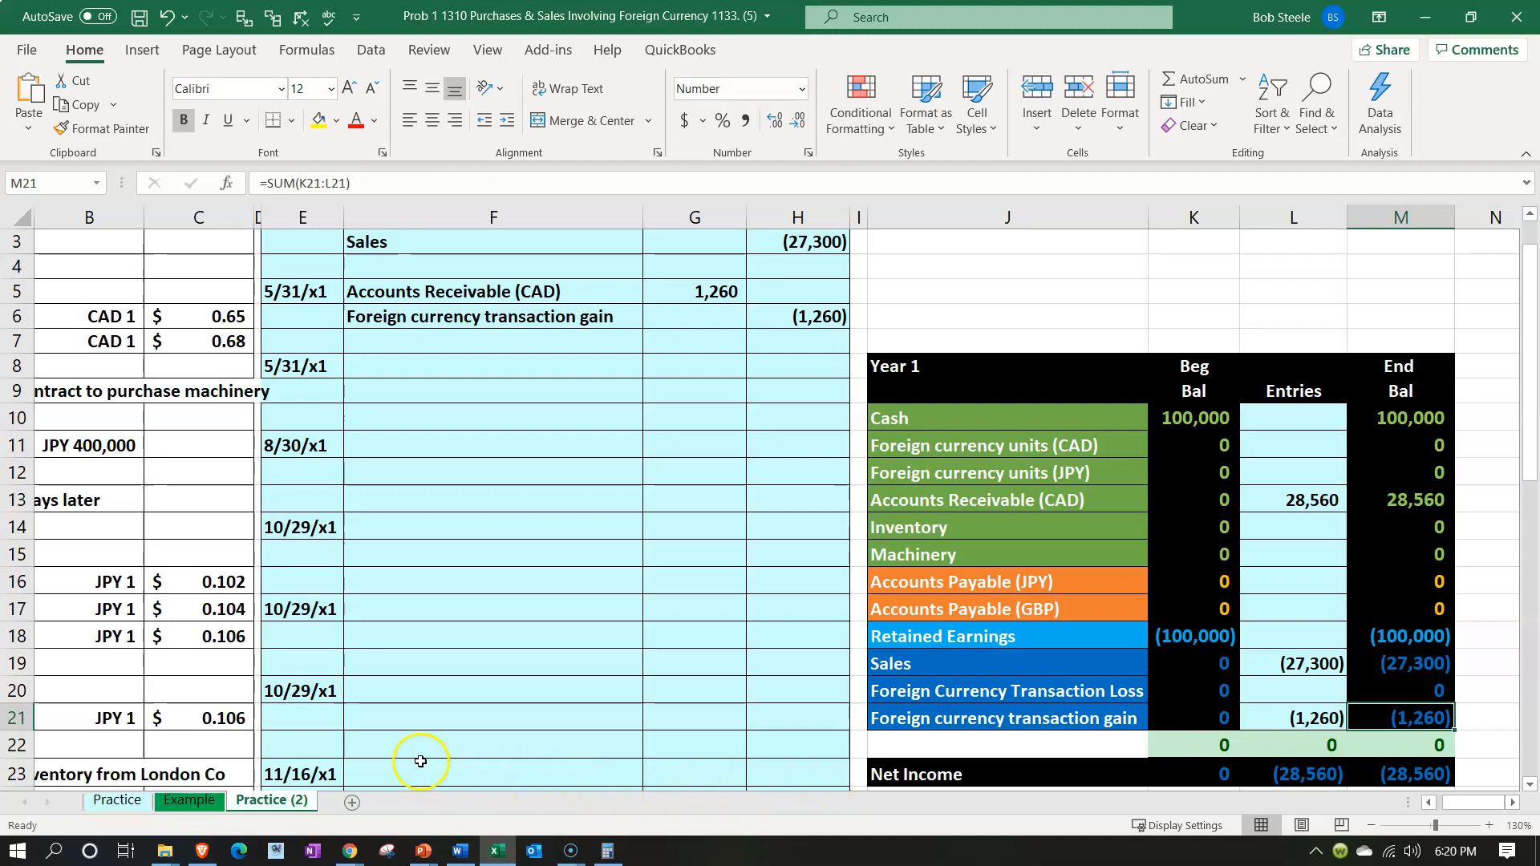
# Switch to QuickBooks Online in the browser and examine the CAD receivable and checking balances on the Balance Sheet
pyautogui.moveTo(359, 840)
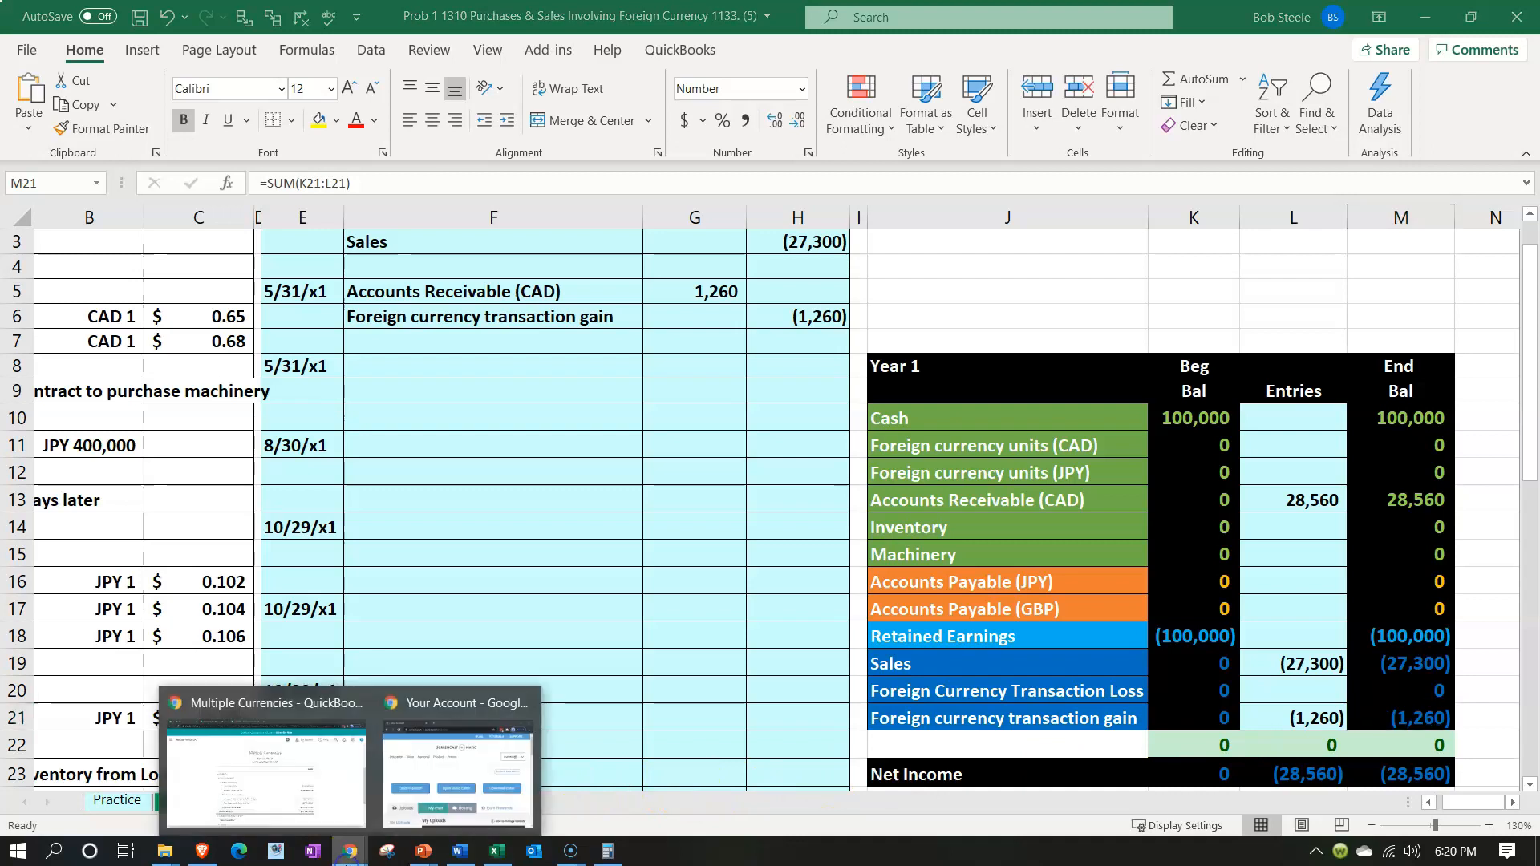
pyautogui.click(288, 800)
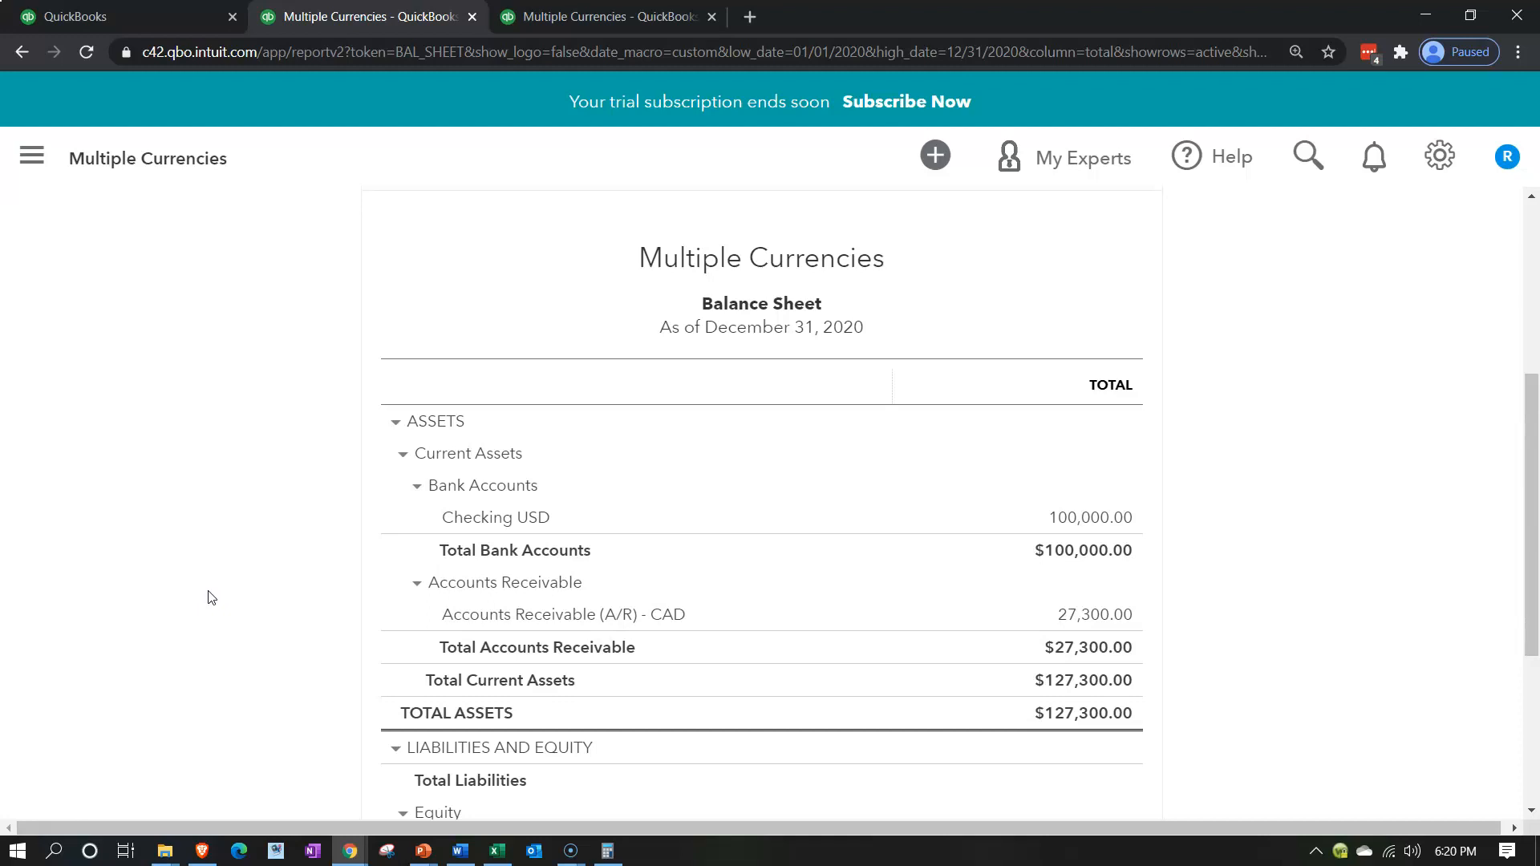
pyautogui.click(1038, 611)
pyautogui.click(989, 517)
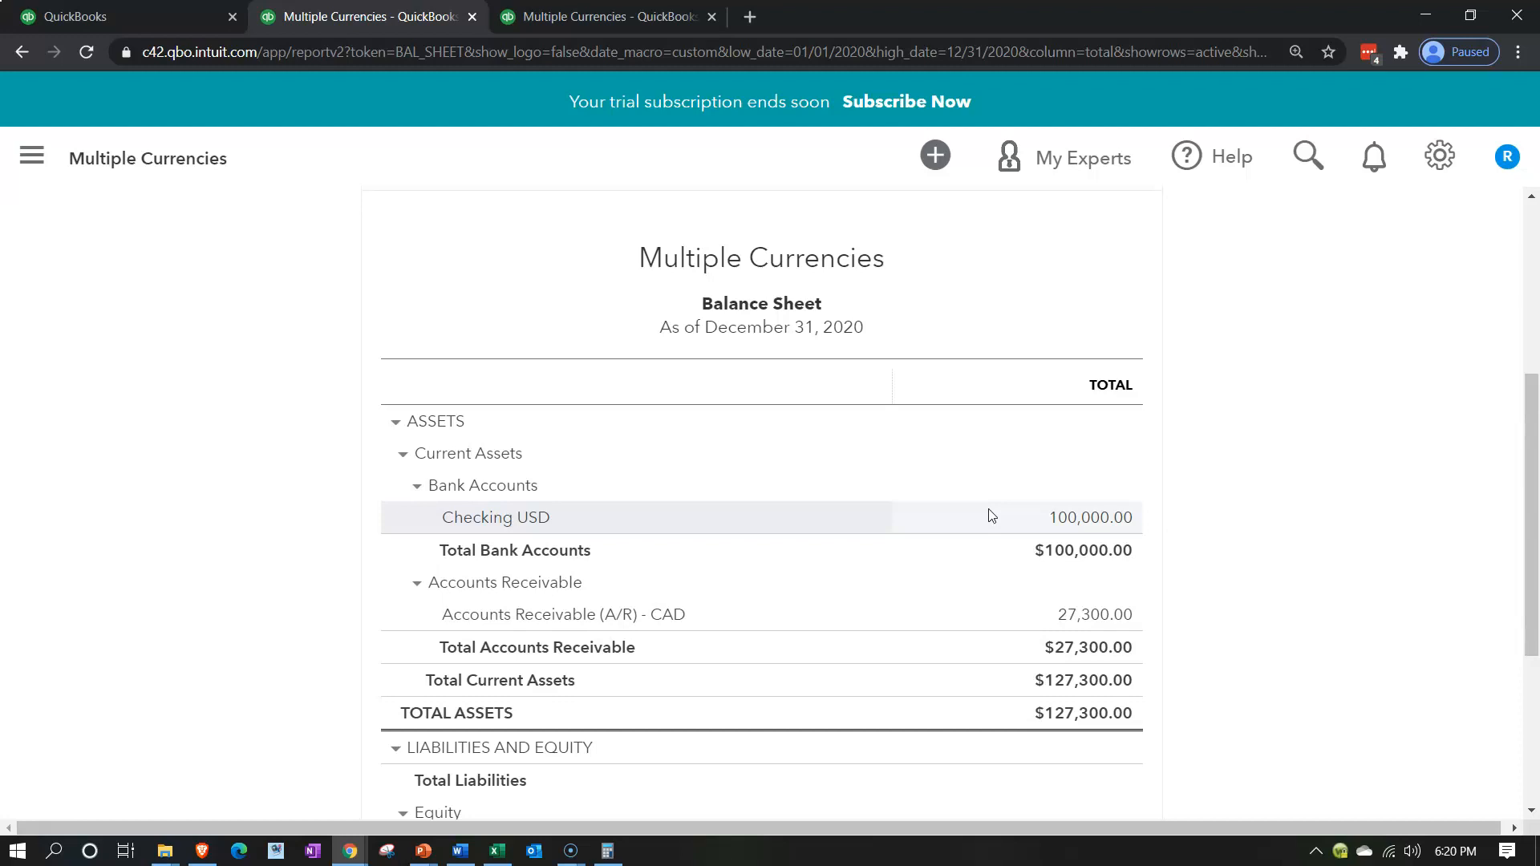
# Duplicate the Profit and Loss report's browser tab and start a new invoice there for customer Canada 1
pyautogui.click(647, 18)
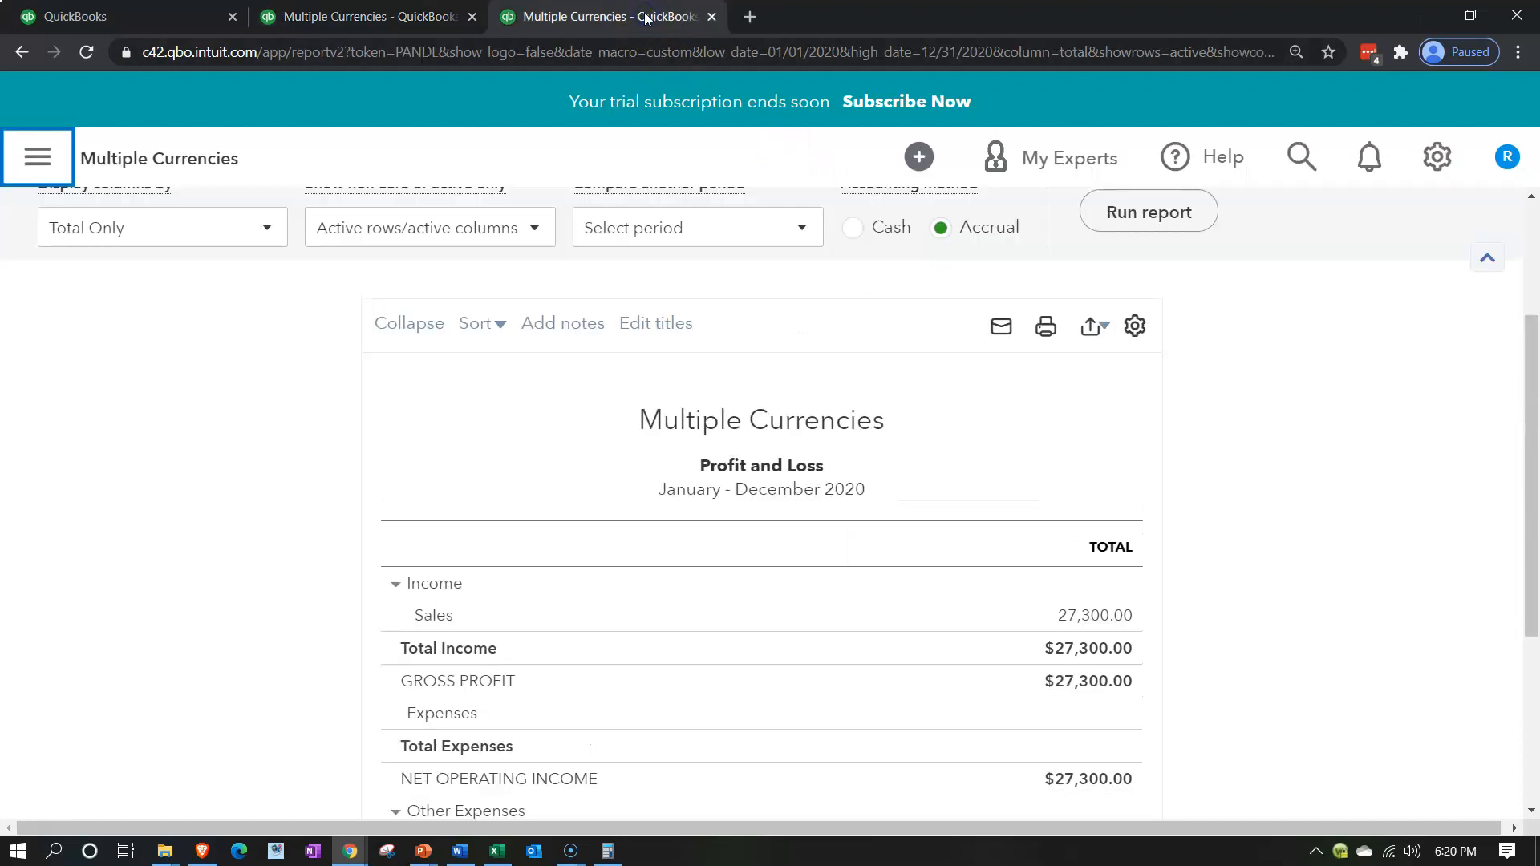
pyautogui.rightClick(646, 18)
pyautogui.click(688, 134)
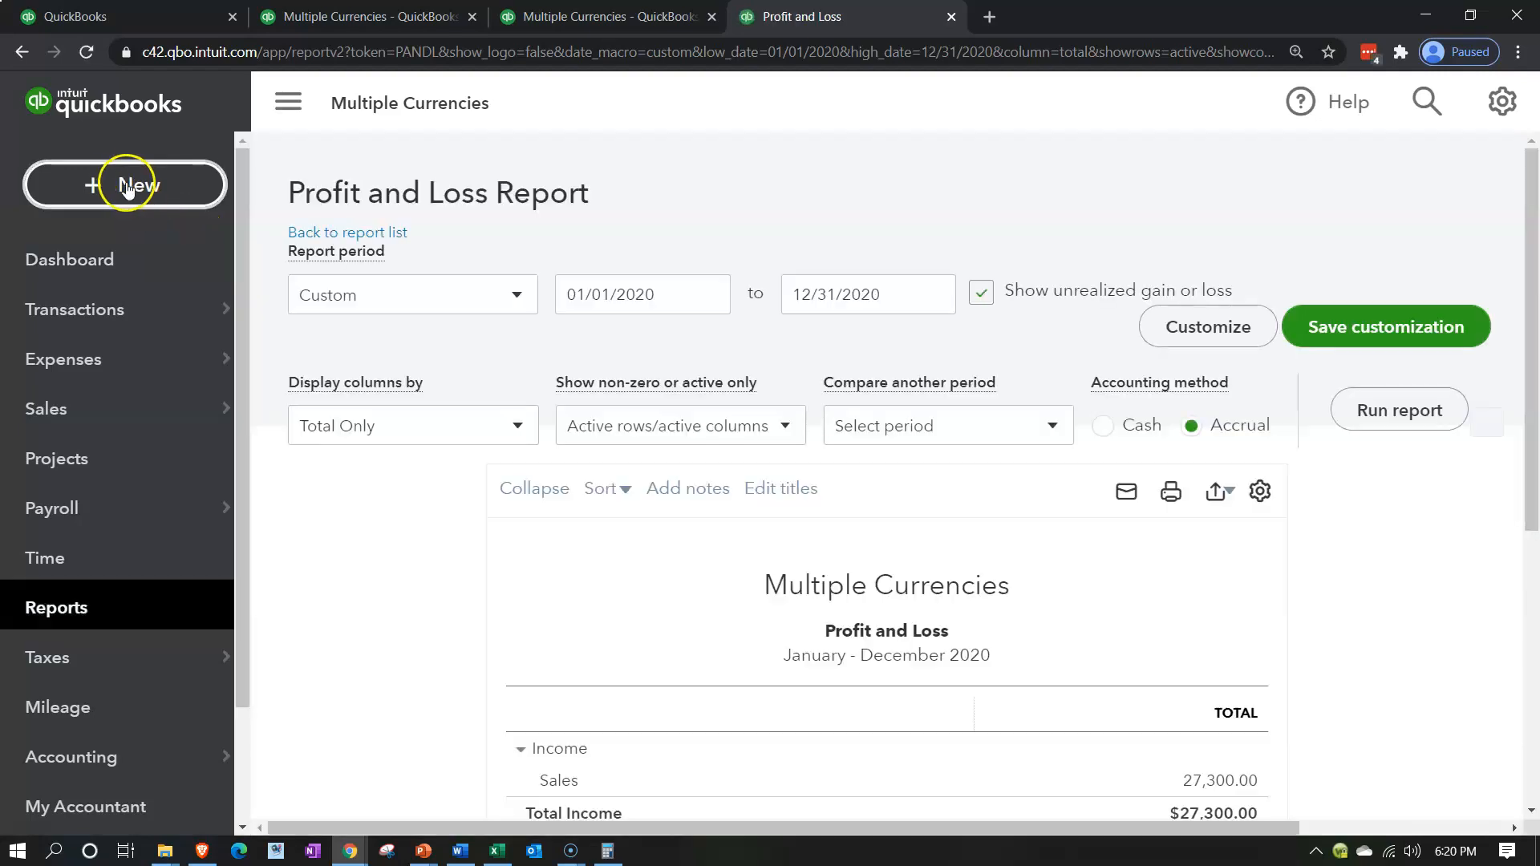
pyautogui.click(125, 186)
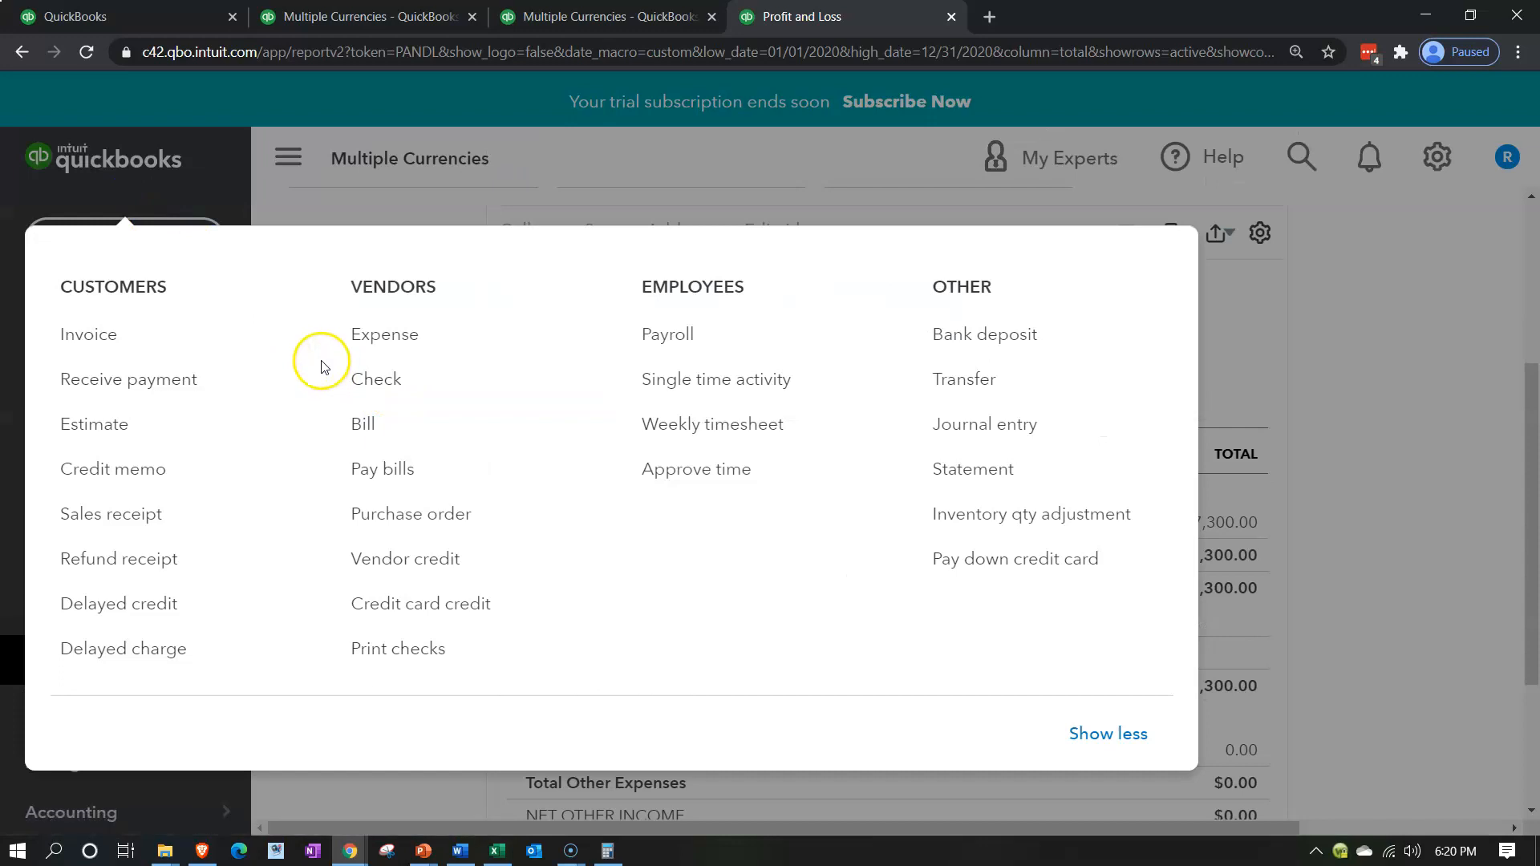
pyautogui.click(171, 338)
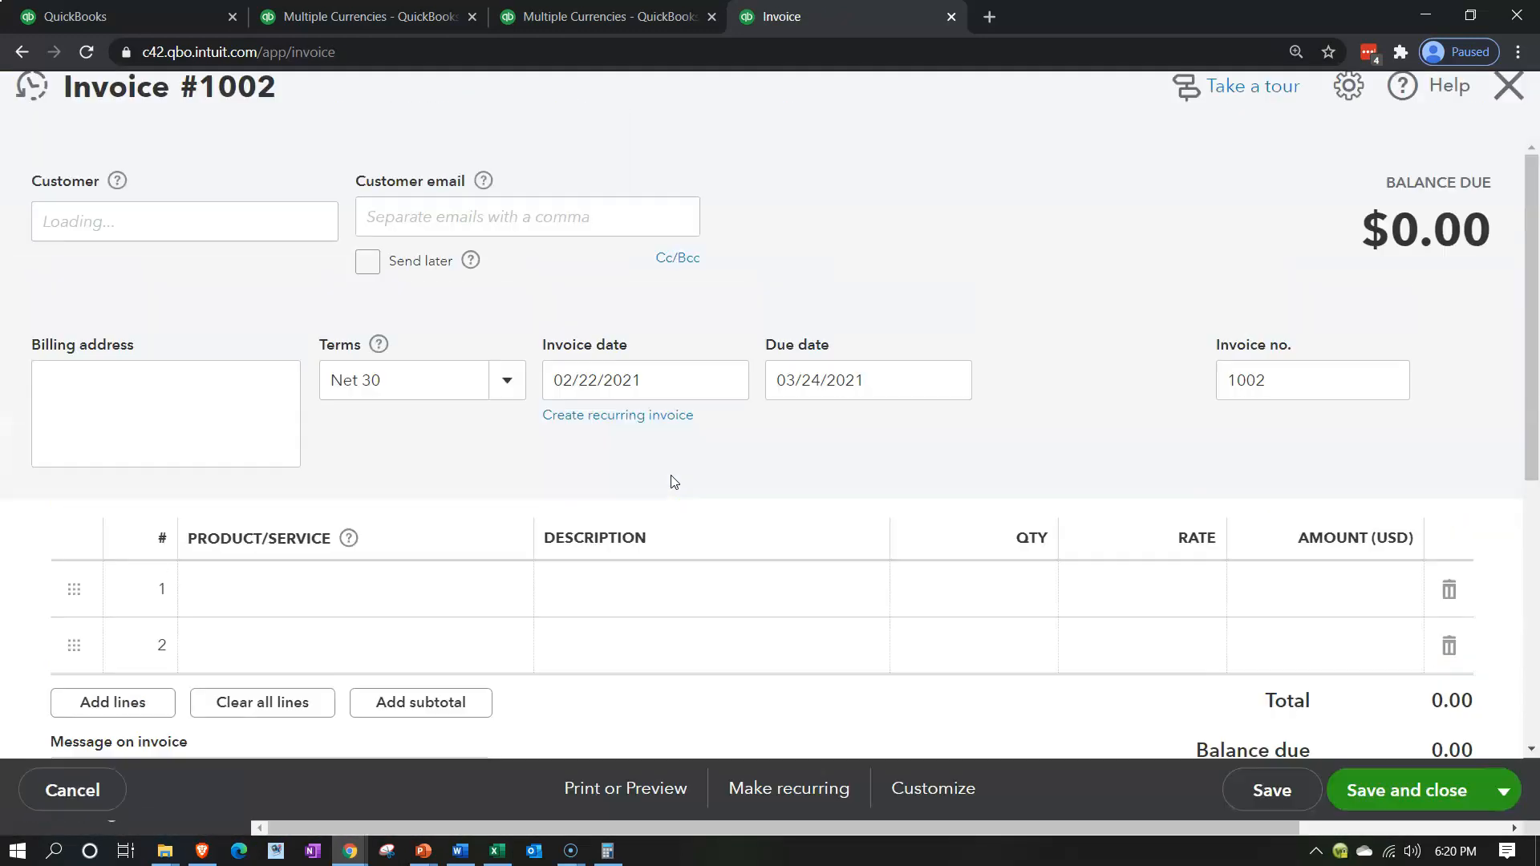
pyautogui.click(255, 243)
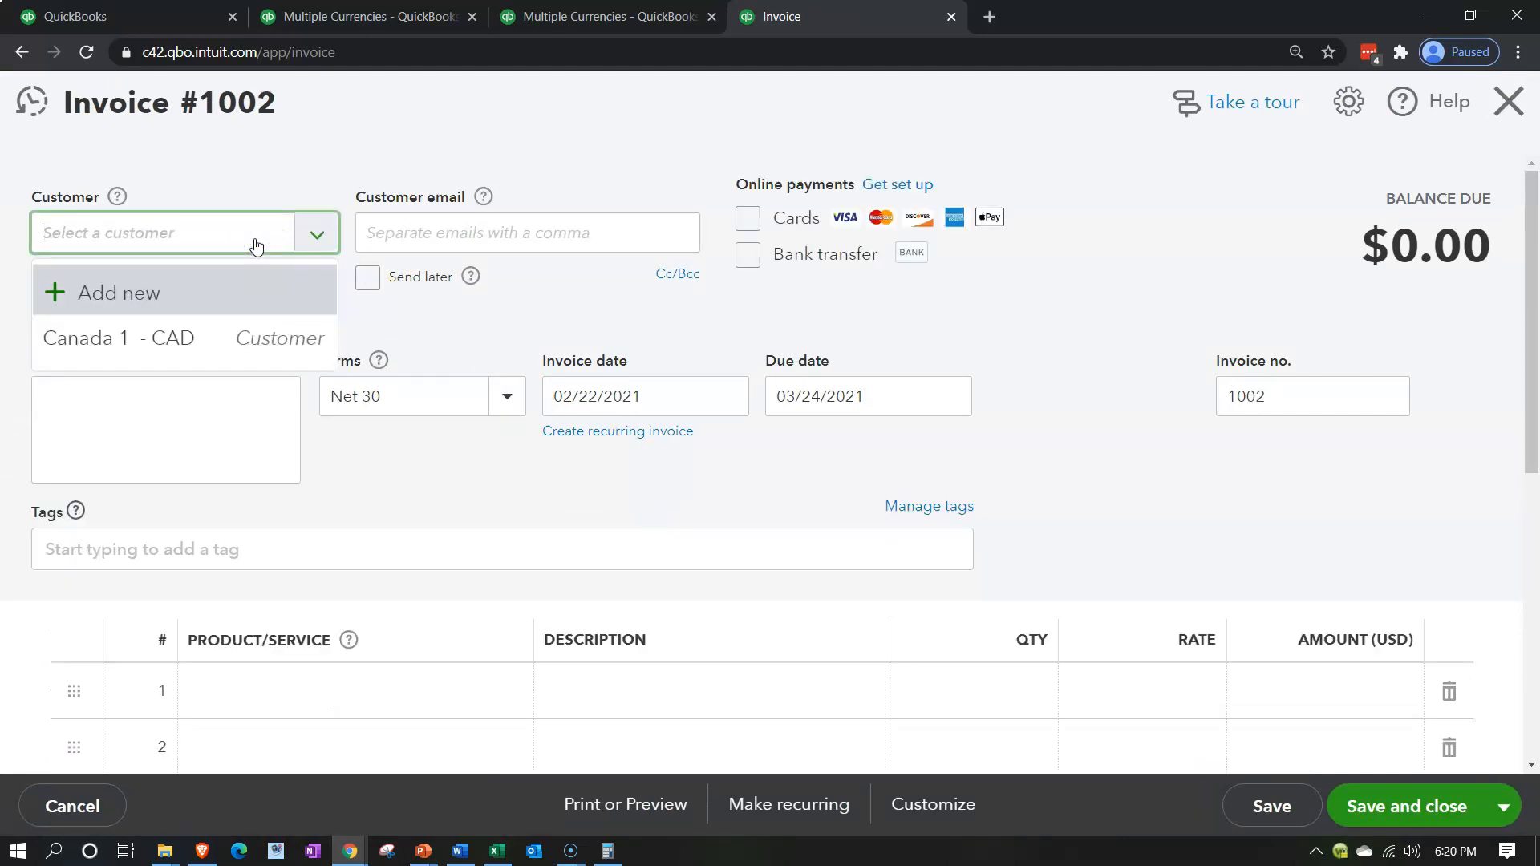
pyautogui.click(169, 337)
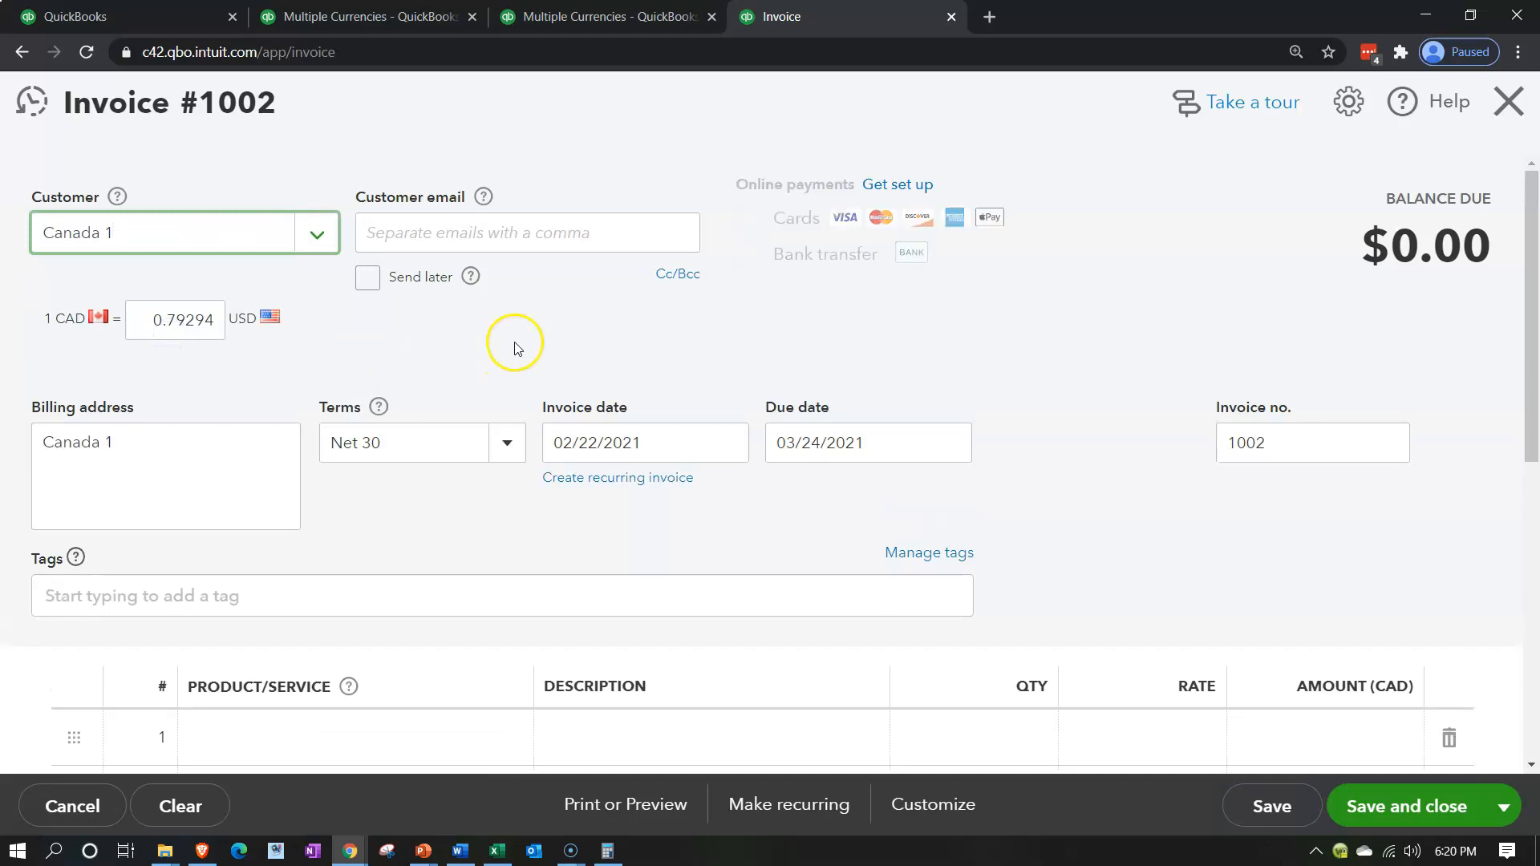
# Zoom the page out to a smaller size and set the invoice date to 05/30/2020
pyautogui.hotkey('ctrl', '-')
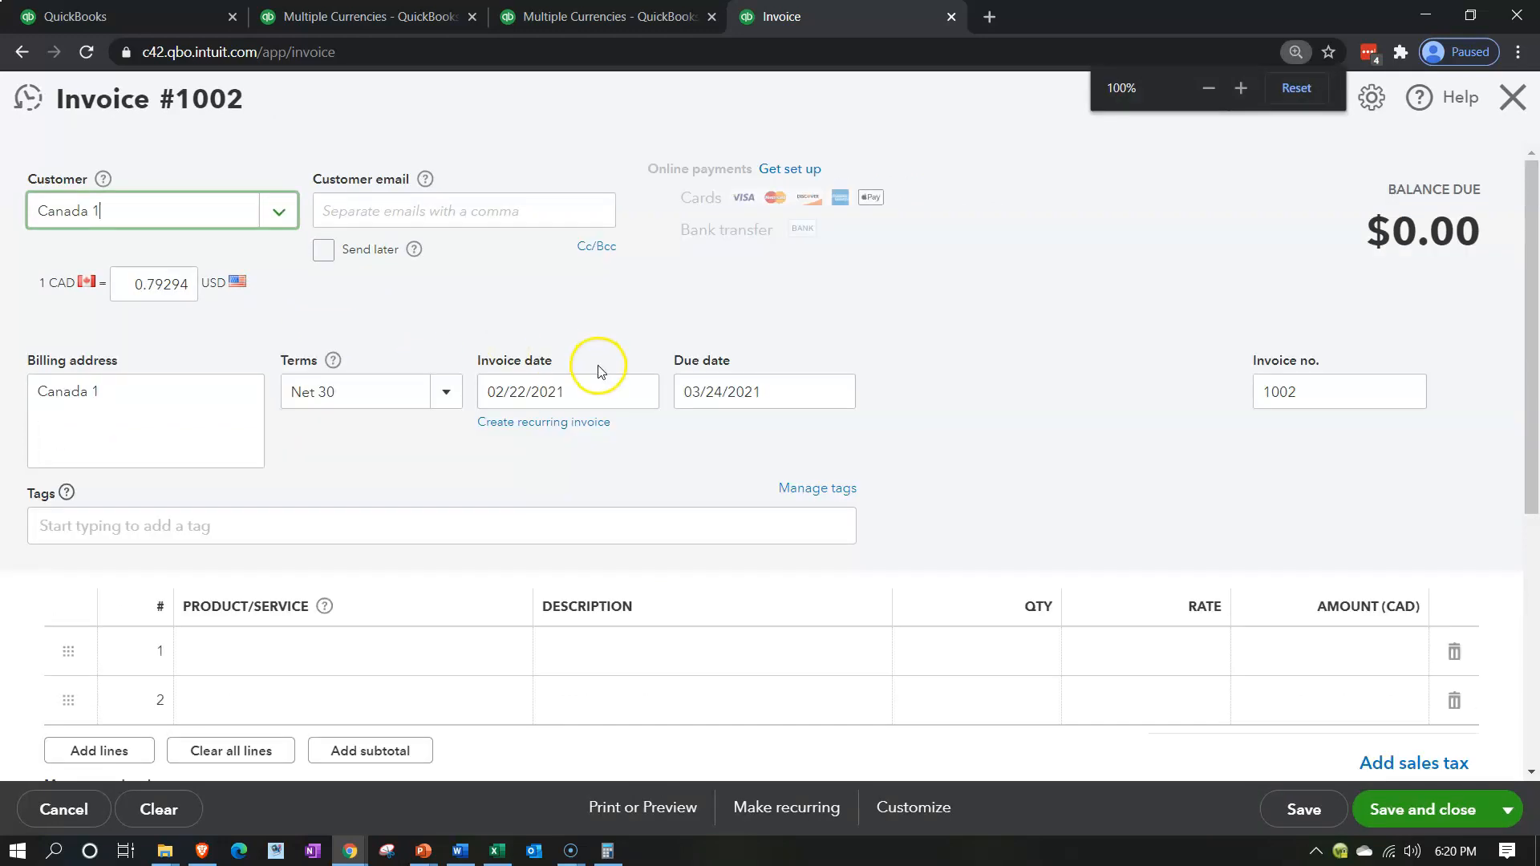
pyautogui.hotkey('ctrl', '-')
pyautogui.click(537, 361)
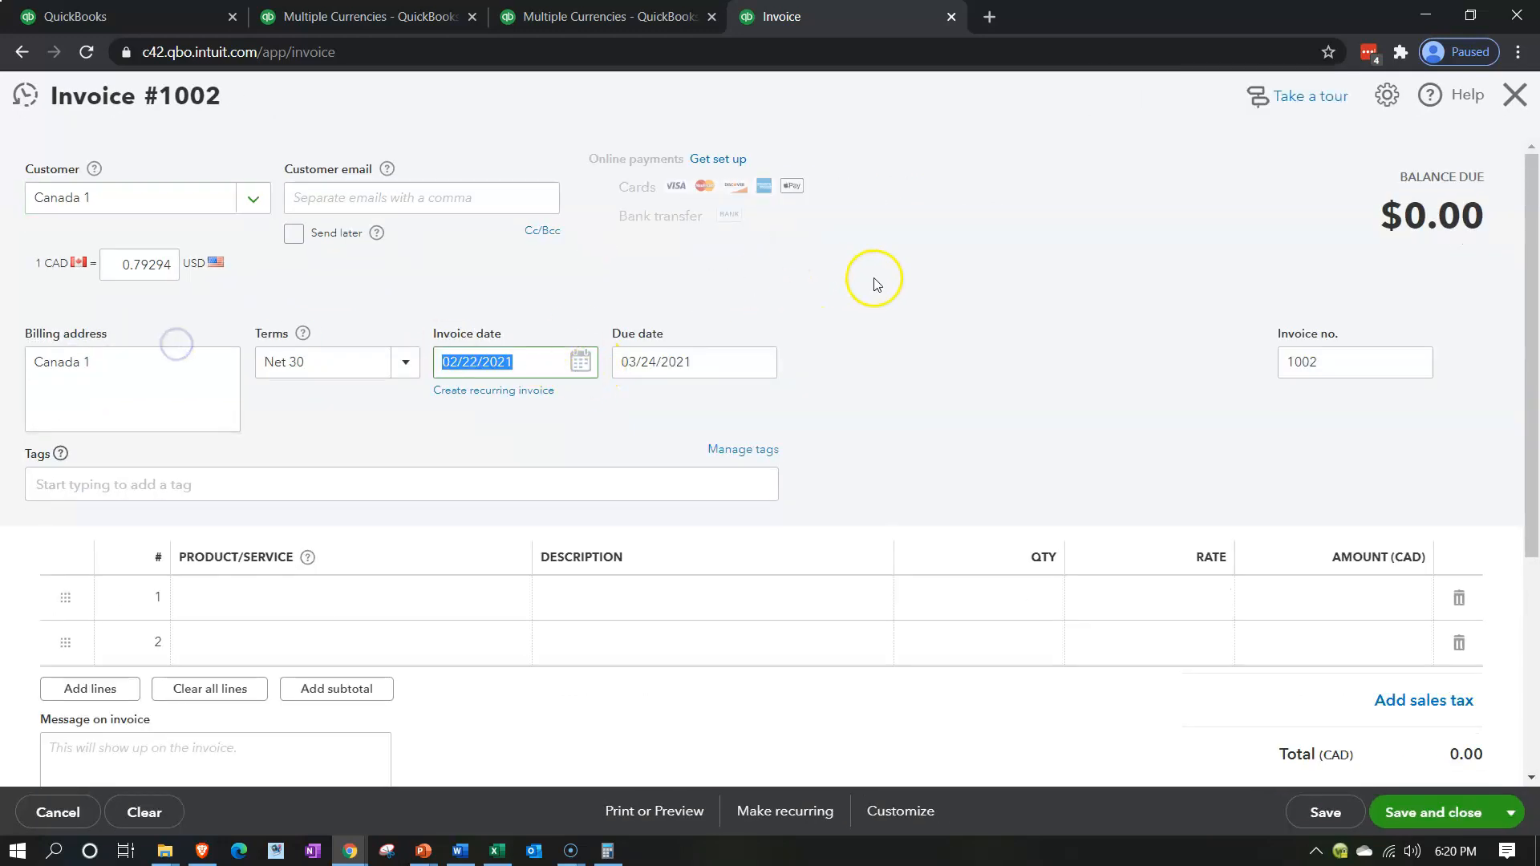
pyautogui.write('0')
pyautogui.write('5/30/2020')
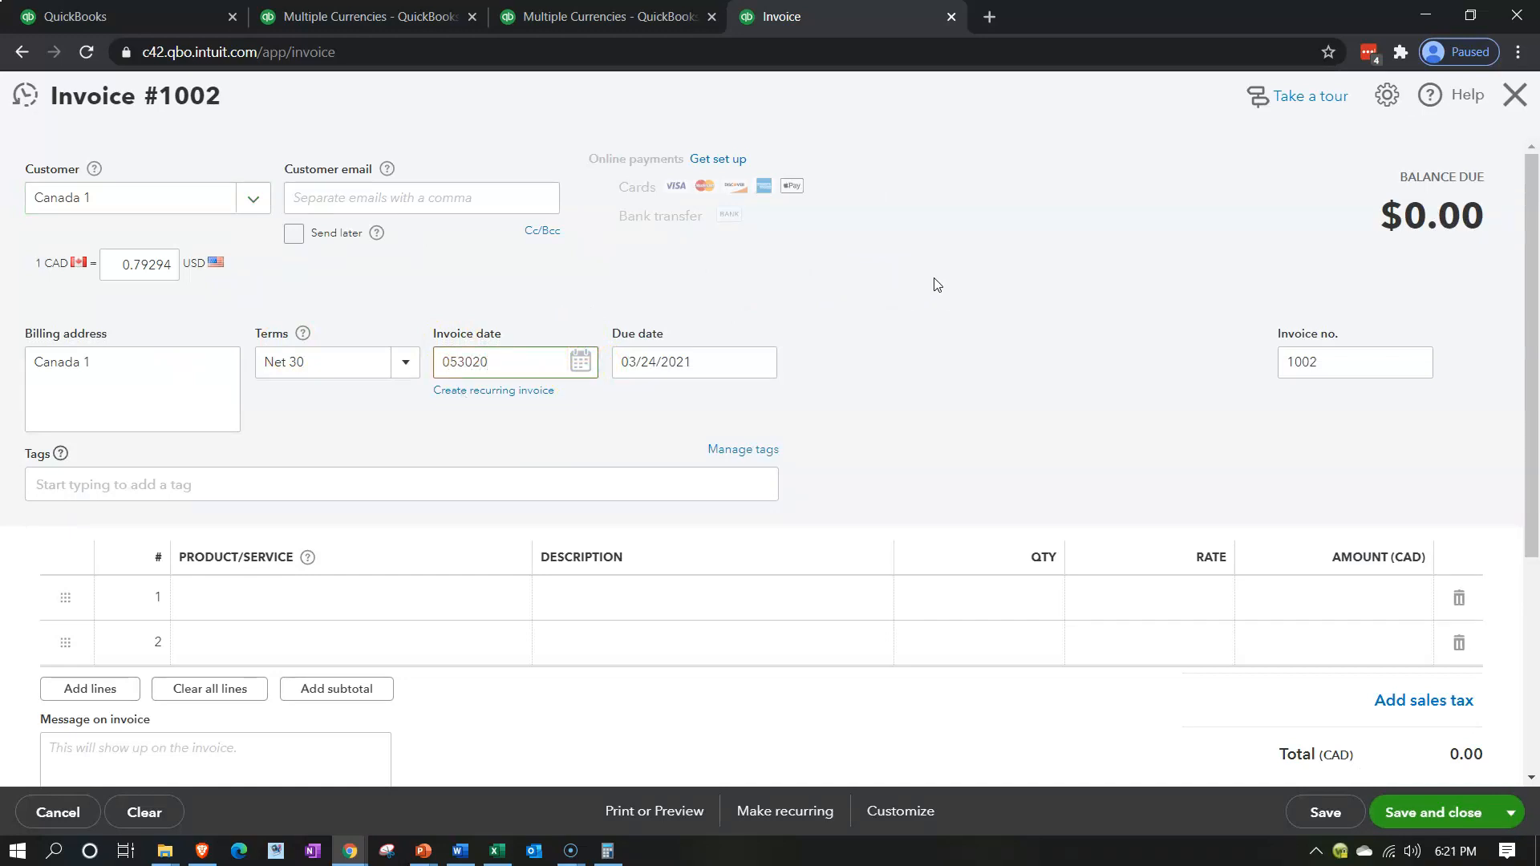
pyautogui.press('Tab')
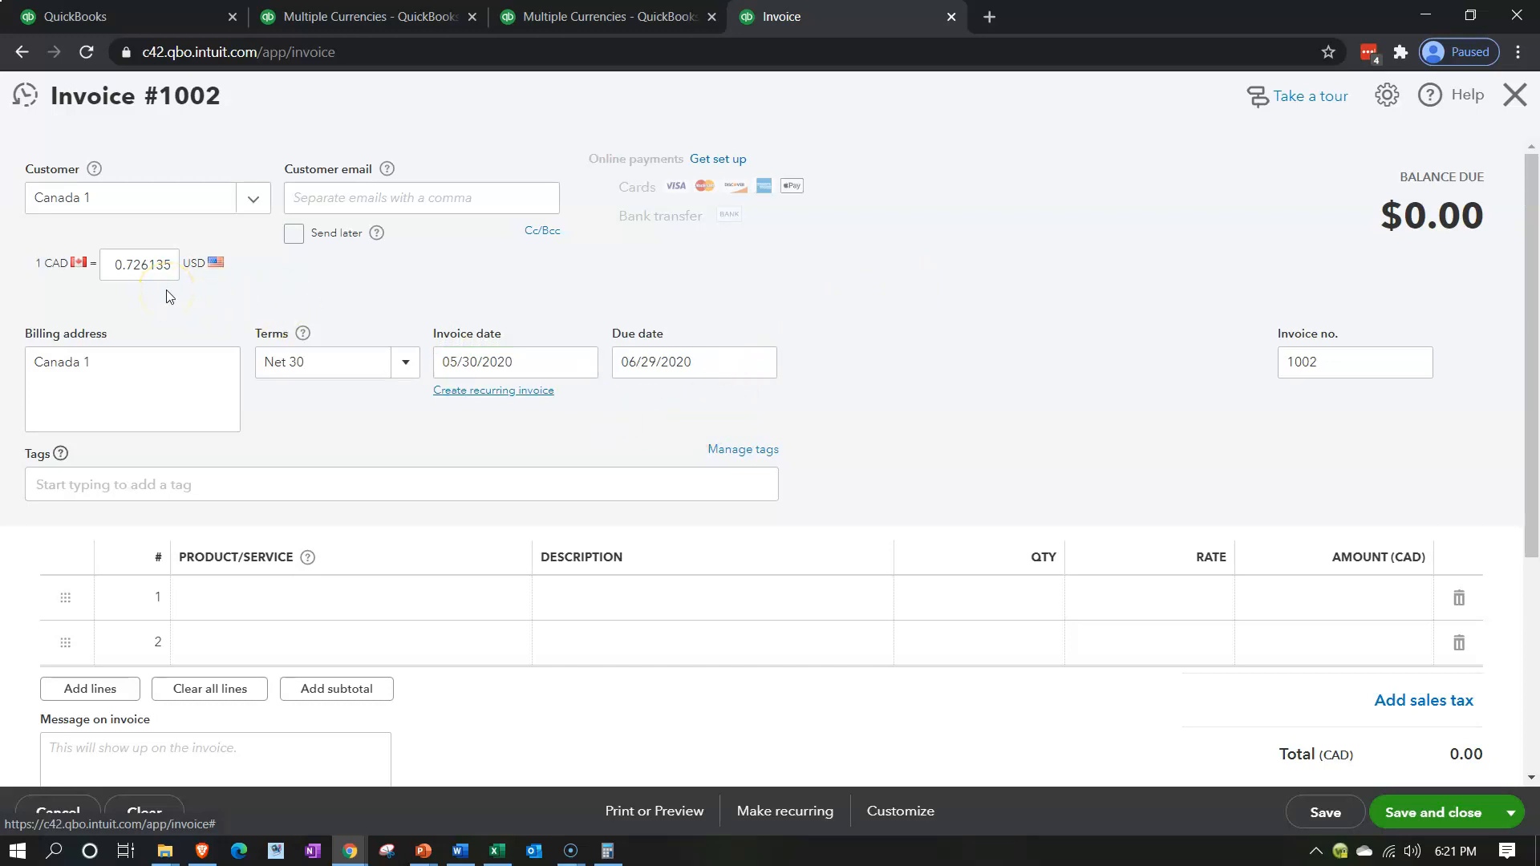
# Switch to the Excel workbook and look up the 5/31 CAD spot rate on the Practice (2) sheet
pyautogui.click(498, 851)
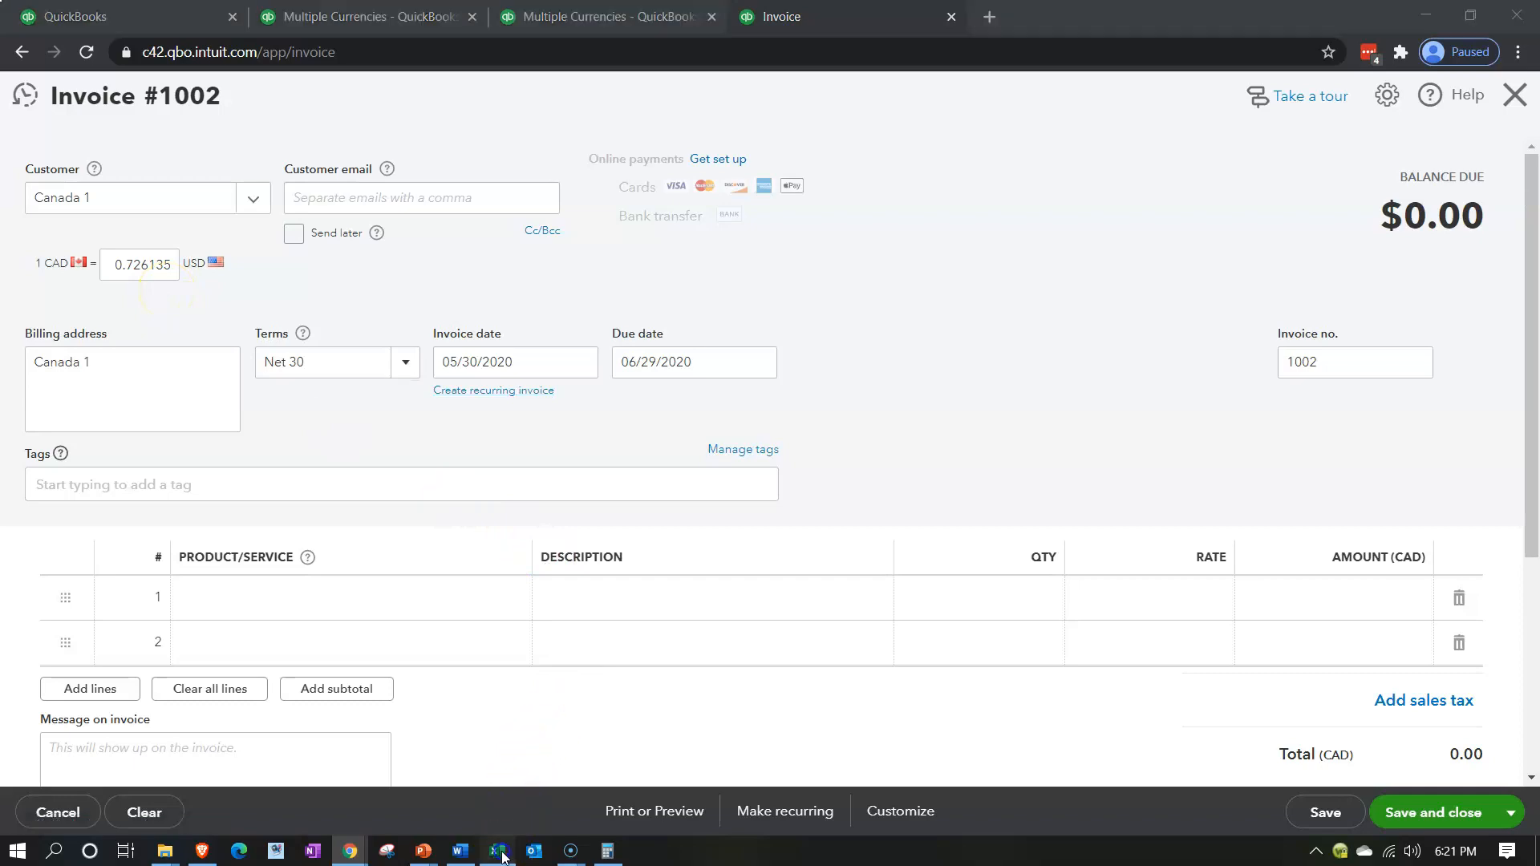
pyautogui.click(348, 444)
pyautogui.press('Left')
pyautogui.press('Left')
pyautogui.press('Left')
pyautogui.press('Left')
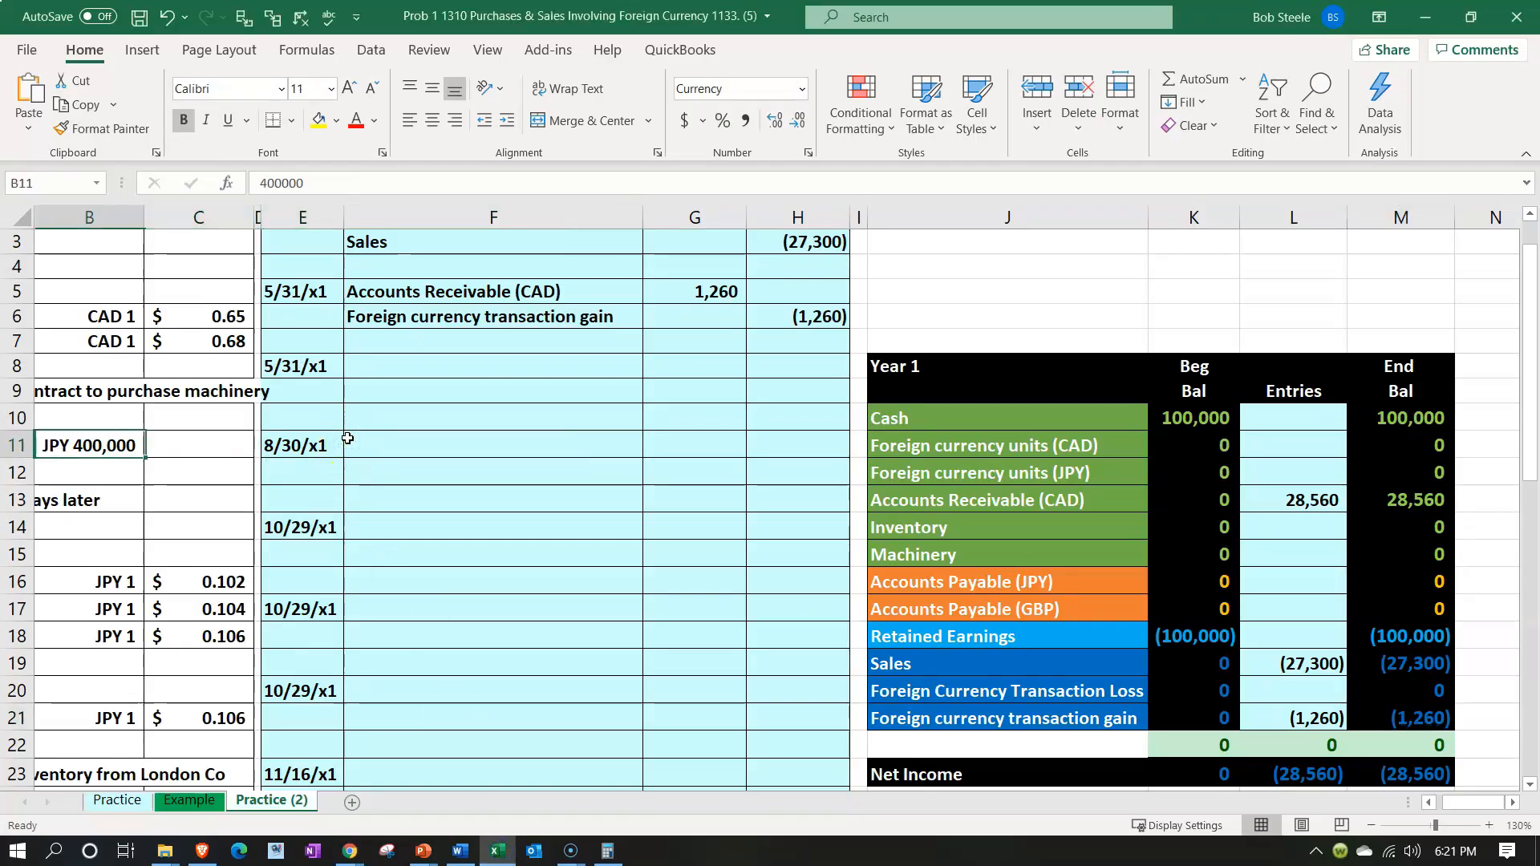
pyautogui.press('Left')
pyautogui.press('Up')
pyautogui.press('Up')
pyautogui.press('Up')
pyautogui.press('Up')
pyautogui.press('Right')
pyautogui.press('Right')
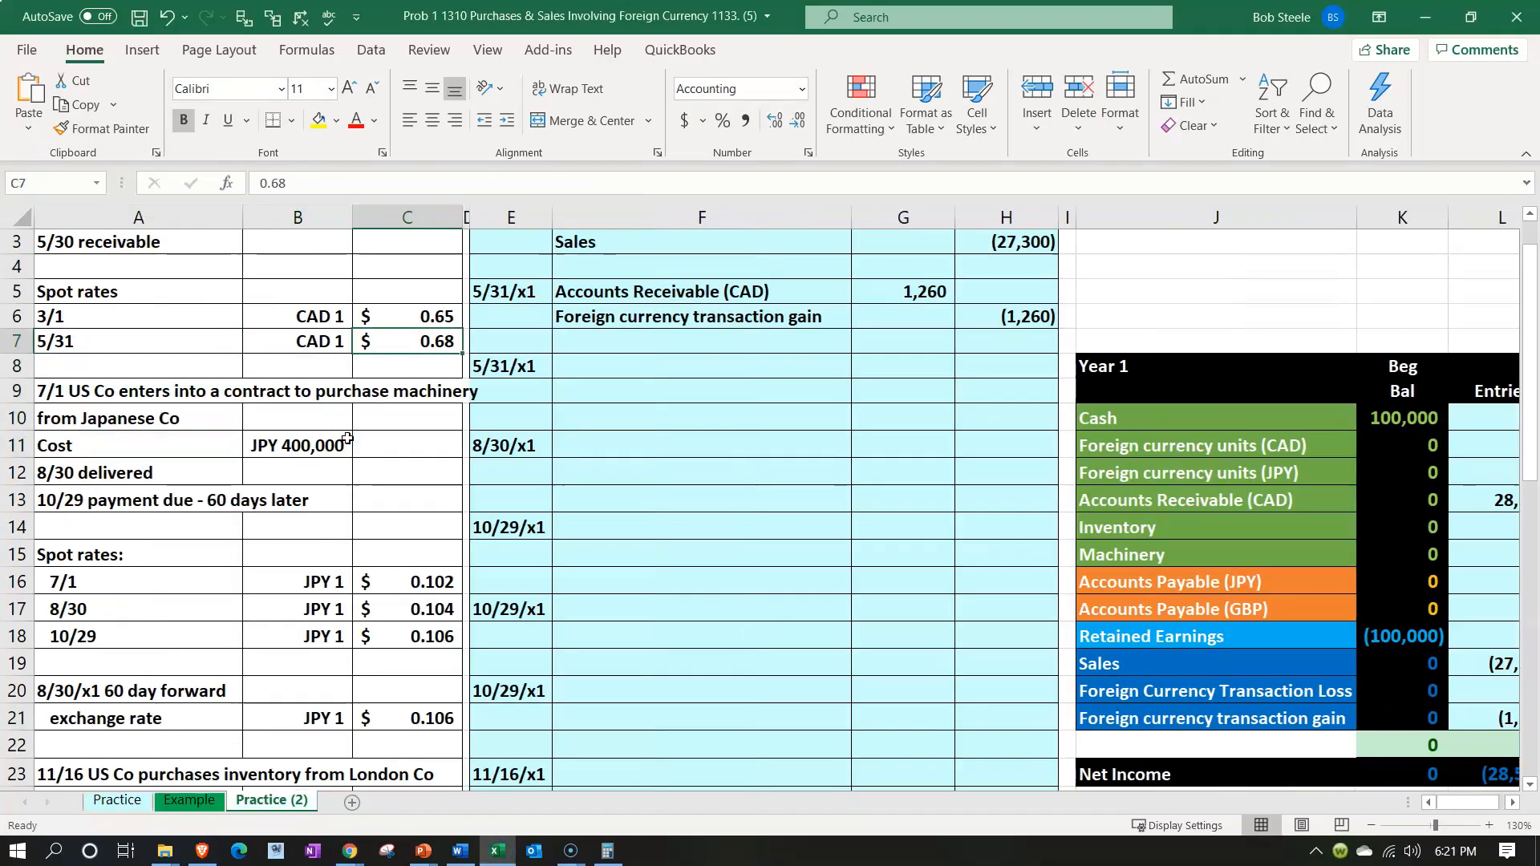
pyautogui.click(412, 350)
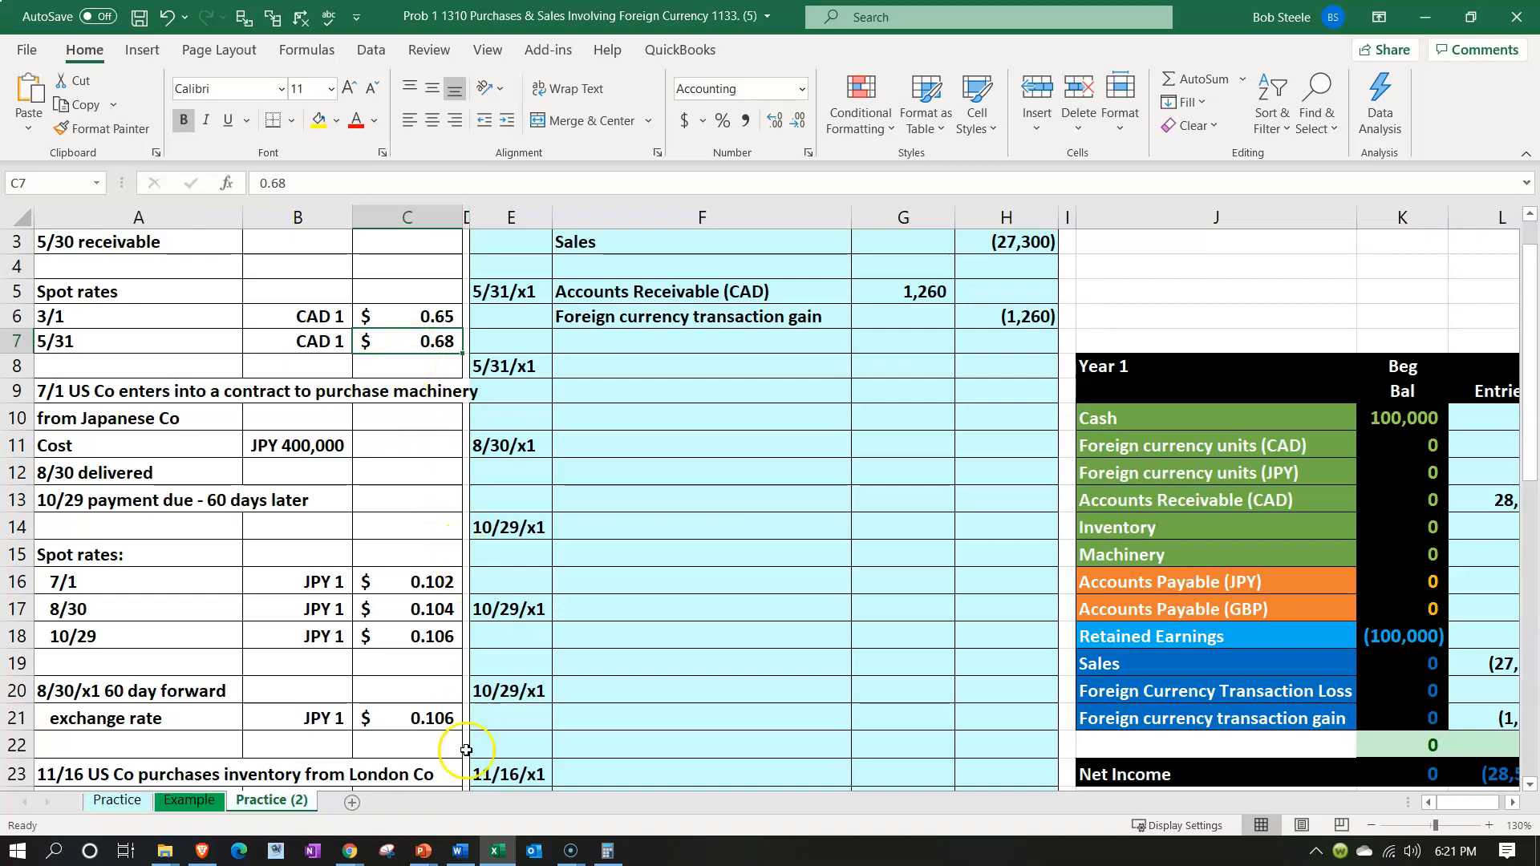
# Return to QuickBooks Online and set the new invoice's CAD exchange rate to 0.68 for this transaction only
pyautogui.click(497, 850)
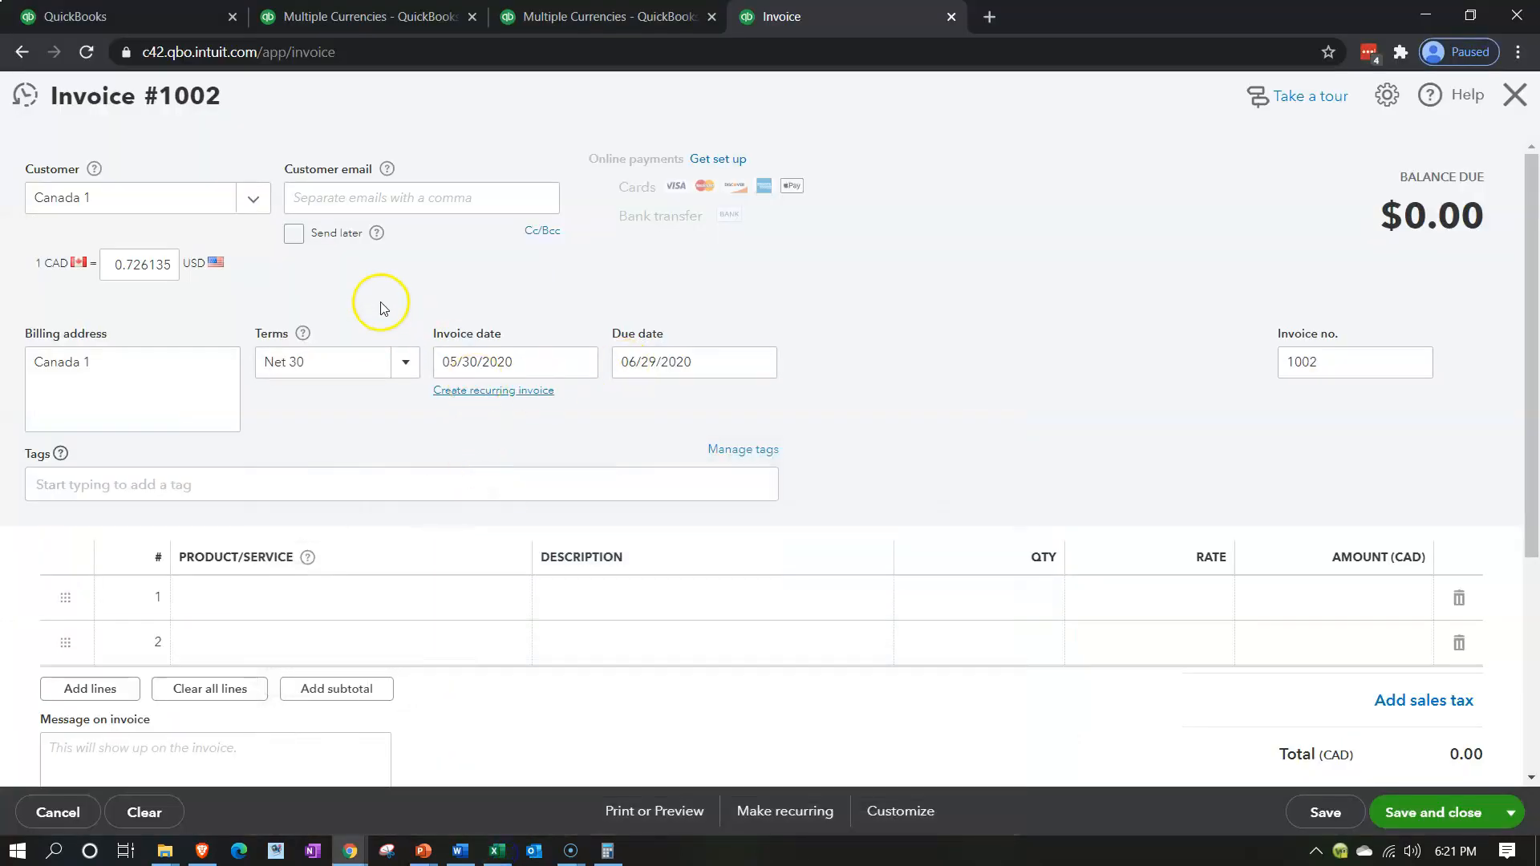
pyautogui.moveTo(107, 265); pyautogui.dragTo(298, 252)
pyautogui.write('0.68')
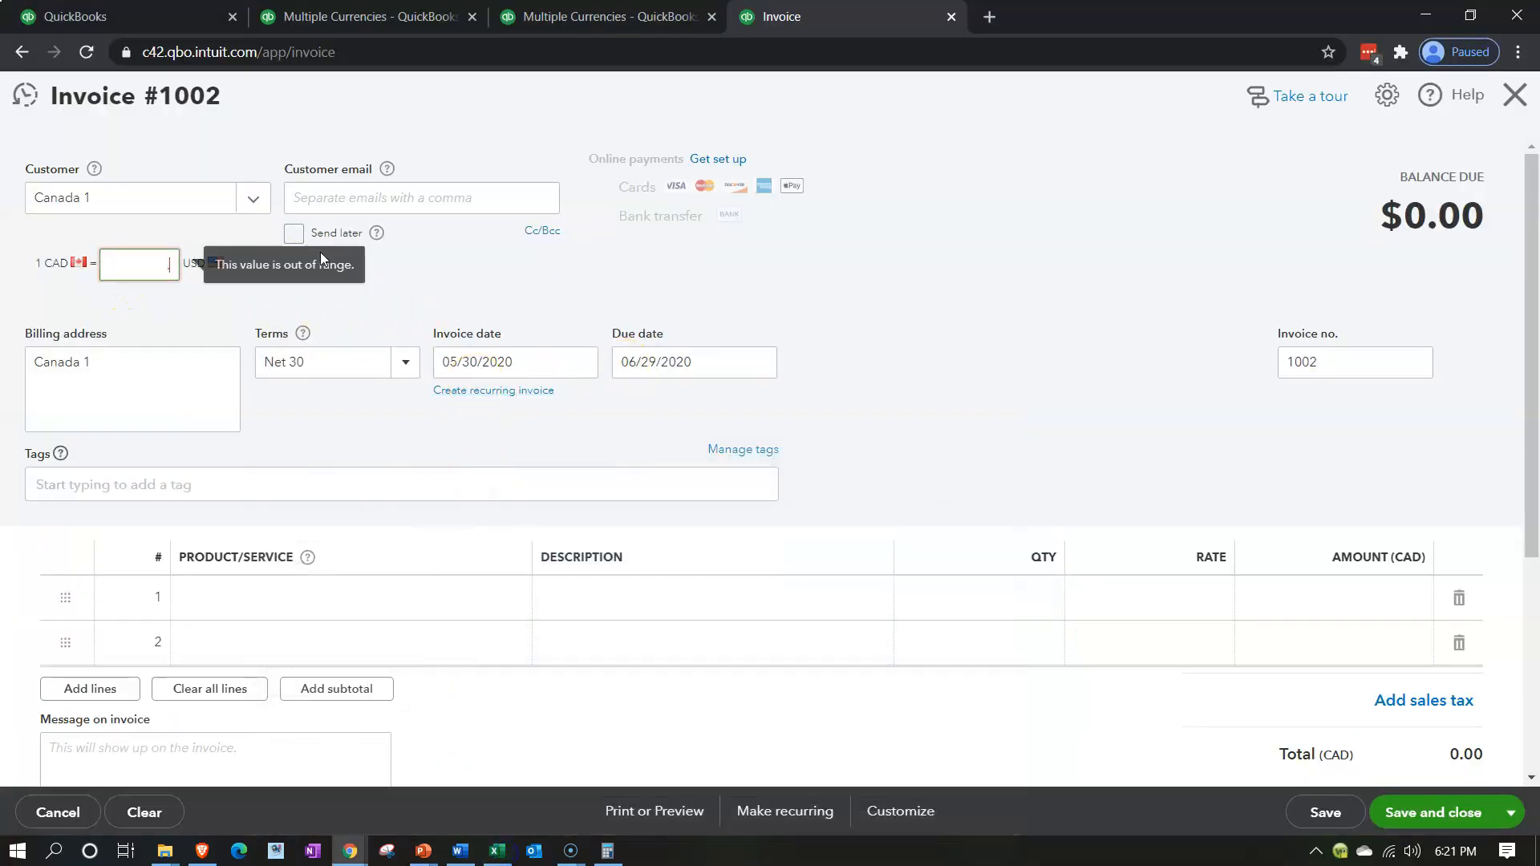
pyautogui.press('Tab')
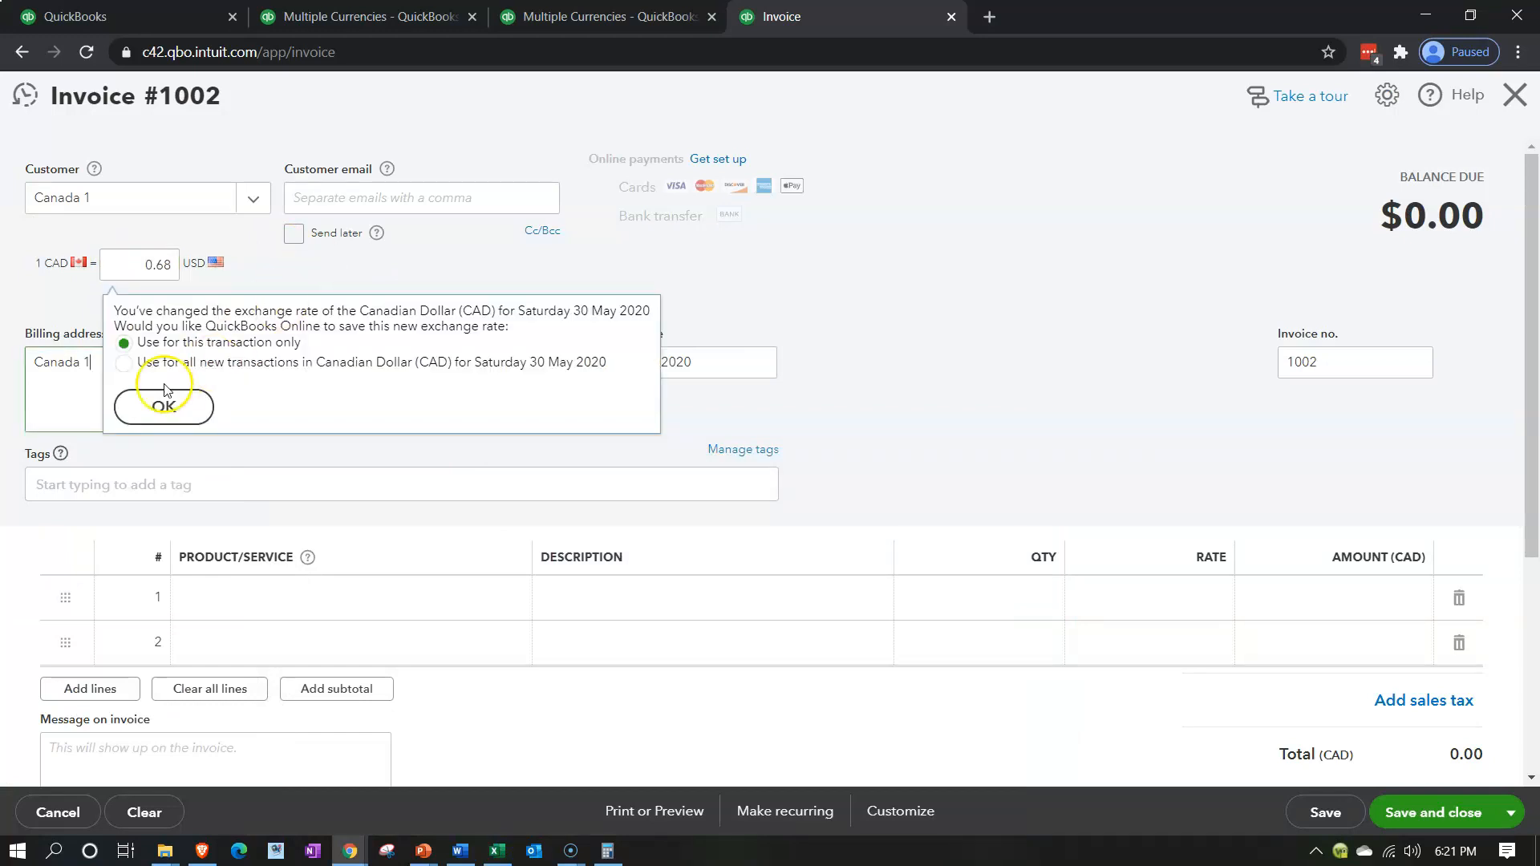
pyautogui.click(191, 408)
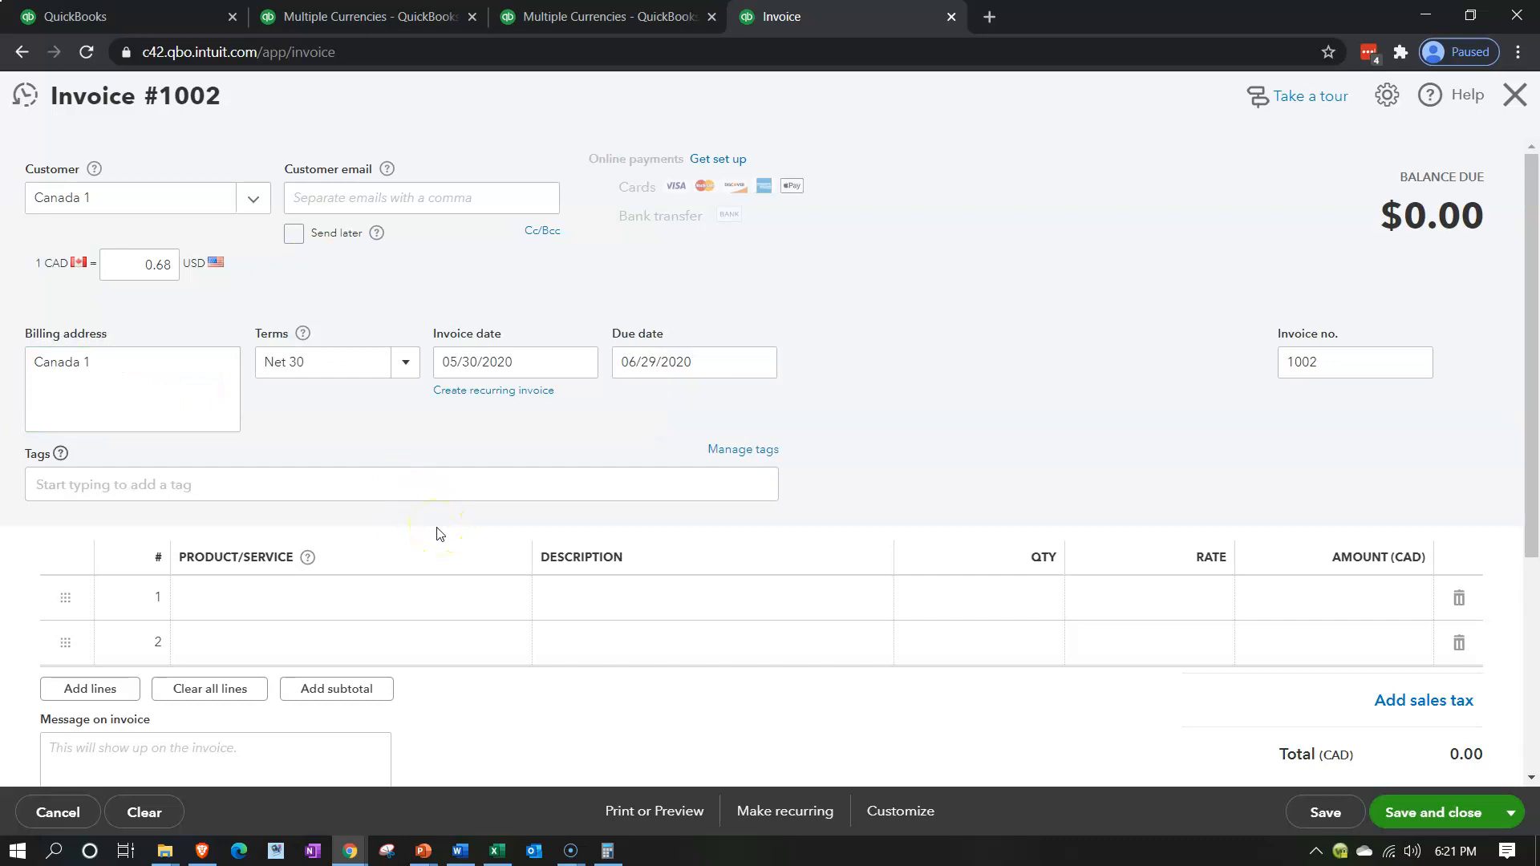
# Add Item 1 to the invoice's first line with a quantity of 1 and a rate of 42,000
pyautogui.click(385, 598)
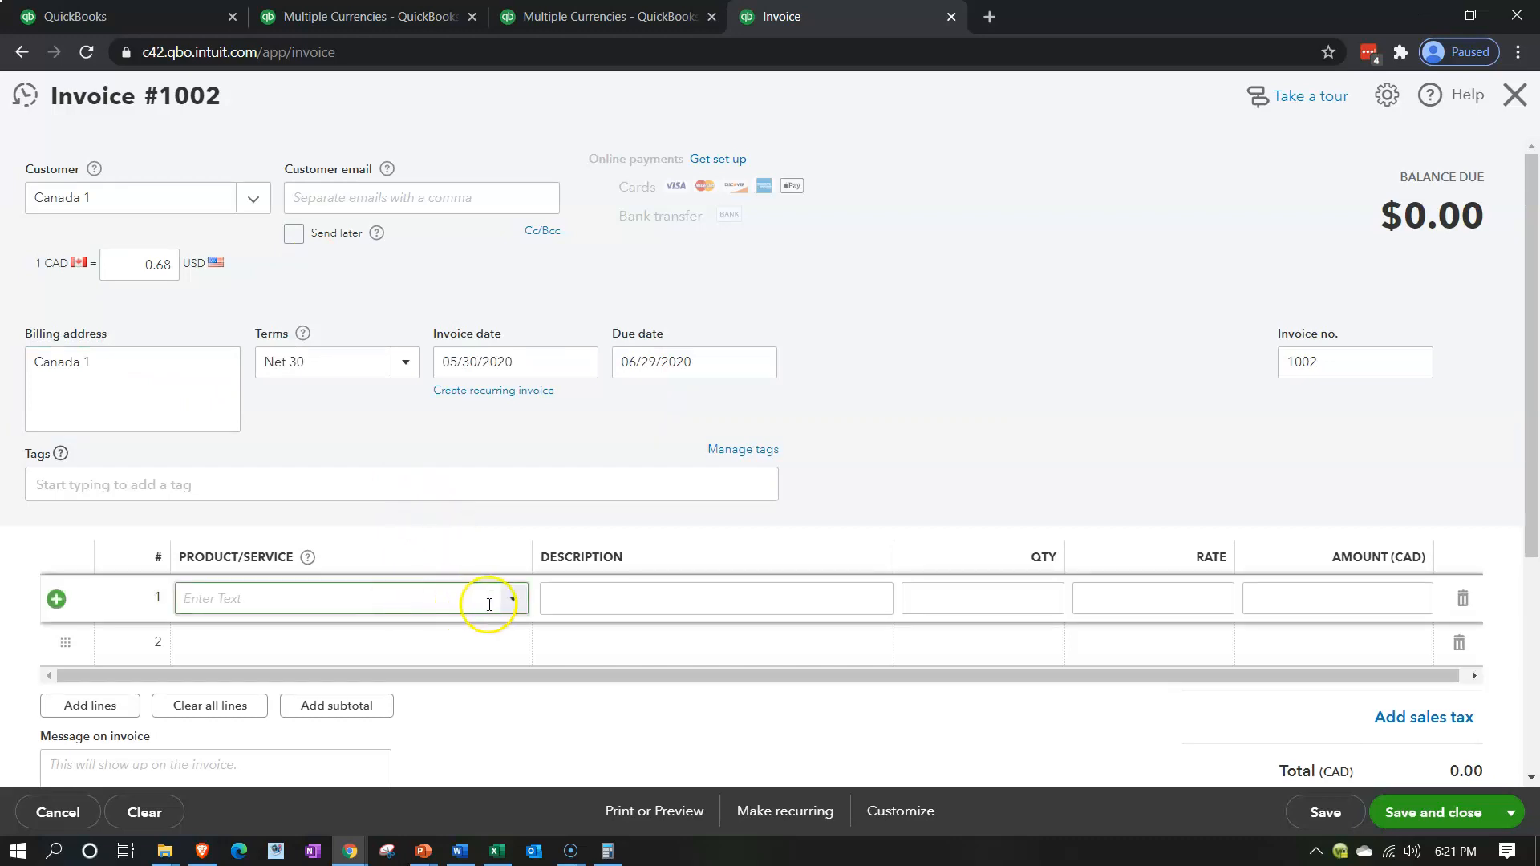
pyautogui.click(516, 600)
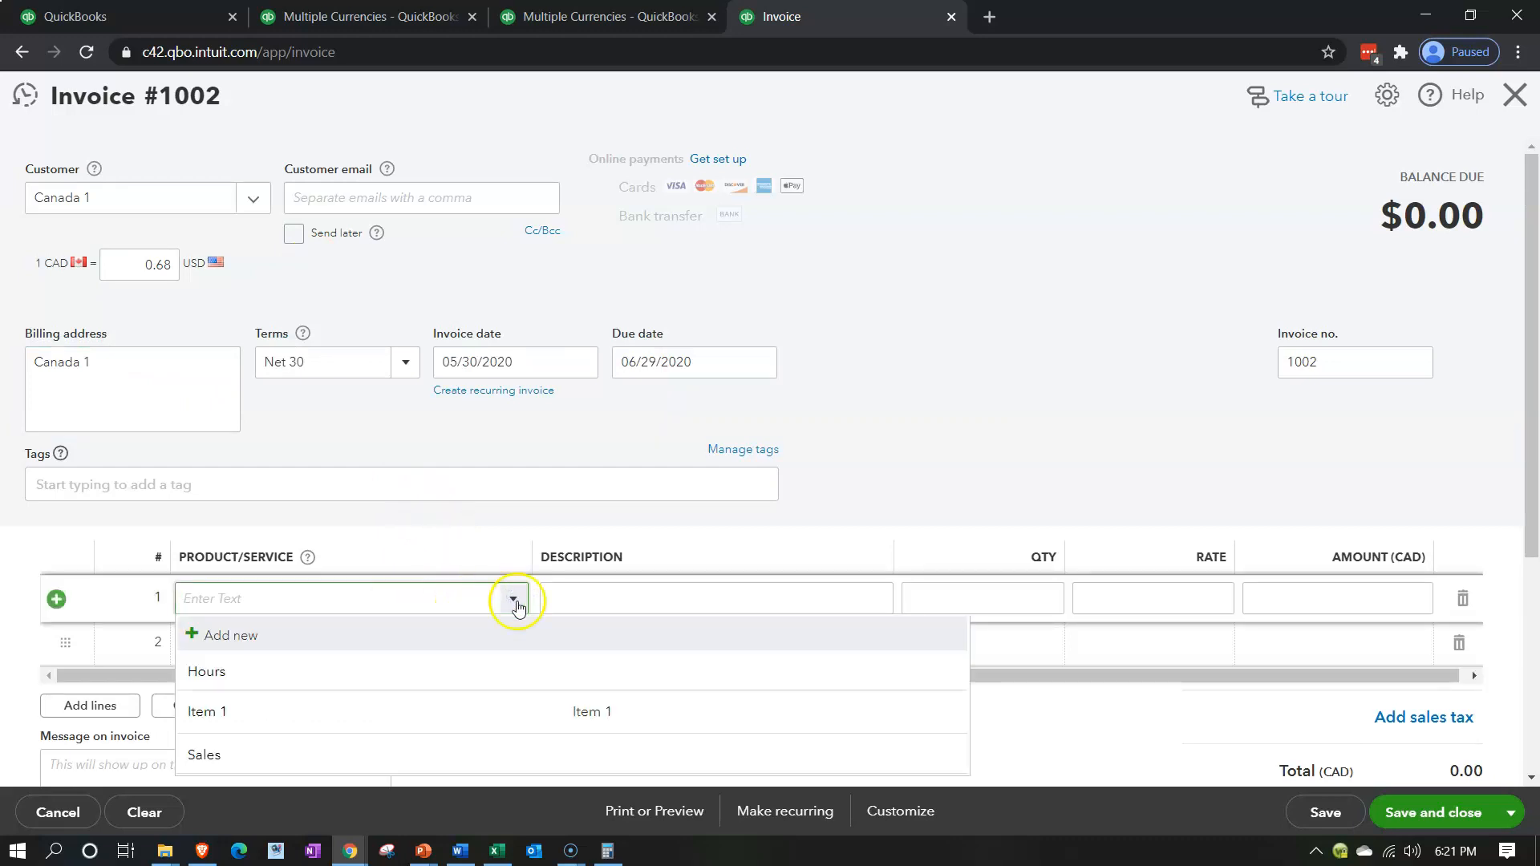
pyautogui.press('Tab')
pyautogui.press('Tab')
pyautogui.press('Tab')
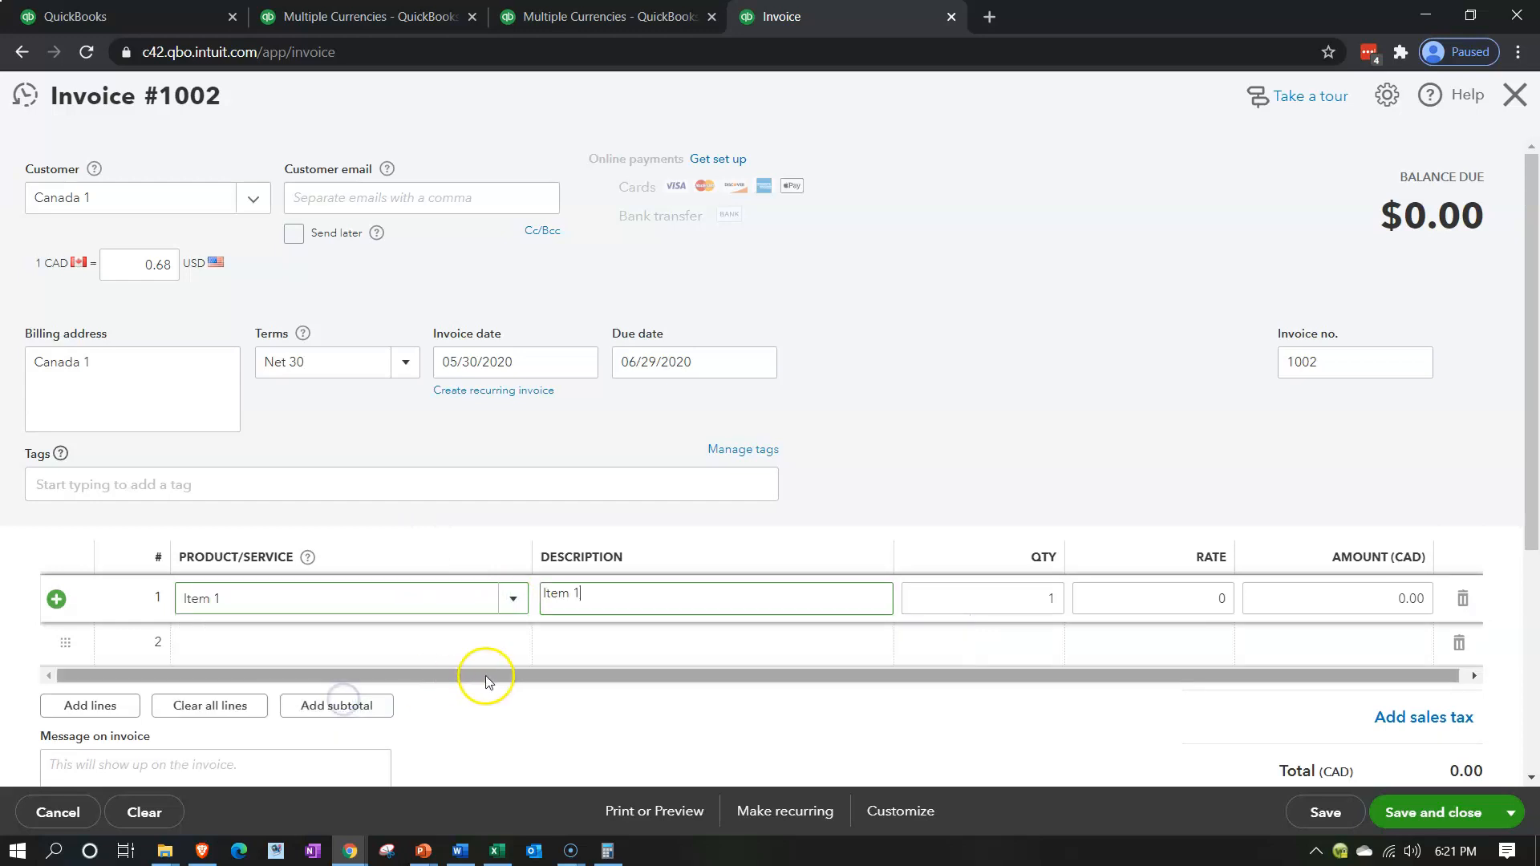
pyautogui.write('42,000')
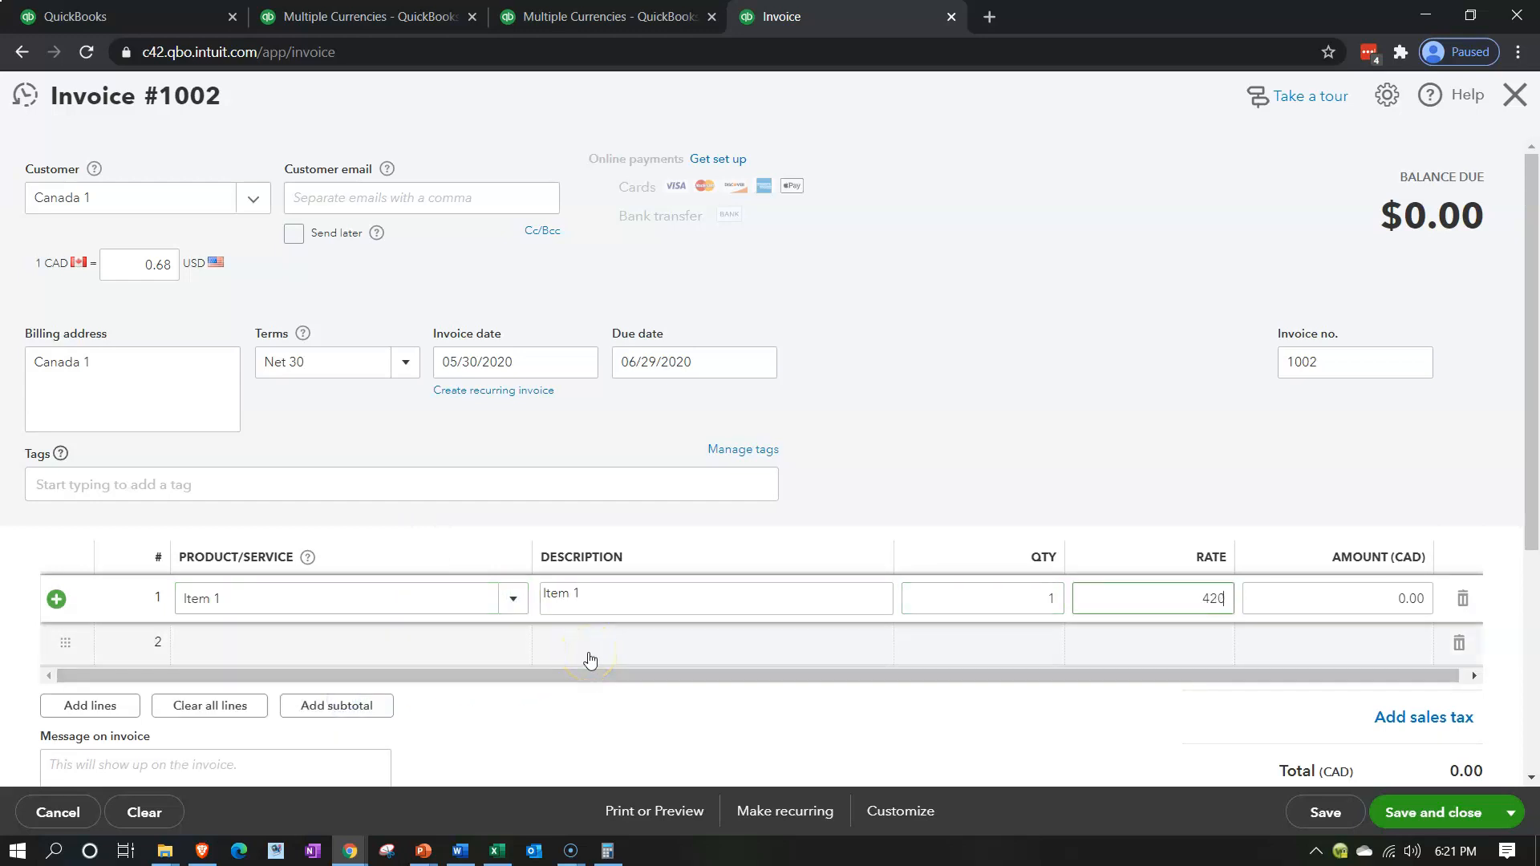
pyautogui.press('Tab')
pyautogui.scroll(-1, 589, 660)
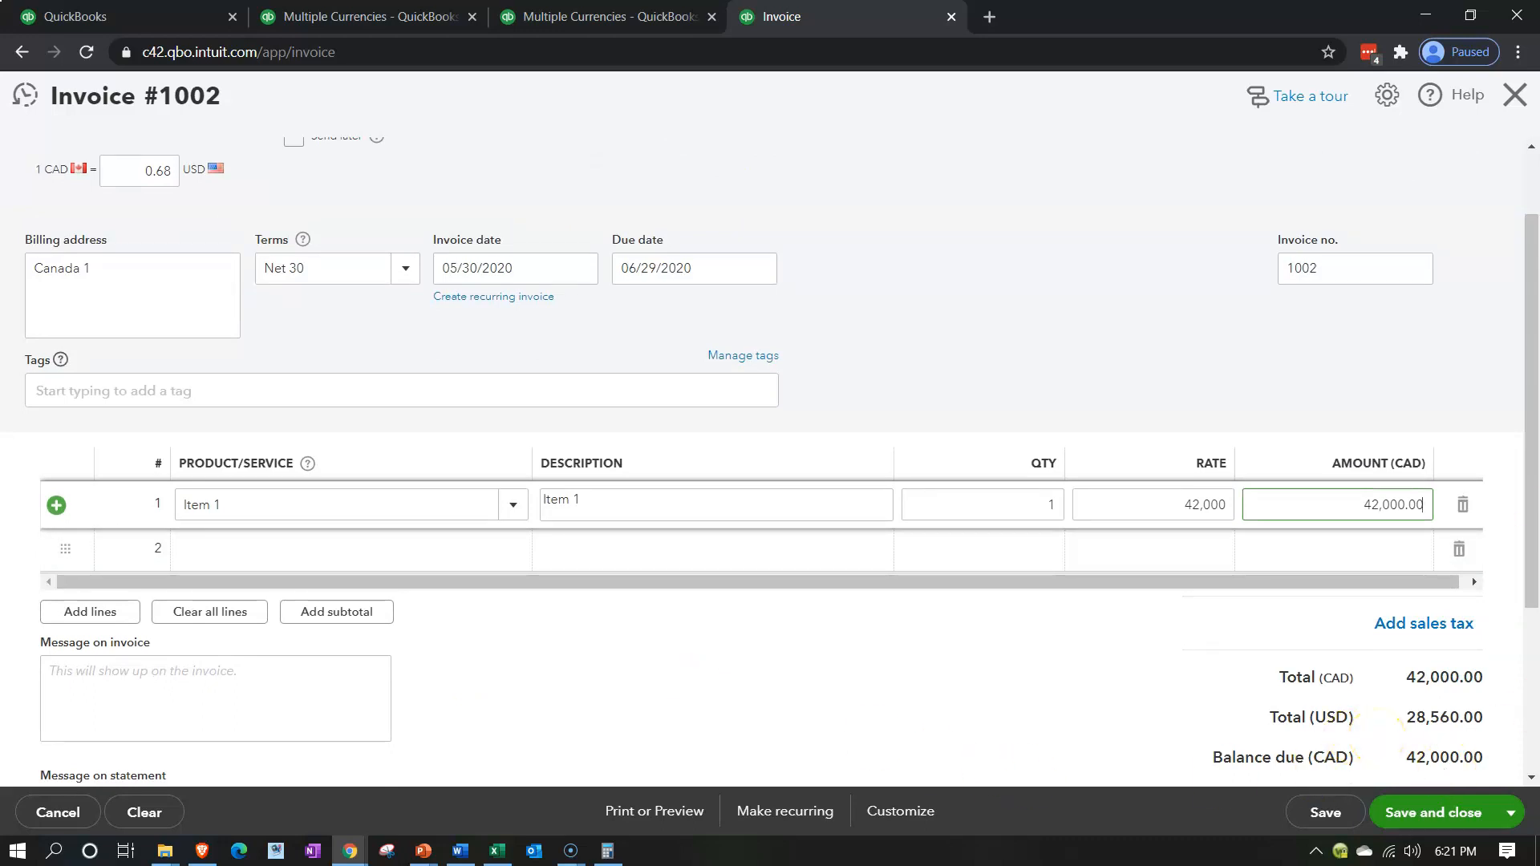
pyautogui.moveTo(1539, 112); pyautogui.dragTo(1539, 144)
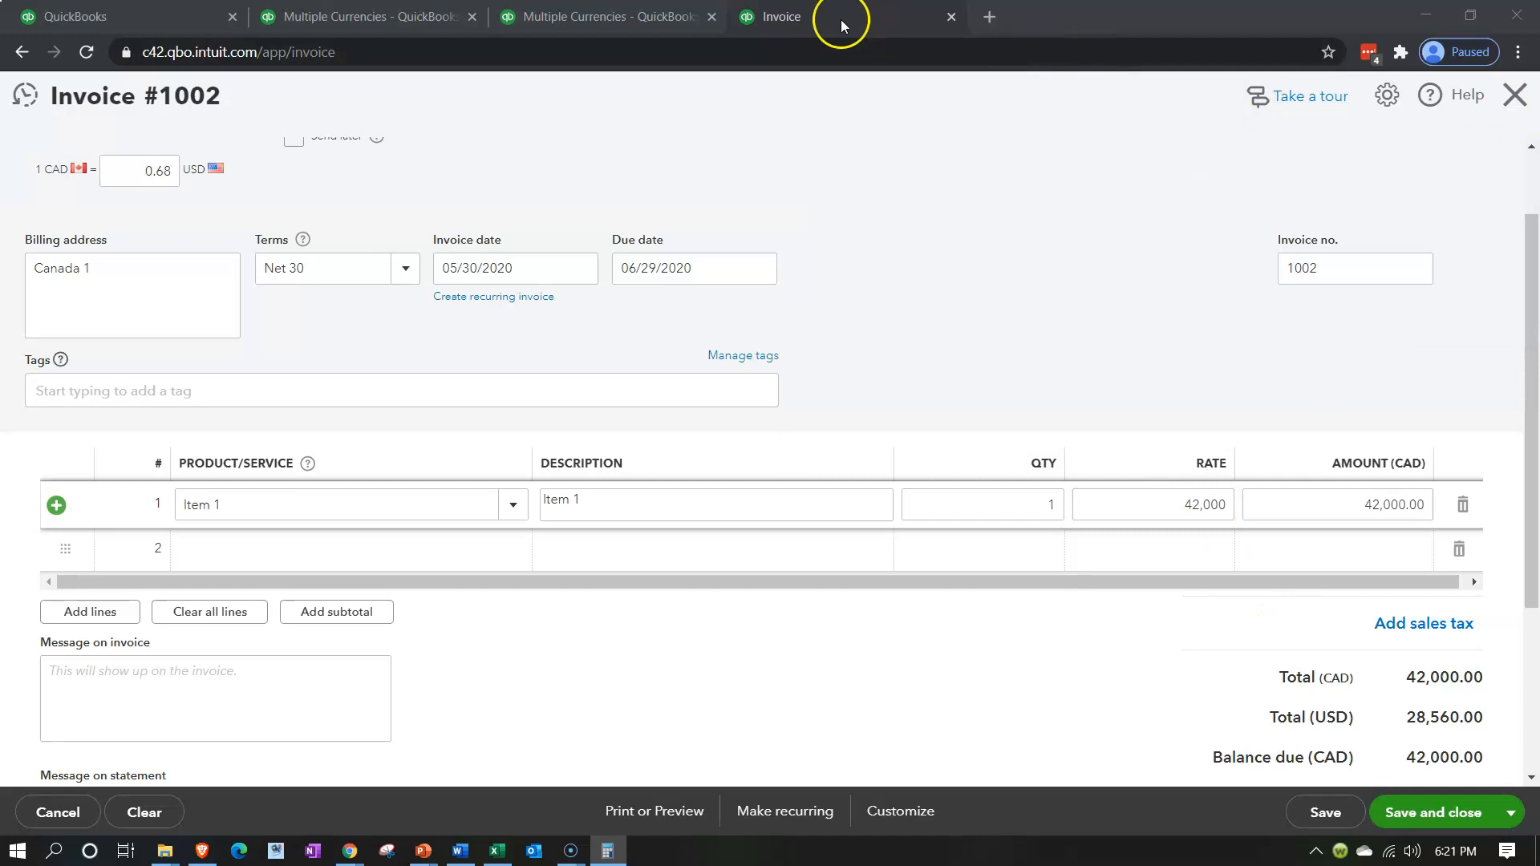
# Drill down from the Sales amount in the Profit and Loss report to invoice 1001 and examine its exchange rate and USD total
pyautogui.click(594, 16)
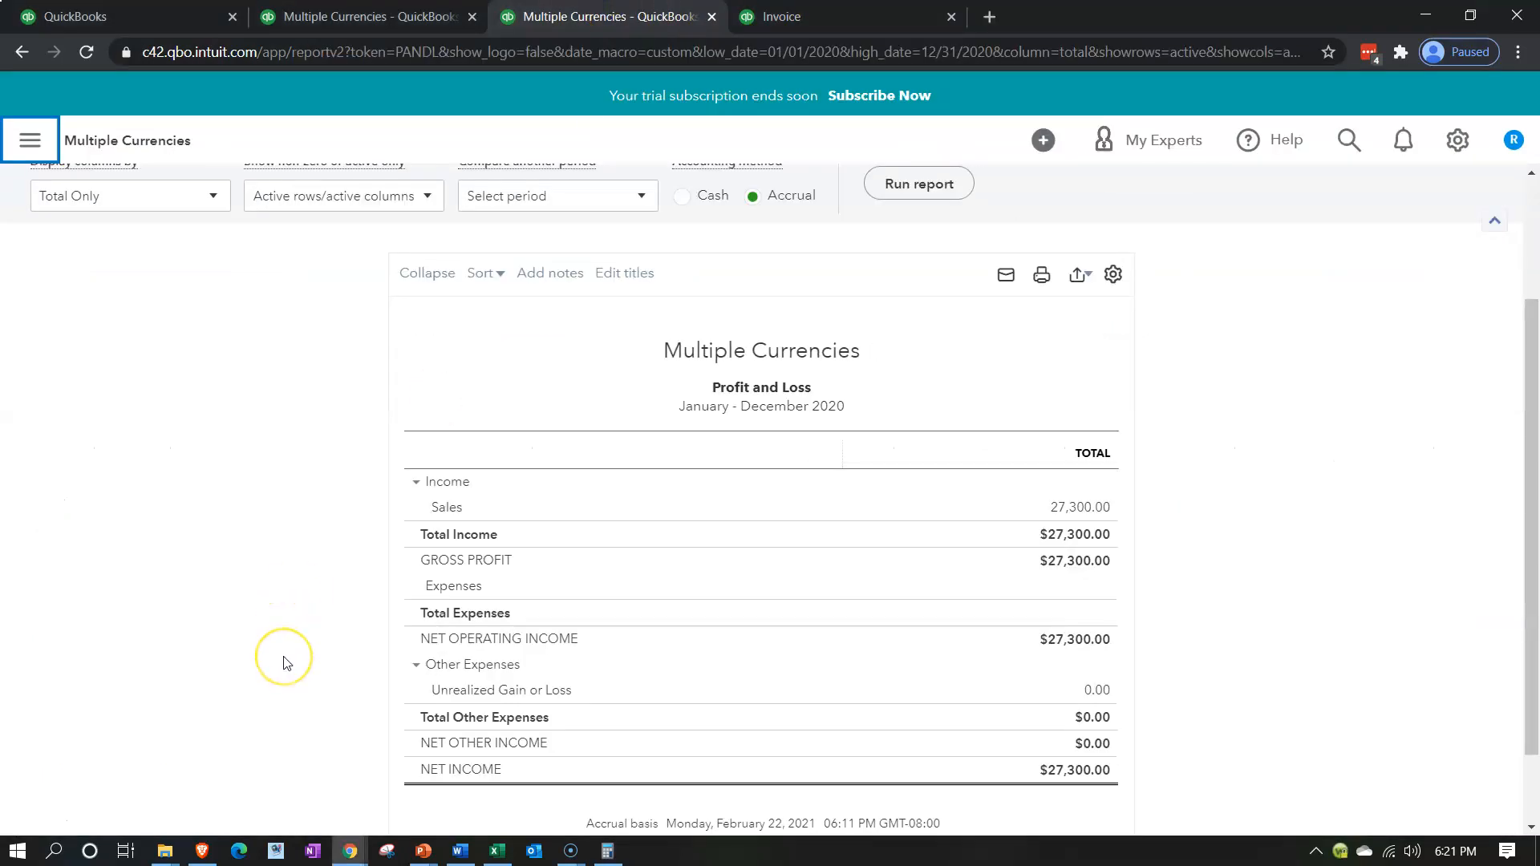
pyautogui.click(1089, 505)
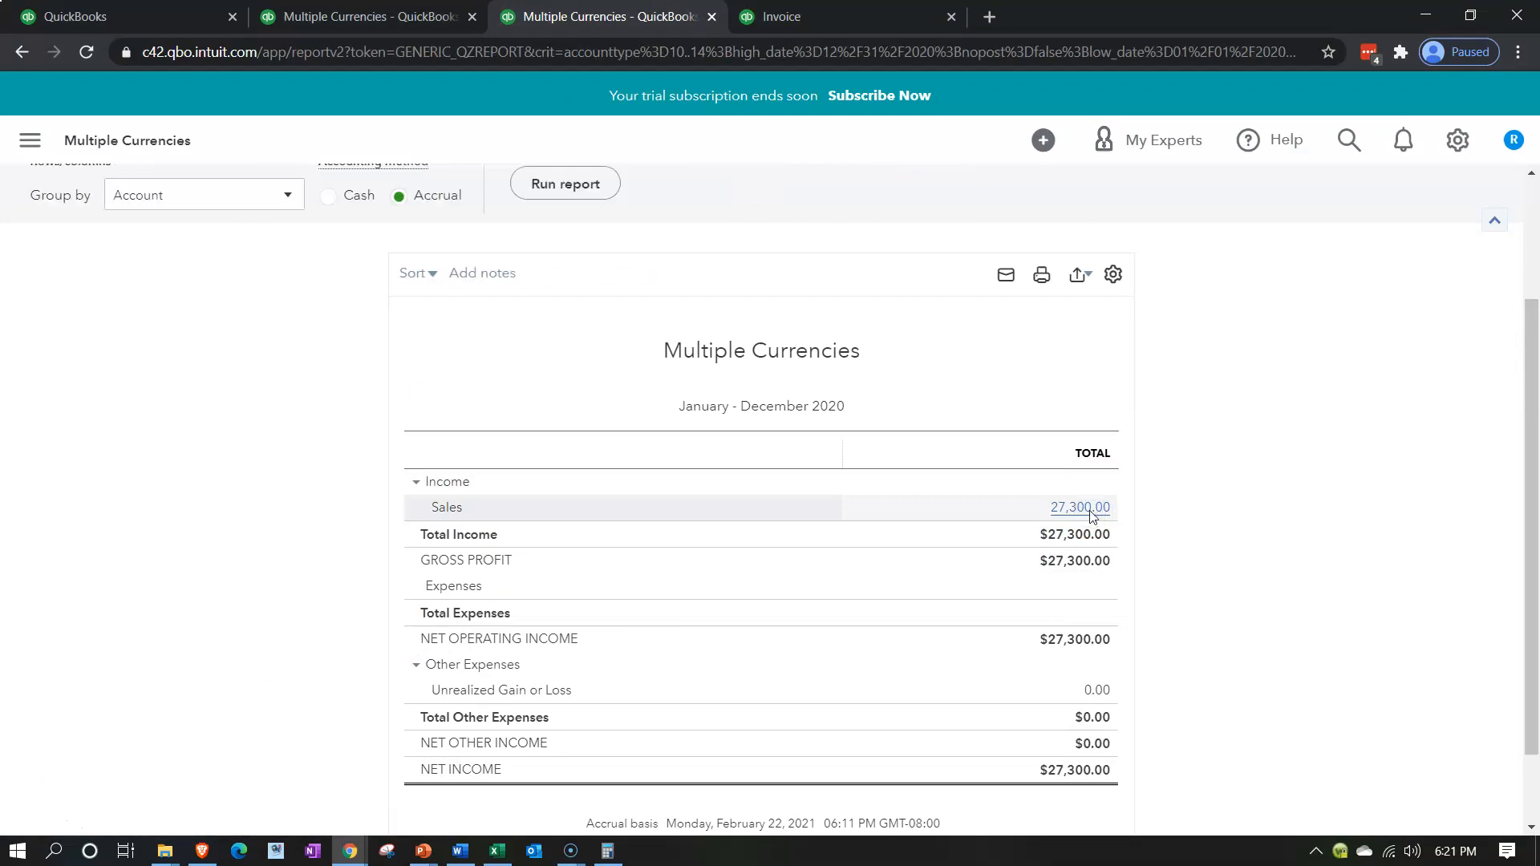
pyautogui.scroll(-1, 1089, 517)
pyautogui.click(1201, 633)
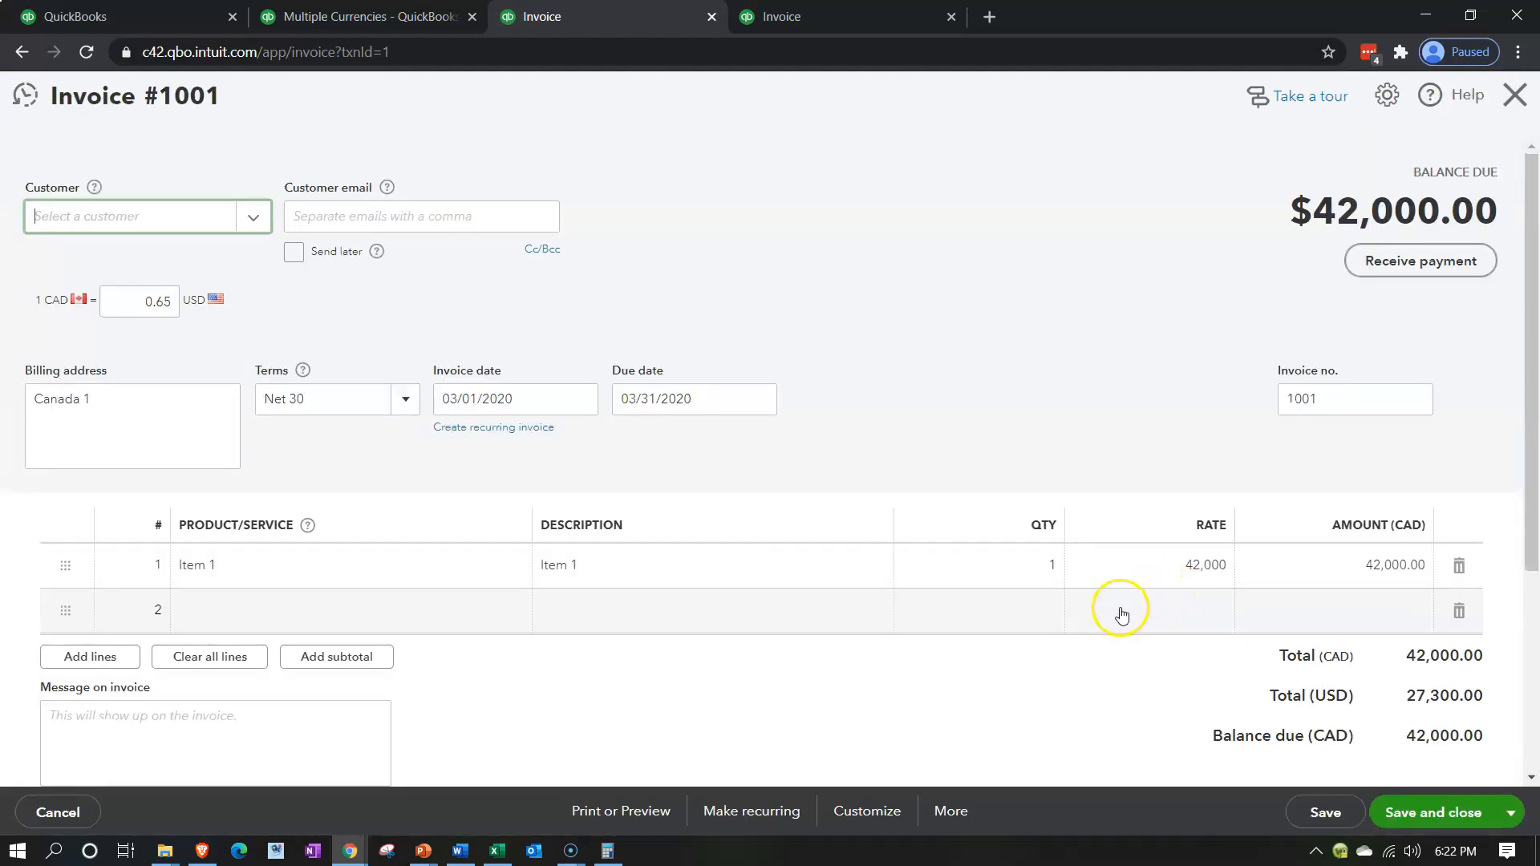
pyautogui.hotkey('ctrl', '-')
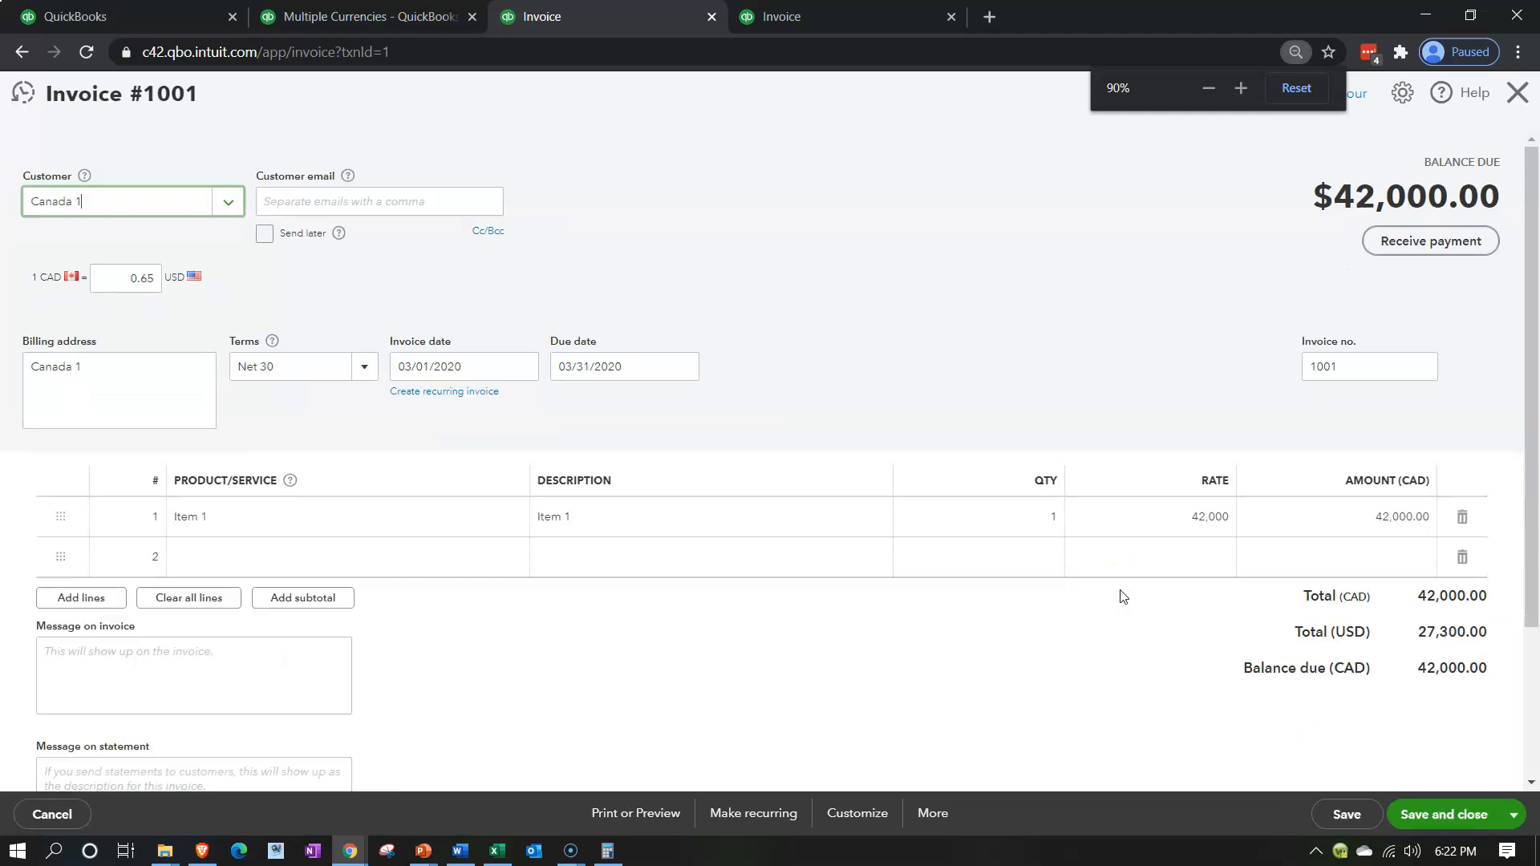
pyautogui.hotkey('ctrl', '+')
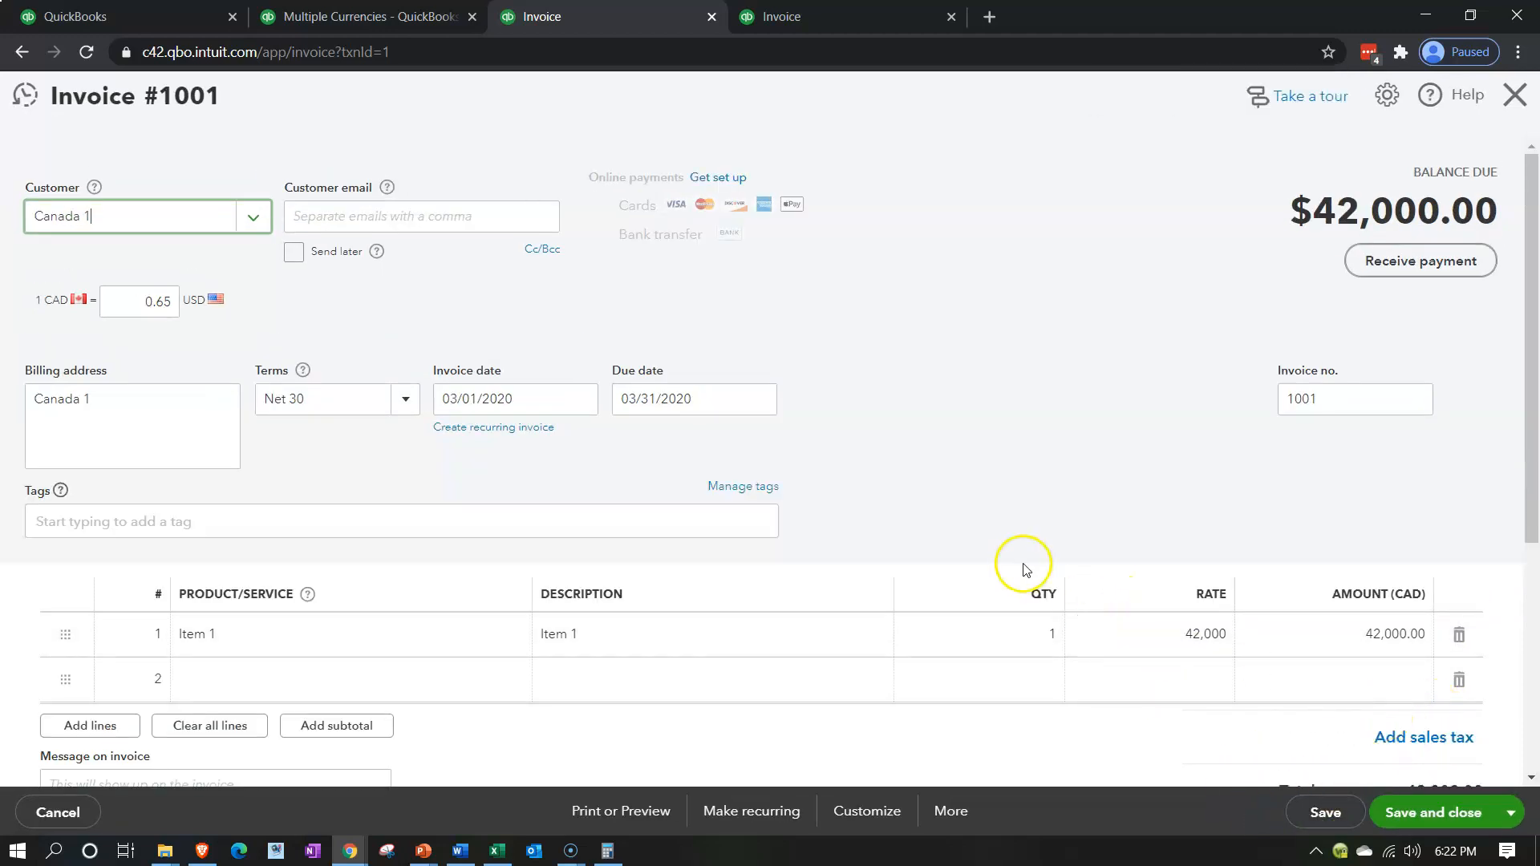
pyautogui.hotkey('ctrl', '-')
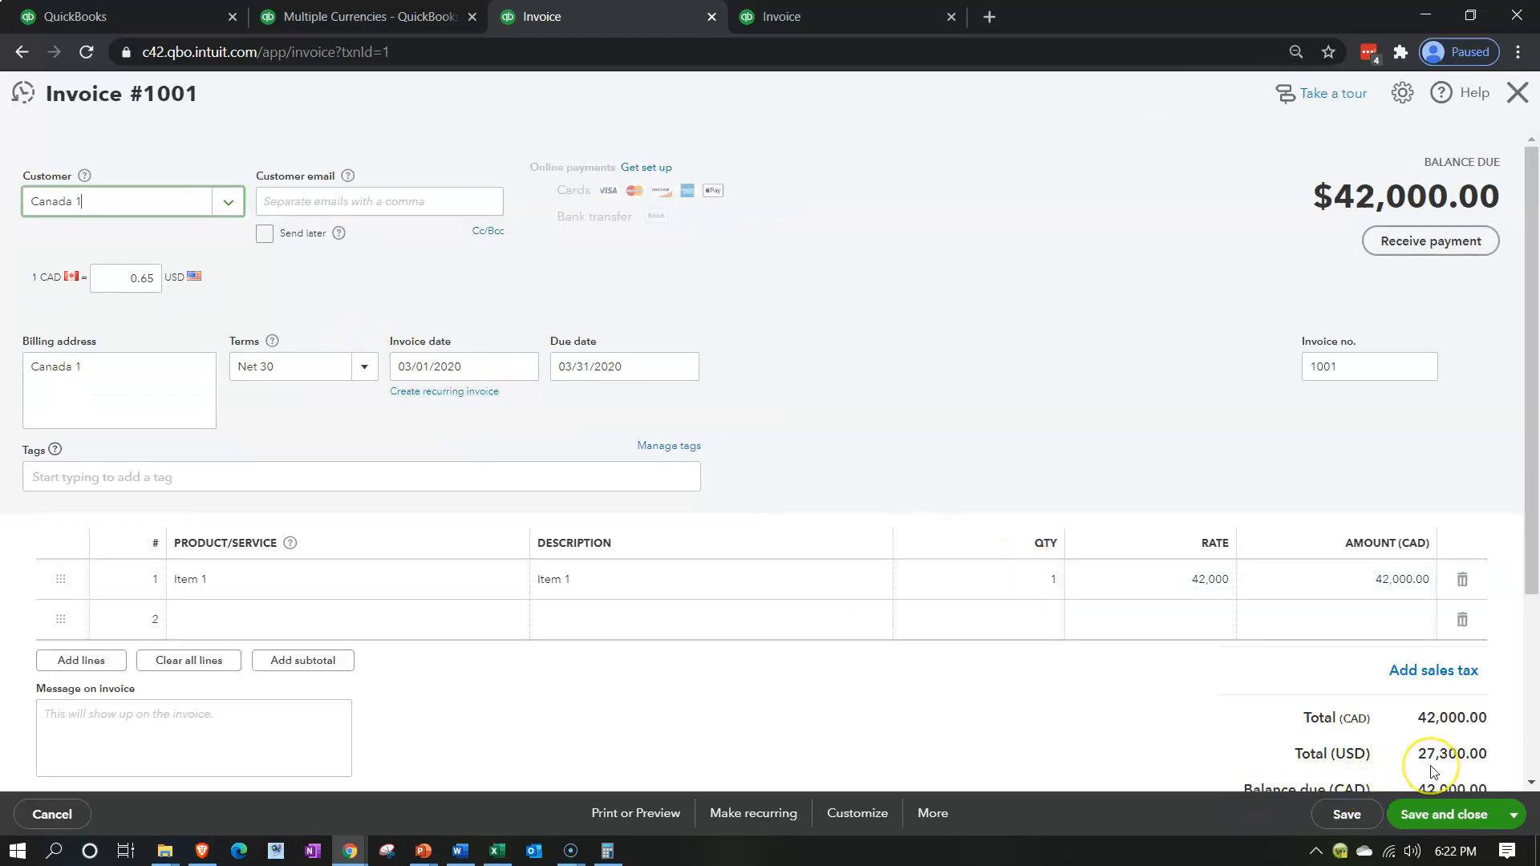
pyautogui.click(1536, 726)
# Compare the CAD and USD totals of the new invoice 1002 with those of invoice 1001
pyautogui.click(778, 14)
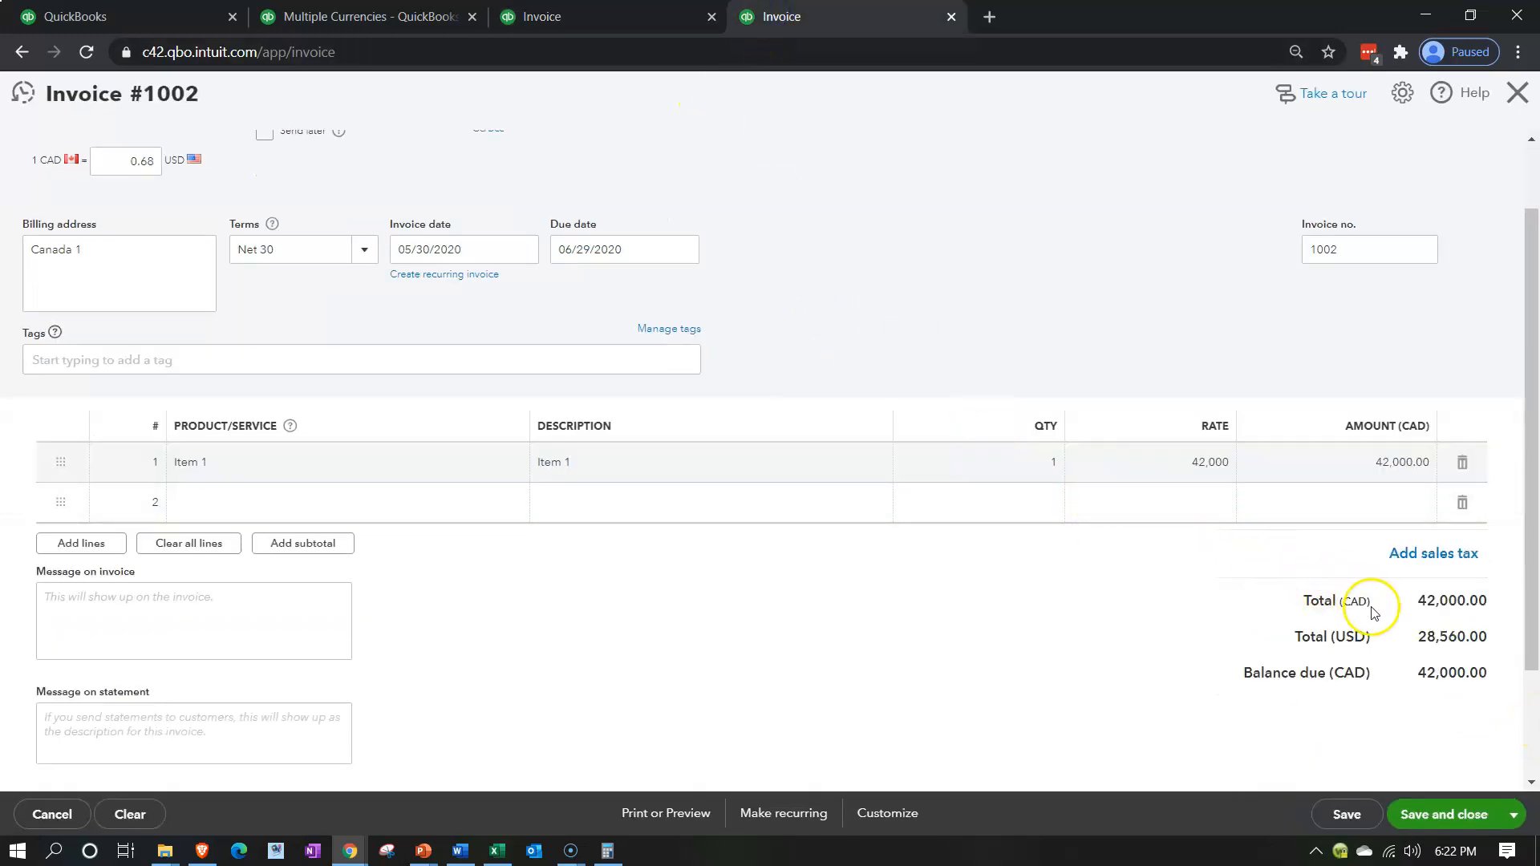
pyautogui.click(1413, 654)
pyautogui.click(1110, 543)
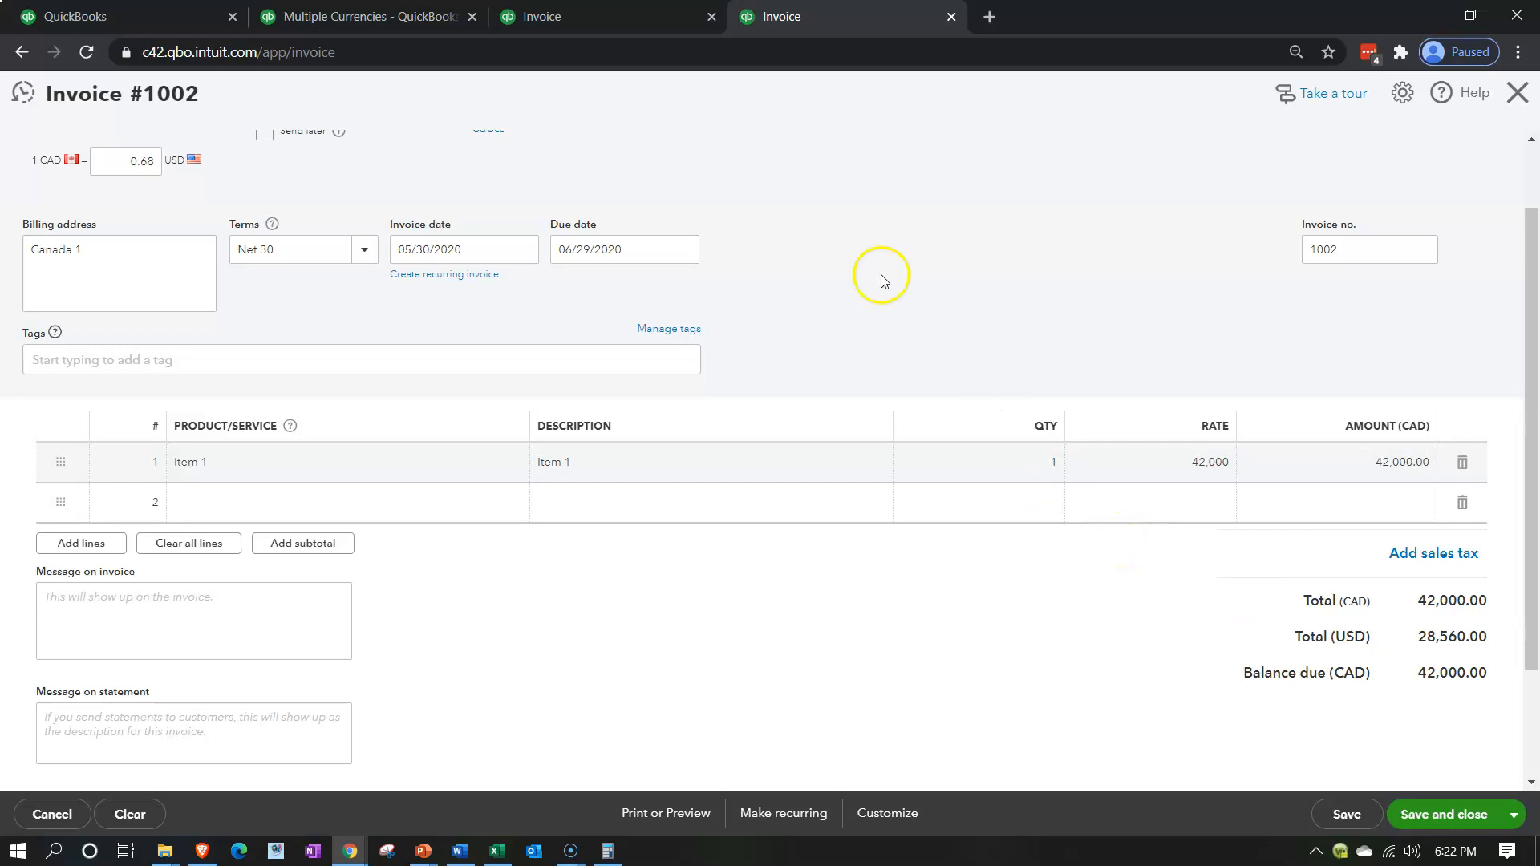
pyautogui.click(629, 16)
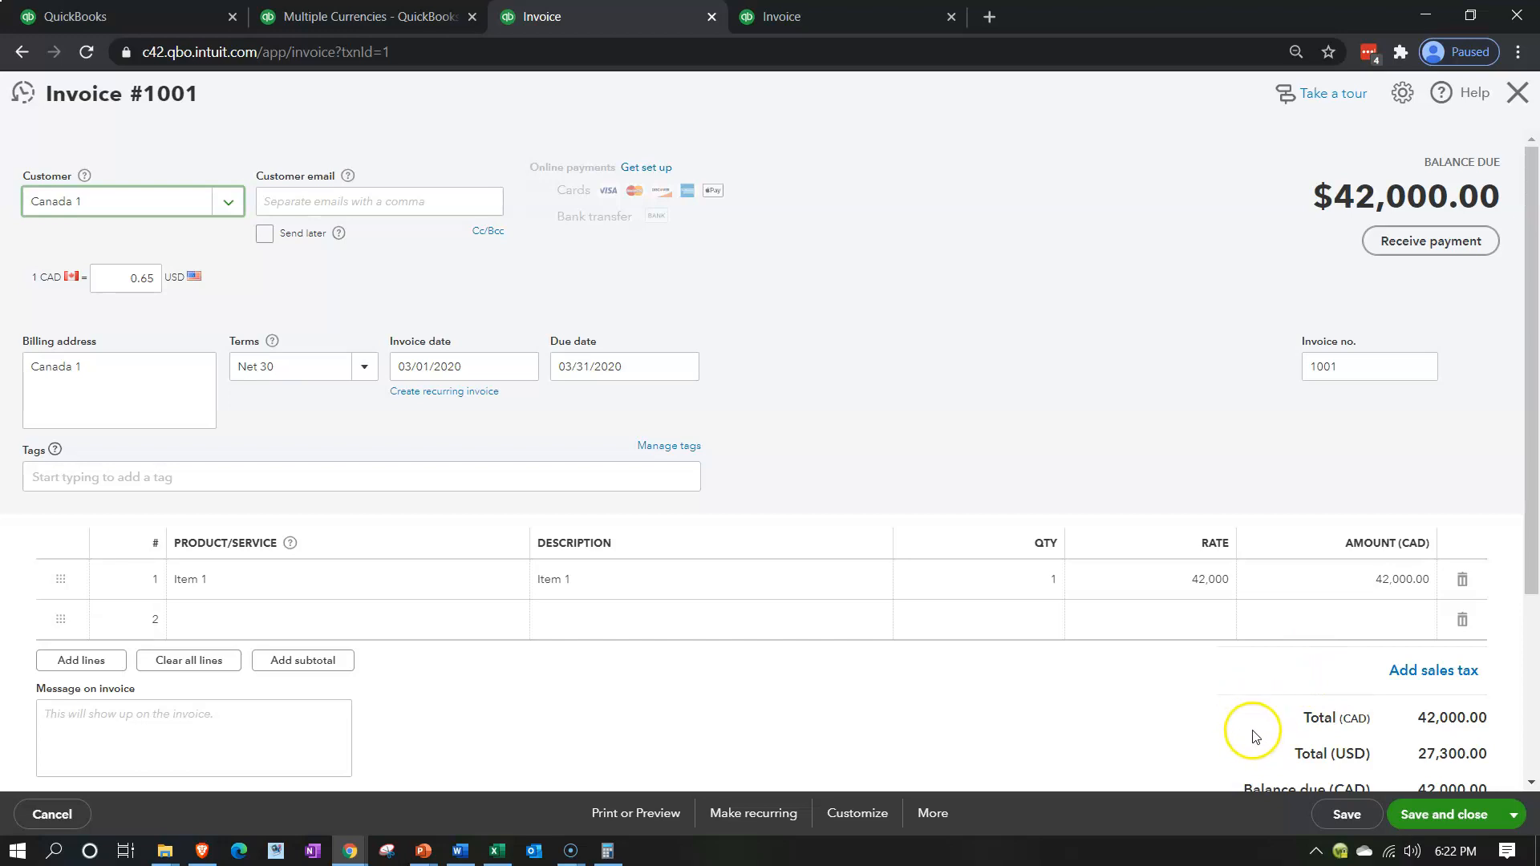
pyautogui.click(857, 18)
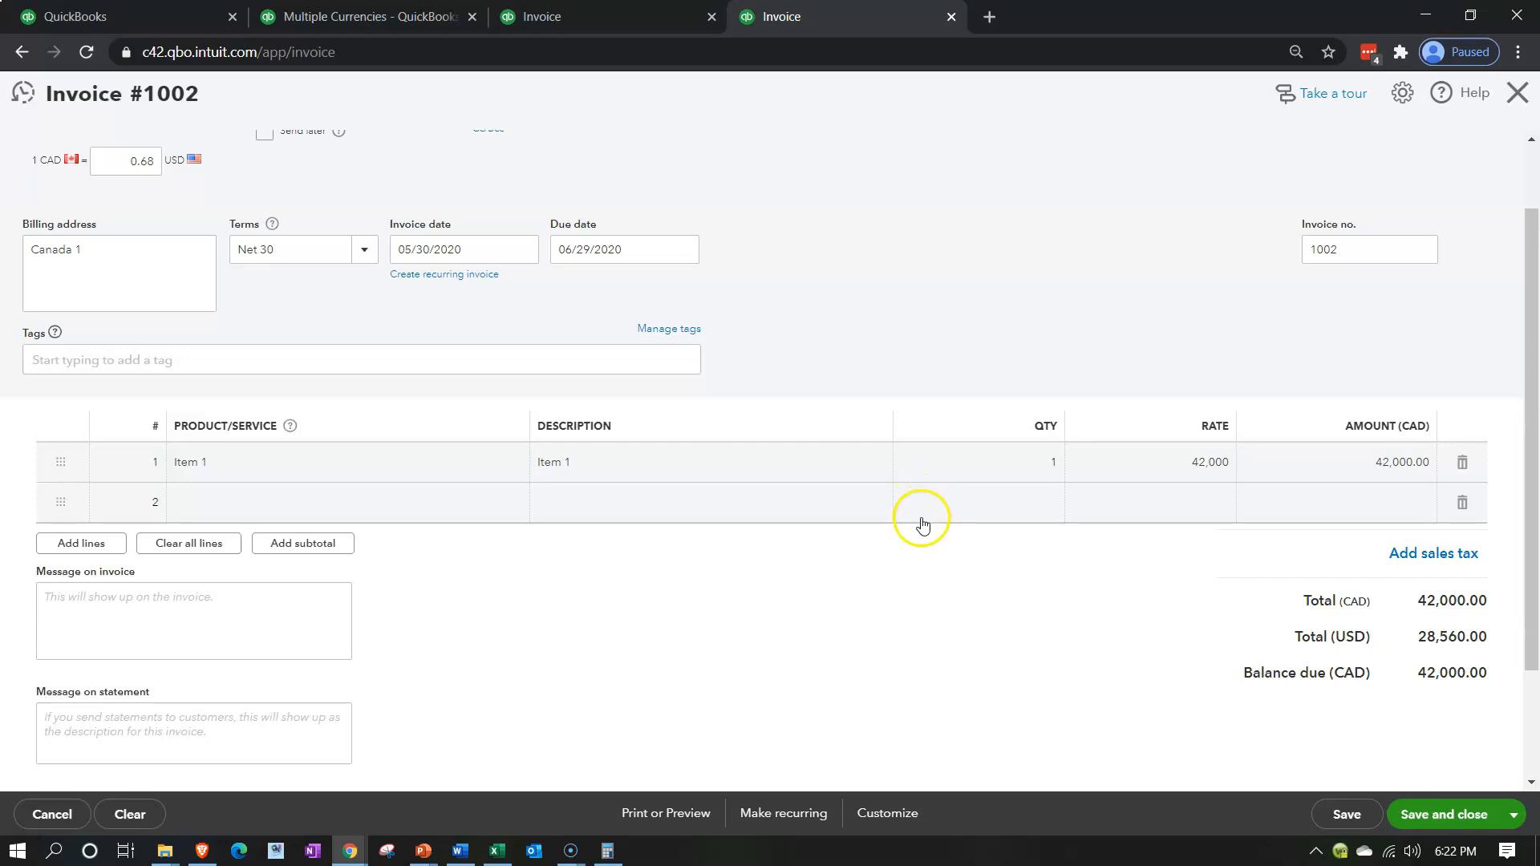
# Start a new journal entry from the QuickBooks dashboard
pyautogui.click(145, 22)
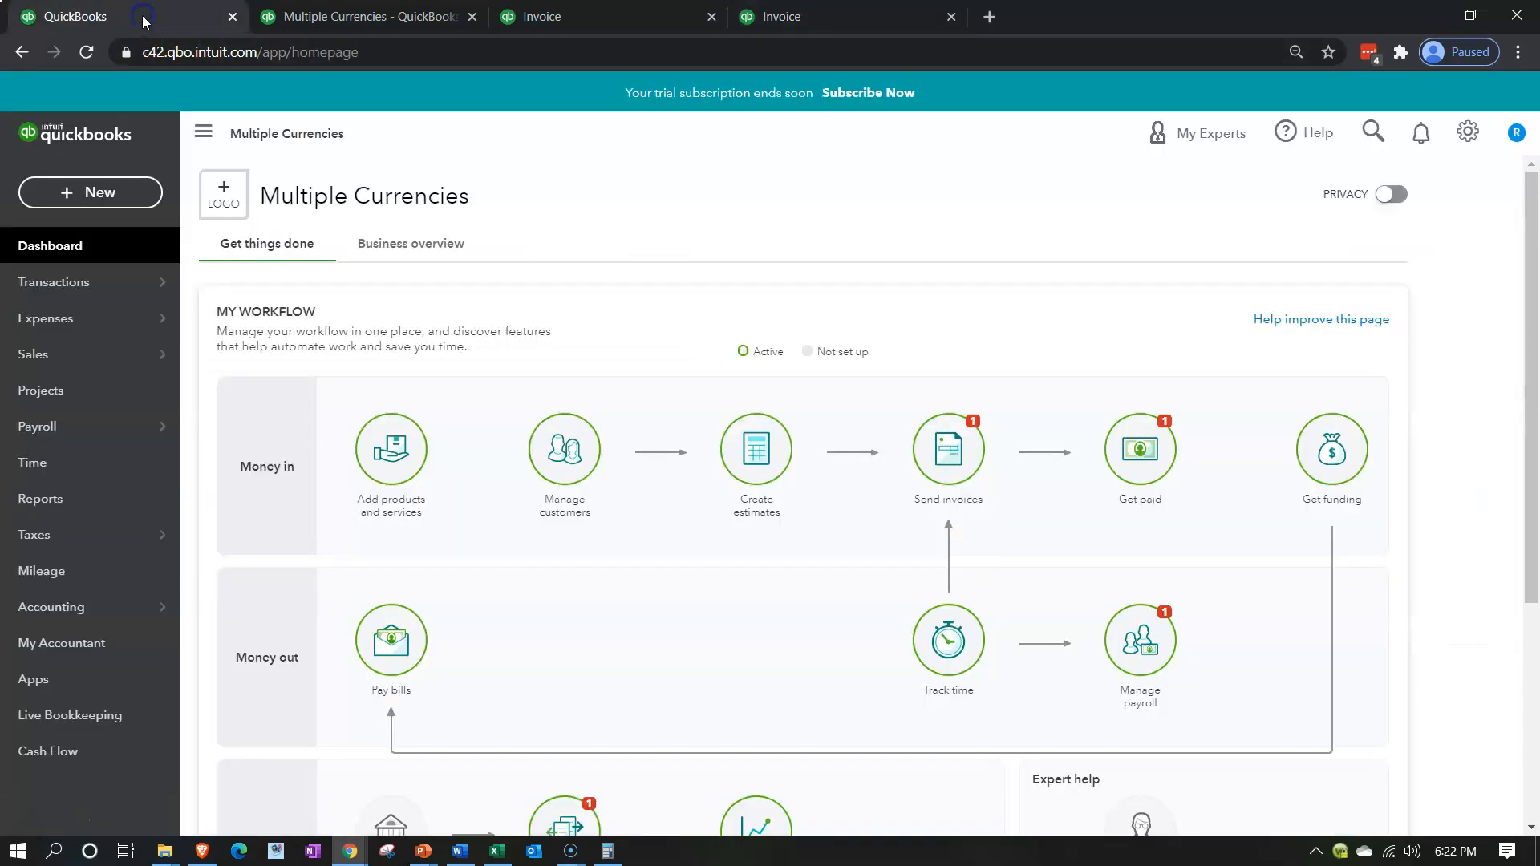
pyautogui.click(97, 193)
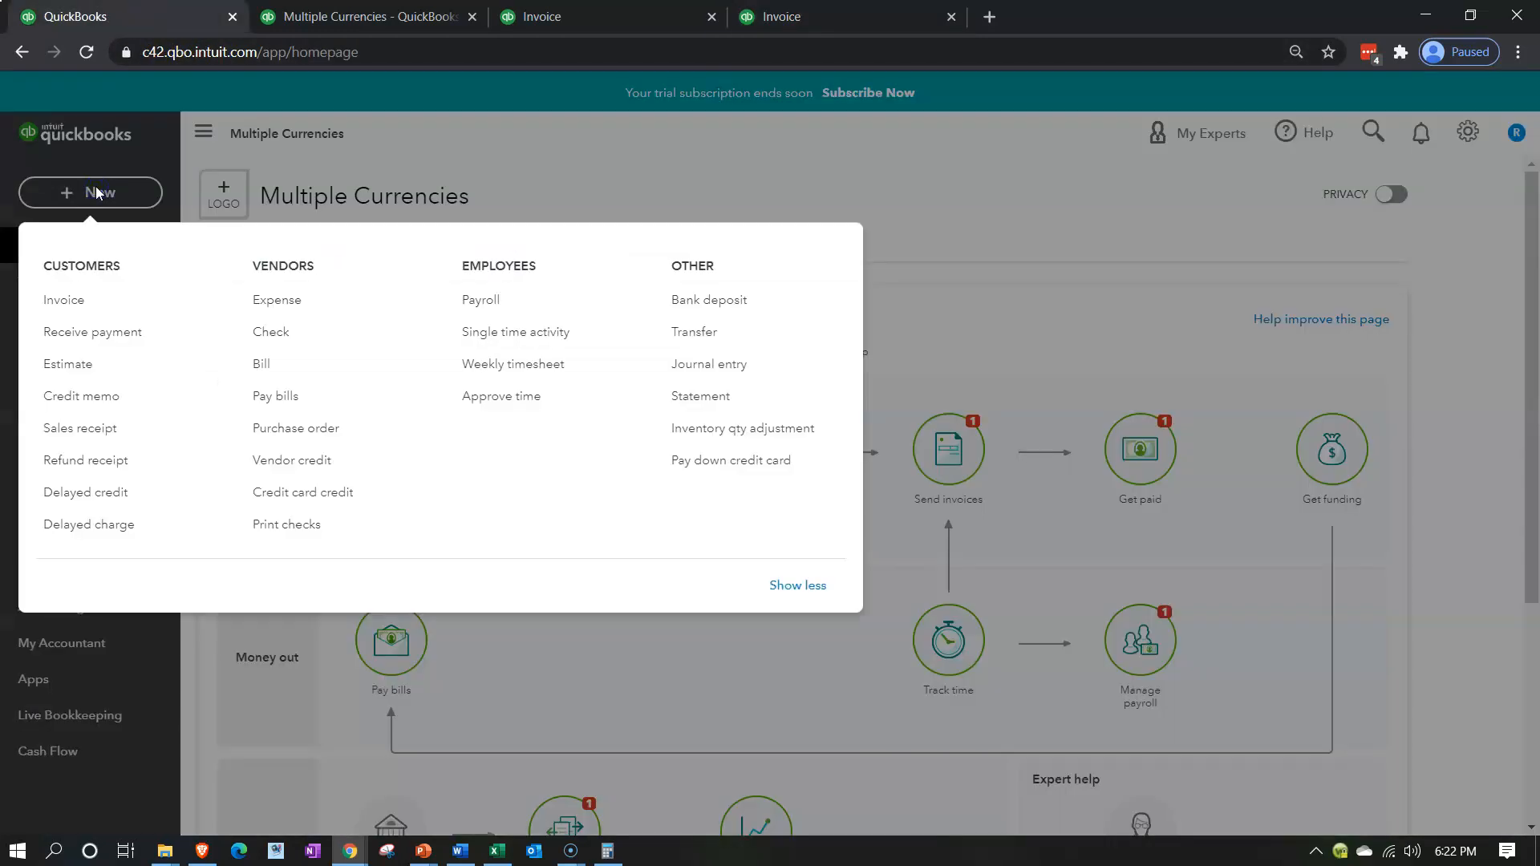
pyautogui.click(690, 377)
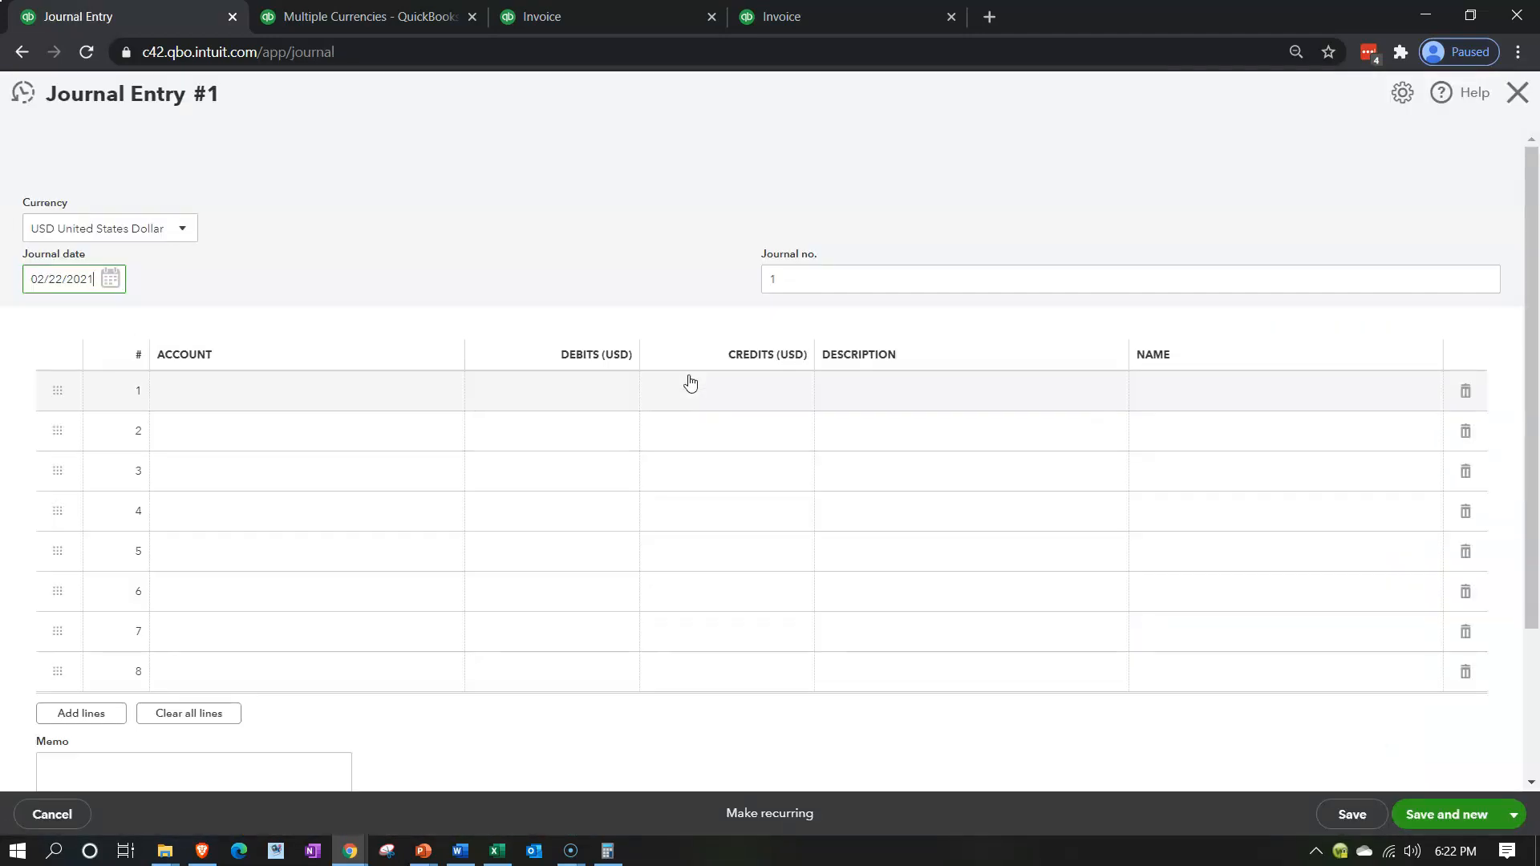
# Review invoices 1001 and 1002 again for the receivable difference, and return to the blank journal entry
pyautogui.click(594, 20)
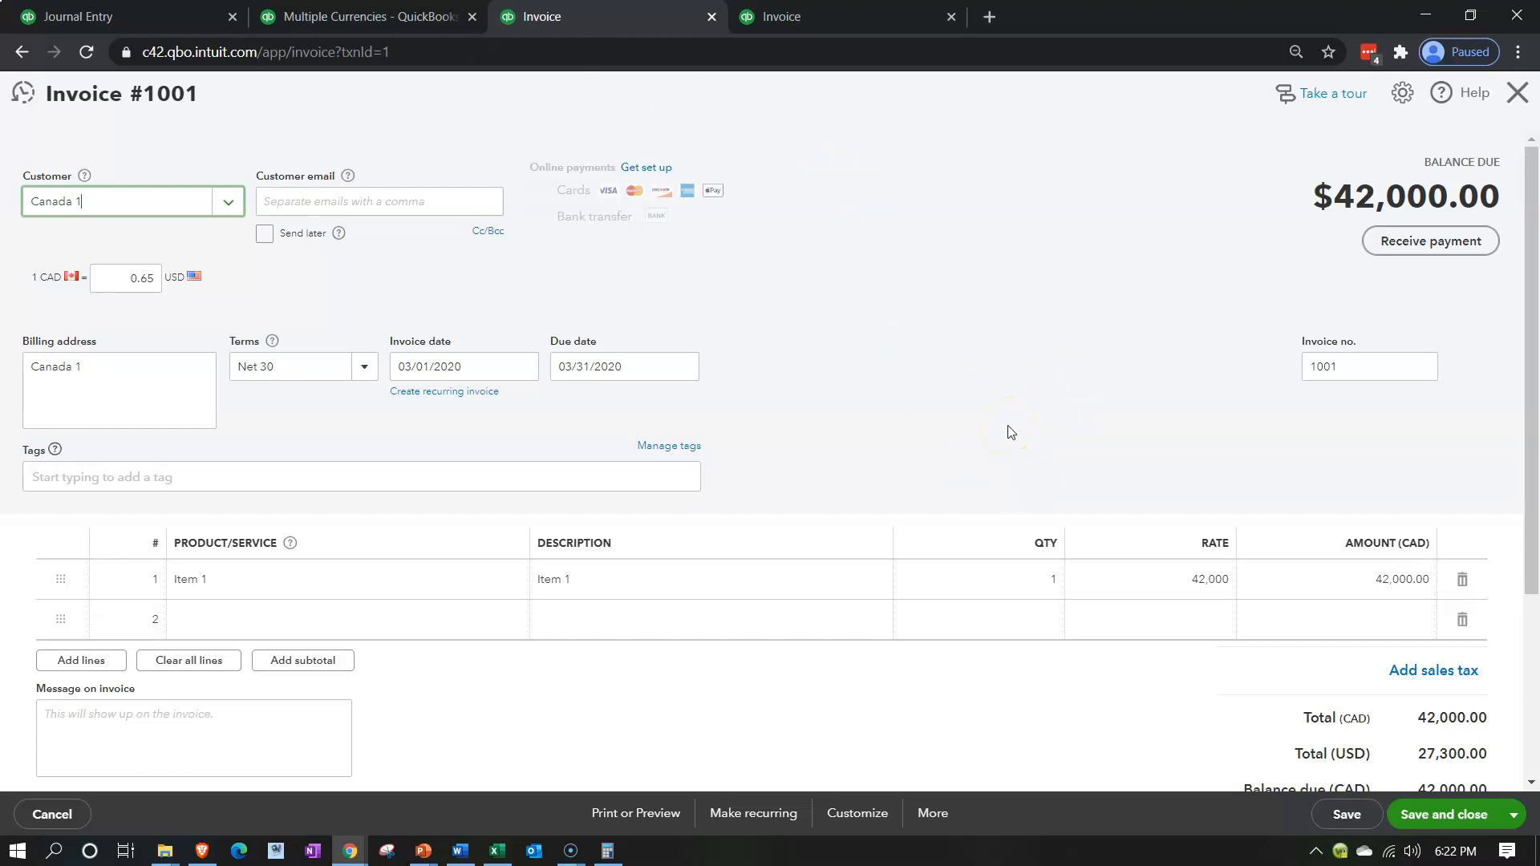
pyautogui.click(779, 15)
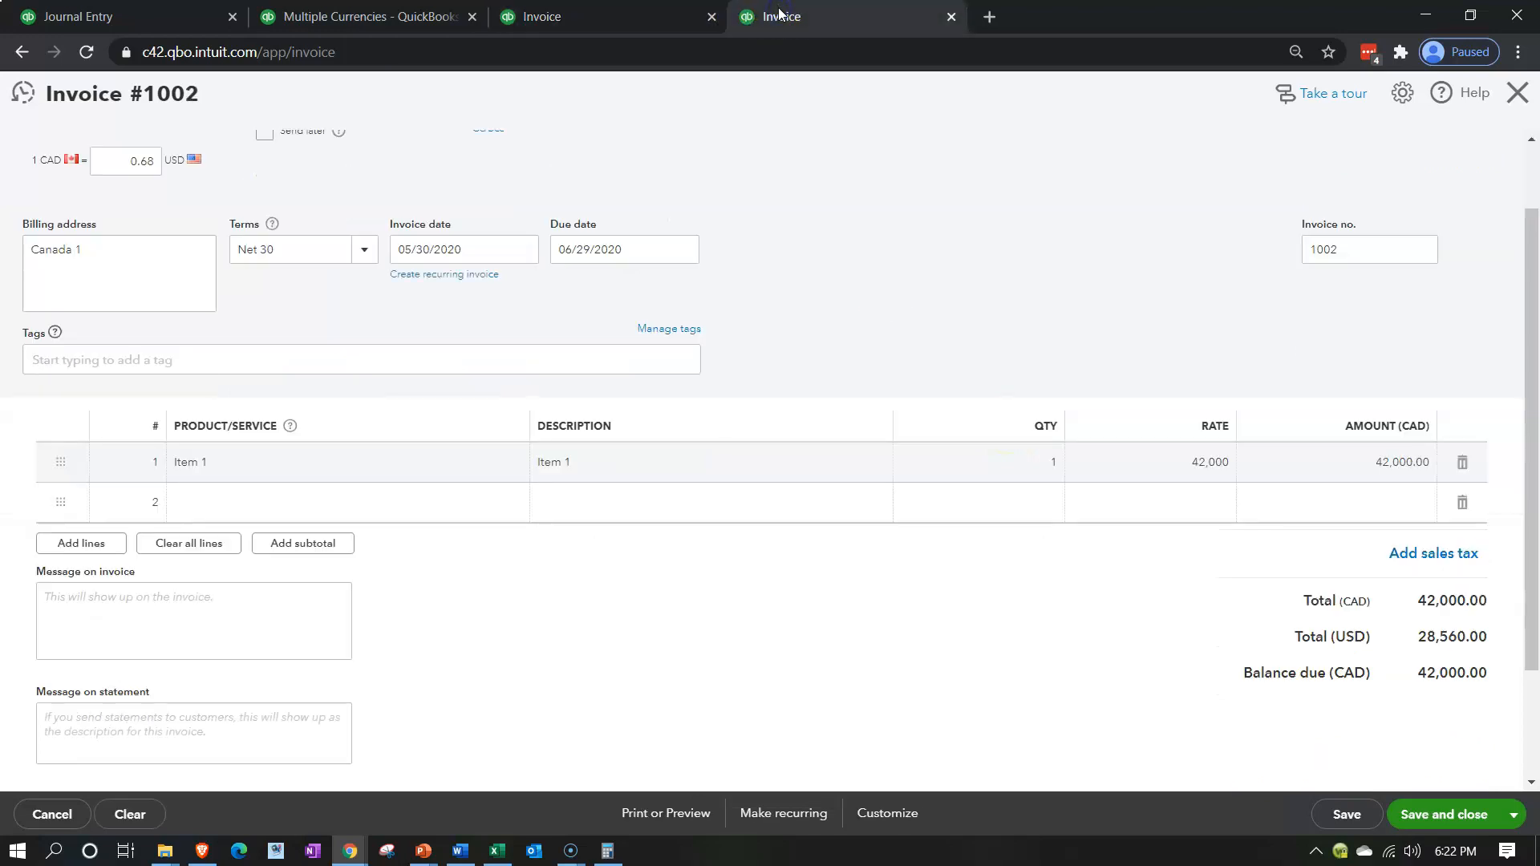
pyautogui.click(635, 14)
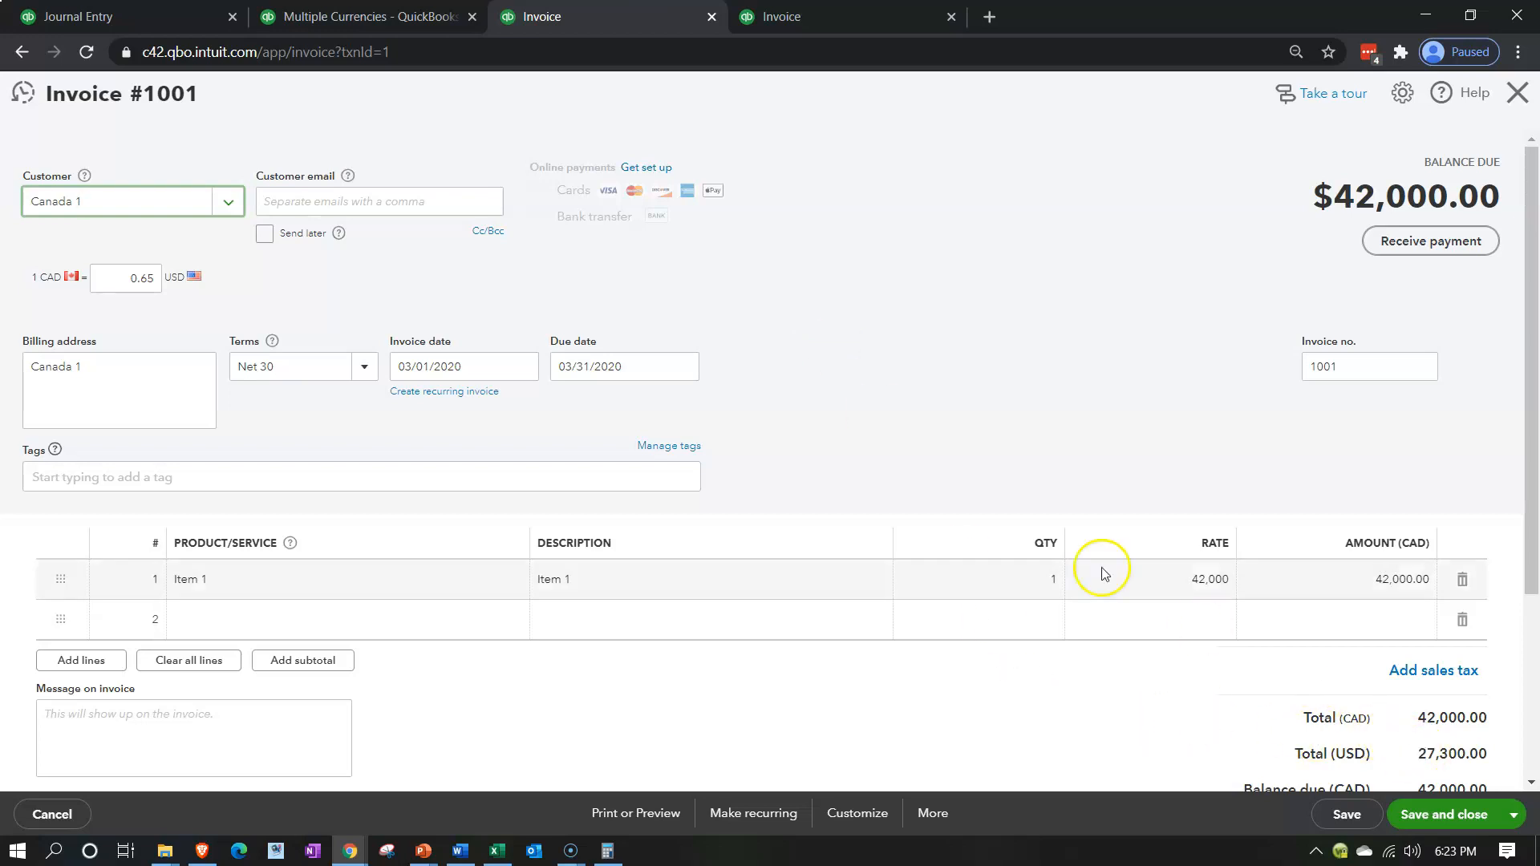
pyautogui.click(138, 19)
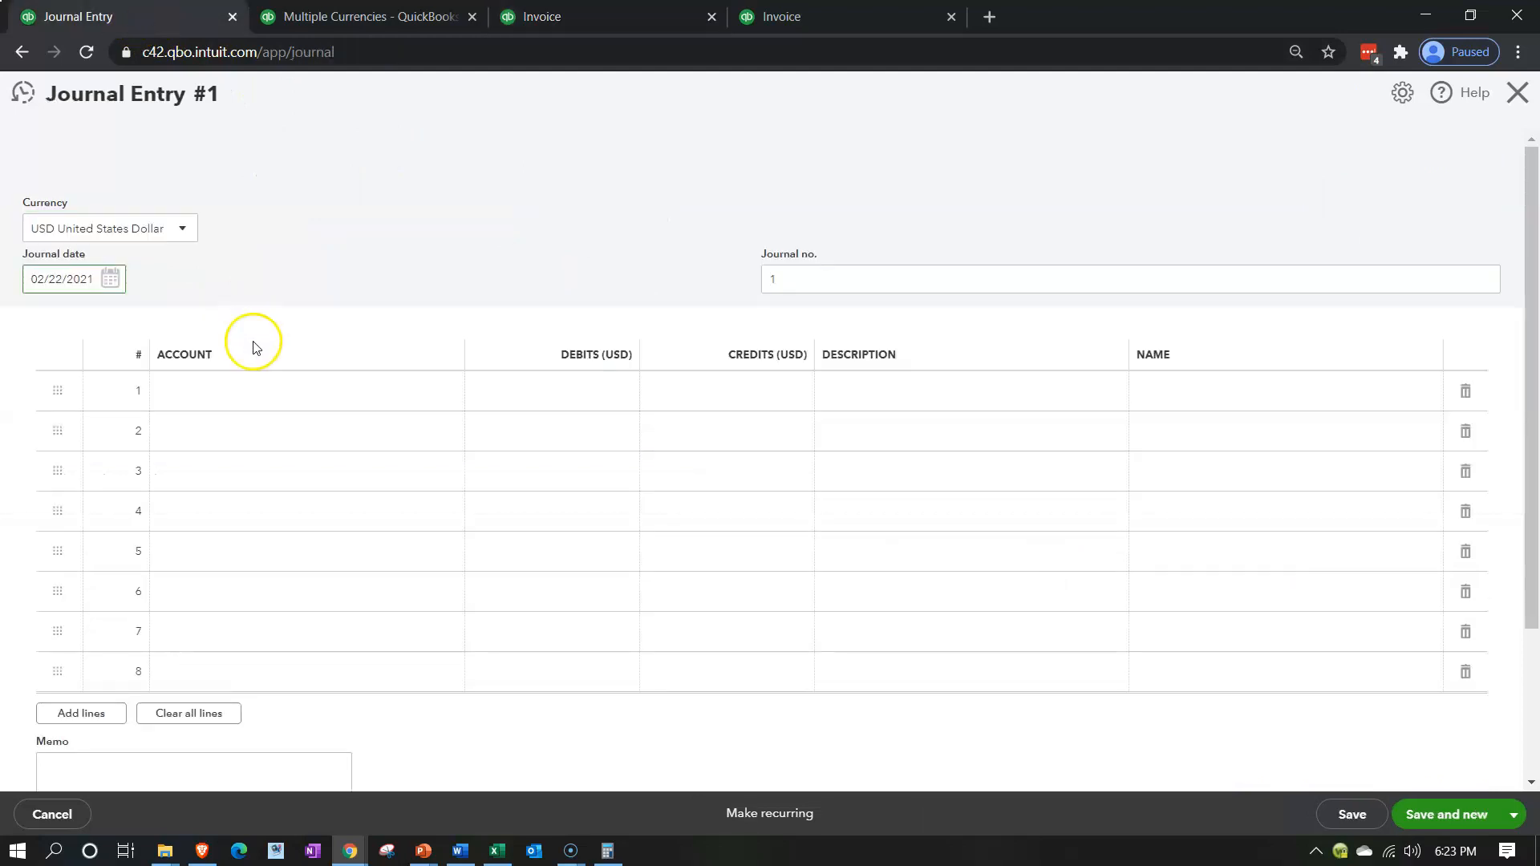
# Add a new account named Accounts Receivable CAD ADJ on the first line of the journal entry
pyautogui.click(244, 404)
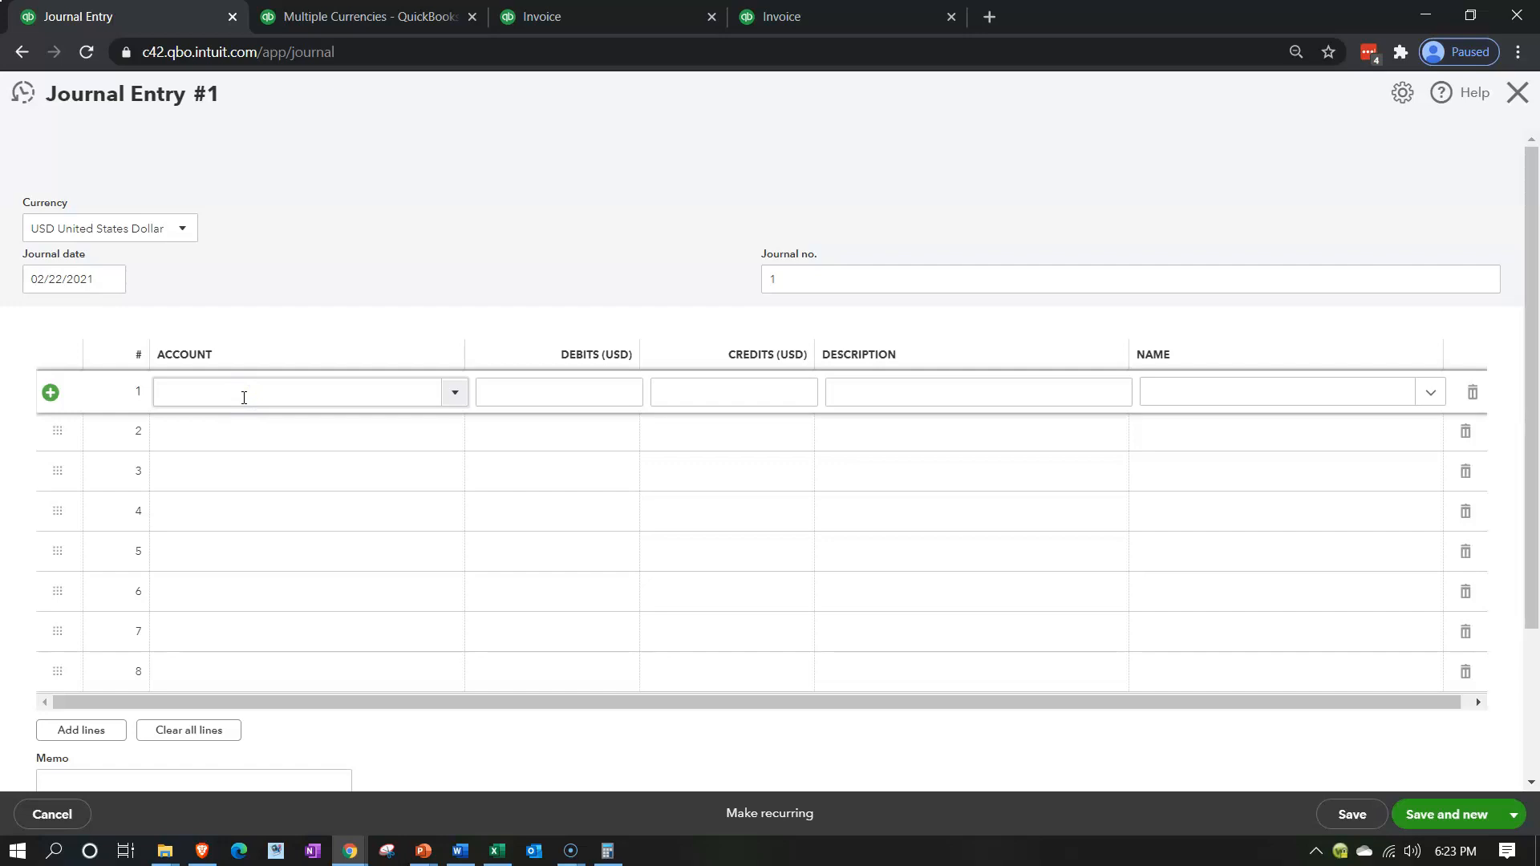
pyautogui.click(244, 398)
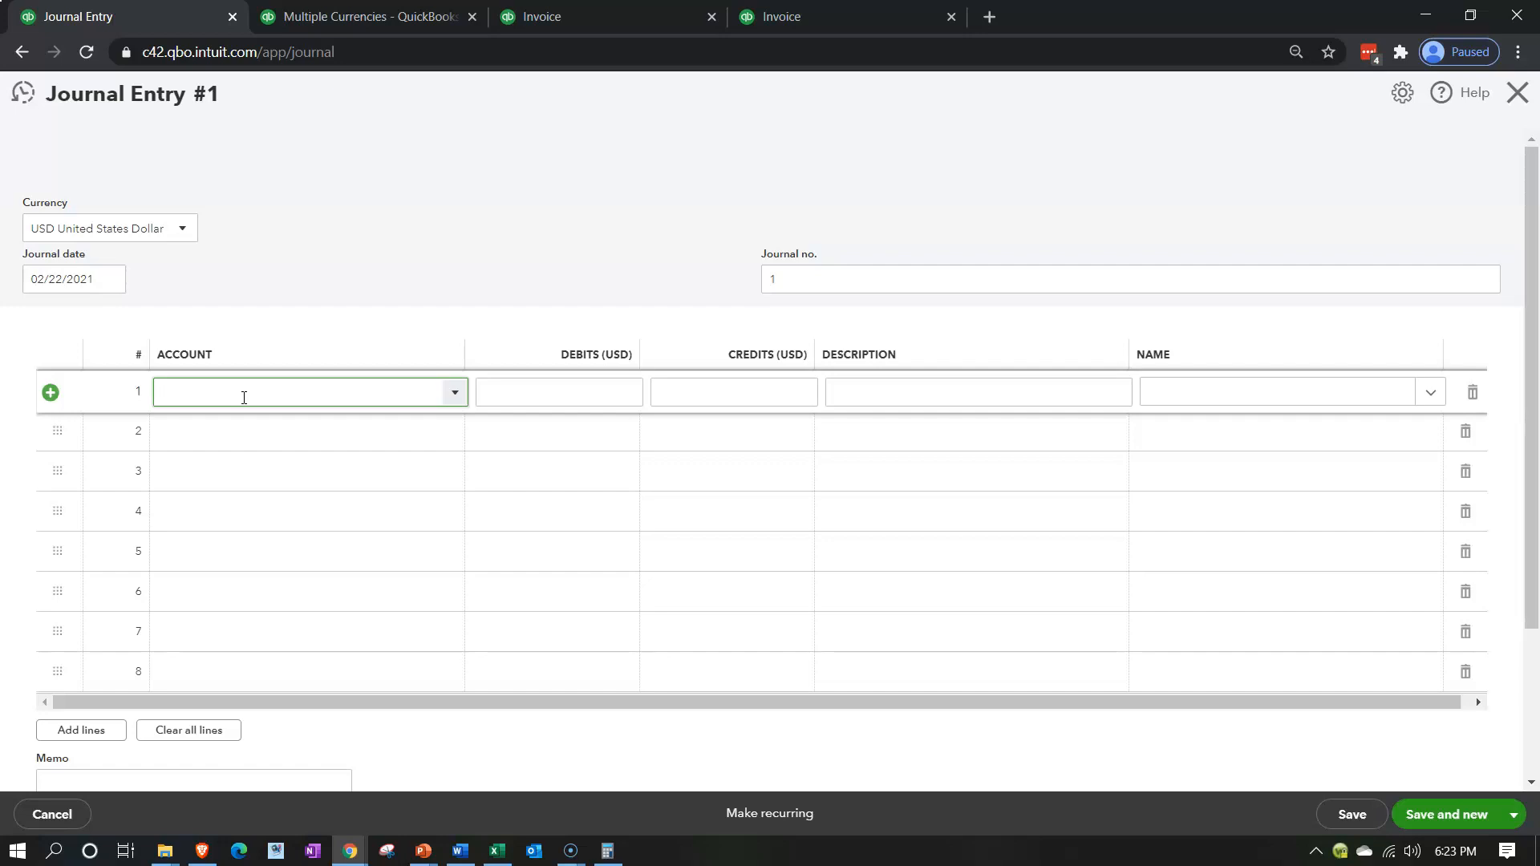
pyautogui.click(228, 397)
pyautogui.write('Accounts')
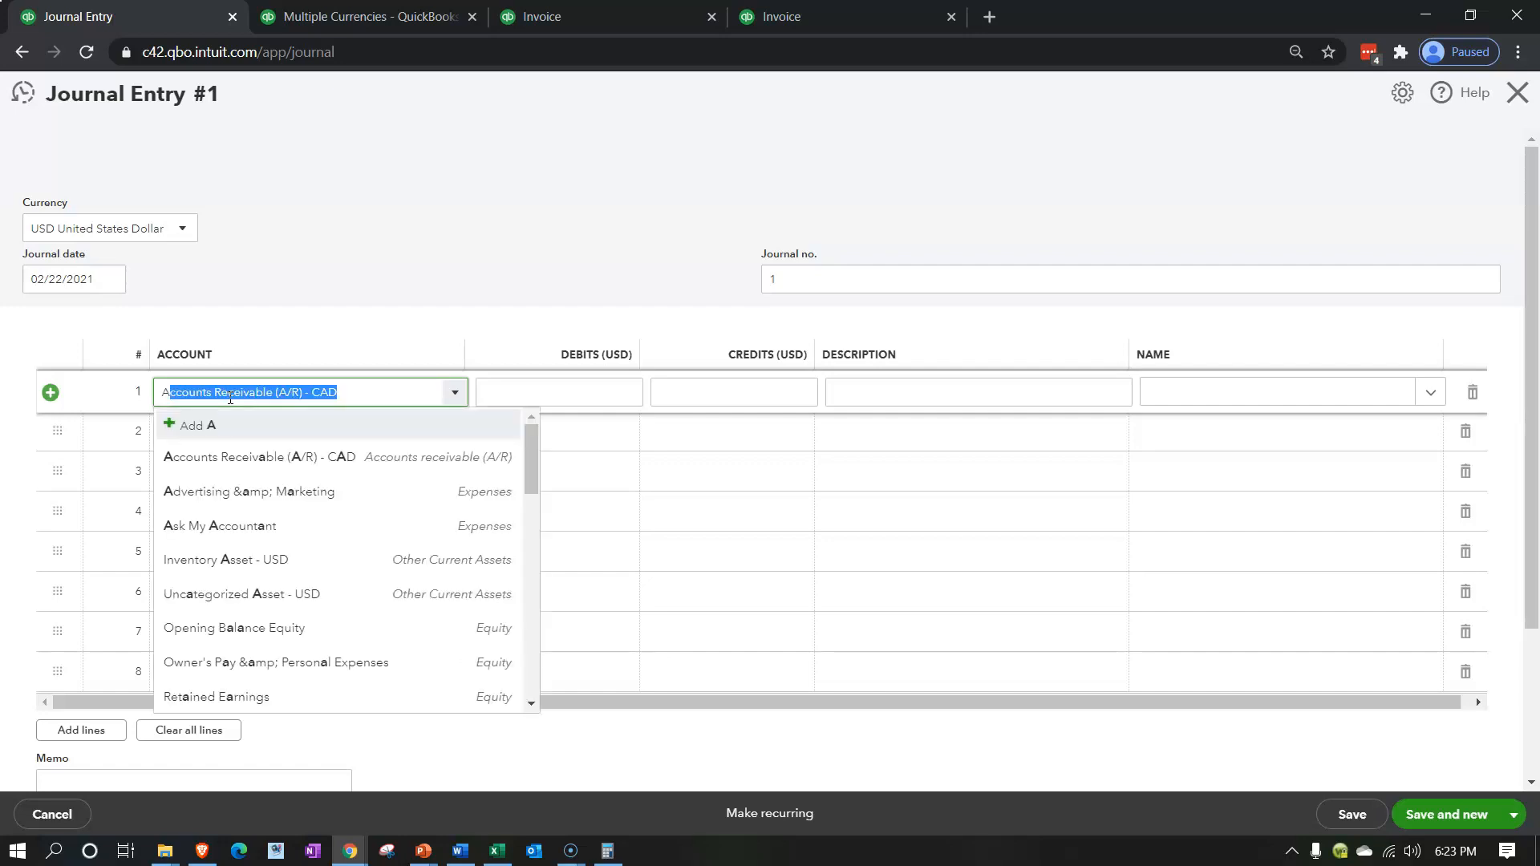
pyautogui.write(' Receivalb')
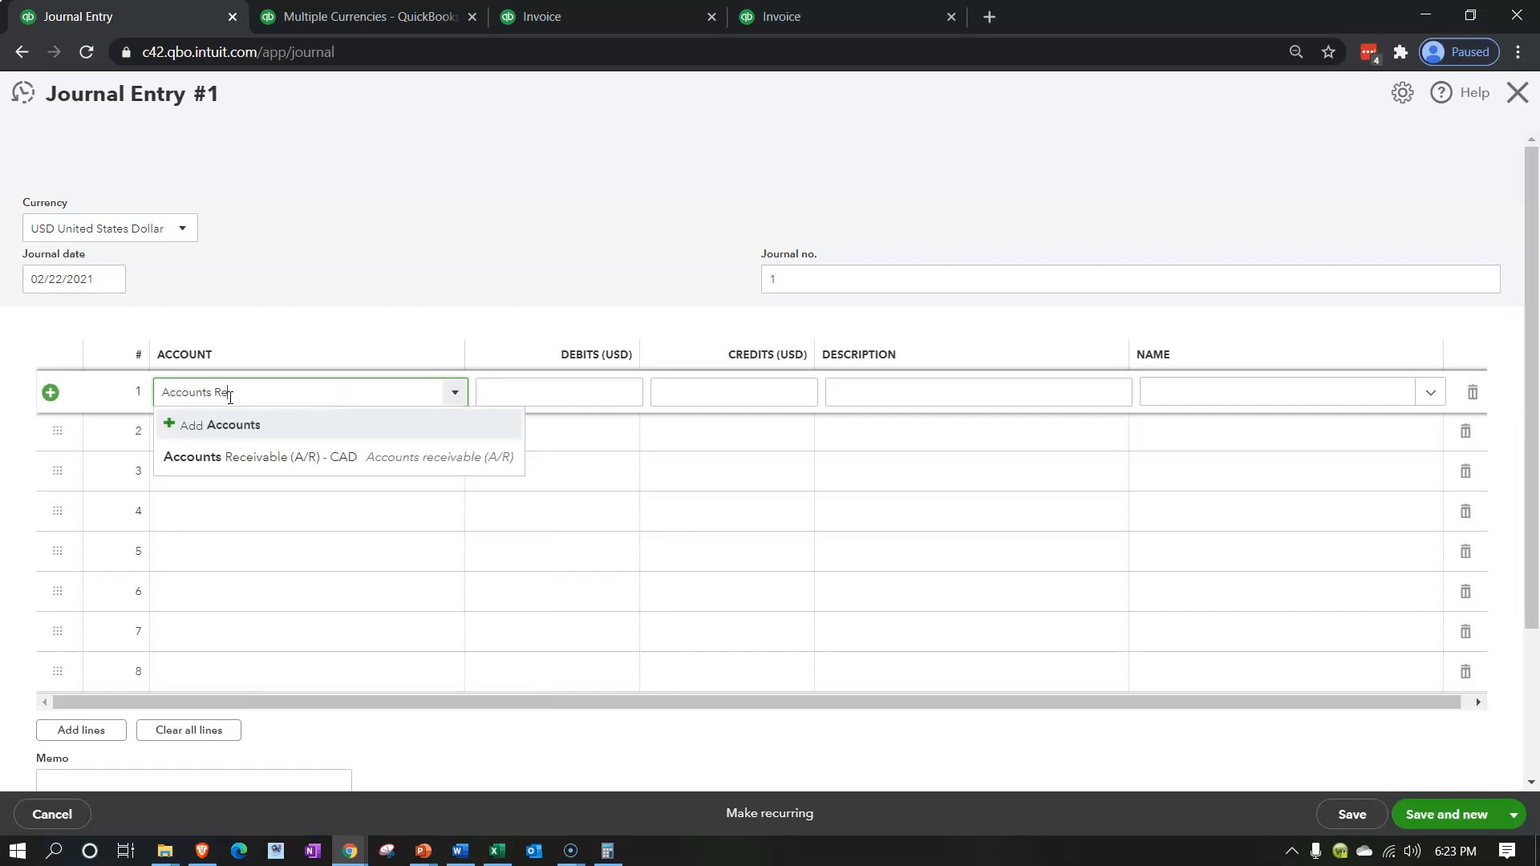
pyautogui.press('BackSpace')
pyautogui.press('BackSpace')
pyautogui.press('BackSpace')
pyautogui.write('ble A')
pyautogui.write('D')
pyautogui.press('BackSpace')
pyautogui.press('BackSpace')
pyautogui.write('CAD ADJ')
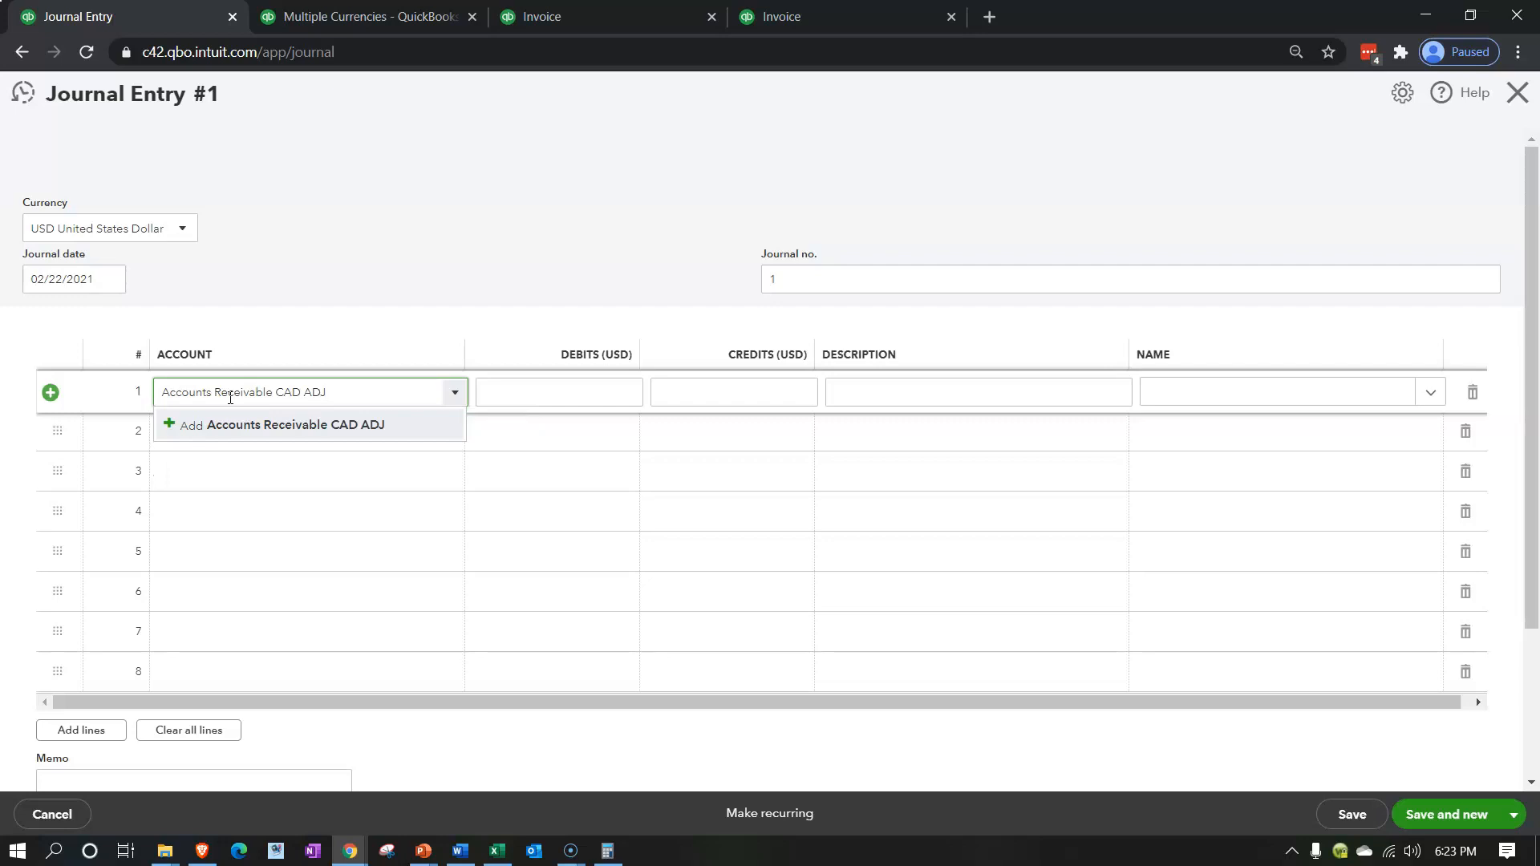
pyautogui.press('Tab')
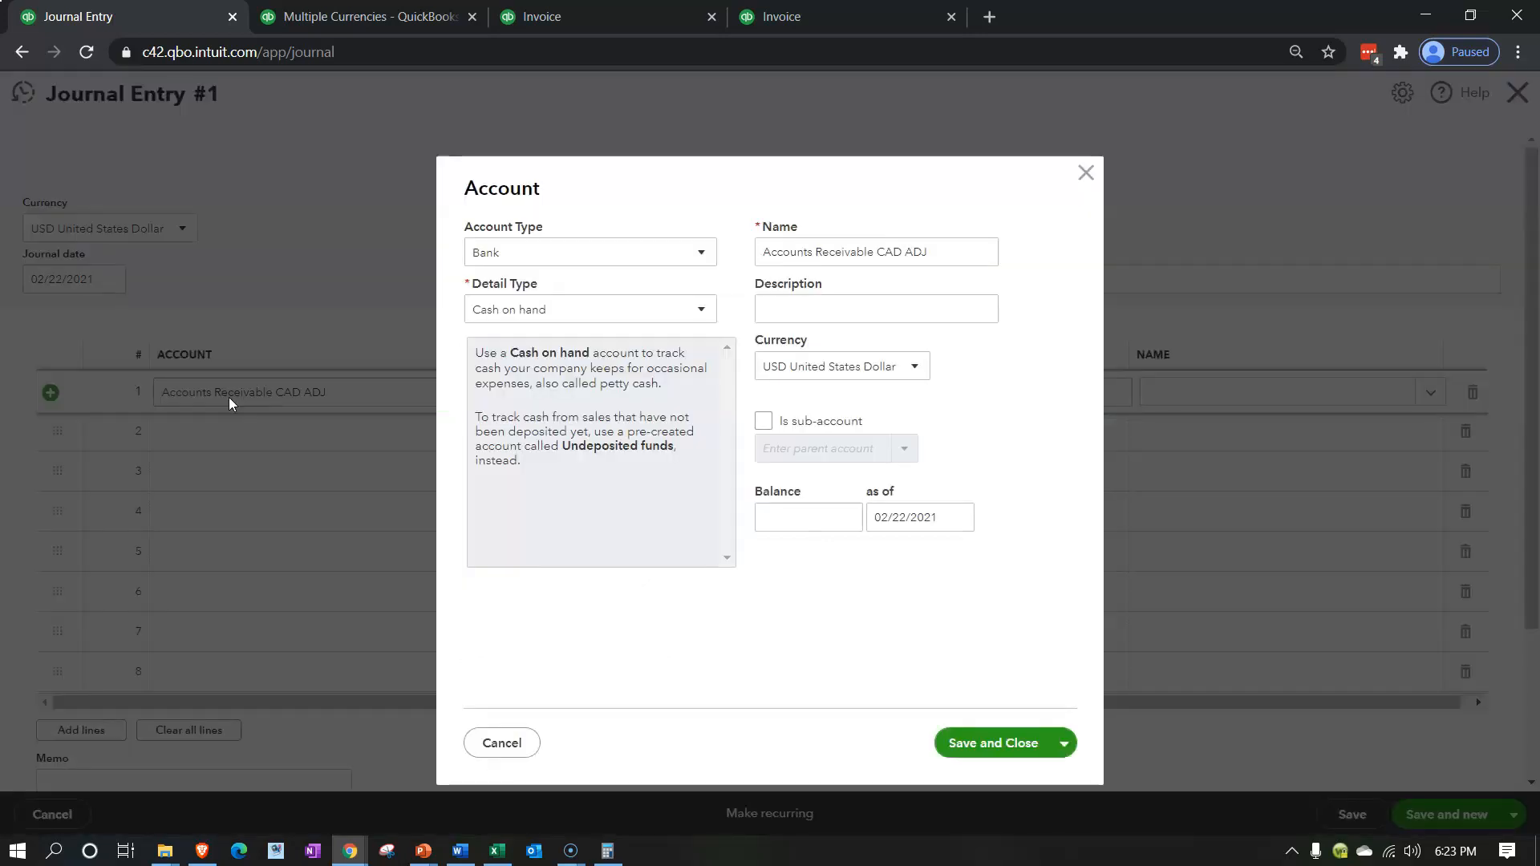
# Set the new account's type and detail type both to Other Current Assets and save the account
pyautogui.click(625, 259)
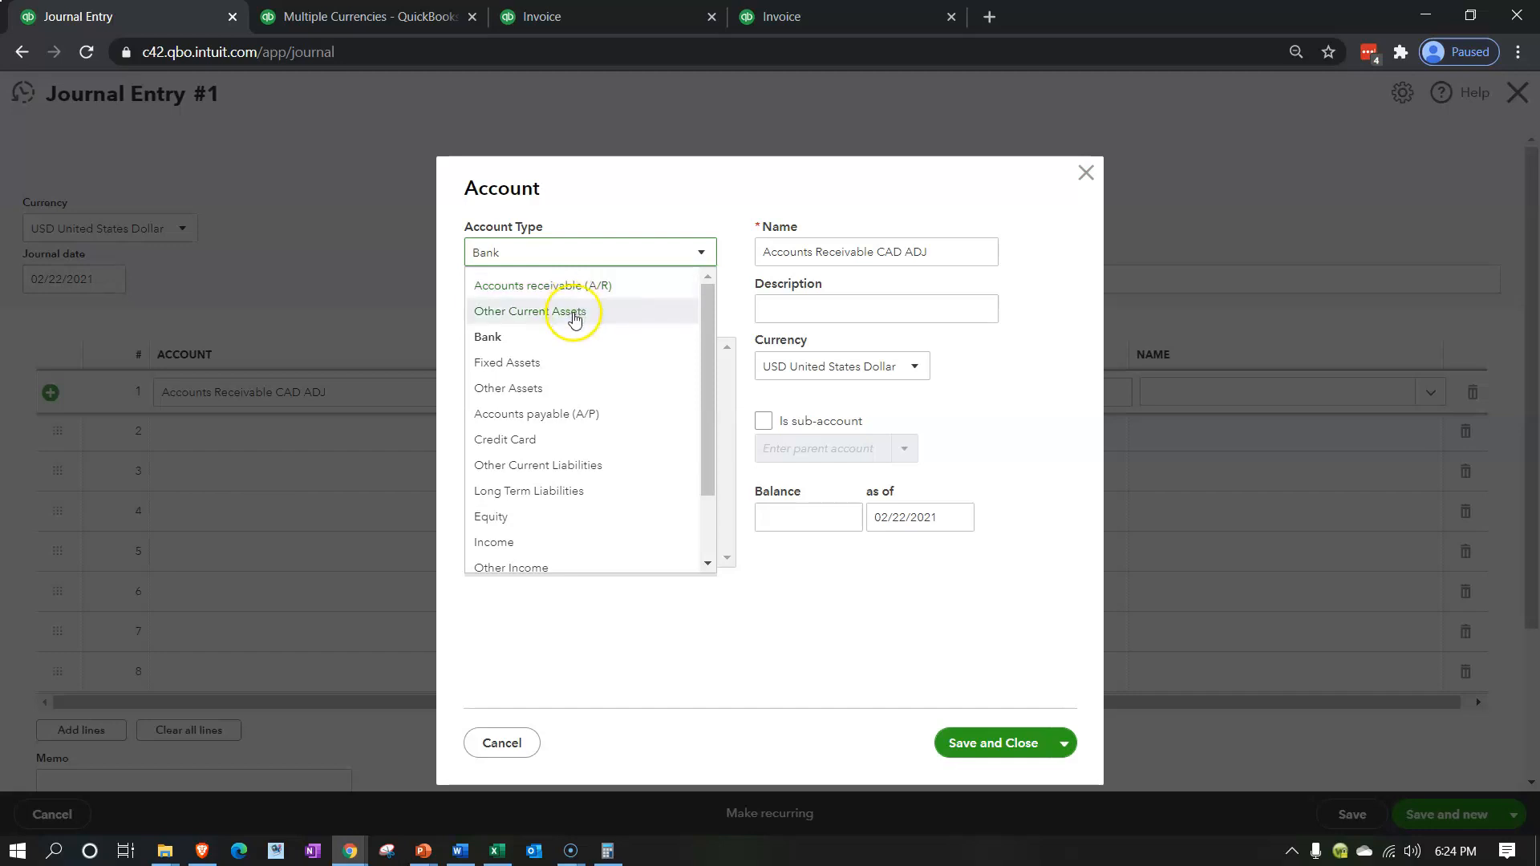
pyautogui.click(577, 310)
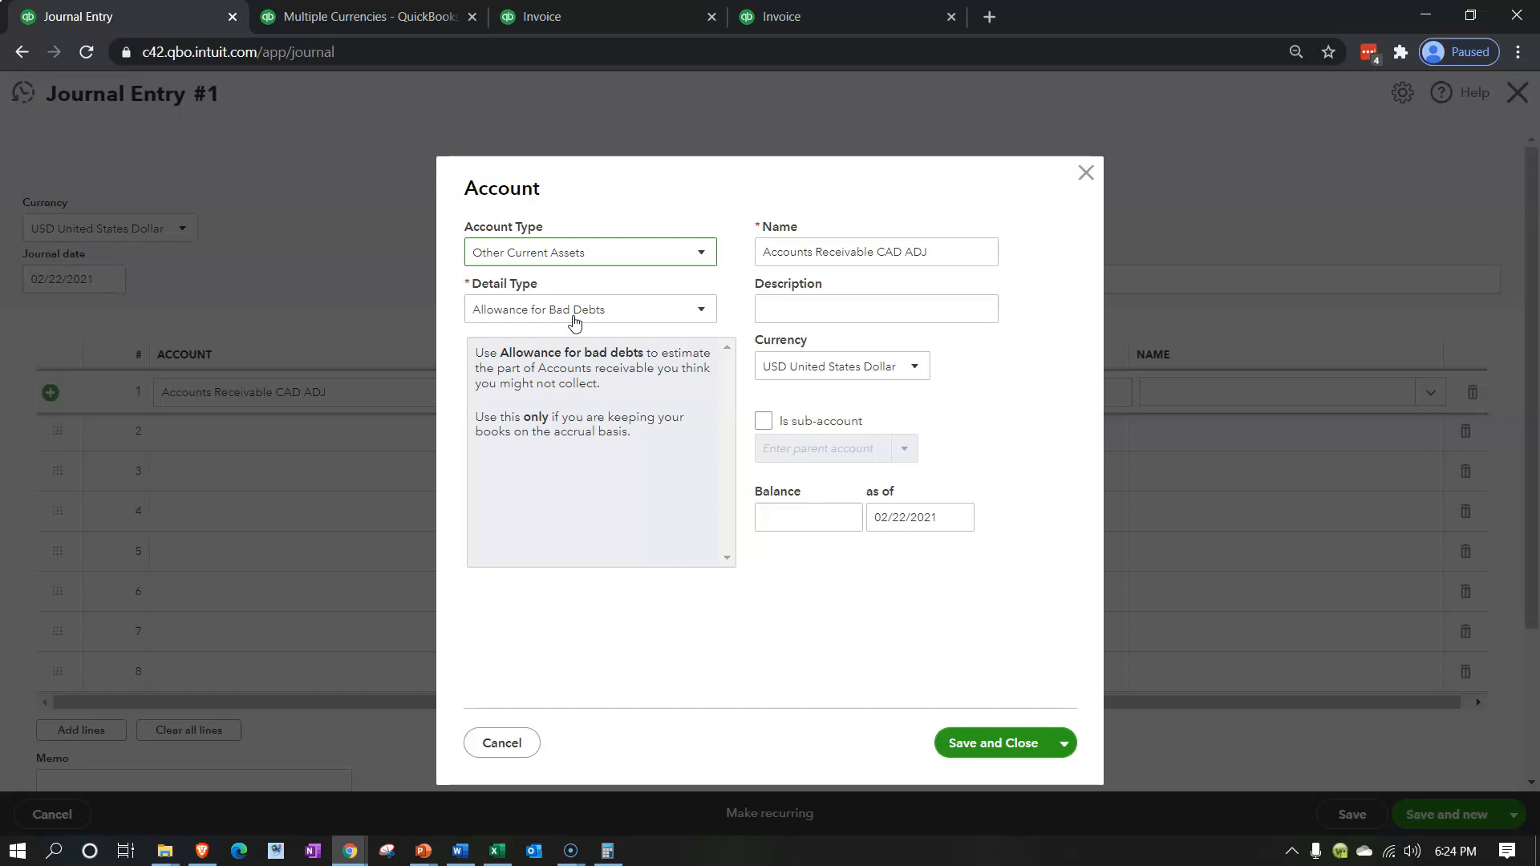
pyautogui.click(703, 312)
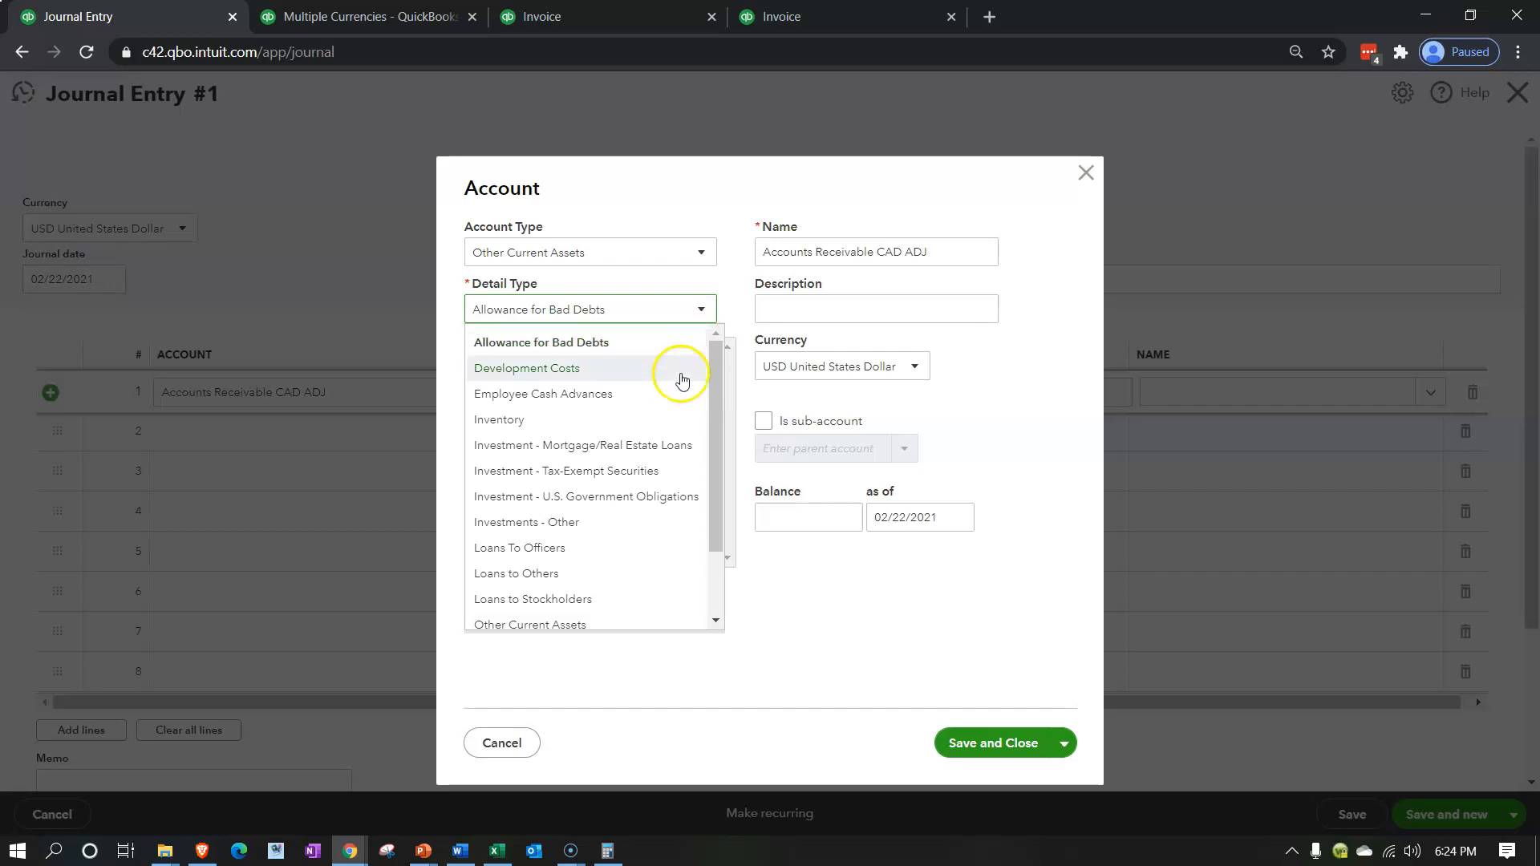
pyautogui.scroll(-1, 657, 441)
pyautogui.scroll(-2, 658, 443)
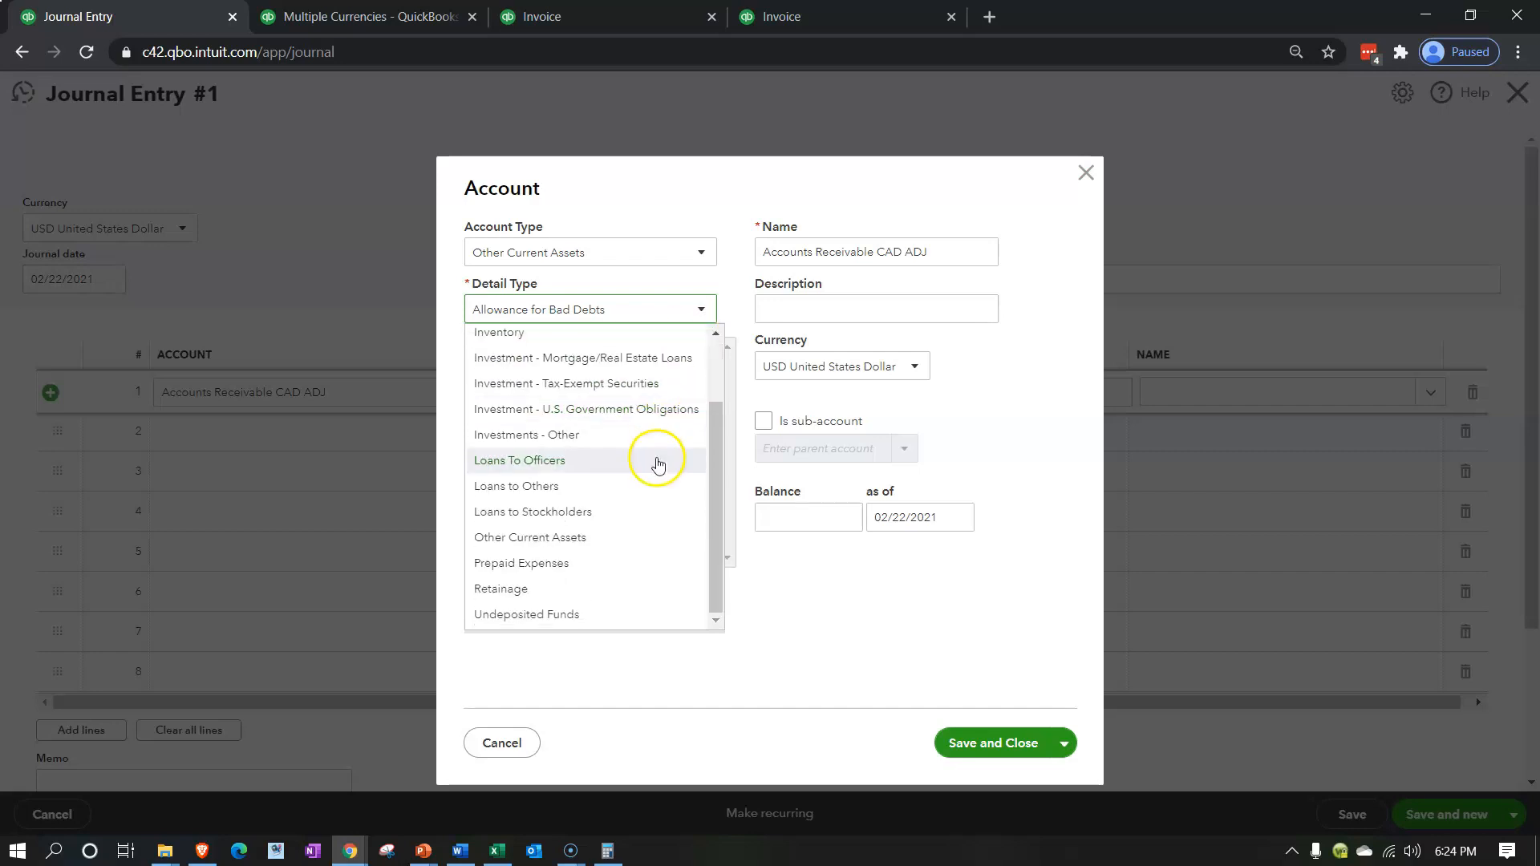
pyautogui.click(633, 539)
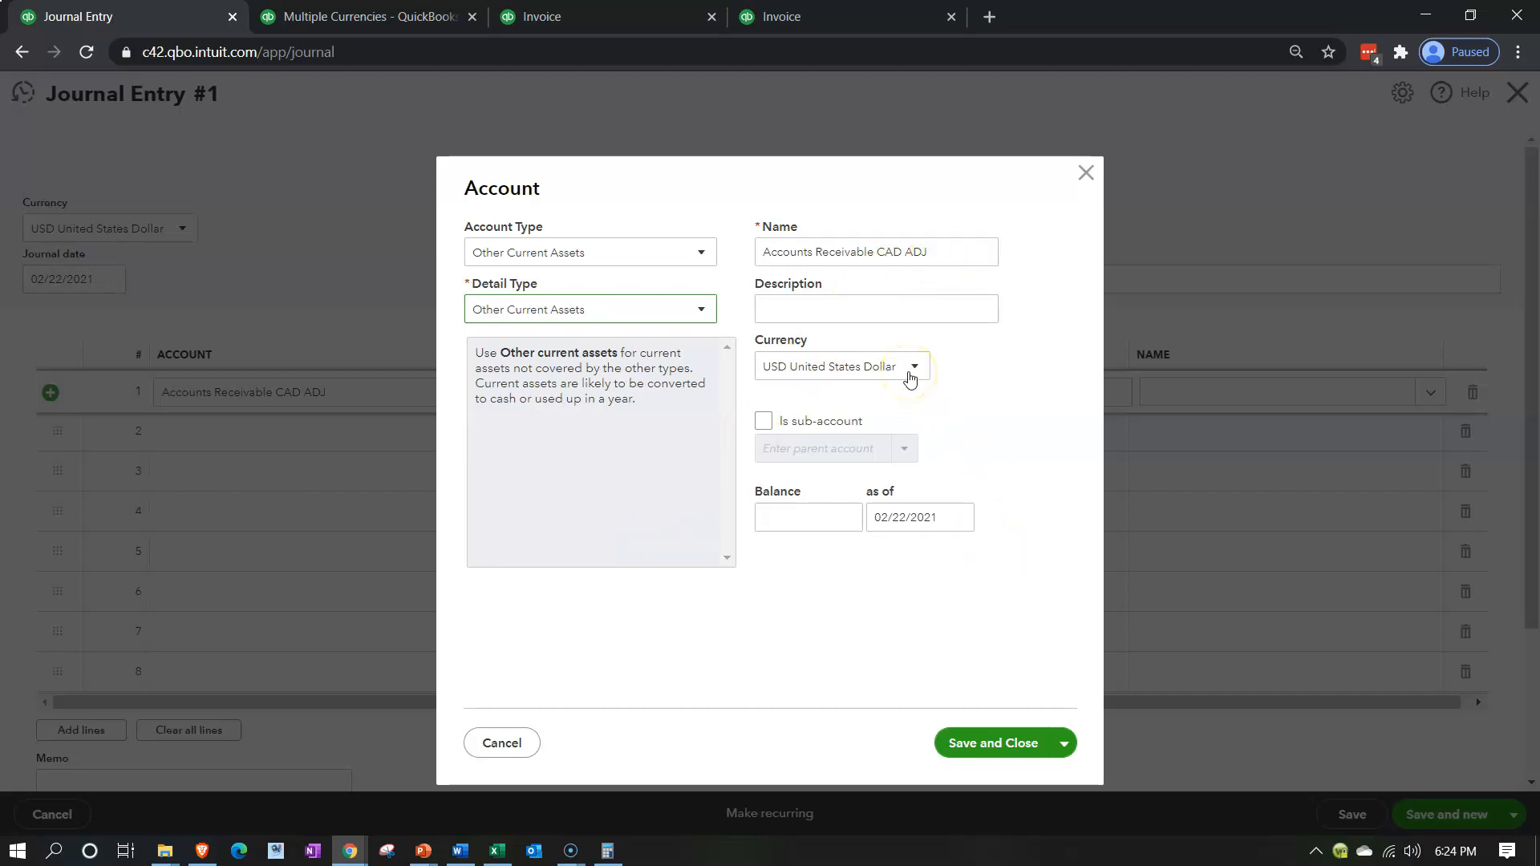
pyautogui.click(999, 744)
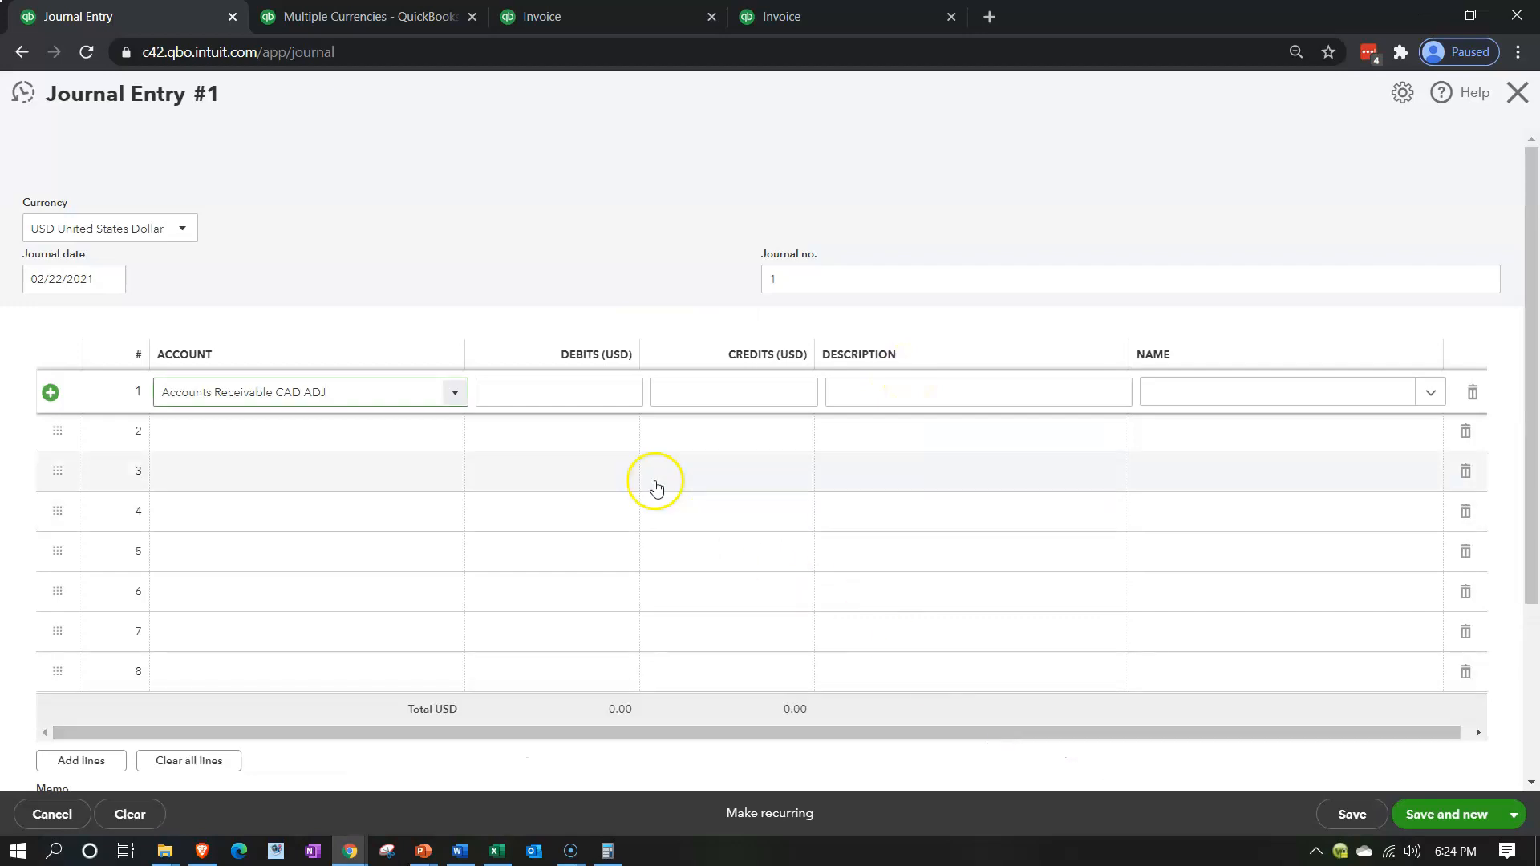
# Credit the first line with invoice 1001's USD total of 27,300 and describe it as Adj Entry
pyautogui.click(583, 396)
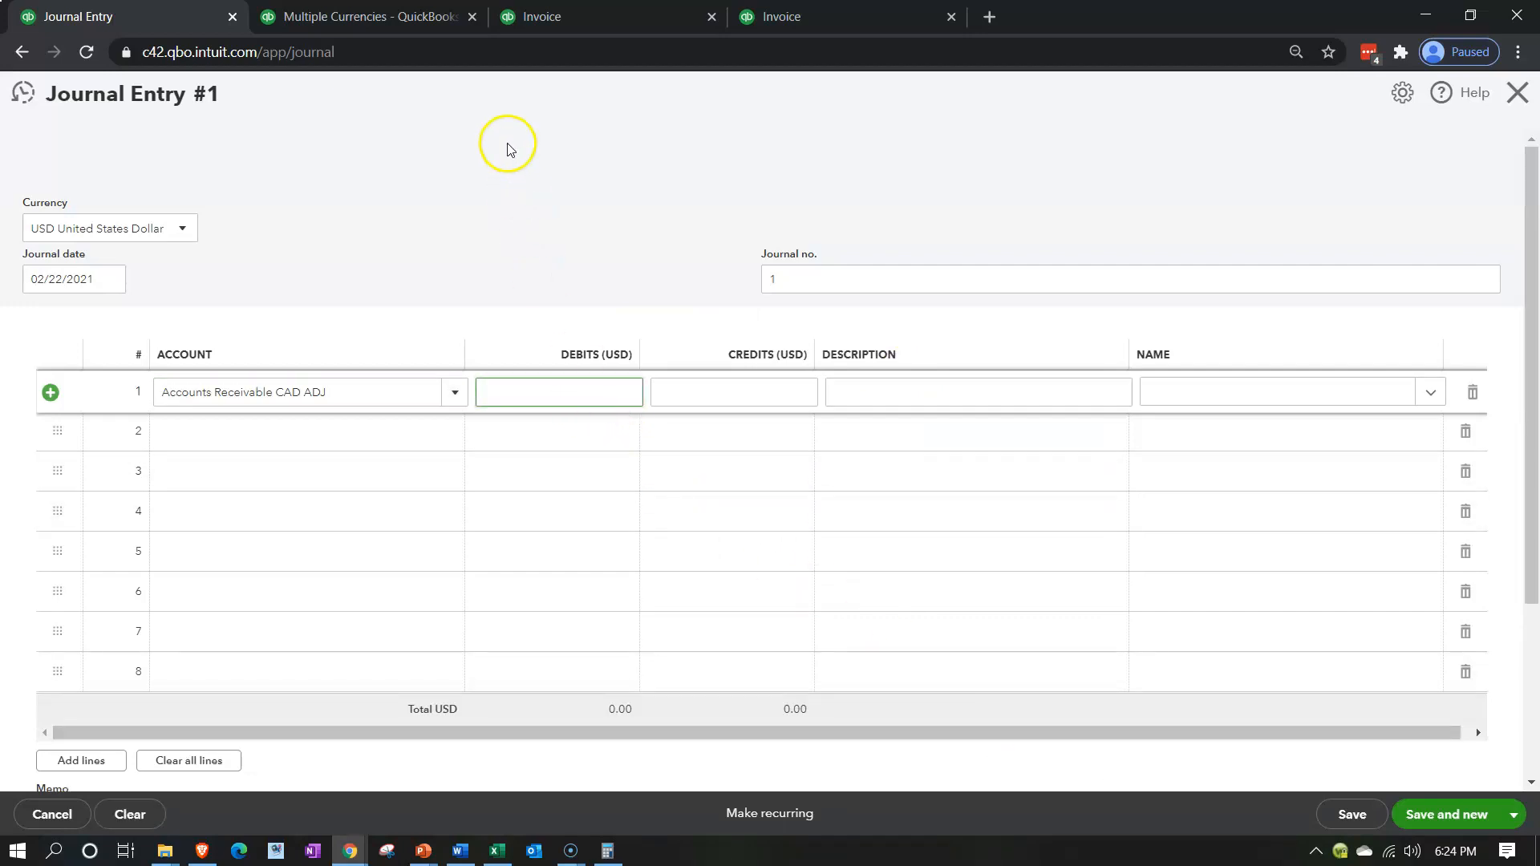
pyautogui.click(783, 395)
pyautogui.click(607, 27)
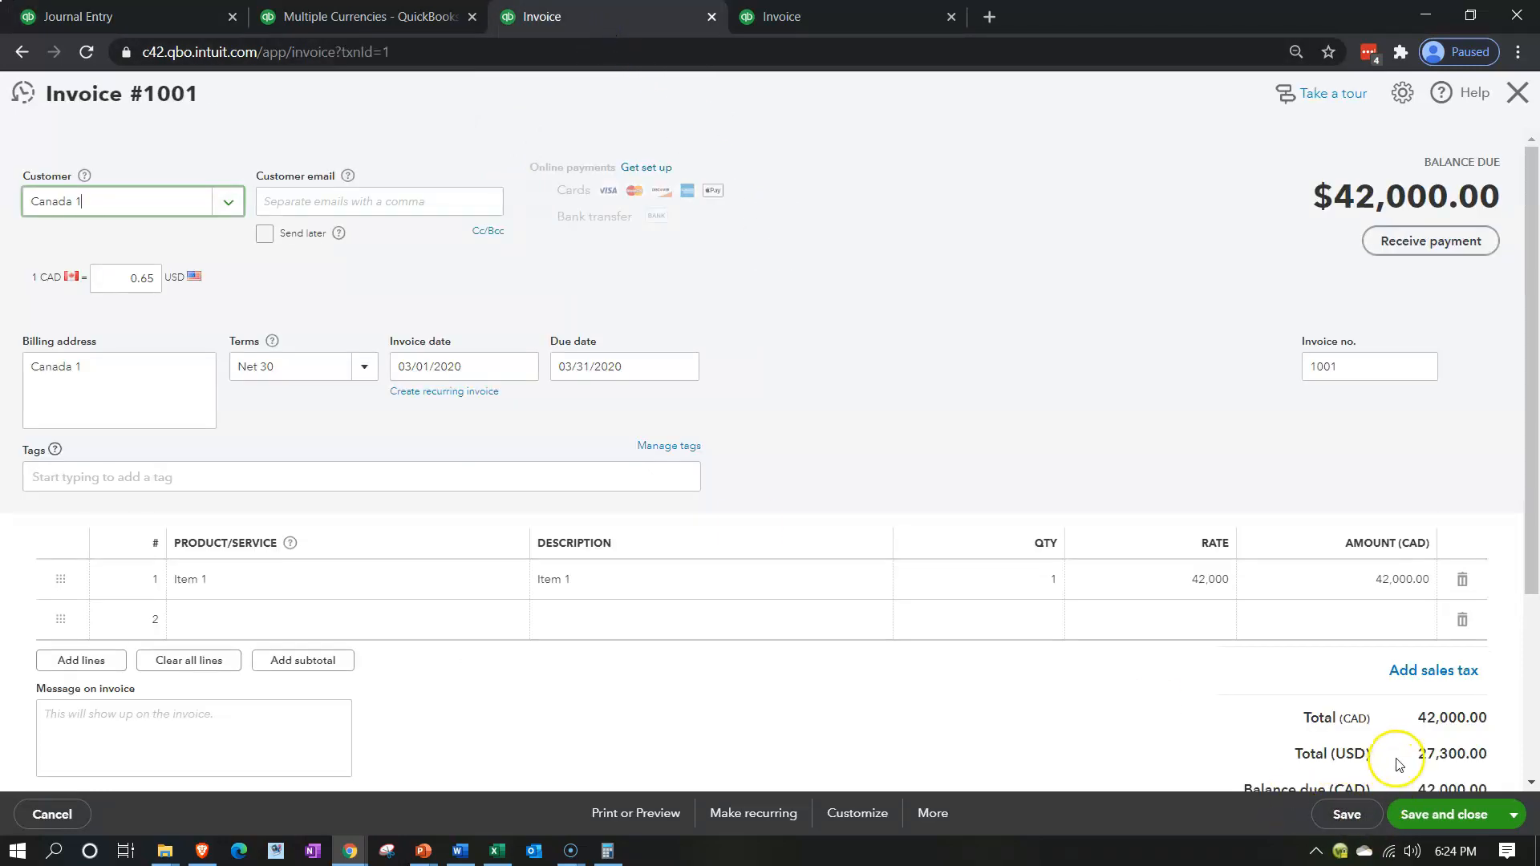
pyautogui.click(128, 18)
pyautogui.click(729, 390)
pyautogui.write('27300')
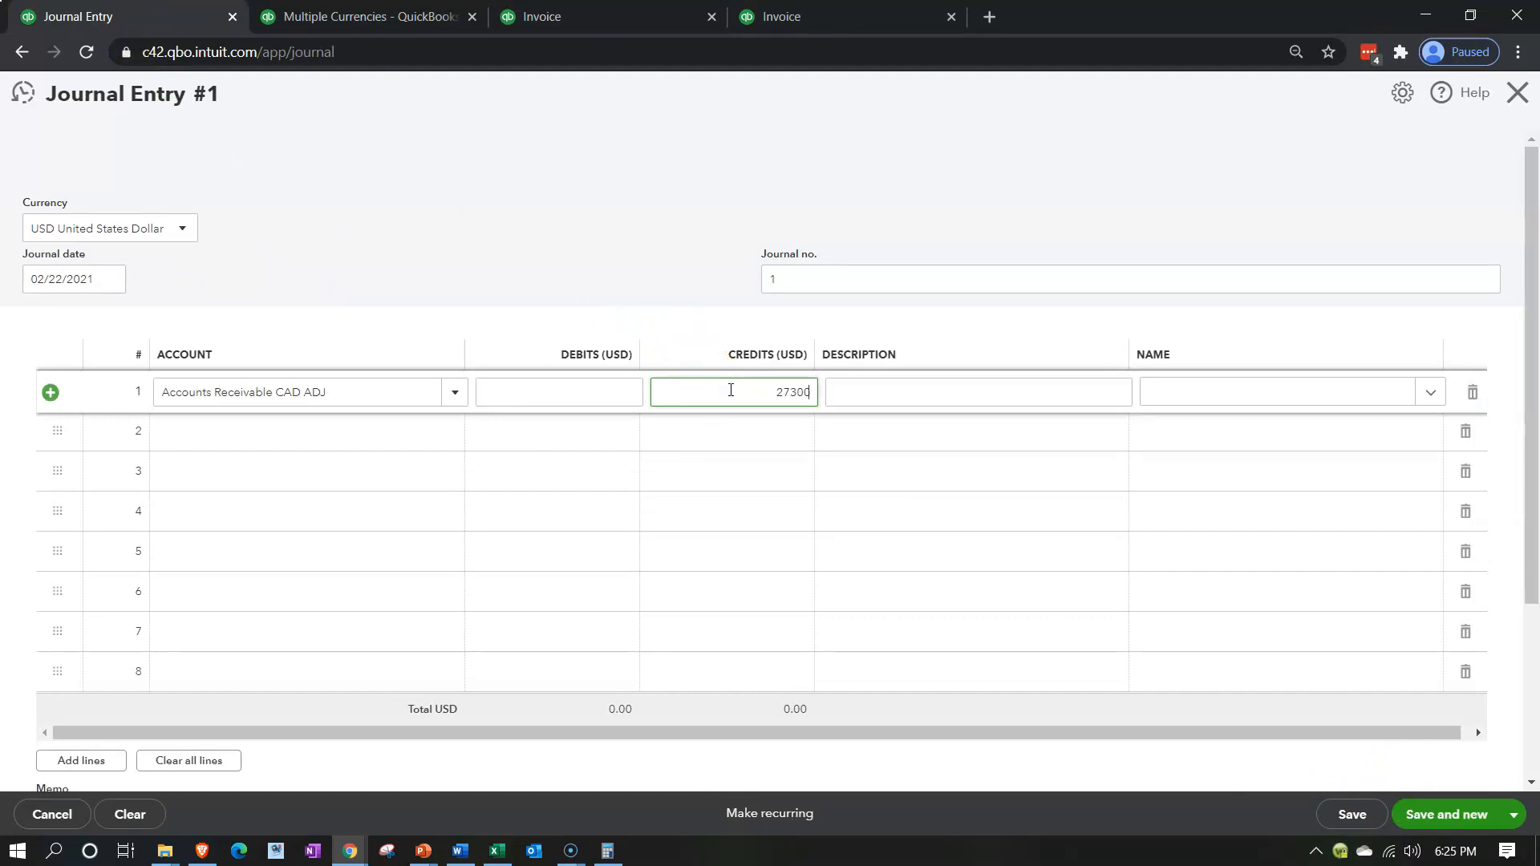
pyautogui.press('Tab')
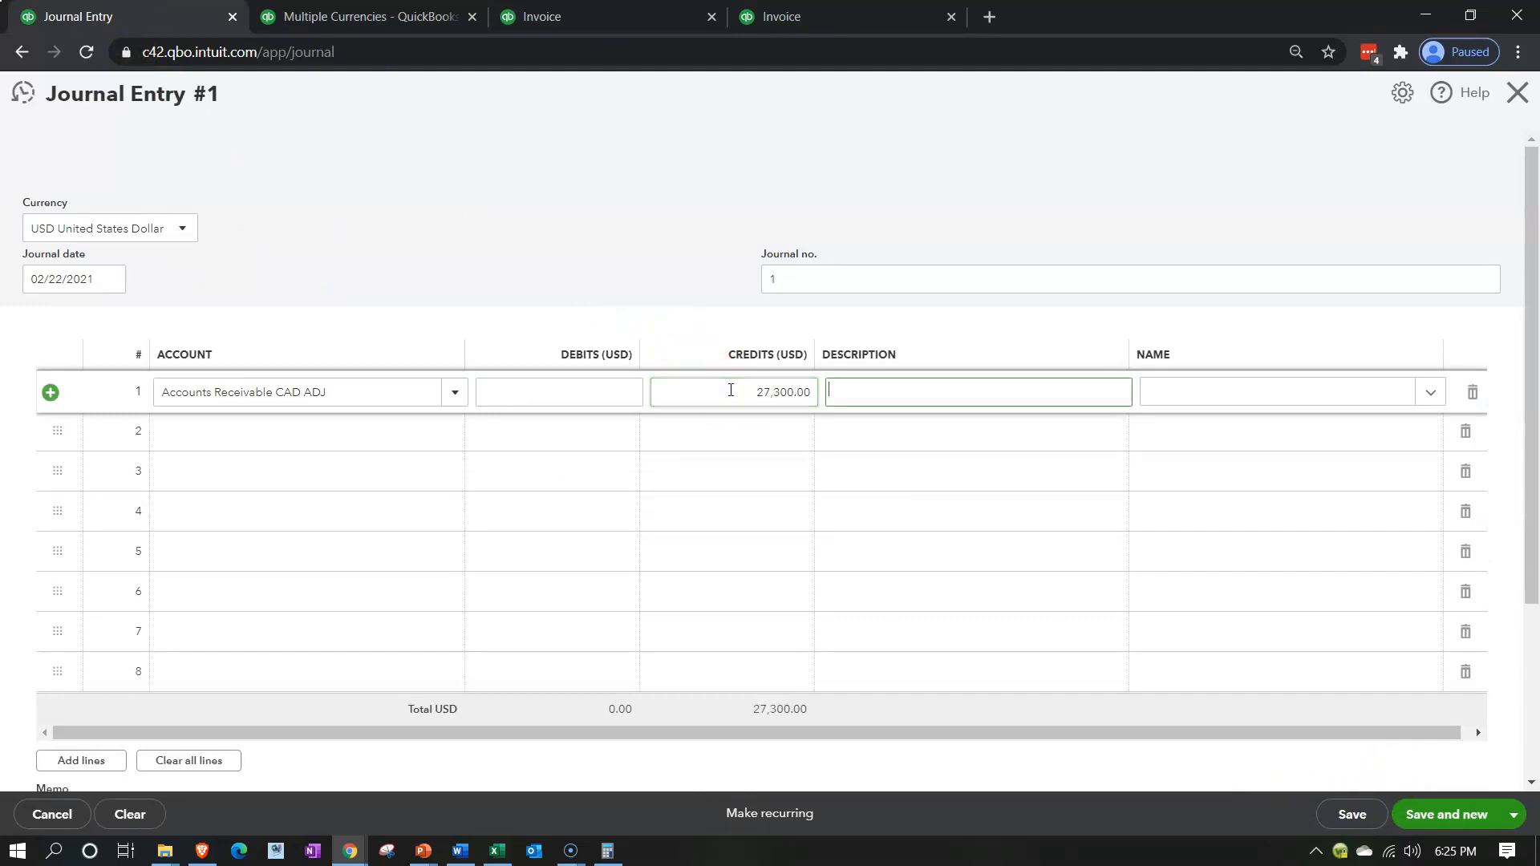
pyautogui.write('Adj Entry')
pyautogui.press('Tab')
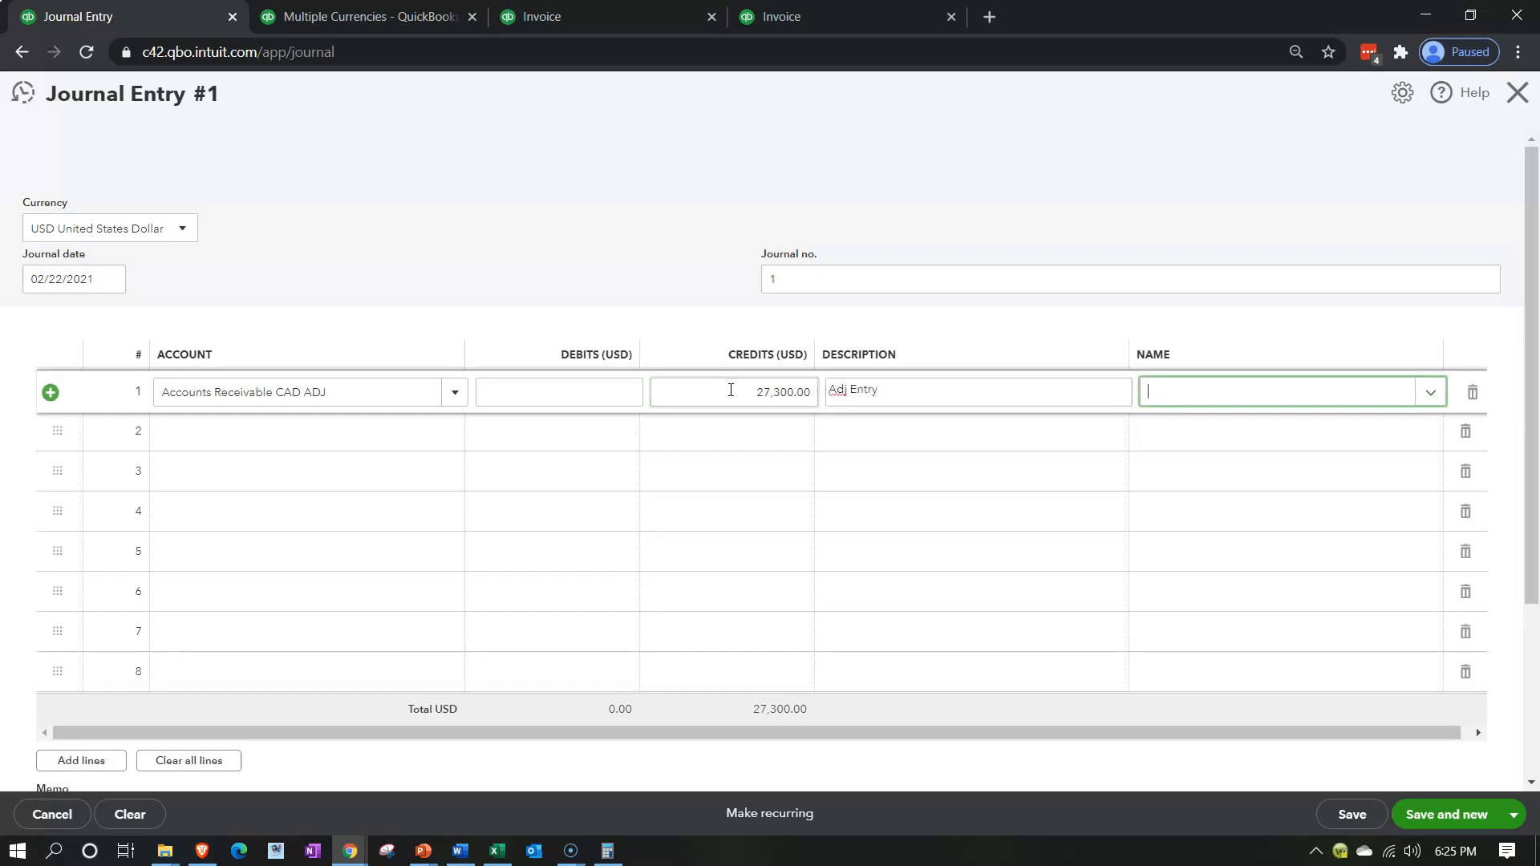
pyautogui.press('Tab')
pyautogui.press('Tab')
# Add a new account named Foreign Currency Gian / Loss on the second line of the journal entry
pyautogui.click(309, 440)
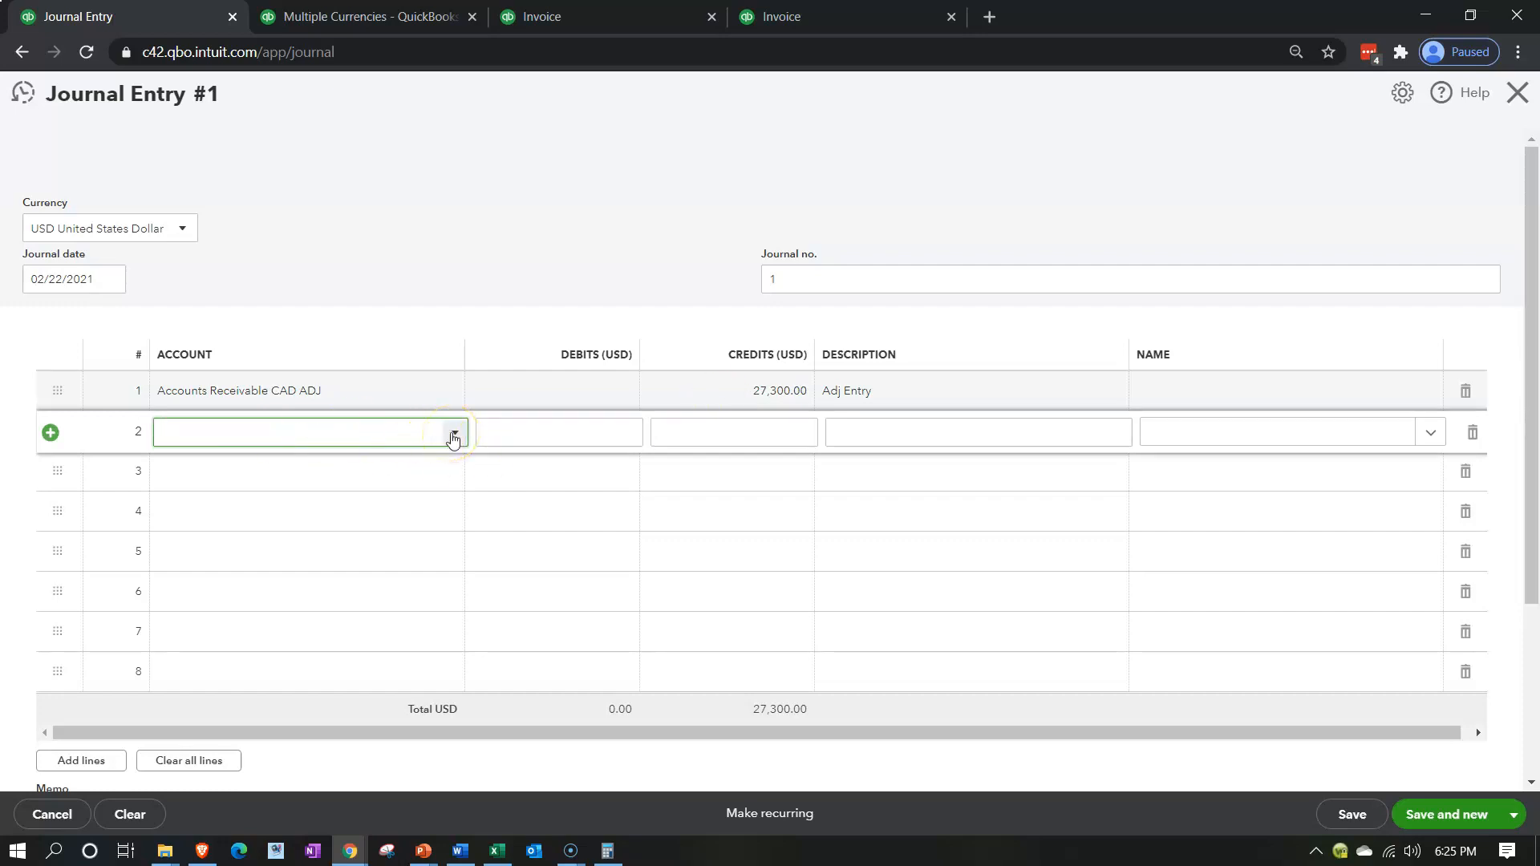
pyautogui.write('Forei')
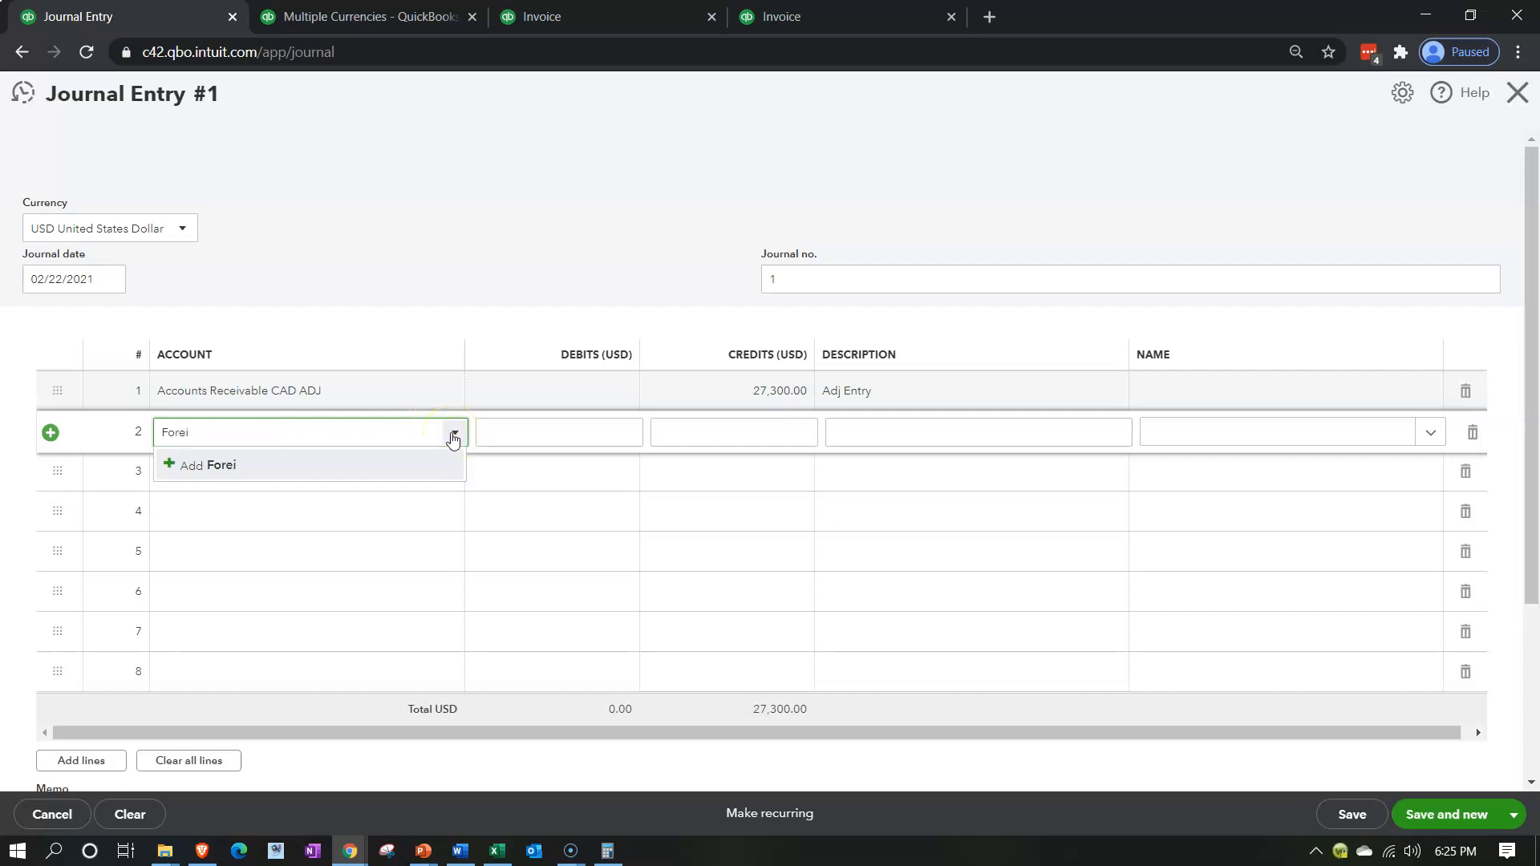
pyautogui.write('gn Currenty')
pyautogui.press('BackSpace')
pyautogui.write('y Gian / LOss')
pyautogui.press('BackSpace')
pyautogui.press('BackSpace')
pyautogui.press('BackSpace')
pyautogui.write('ops')
pyautogui.press('BackSpace')
pyautogui.press('BackSpace')
pyautogui.write('ss')
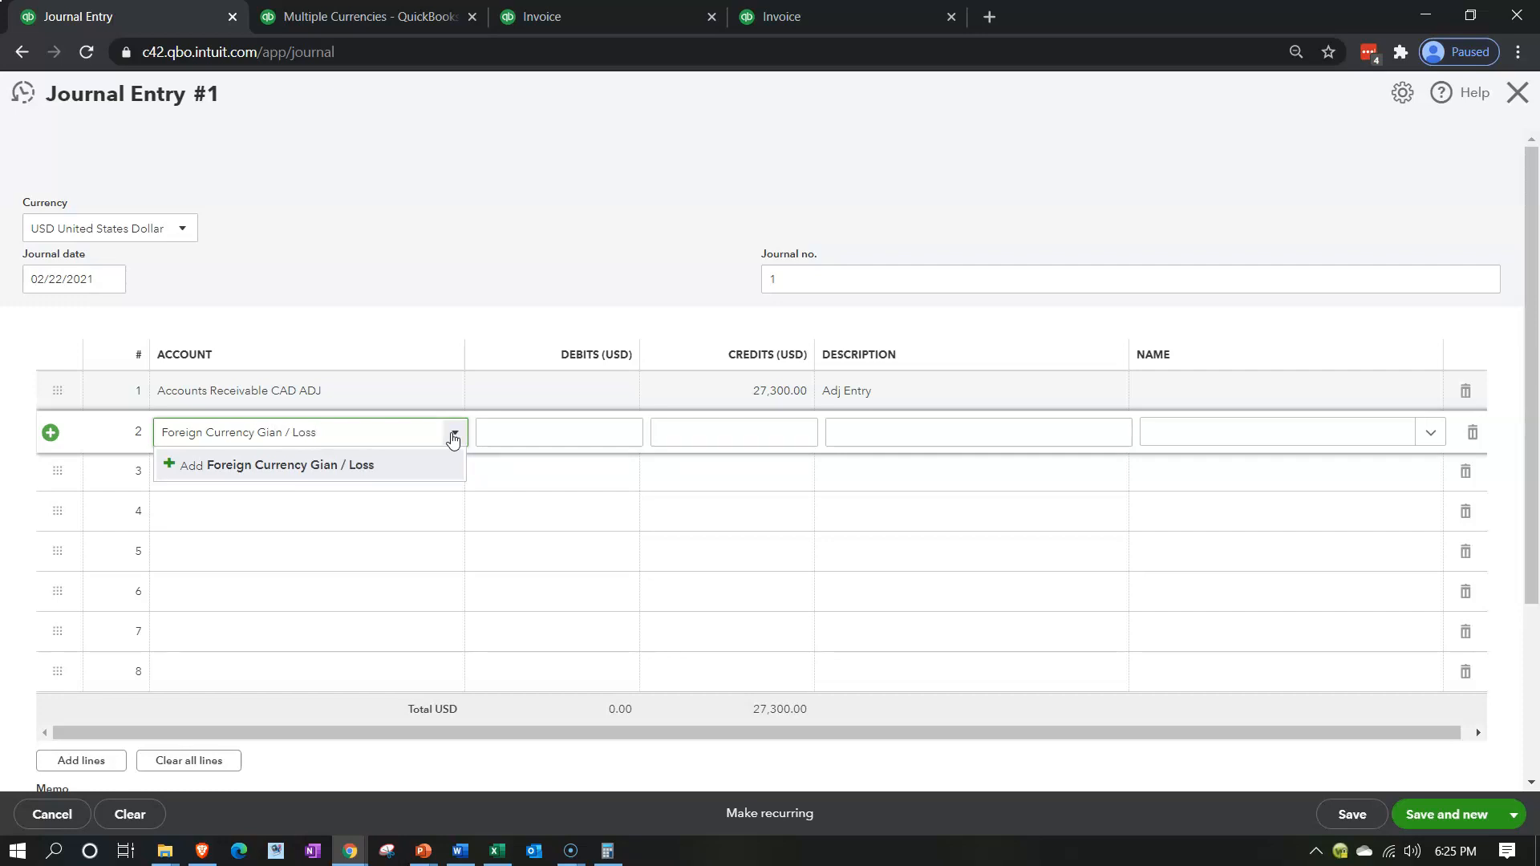
pyautogui.click(445, 465)
# Set the foreign currency account's type to Other Income and save the account
pyautogui.click(685, 252)
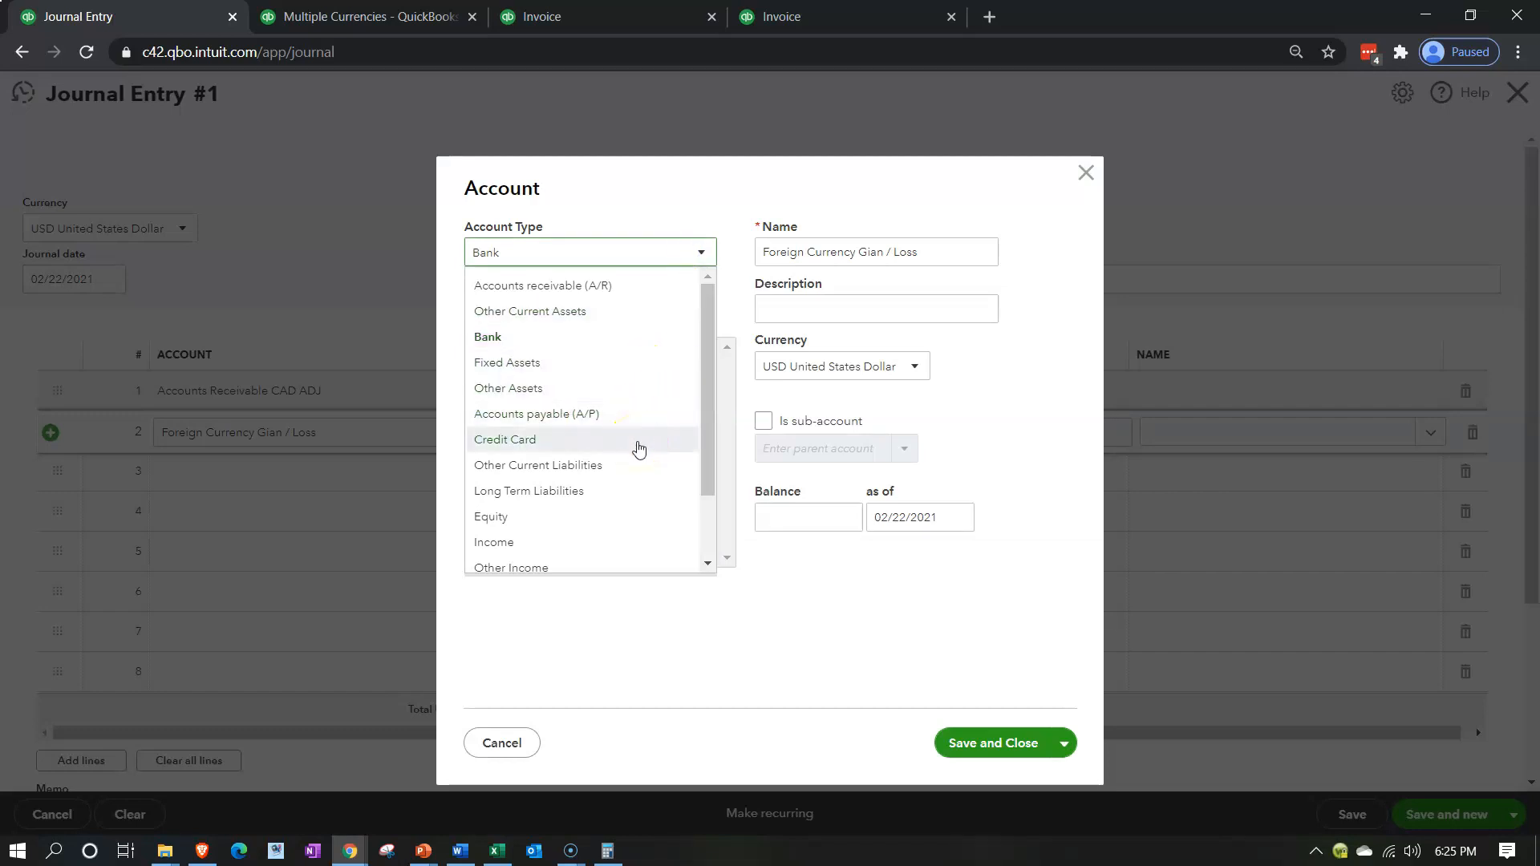
pyautogui.scroll(-1, 638, 448)
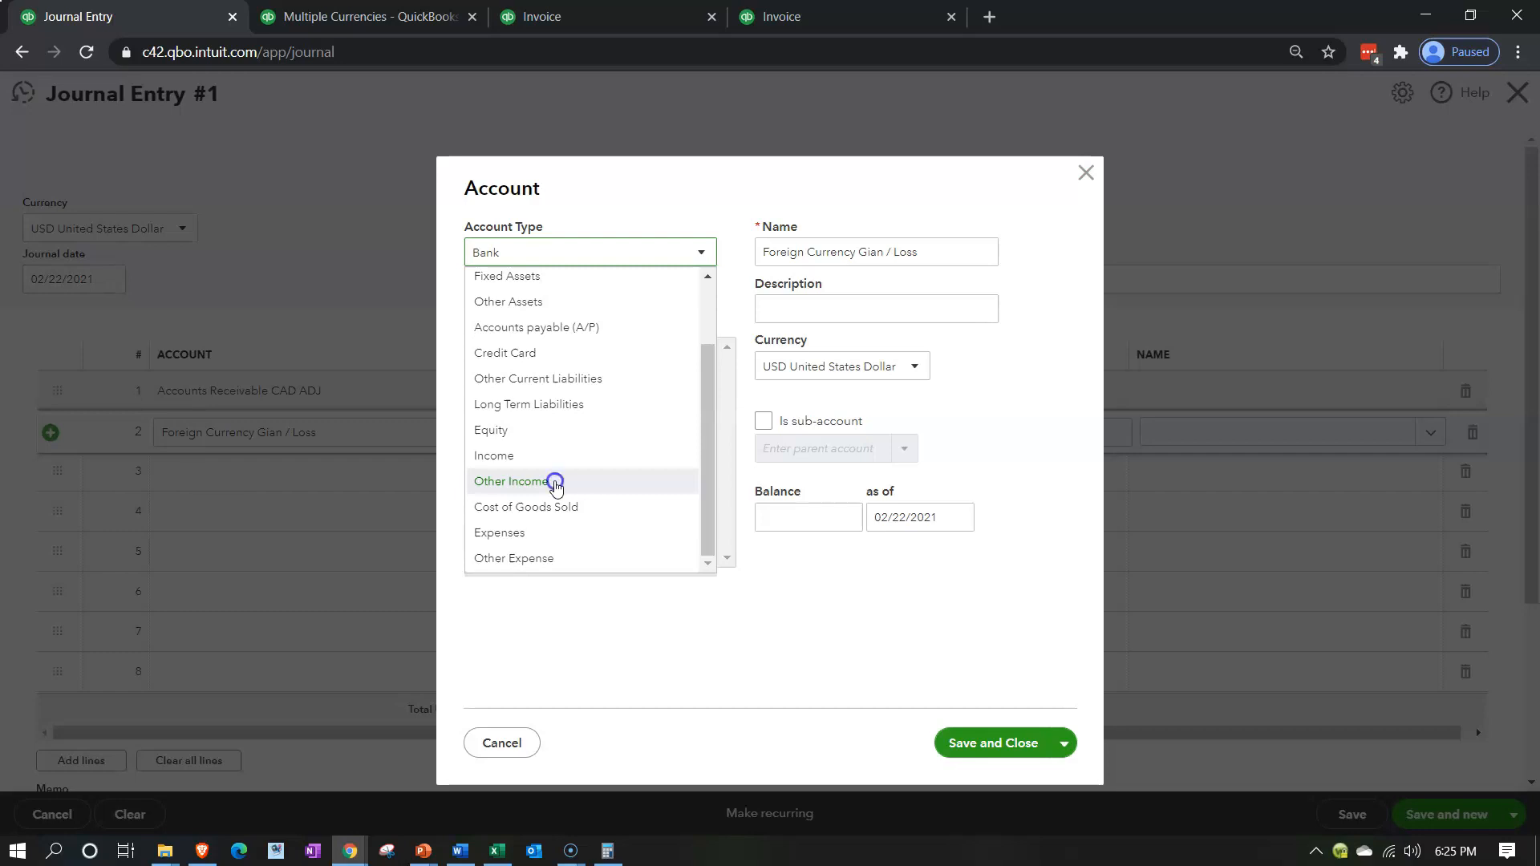
pyautogui.click(556, 486)
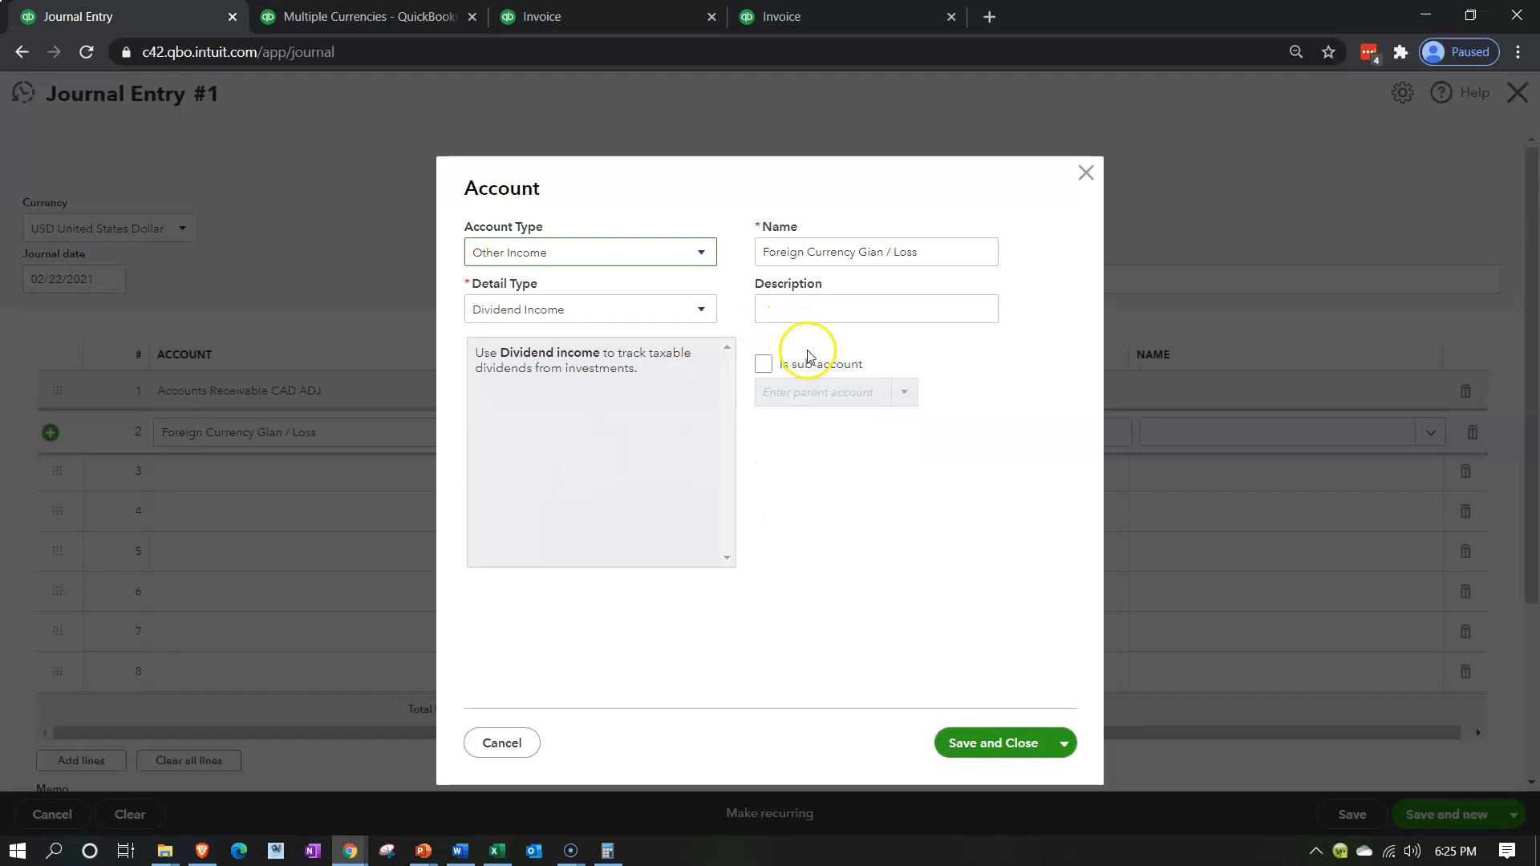
pyautogui.click(975, 741)
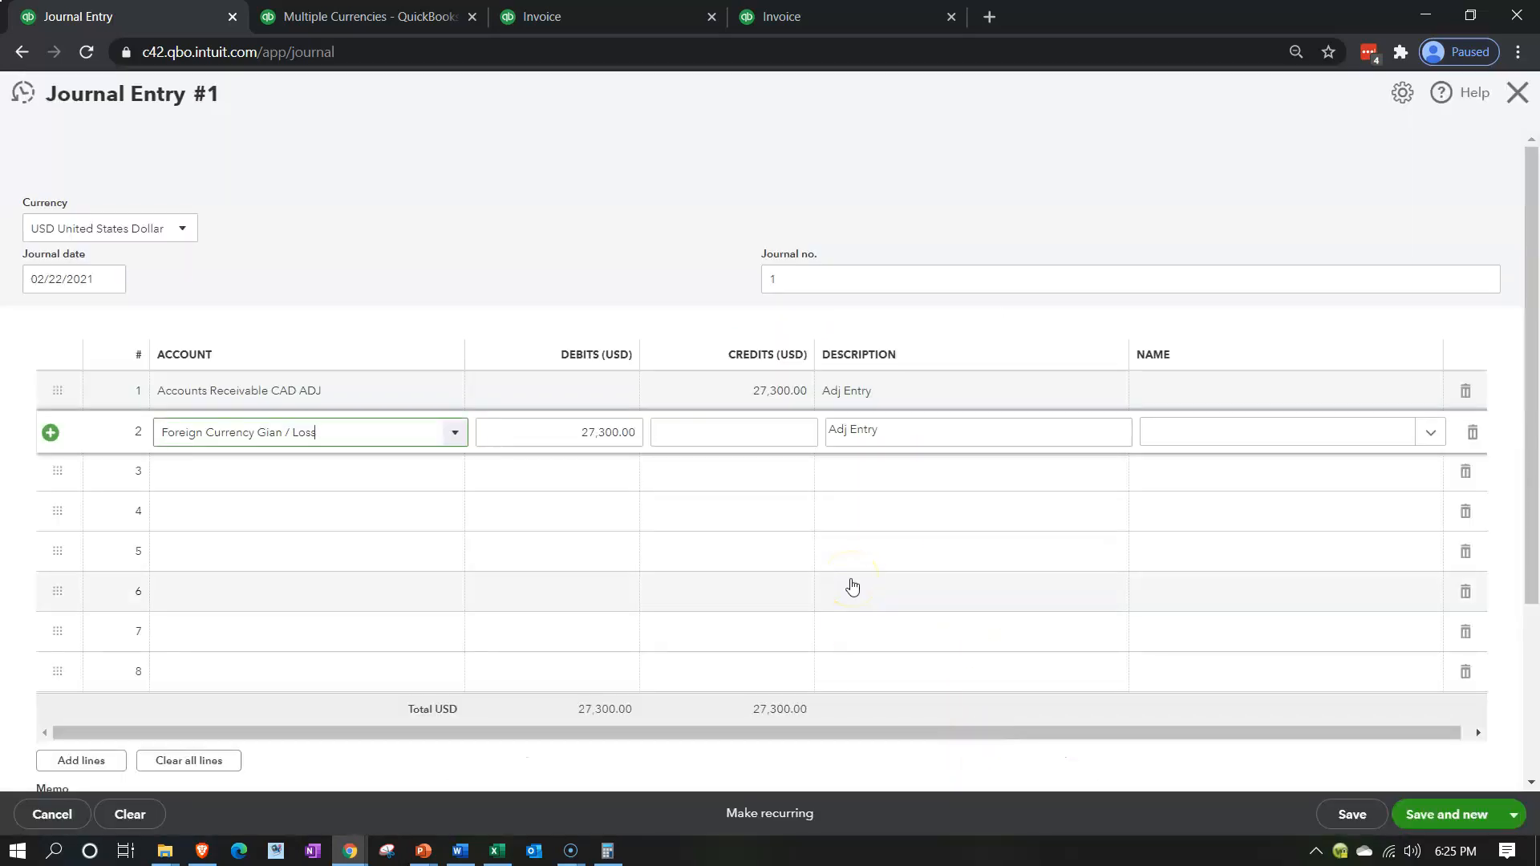
# Keep the second line's suggested debit and choose Accounts Receivable CAD ADJ as the account on the third line
pyautogui.click(714, 438)
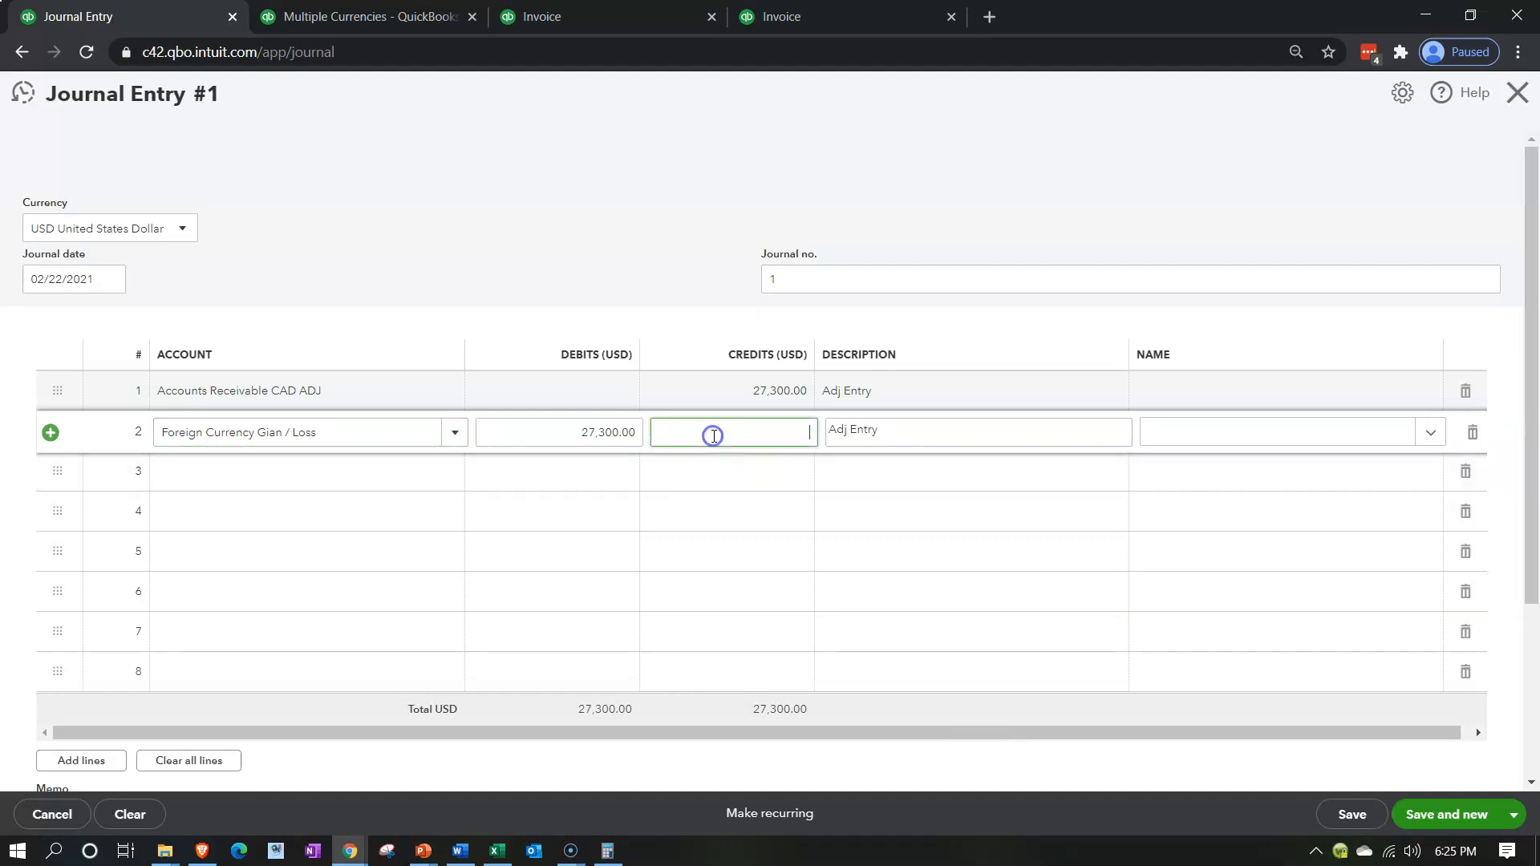
pyautogui.press('Tab')
pyautogui.press('Tab')
pyautogui.press('Tab')
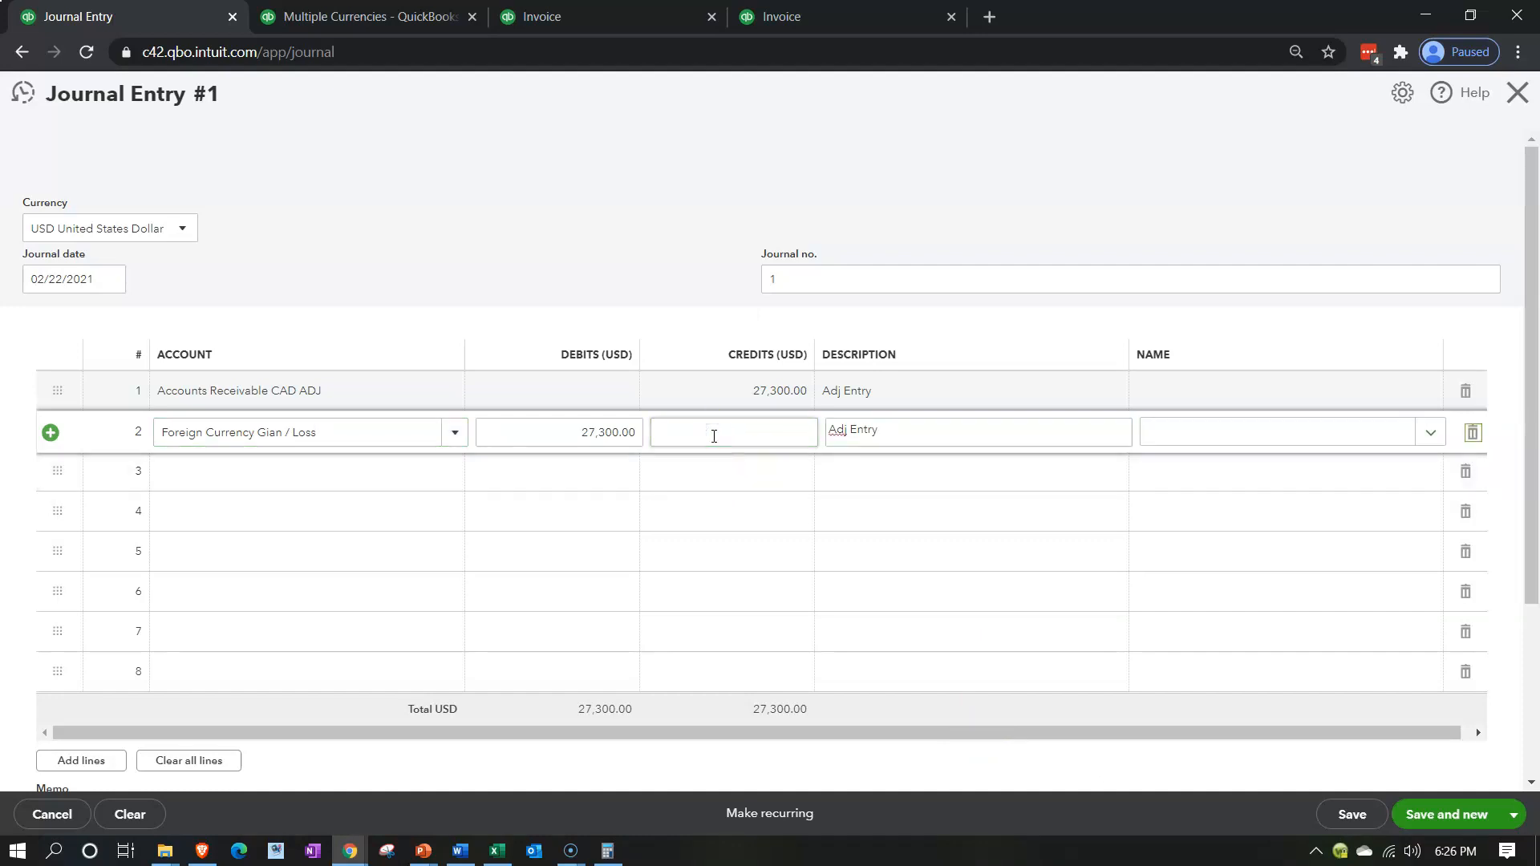
pyautogui.press('Tab')
pyautogui.write('Z')
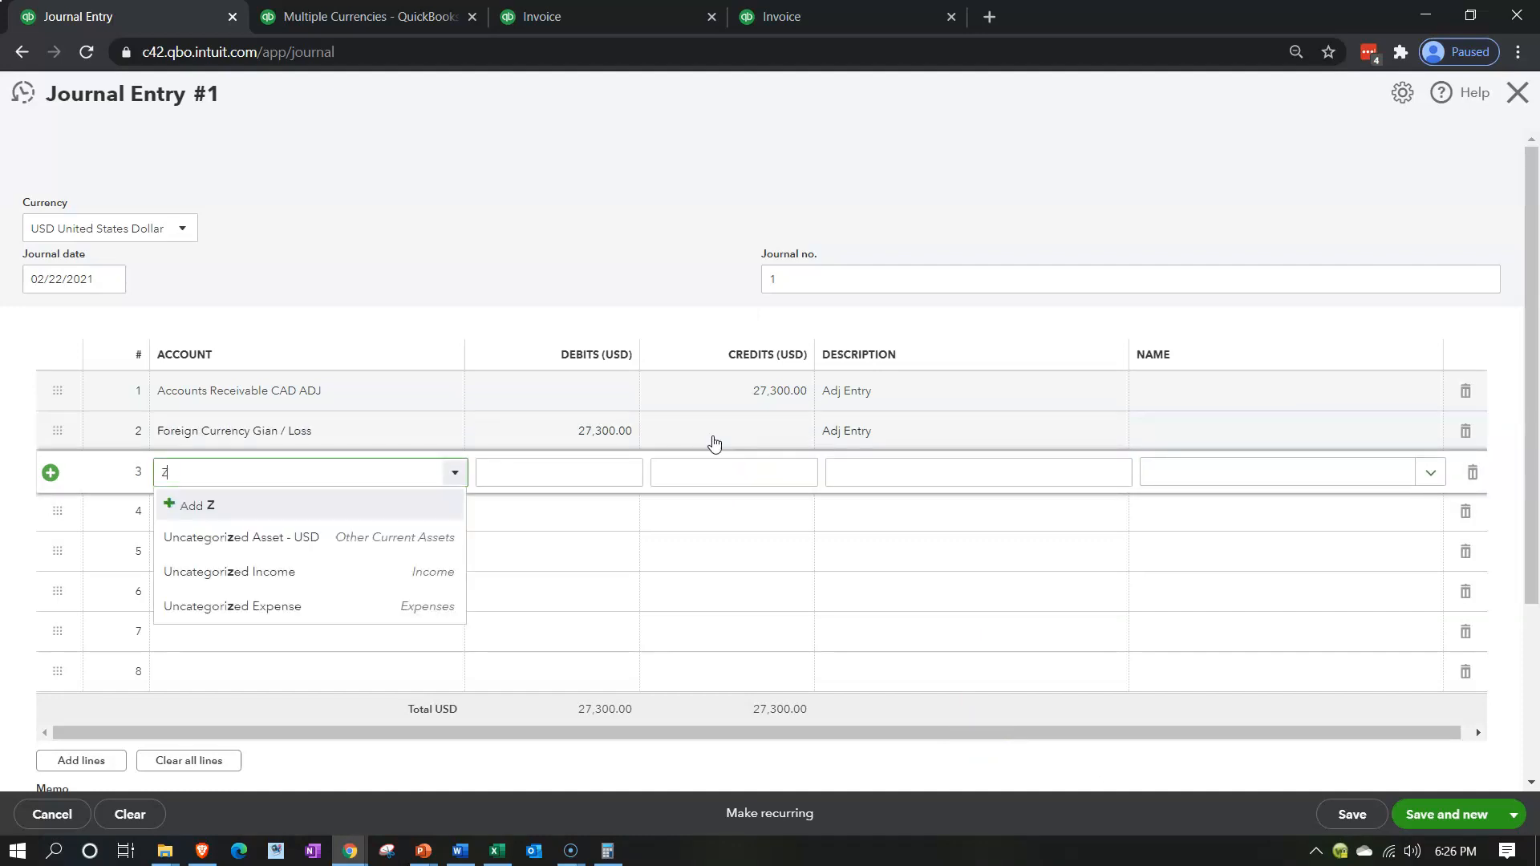
pyautogui.write('Accounts Receivable (A/R) - CAD')
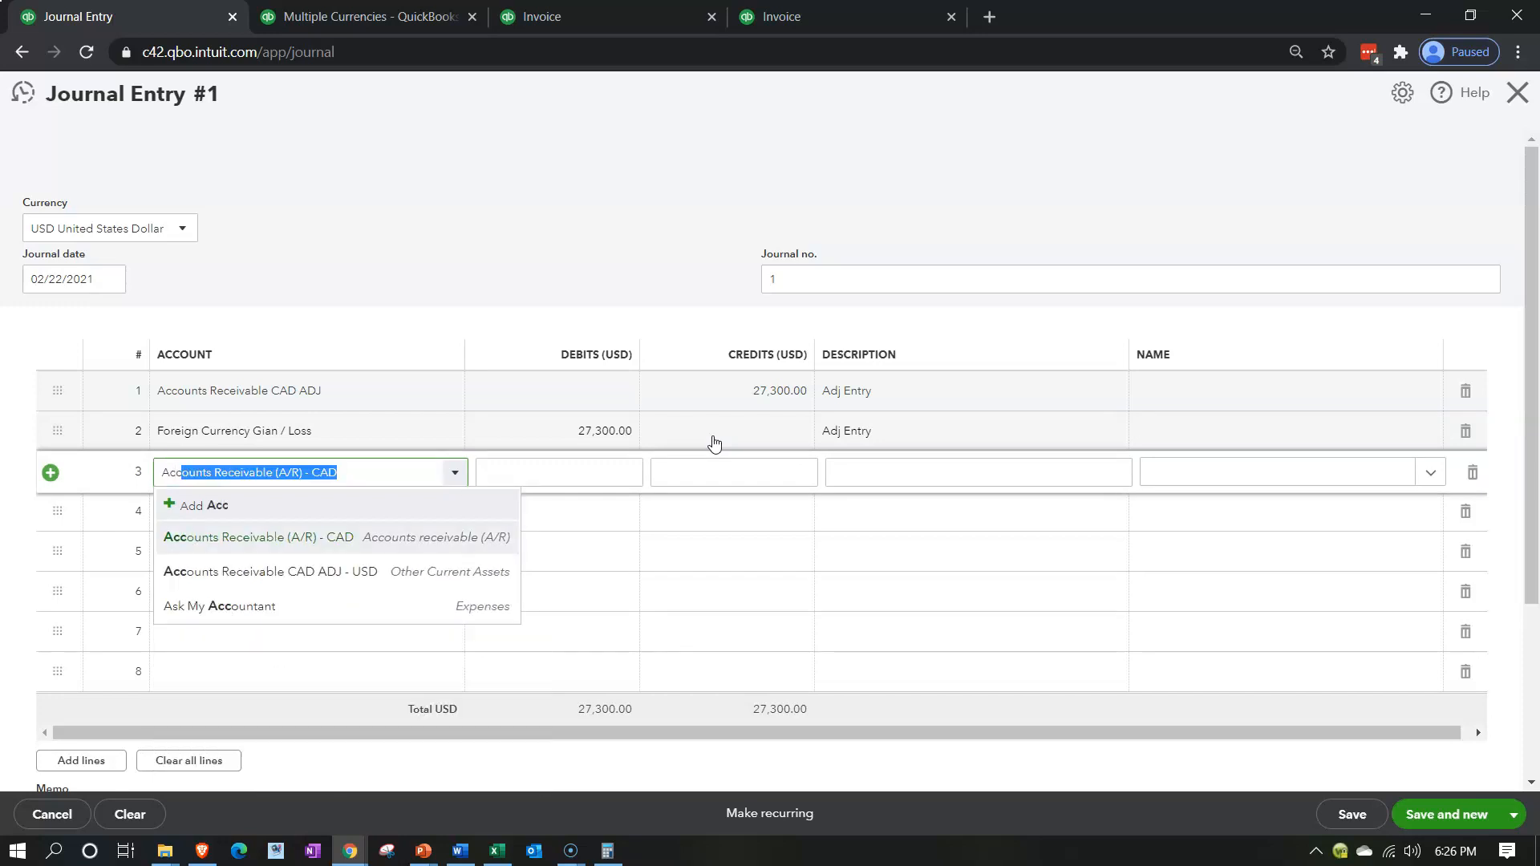
pyautogui.press('Down')
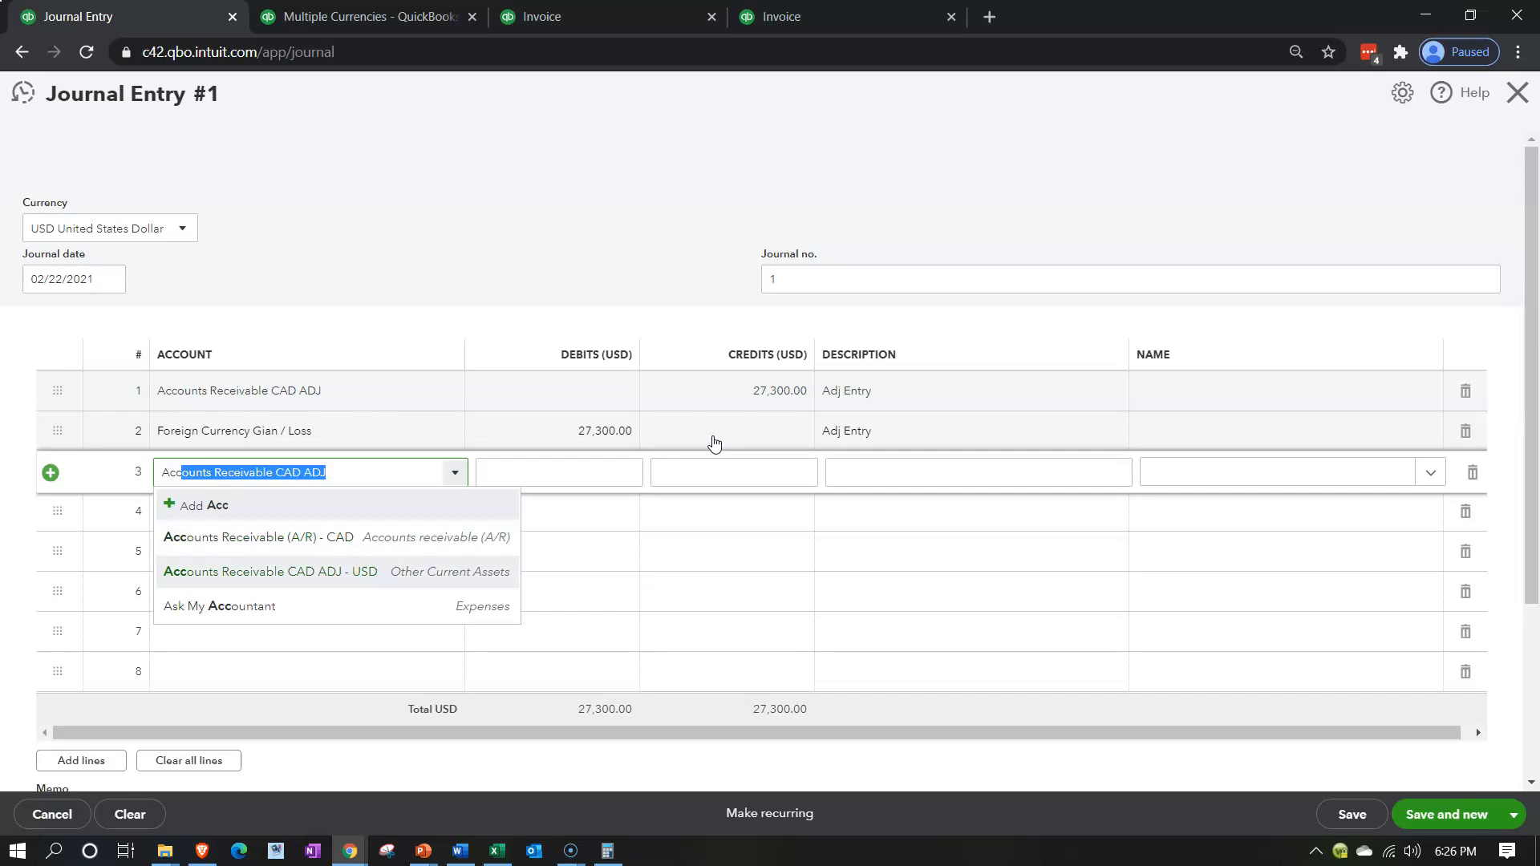
pyautogui.press('Tab')
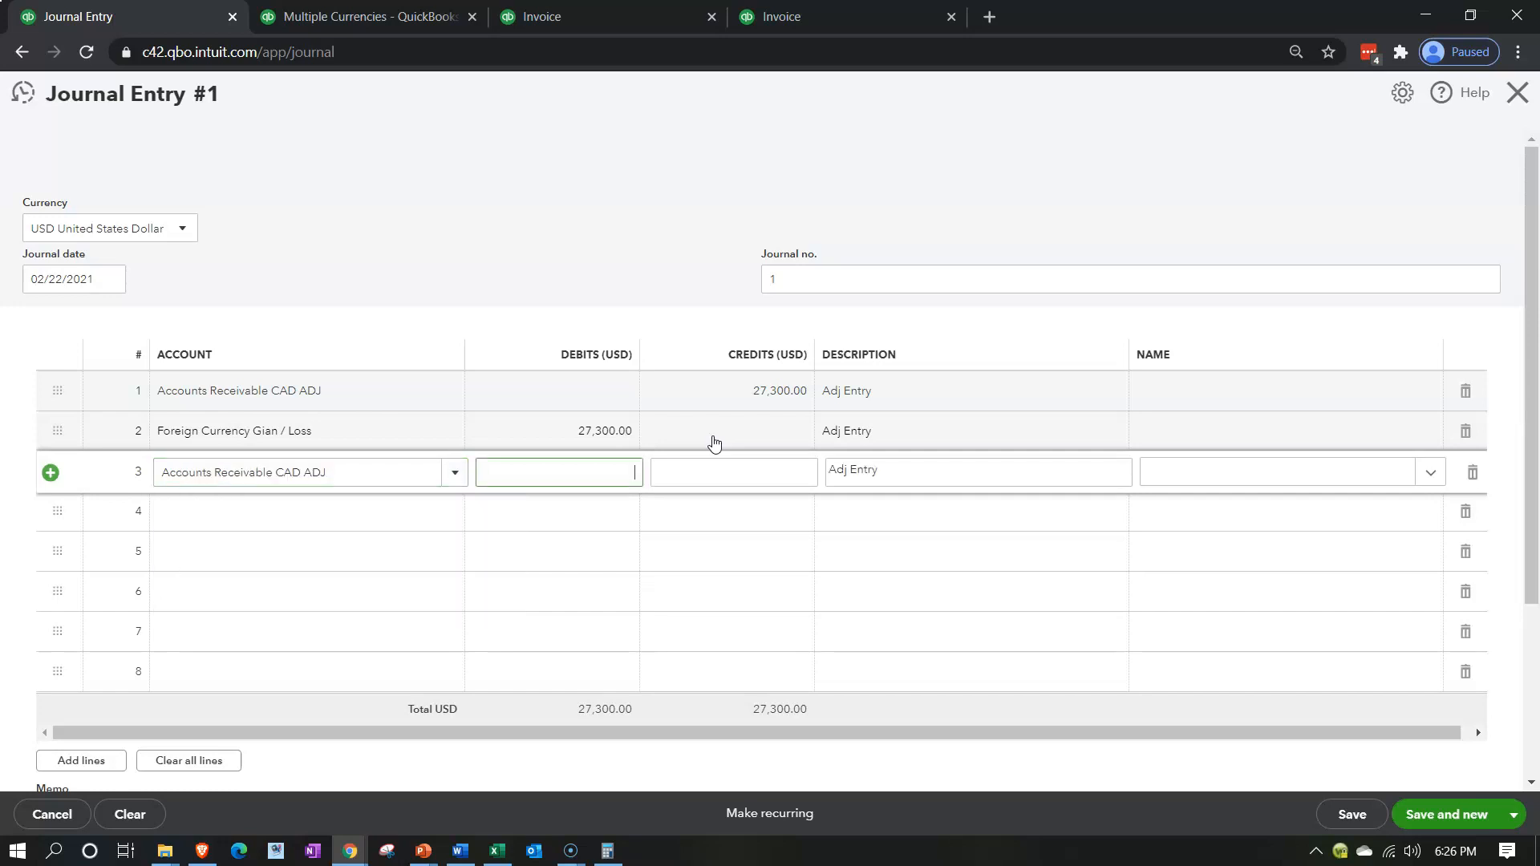
# Look up invoice 1002's USD total and enter it as a 28,560 debit on the third line
pyautogui.click(816, 19)
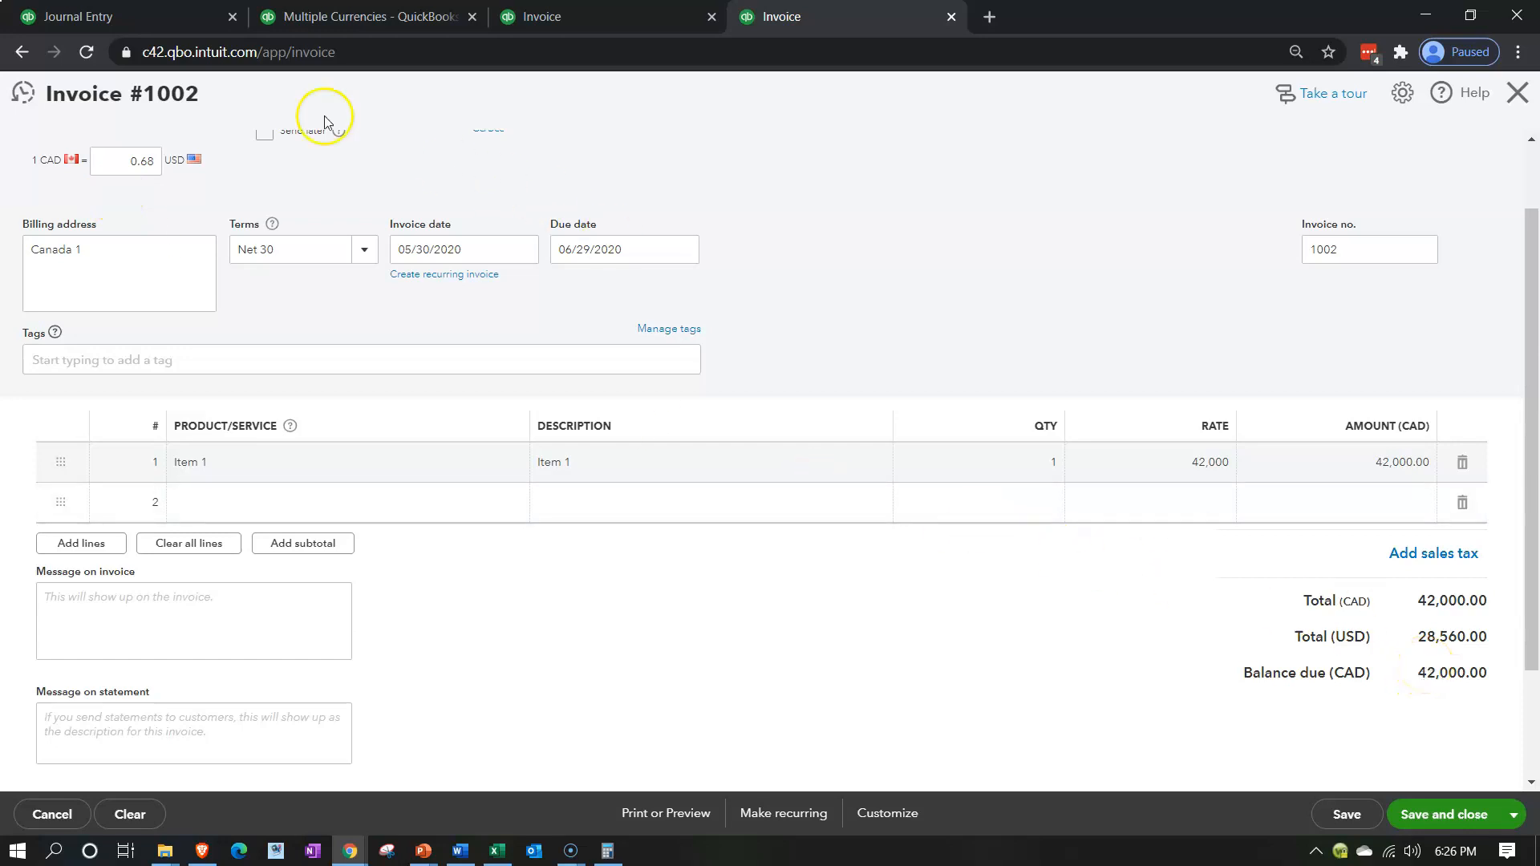
pyautogui.click(169, 18)
pyautogui.write('28,560')
pyautogui.press('Tab')
pyautogui.press('Tab')
pyautogui.press('Tab')
pyautogui.press('Tab')
pyautogui.press('Tab')
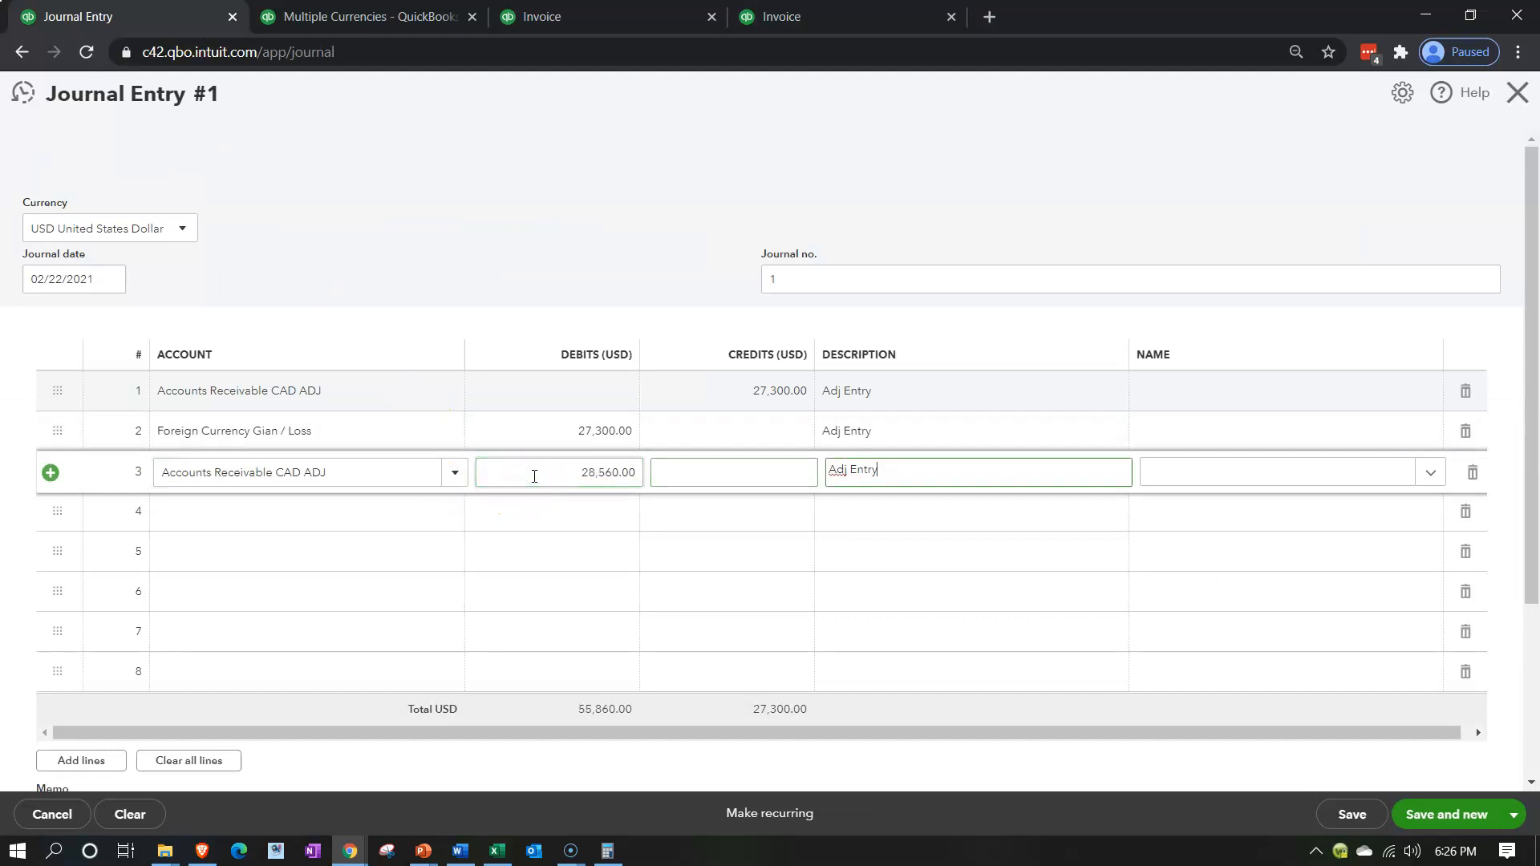
# Choose Foreign Currency Gian / Loss on the fourth line and accept the balancing 28,560.00 credit and Adj Entry description
pyautogui.write('Foreign Currency Gian / Loss')
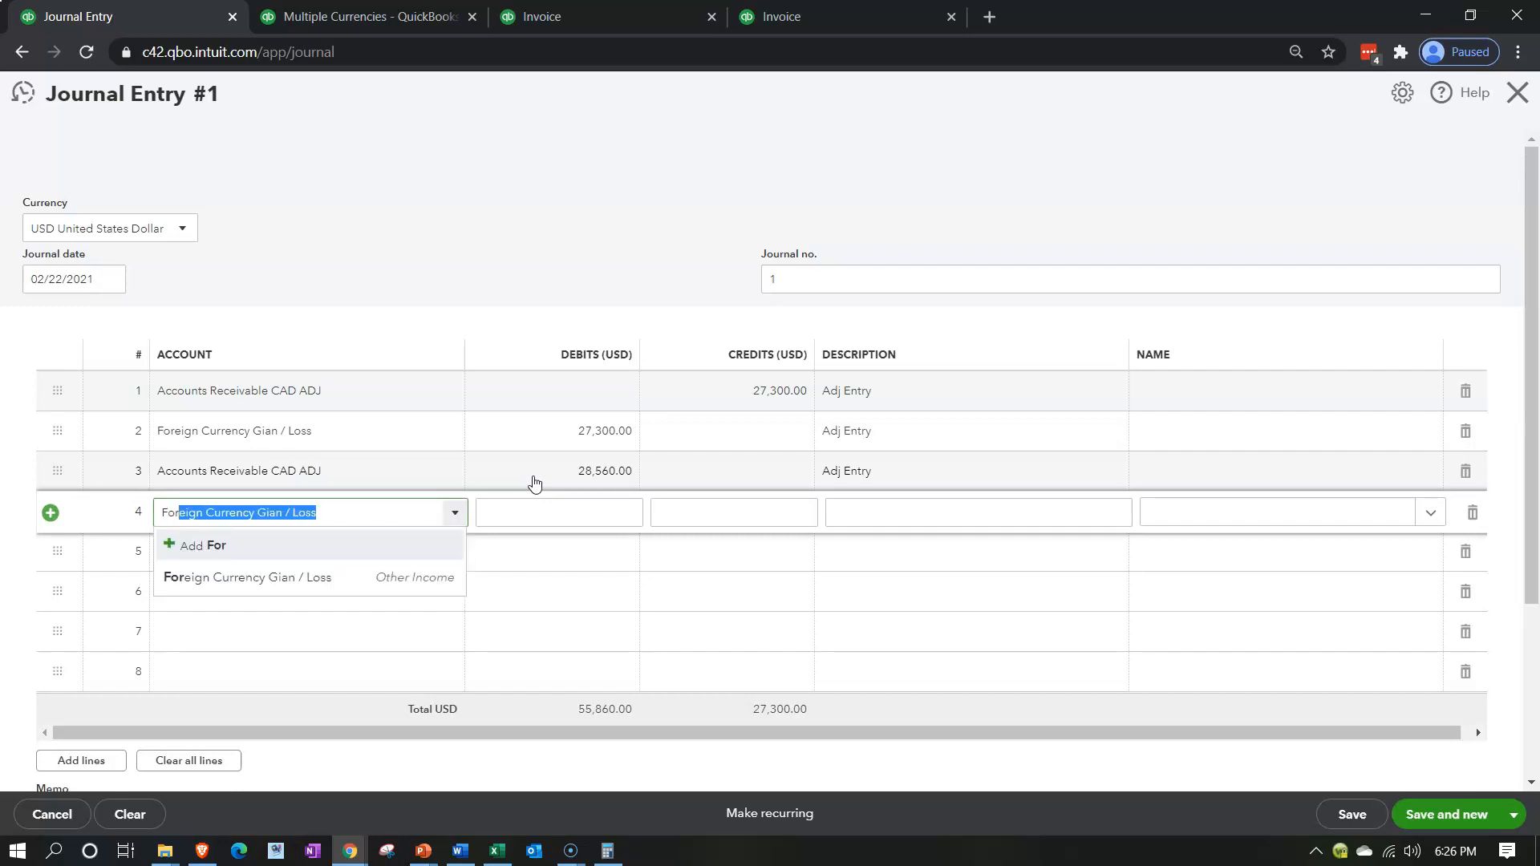
pyautogui.press('Tab')
pyautogui.press('Tab')
pyautogui.press('Tab')
pyautogui.press('Tab')
pyautogui.press('Tab')
pyautogui.press('Tab')
pyautogui.press('Tab')
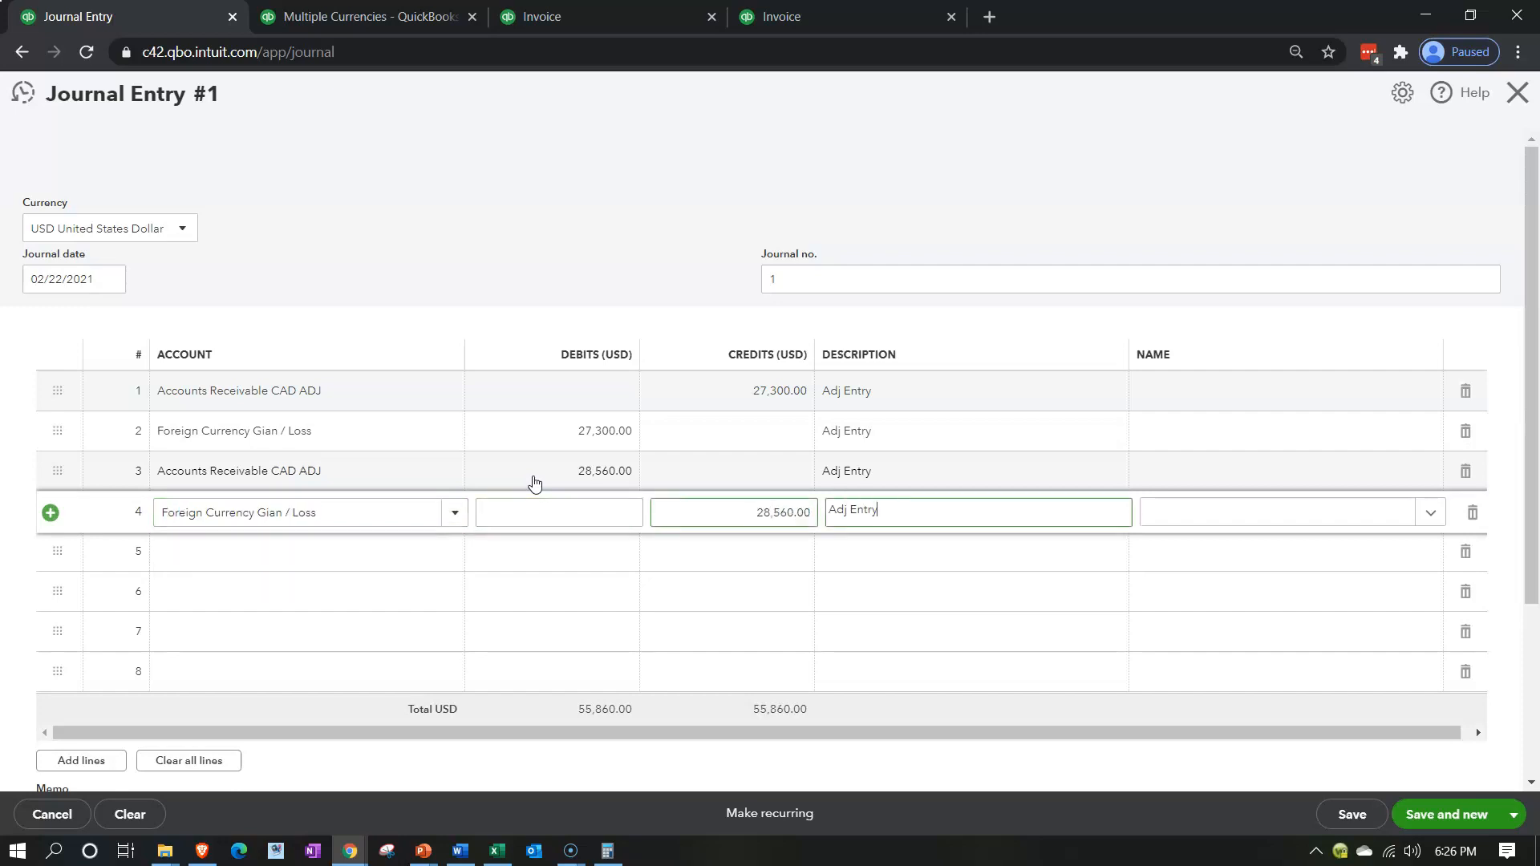
pyautogui.press('Tab')
pyautogui.press('Tab')
pyautogui.press('Tab')
pyautogui.press('Tab')
pyautogui.press('Tab')
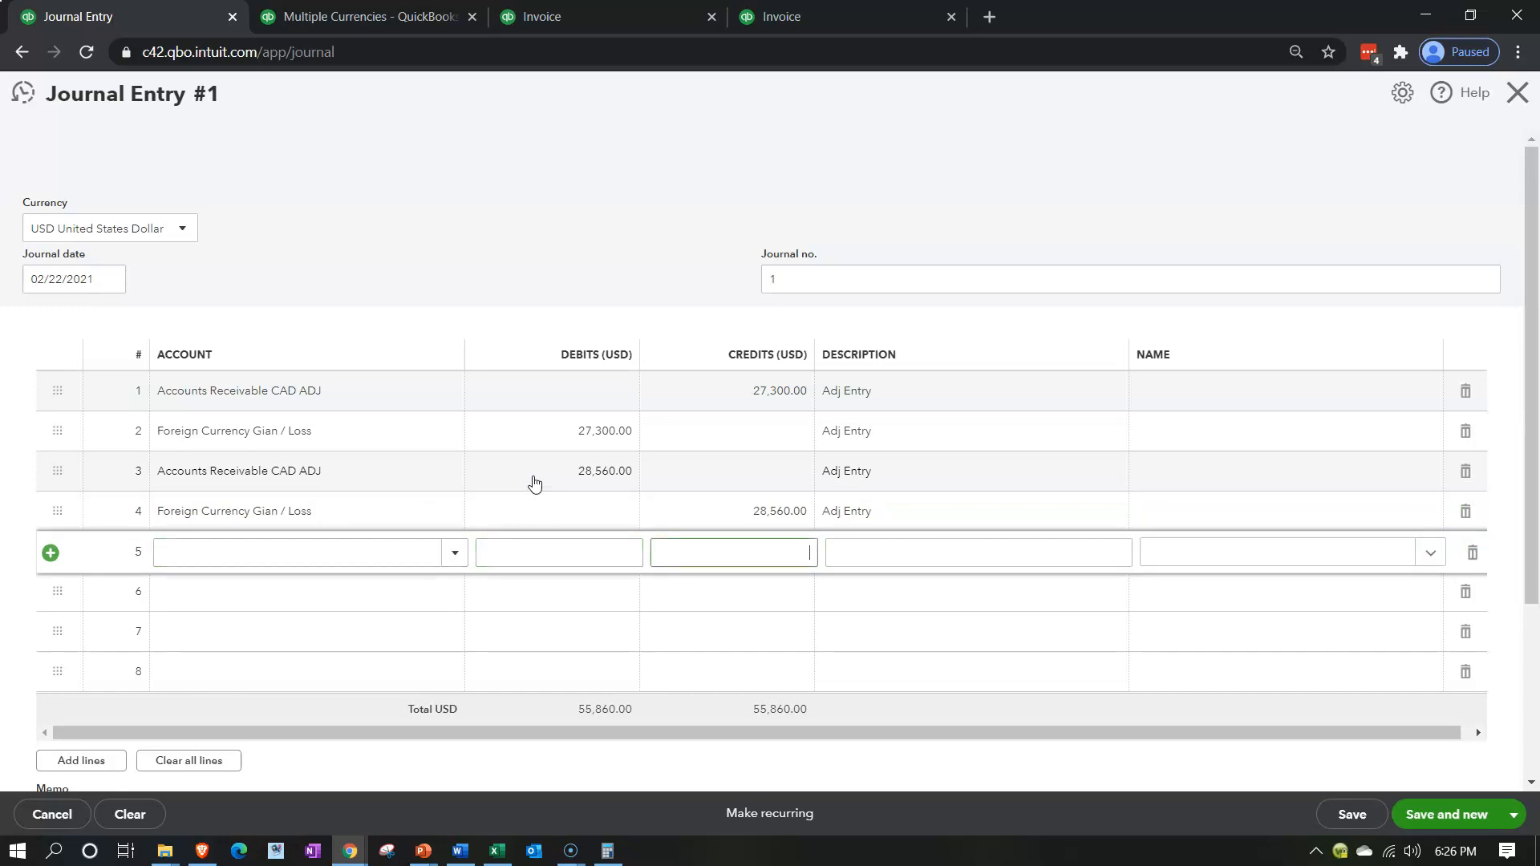
# Switch to the calculator and subtract 27,300 from 28,560 to get the net receivable adjustment
pyautogui.click(299, 597)
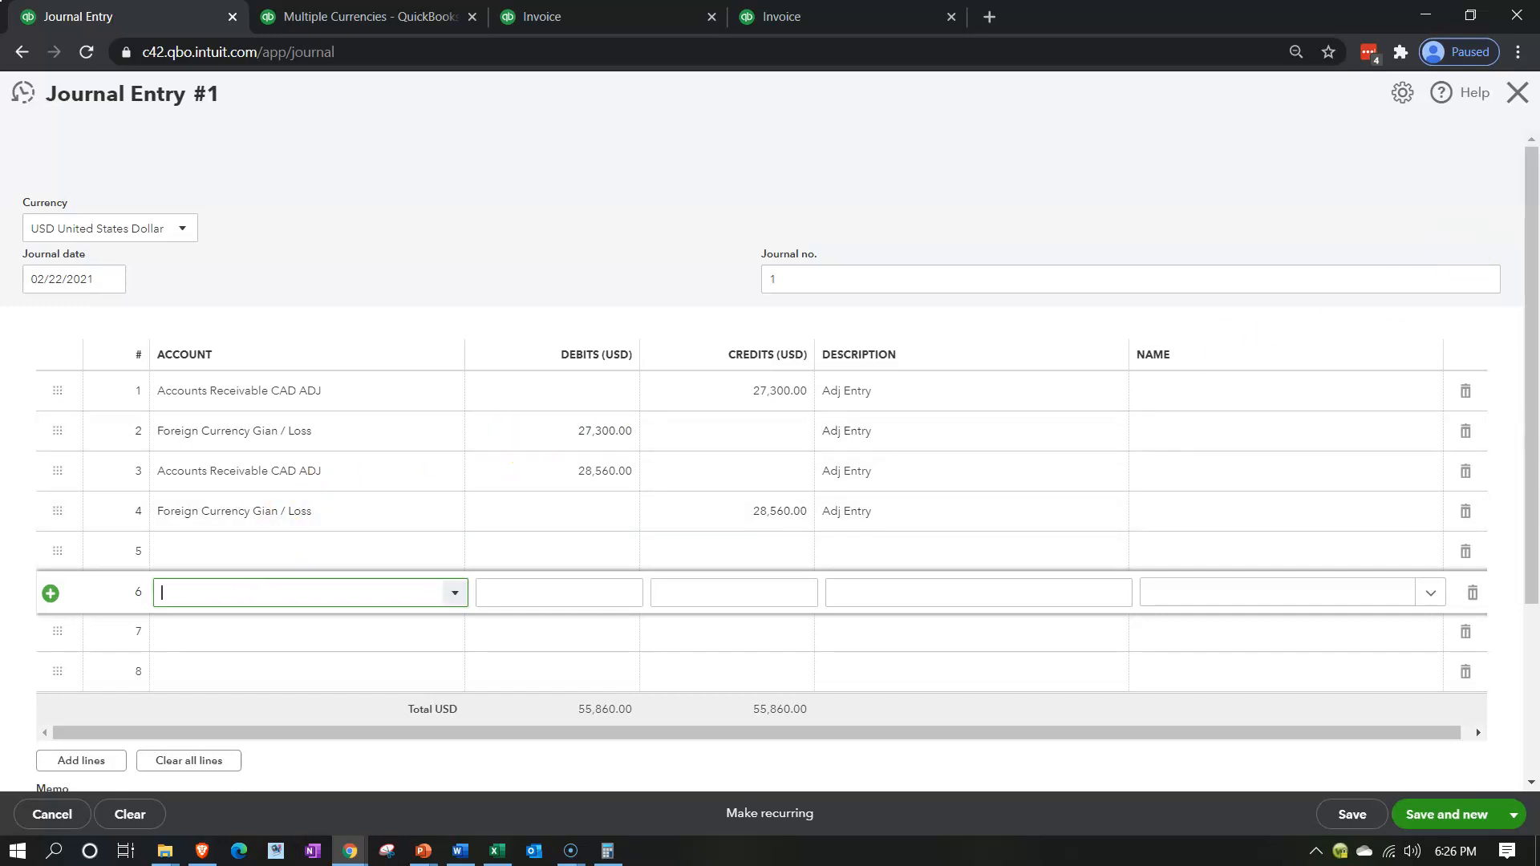
pyautogui.hotkey('alt', 'Tab')
pyautogui.moveTo(945, 238); pyautogui.dragTo(1086, 214)
pyautogui.click(1111, 299)
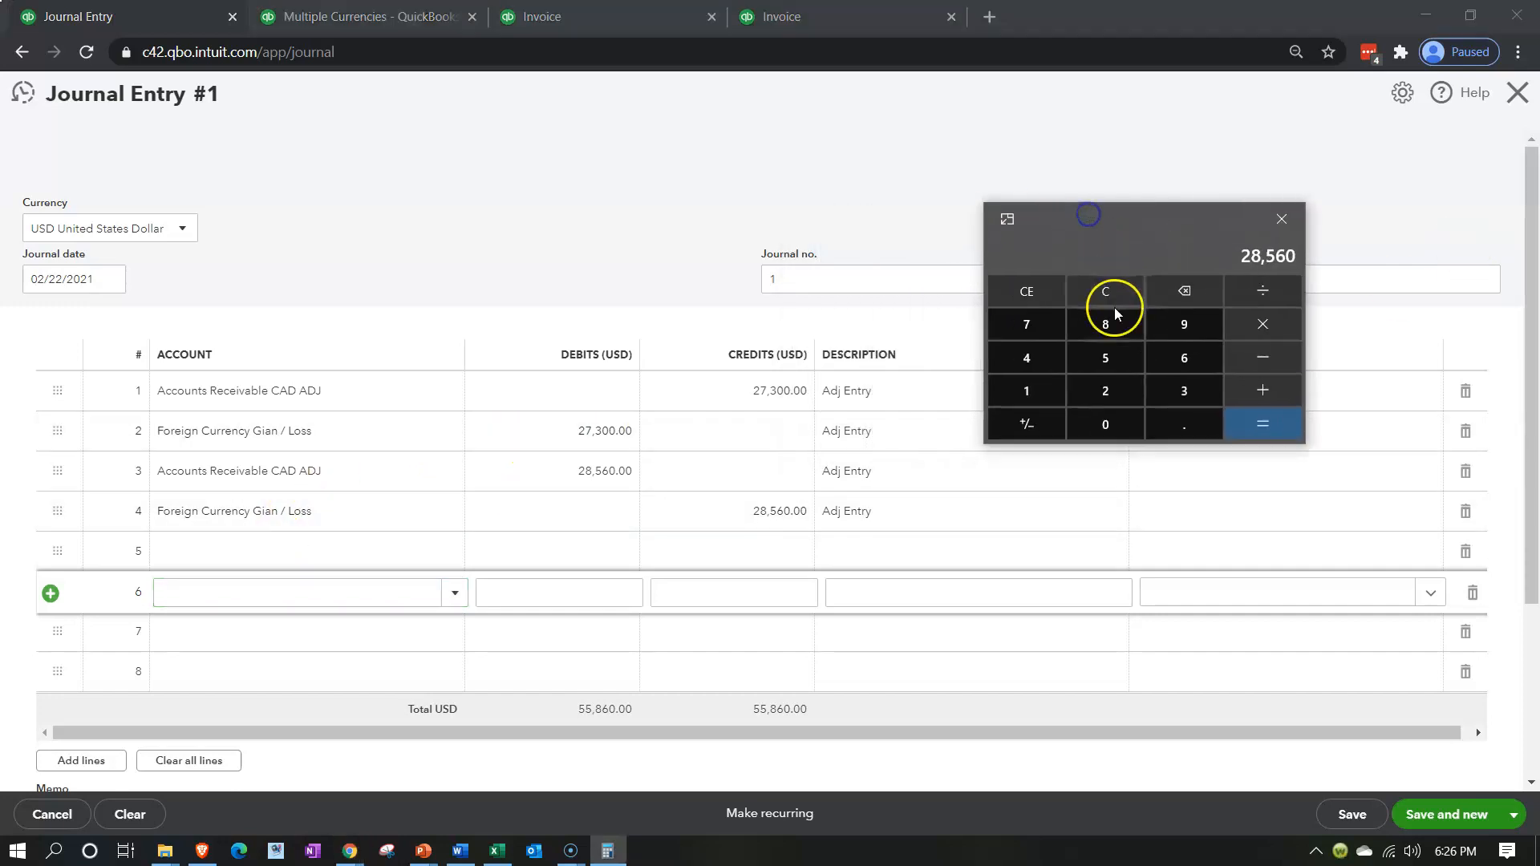
pyautogui.write('2')
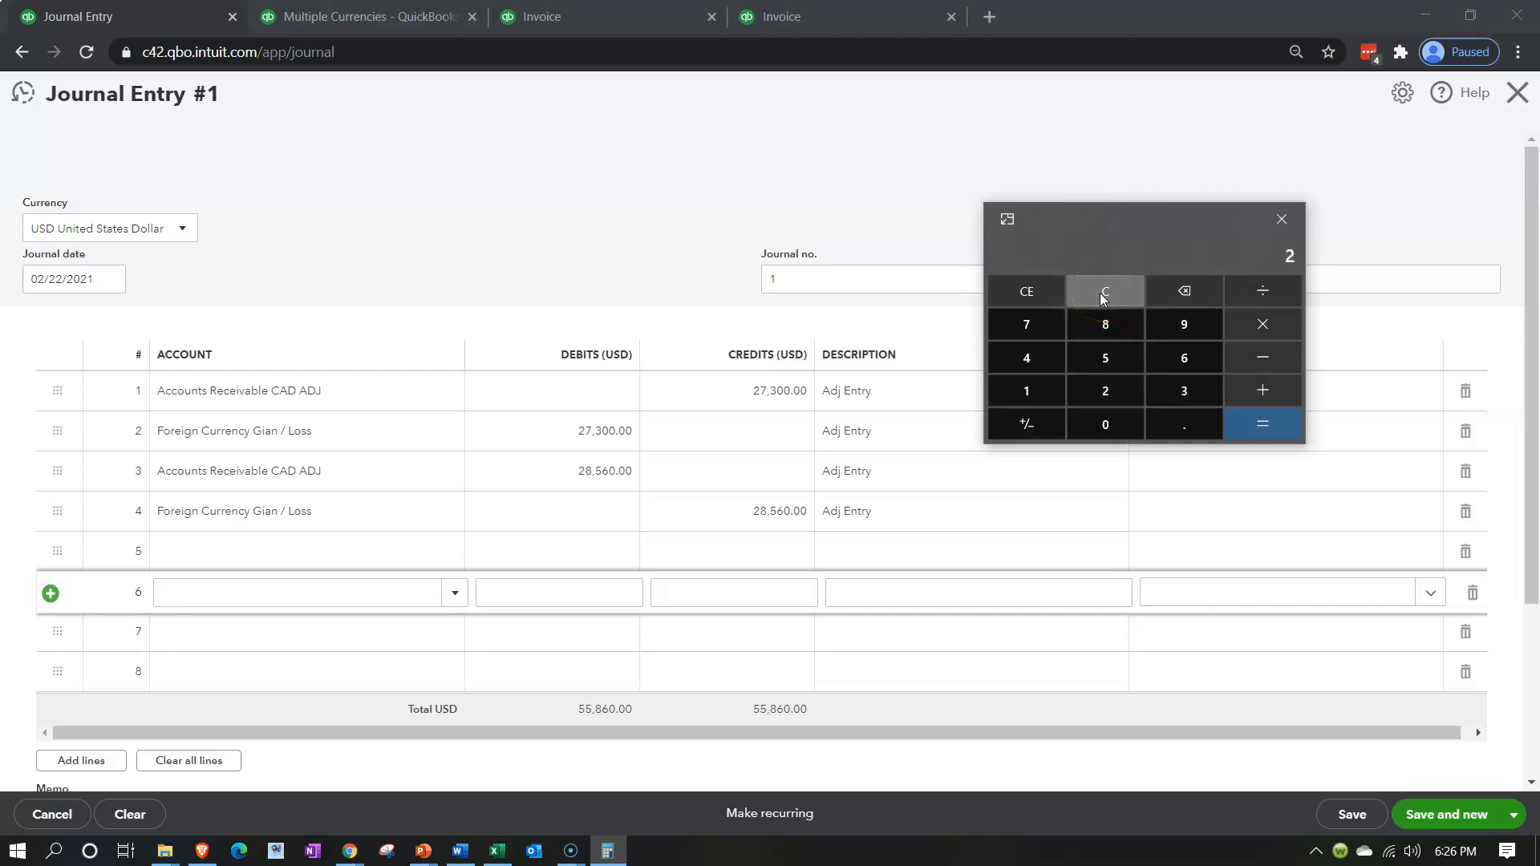
pyautogui.write('8,560')
pyautogui.click(1103, 295)
pyautogui.write('27300')
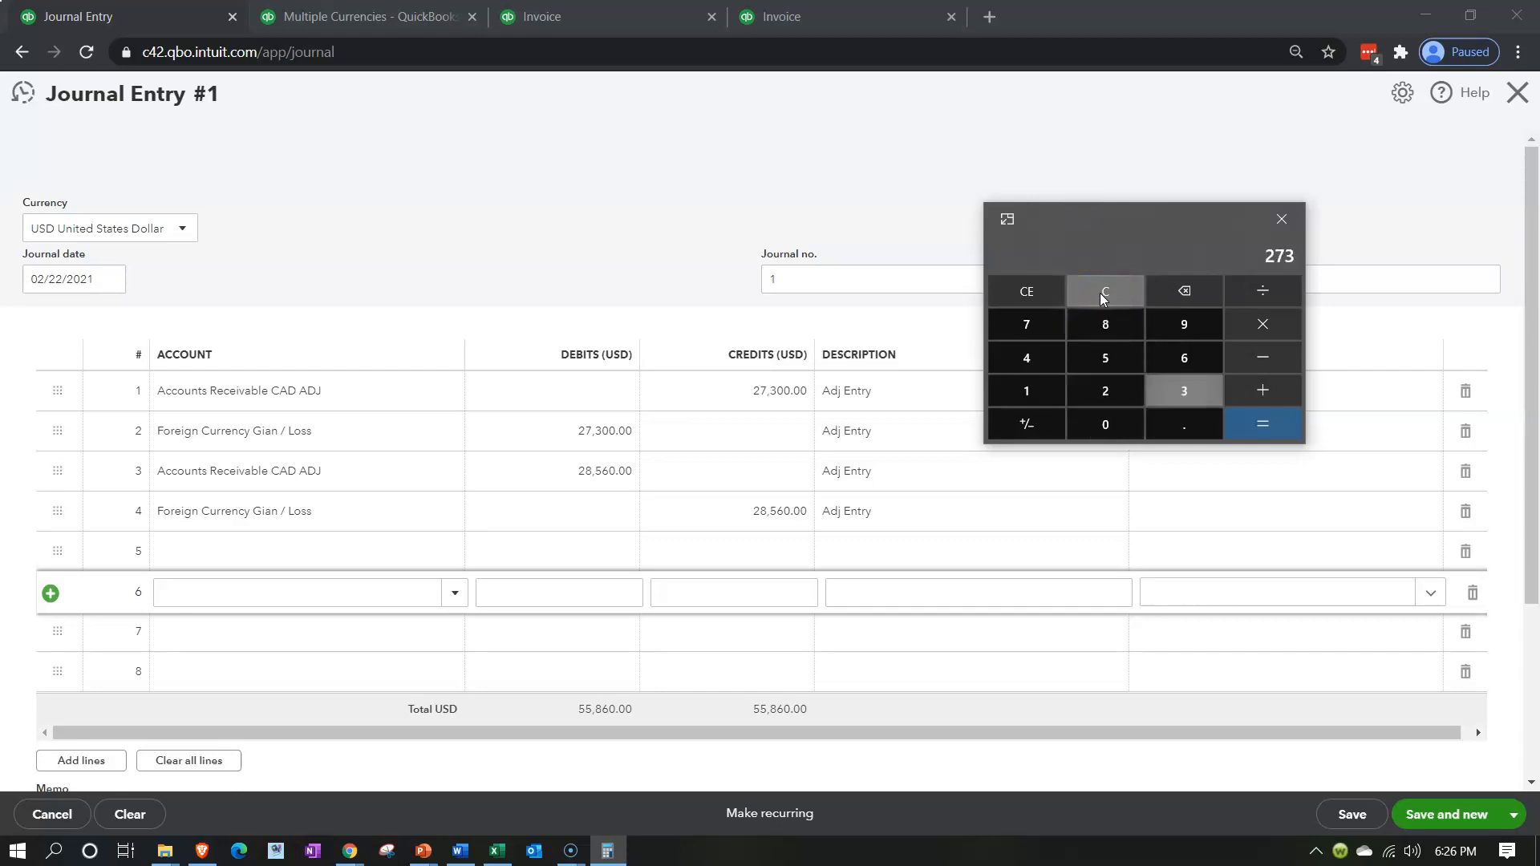
pyautogui.press('Return')
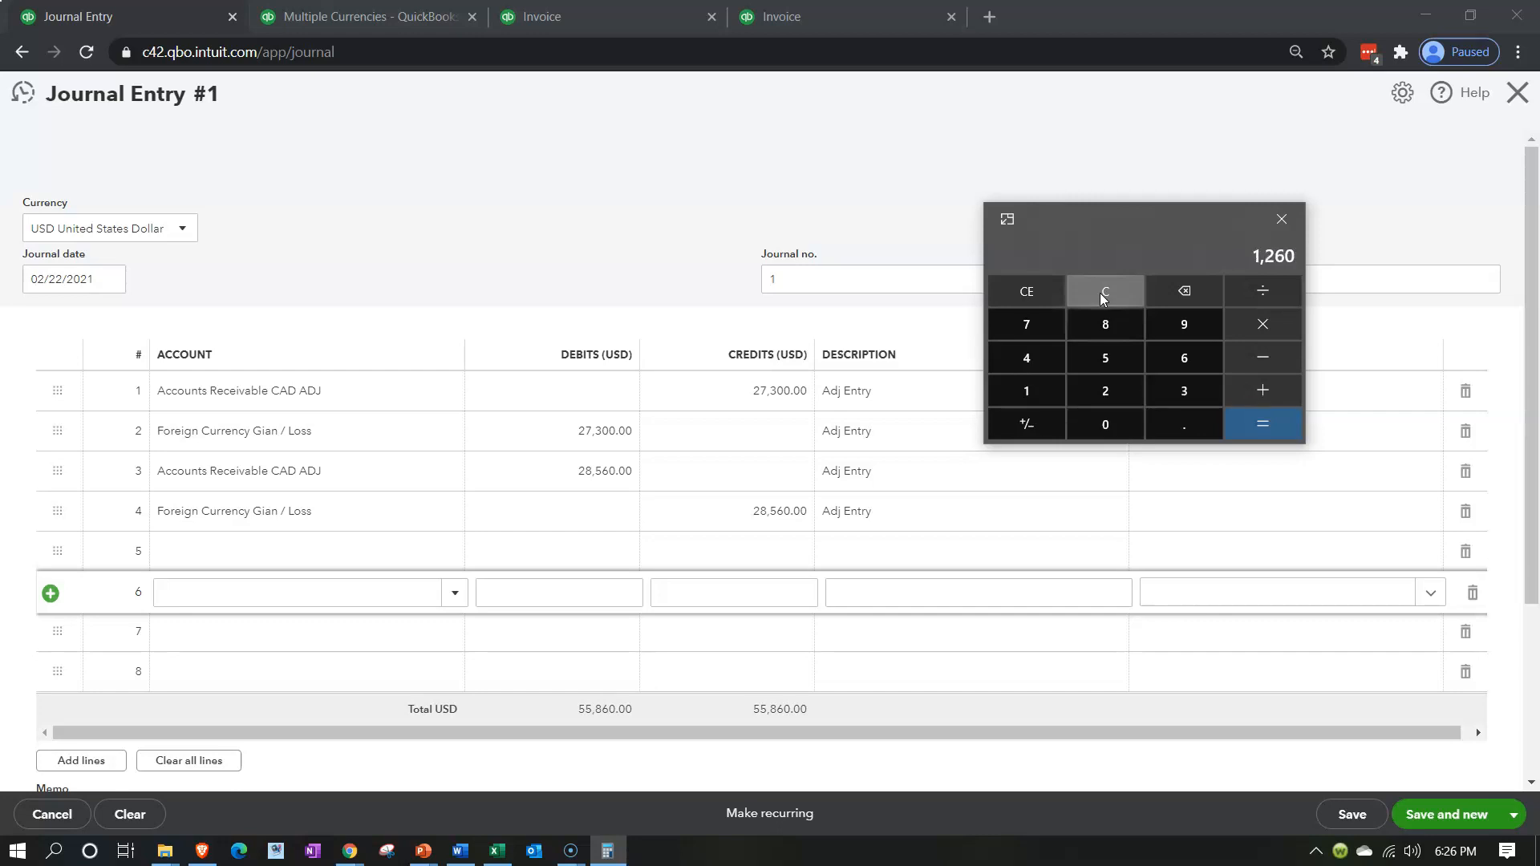
# Switch to the Excel worksheet, compare the 5/31 receivable and foreign currency gain entry, and return to the journal entry
pyautogui.click(263, 585)
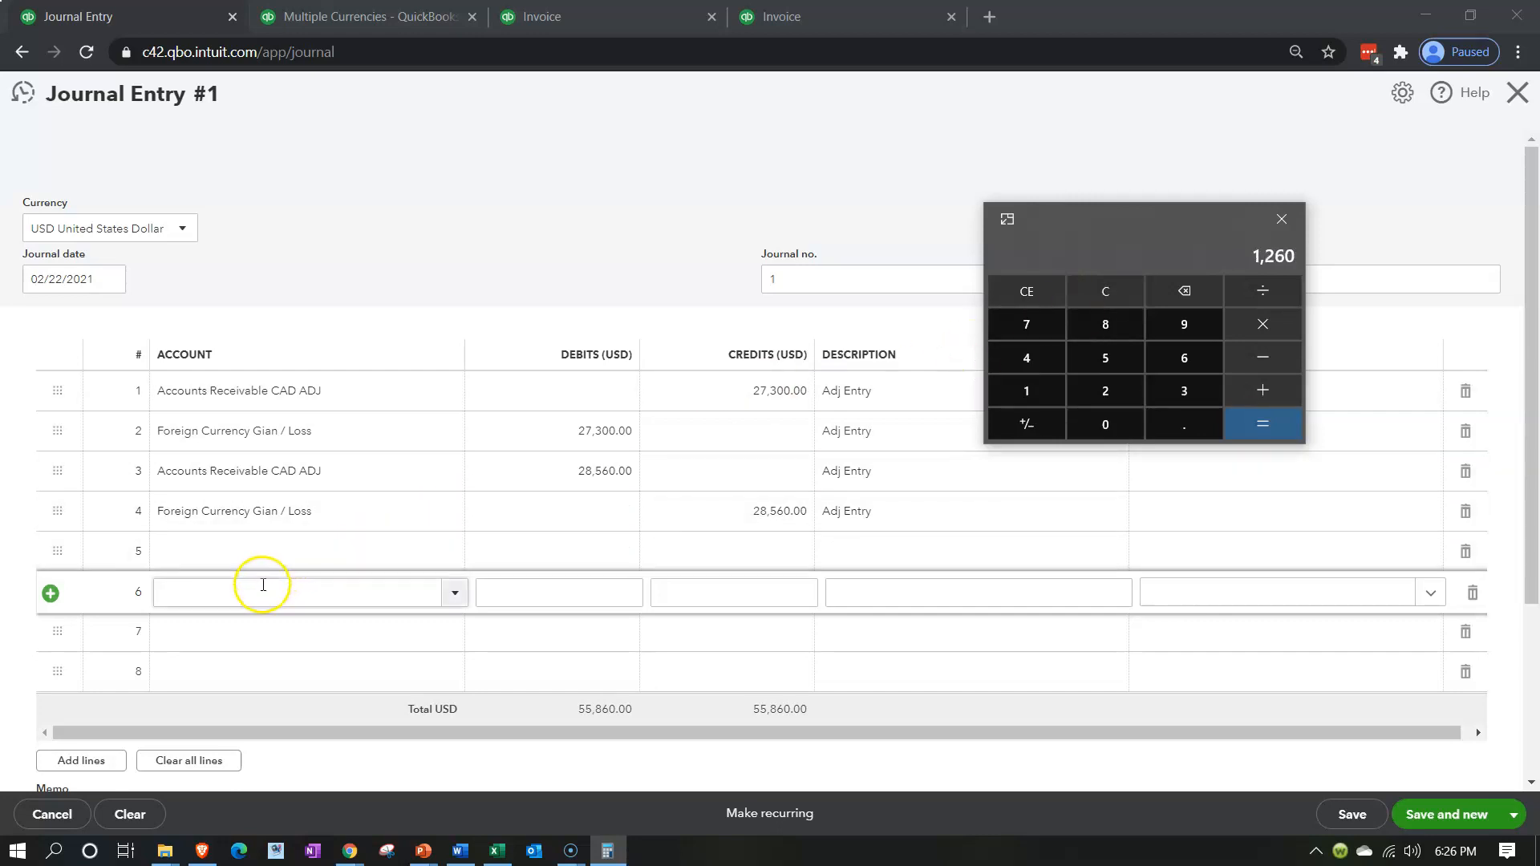
pyautogui.click(497, 850)
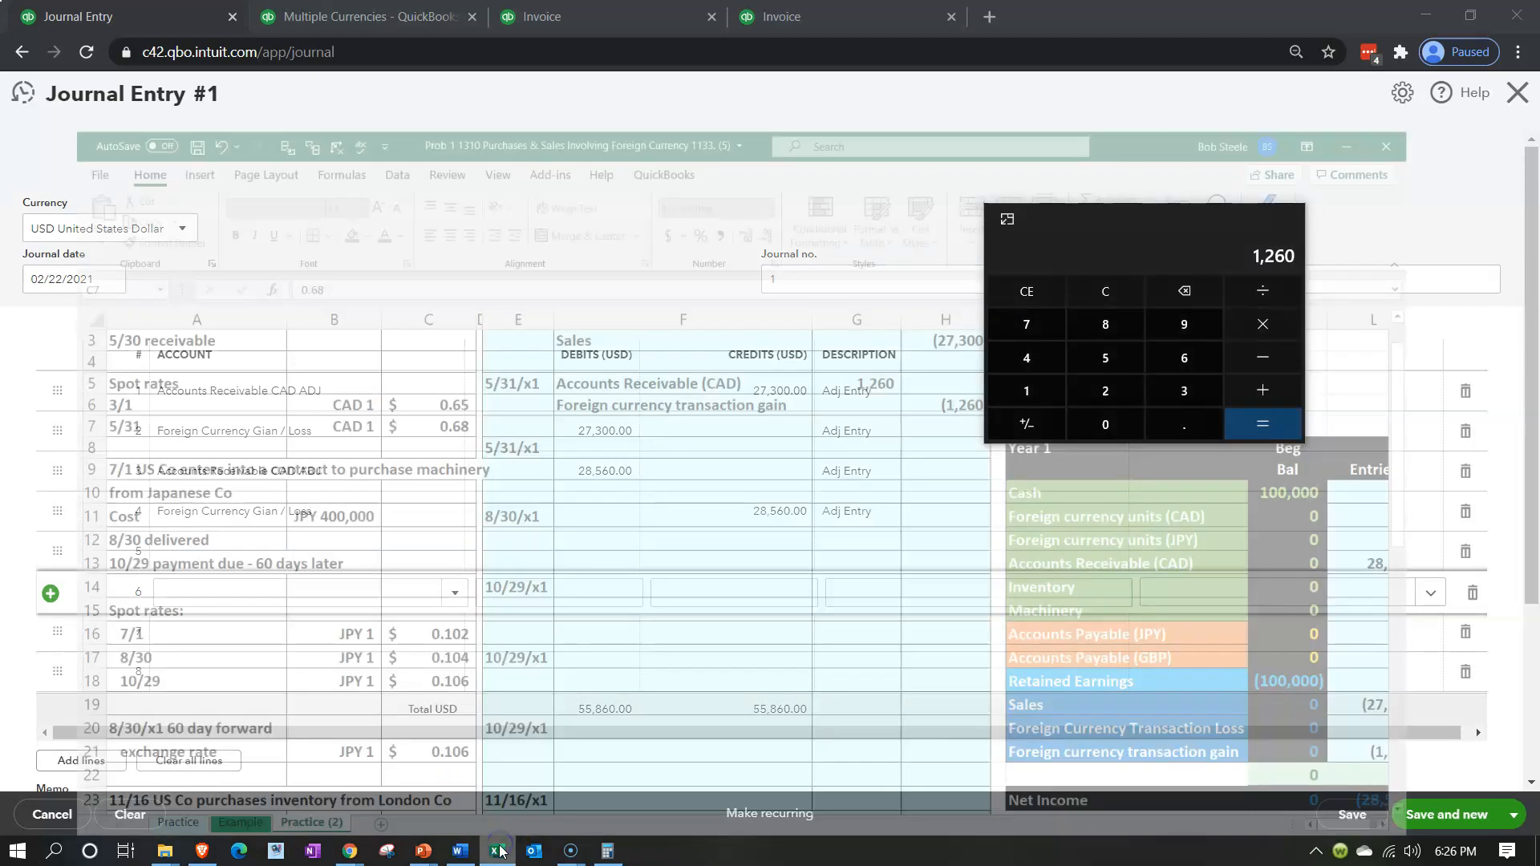
pyautogui.moveTo(1075, 226); pyautogui.dragTo(1539, 230)
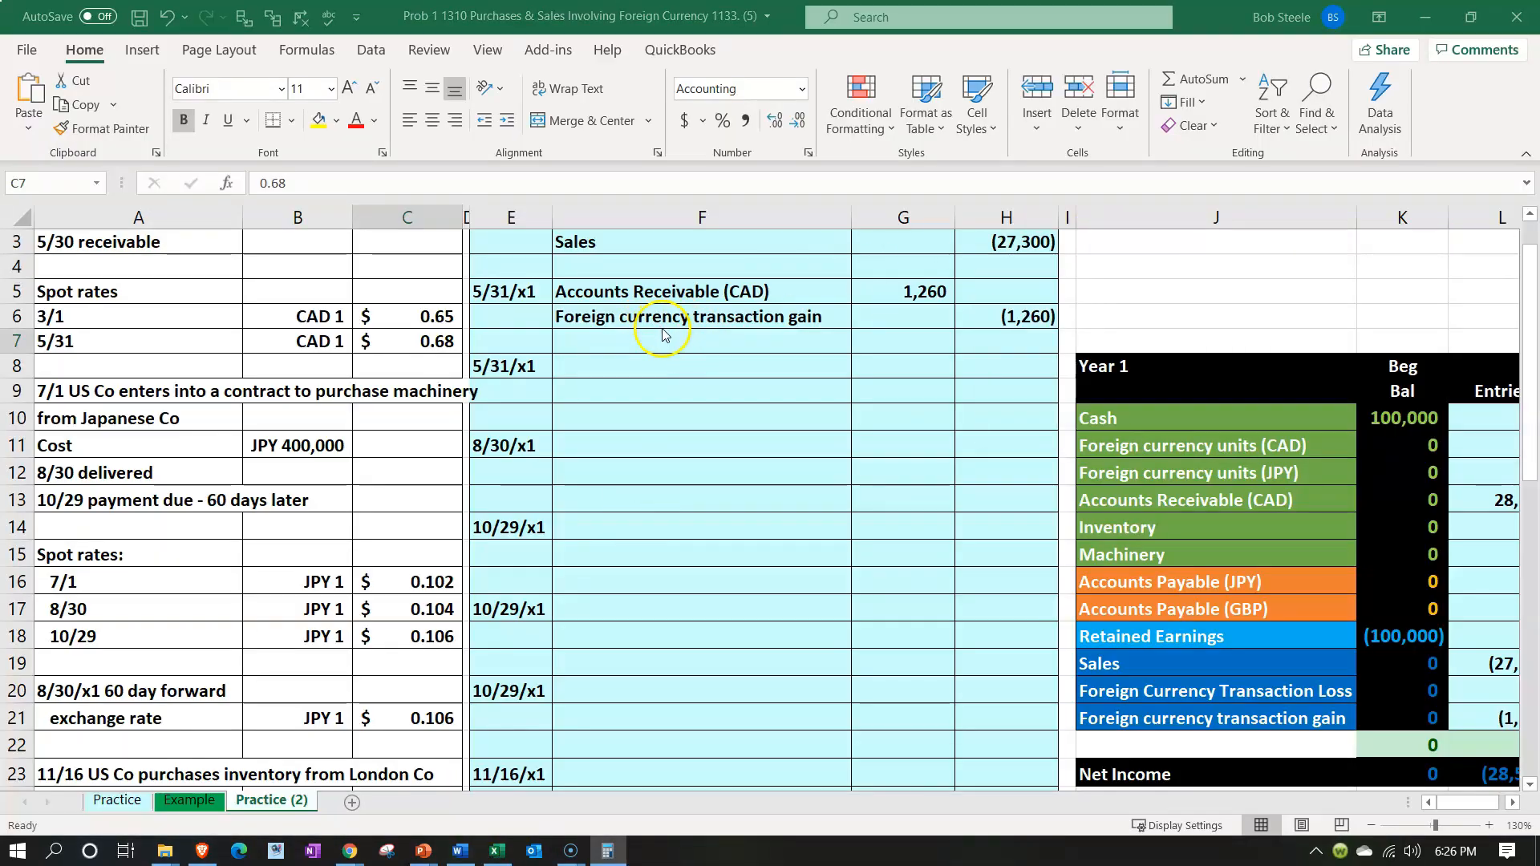
pyautogui.click(1425, 16)
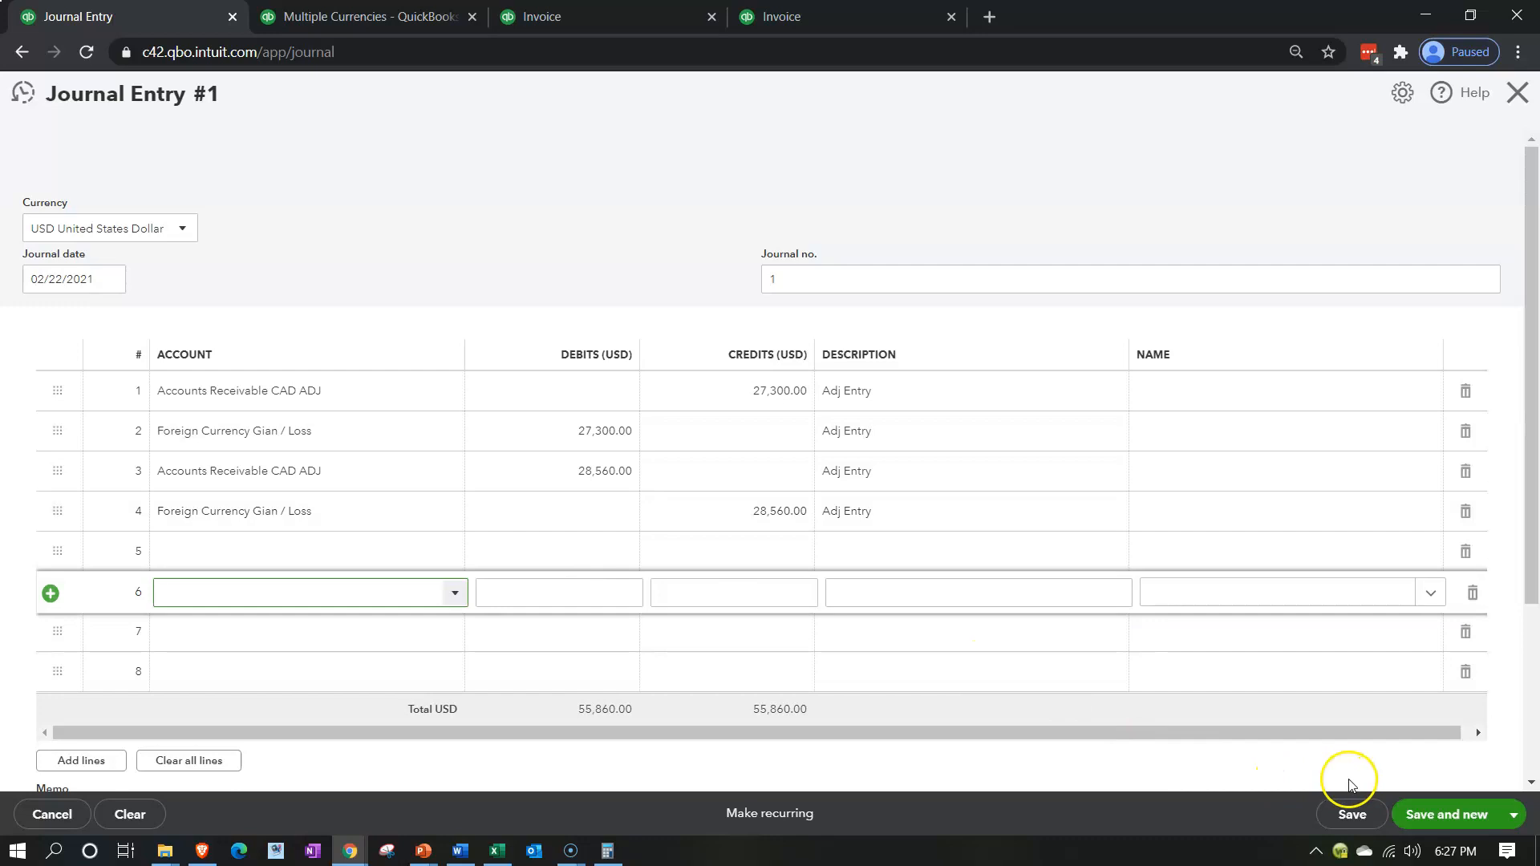
# Set the journal date to 05/31/2020, then save and close the journal entry
pyautogui.click(1396, 815)
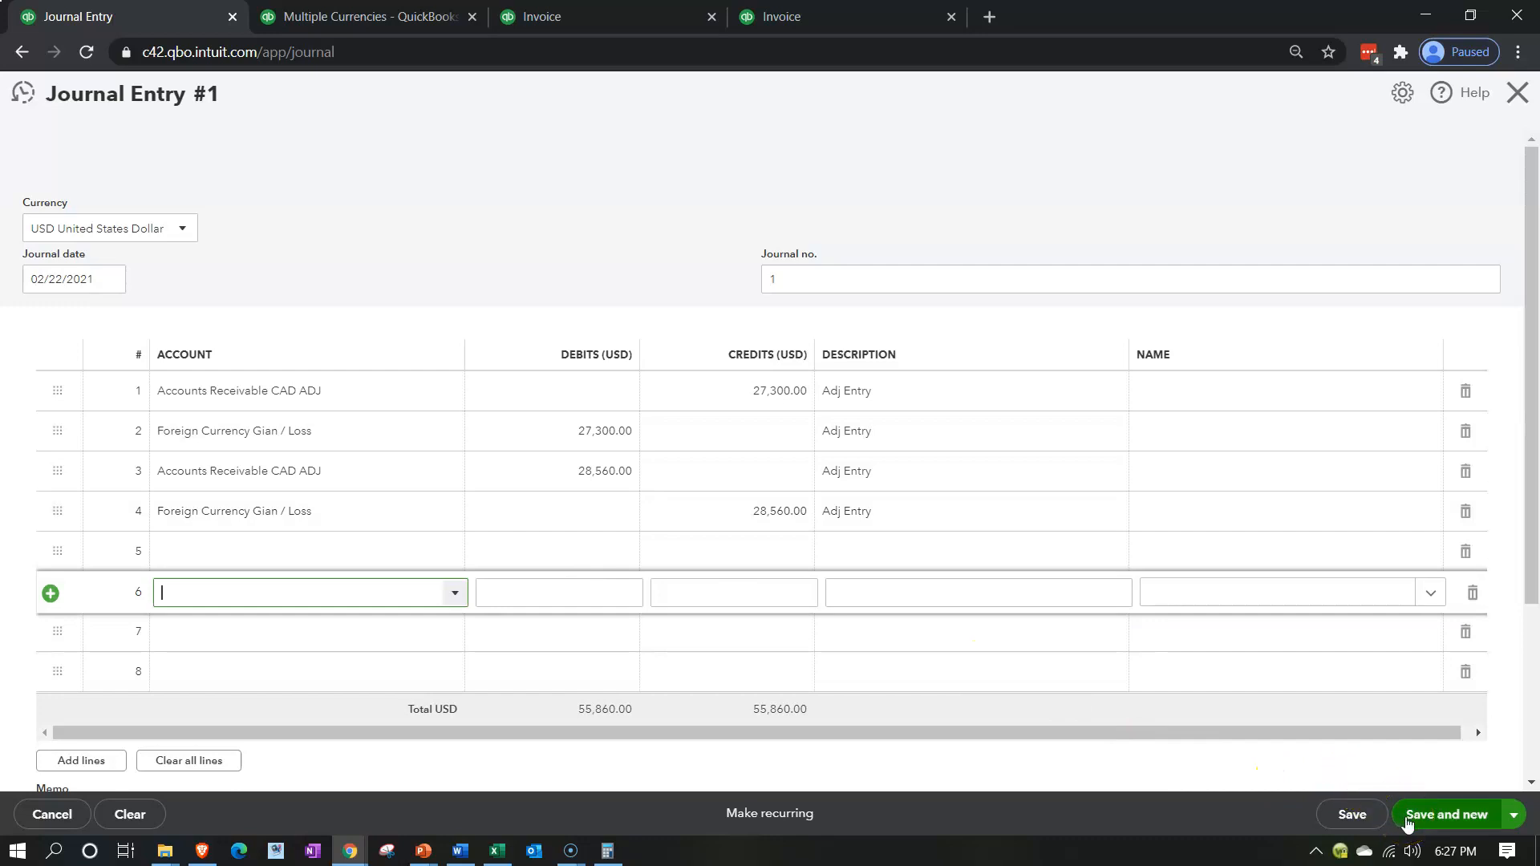
pyautogui.click(1513, 814)
pyautogui.click(1453, 784)
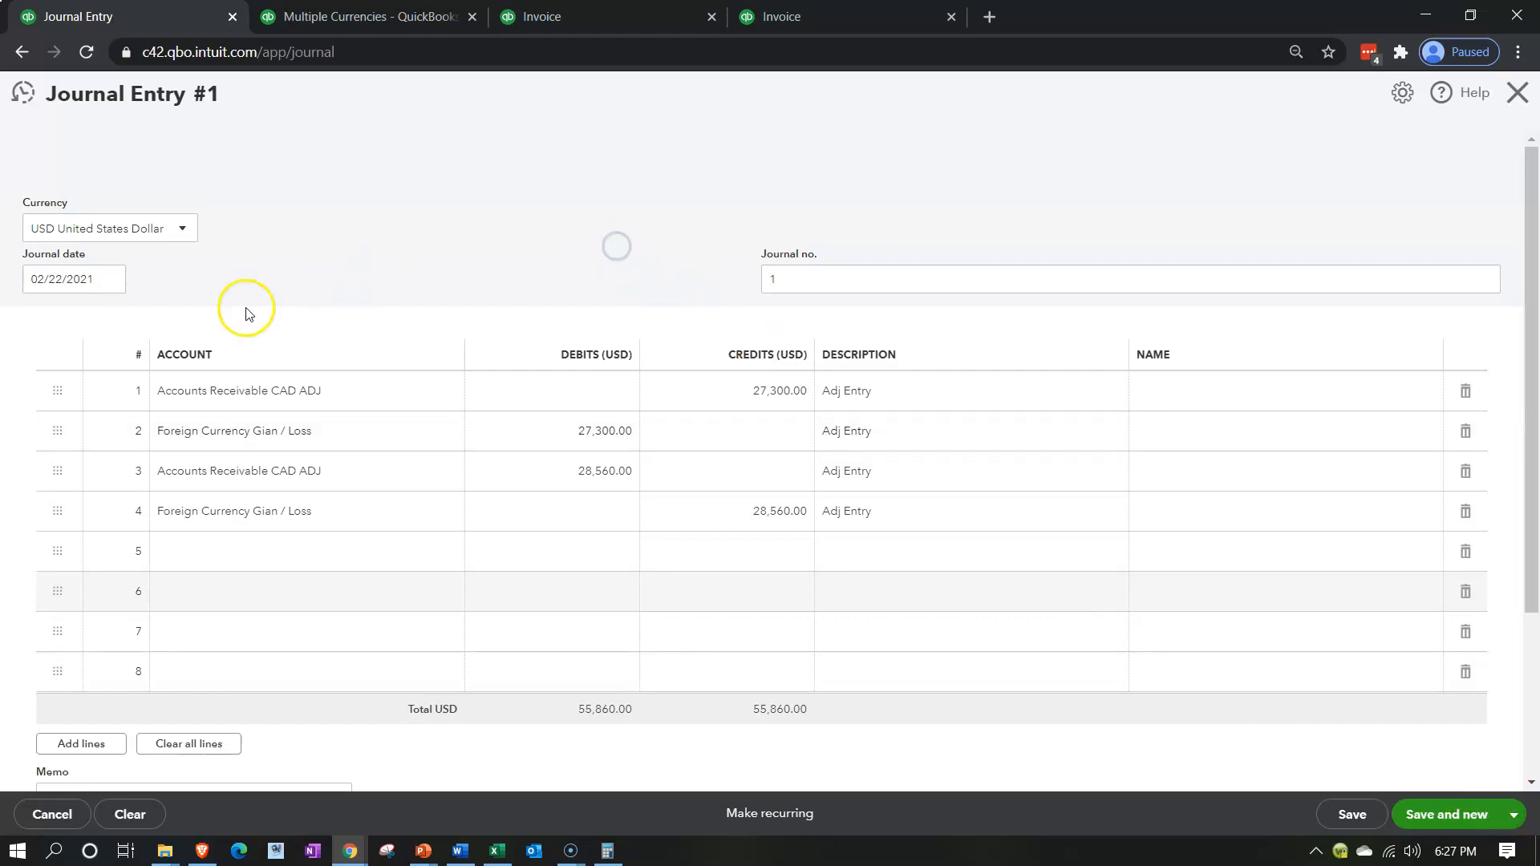
pyautogui.moveTo(96, 281); pyautogui.dragTo(14, 274)
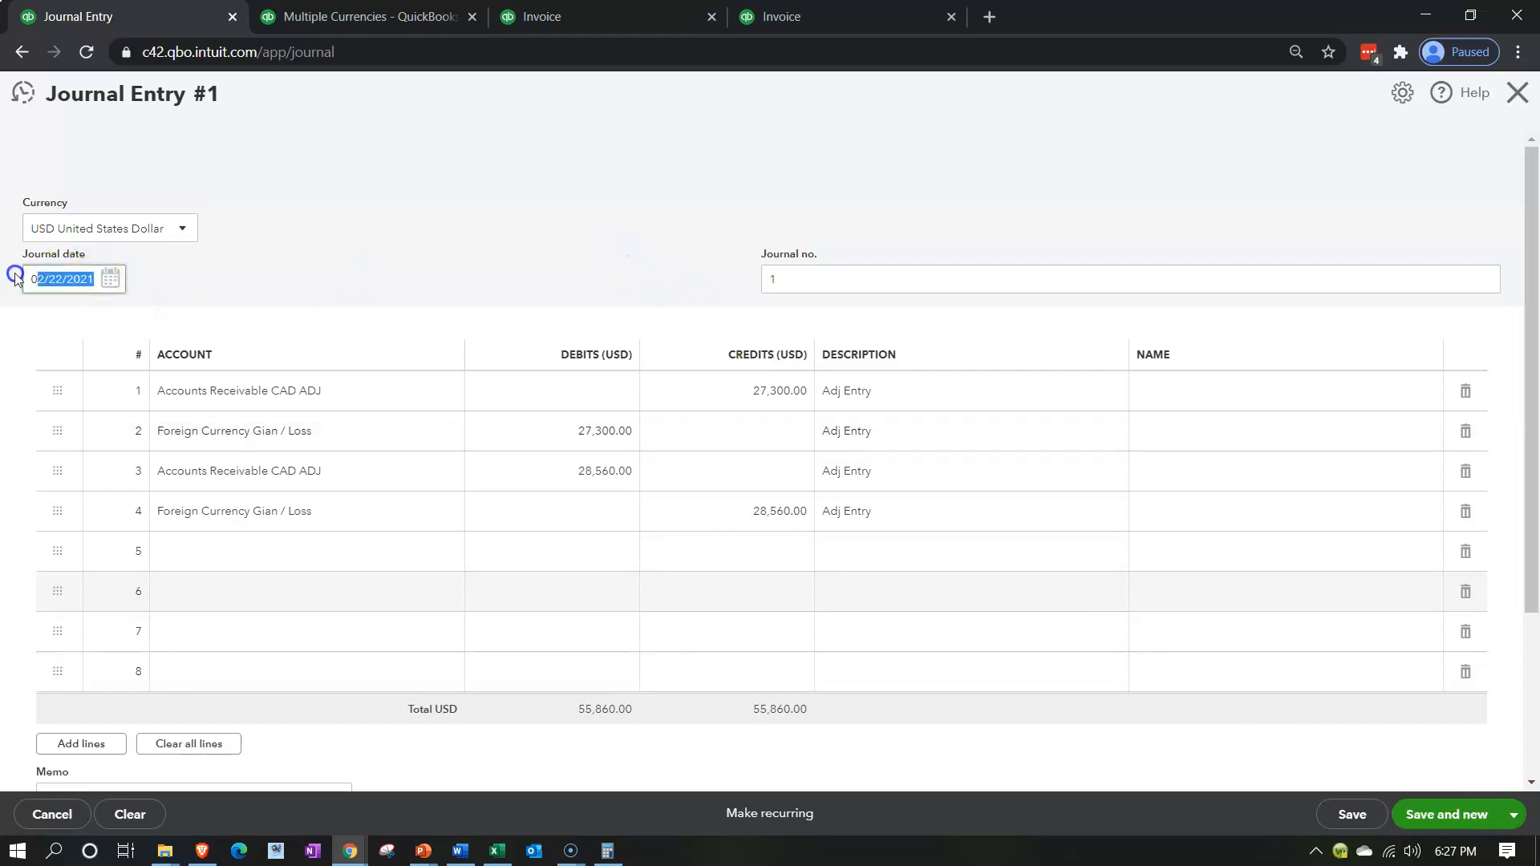
pyautogui.write('05')
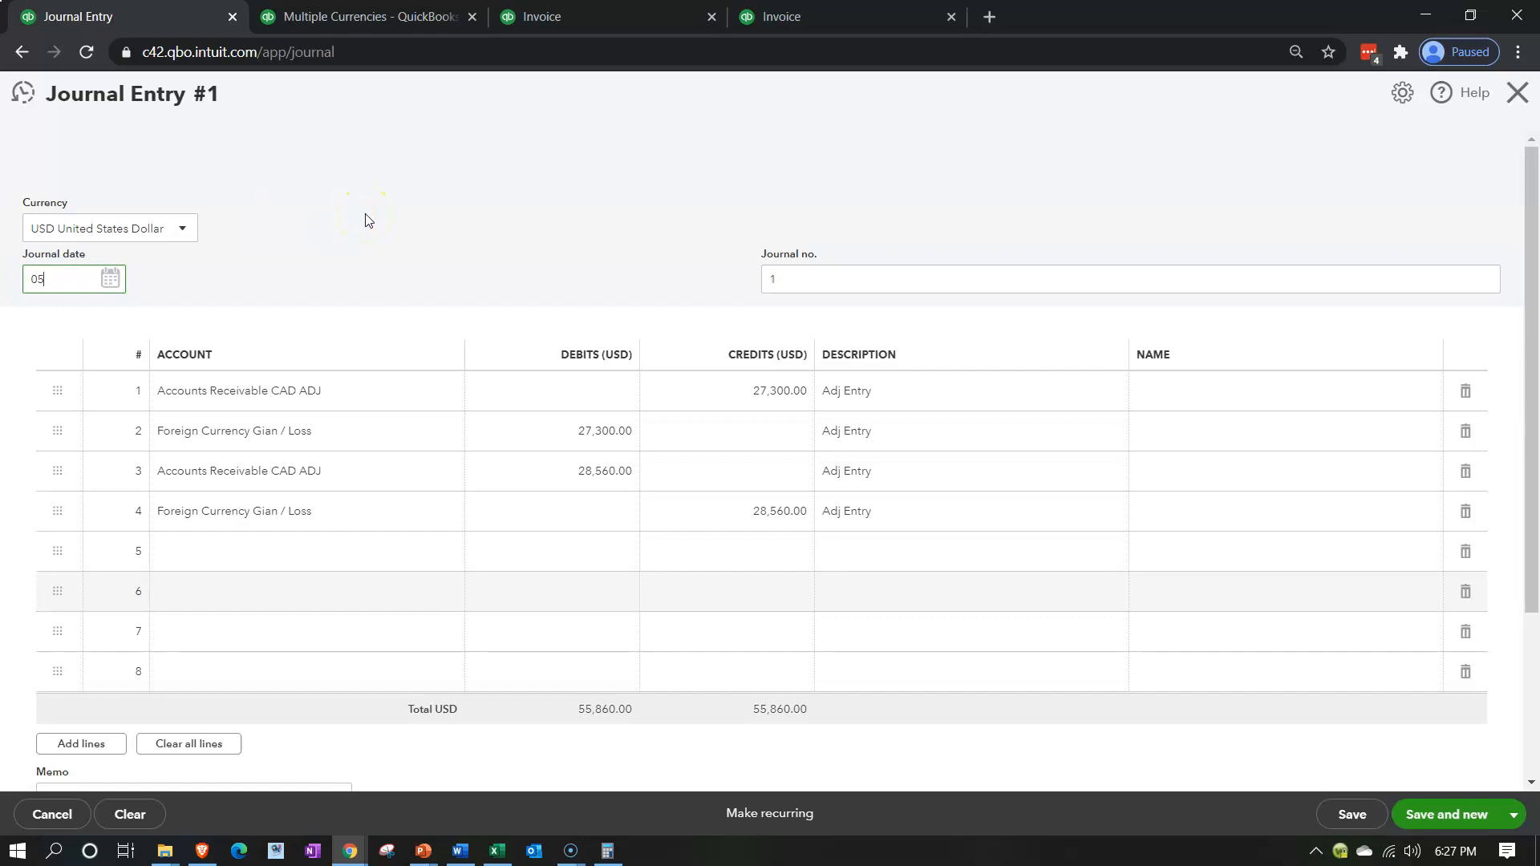
pyautogui.write('/31/')
pyautogui.write('20')
pyautogui.press('Tab')
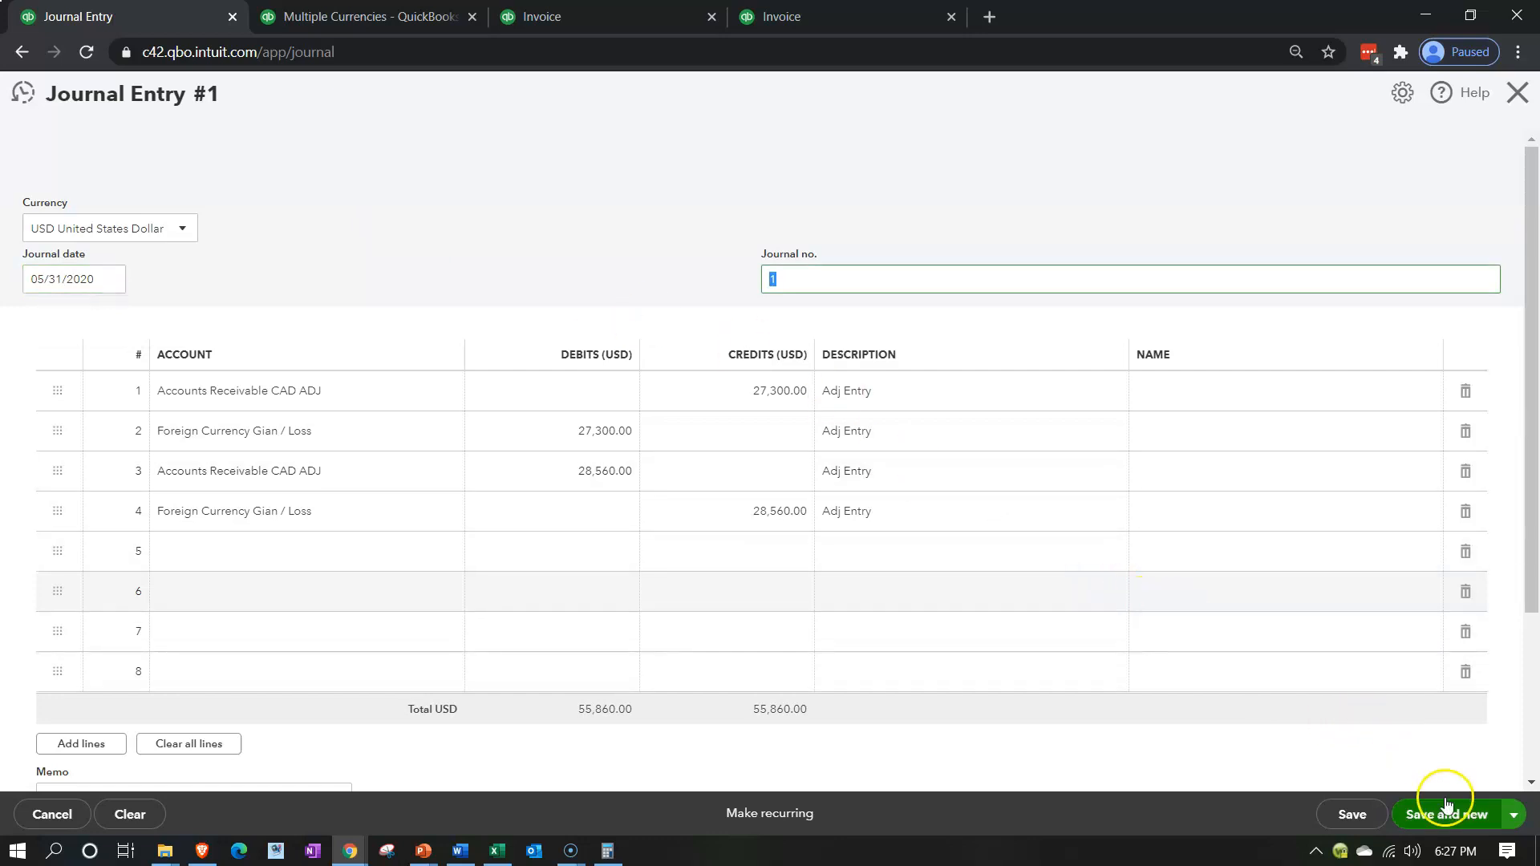
pyautogui.click(1513, 814)
pyautogui.click(1444, 784)
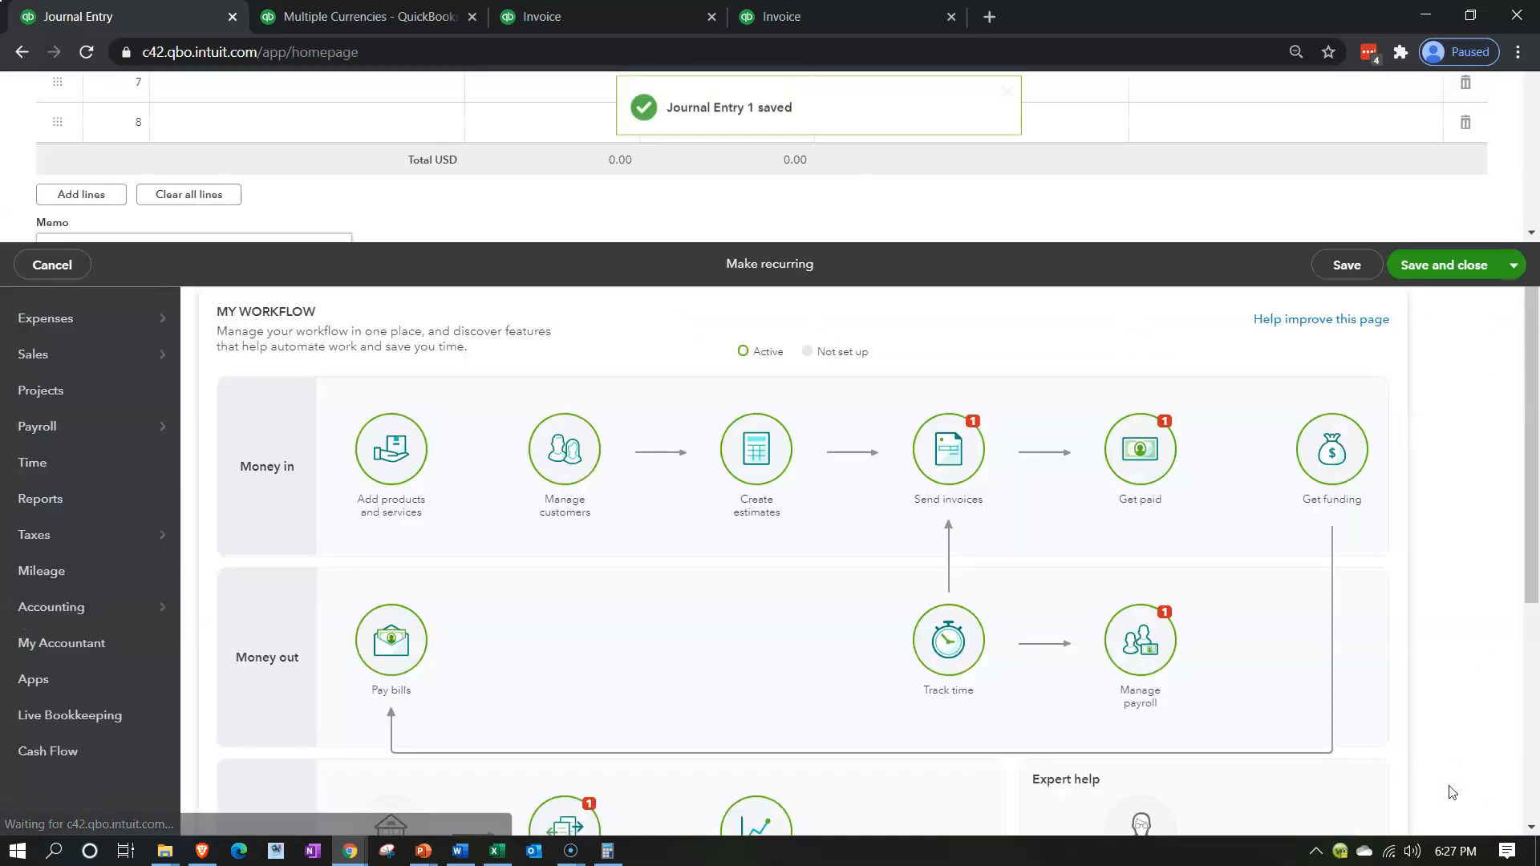
# Rerun the balance sheet as of December 31, 2020 and review the CAD receivable, its adjustment account and net income
pyautogui.click(338, 16)
pyautogui.scroll(3, 285, 461)
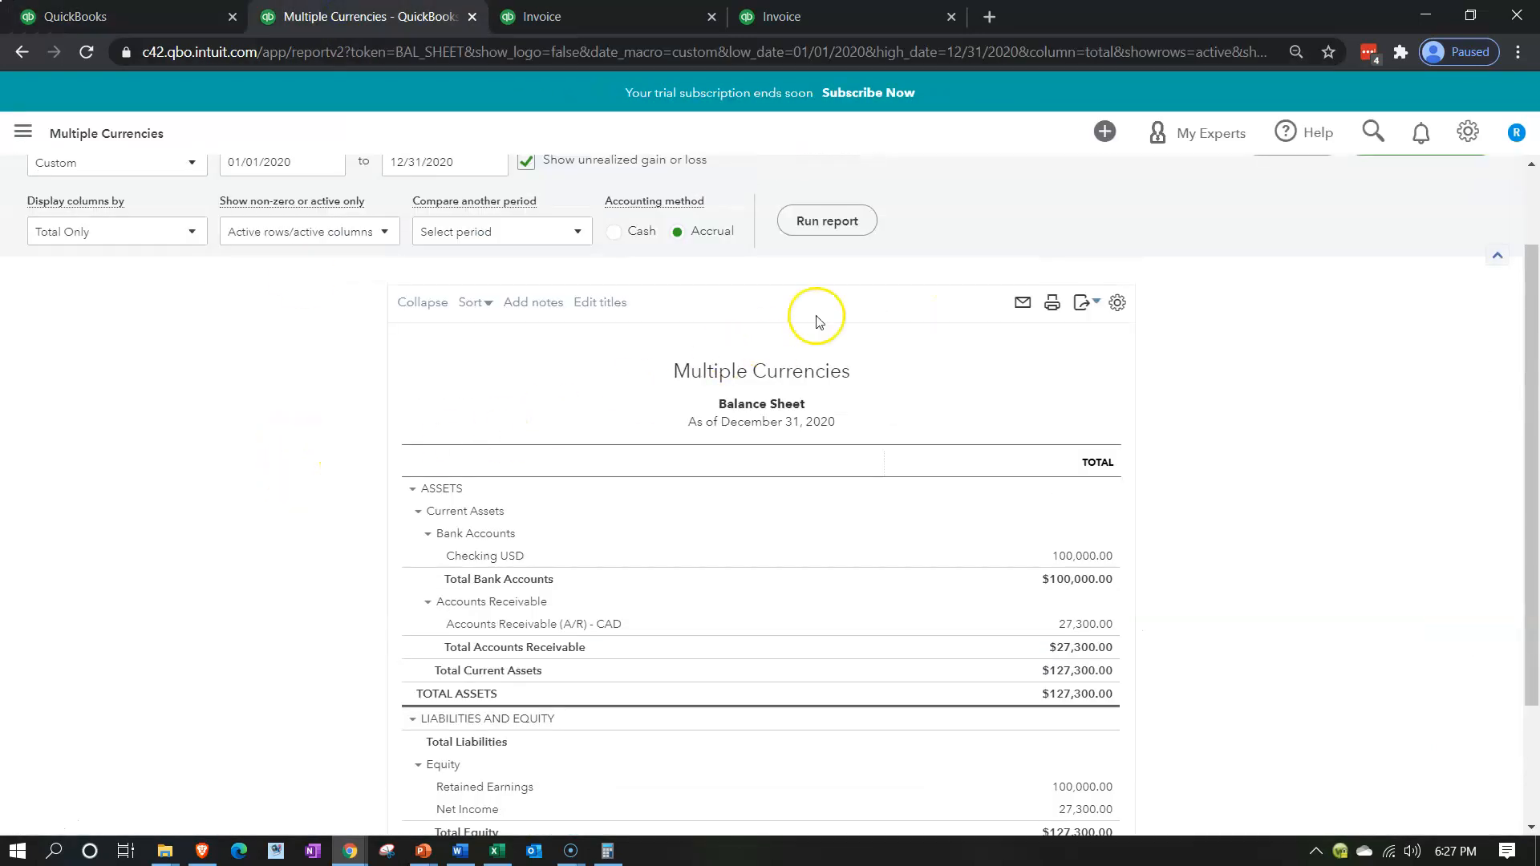
pyautogui.click(834, 265)
pyautogui.scroll(-3, 318, 662)
pyautogui.keyDown('ctrl'); pyautogui.scroll(1, 317, 660); pyautogui.keyUp('ctrl')
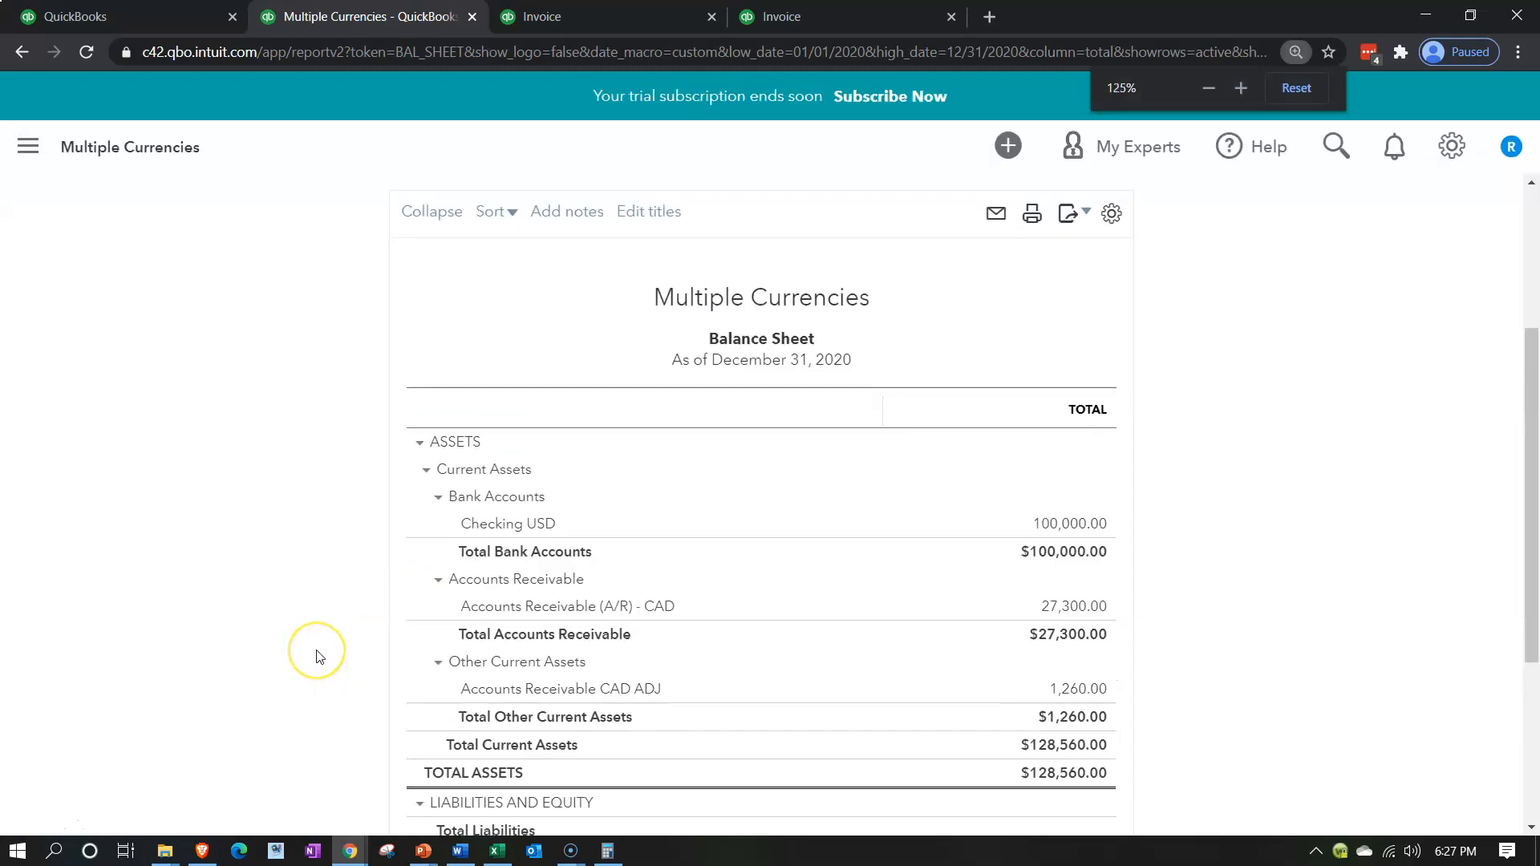
pyautogui.keyDown('ctrl'); pyautogui.scroll(2, 318, 659); pyautogui.keyUp('ctrl')
pyautogui.scroll(-2, 318, 656)
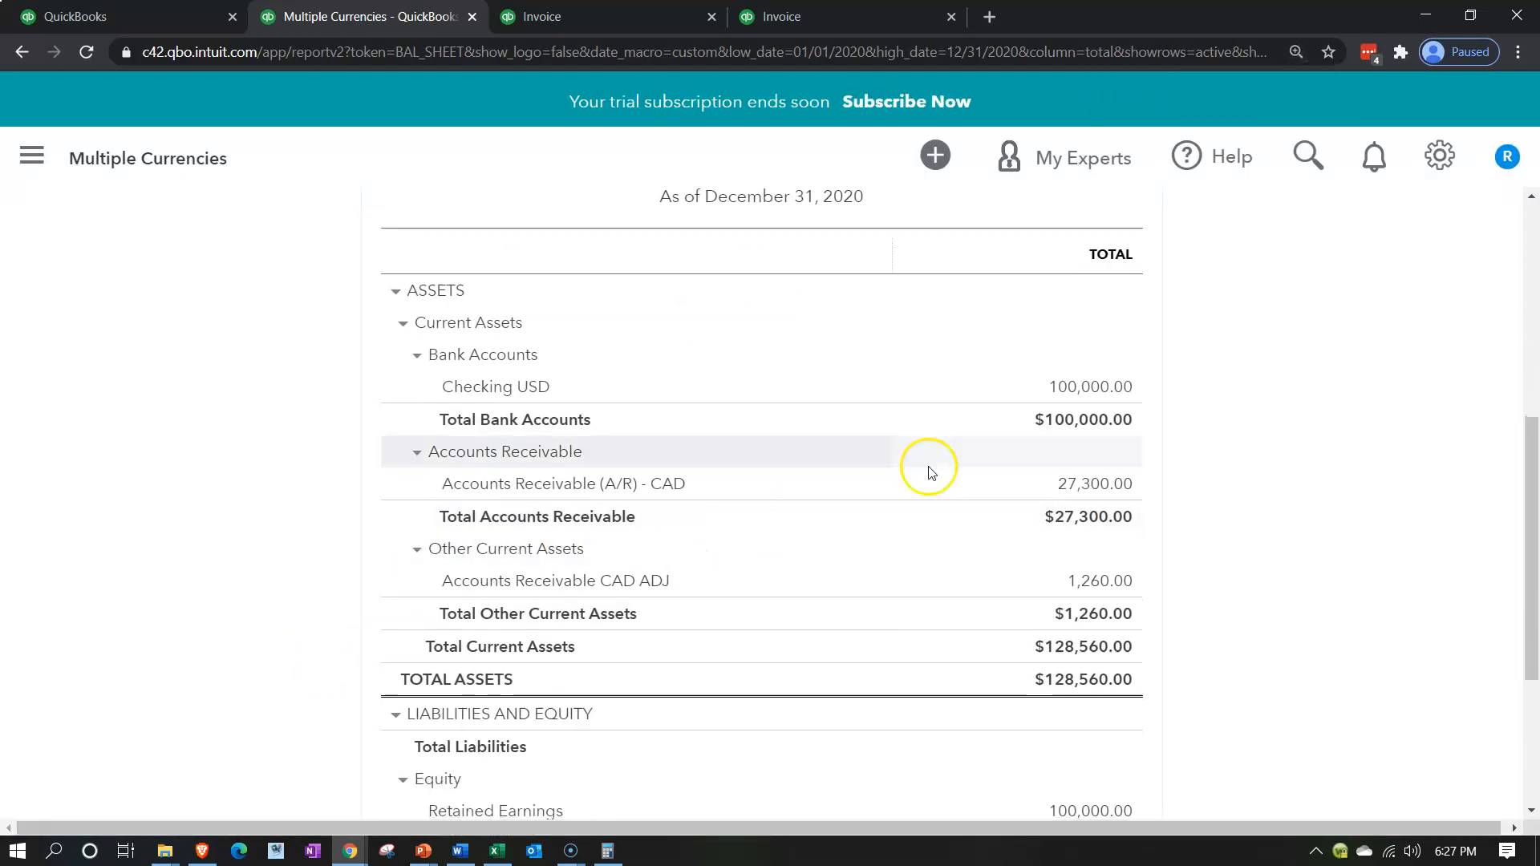
pyautogui.scroll(-2, 1046, 398)
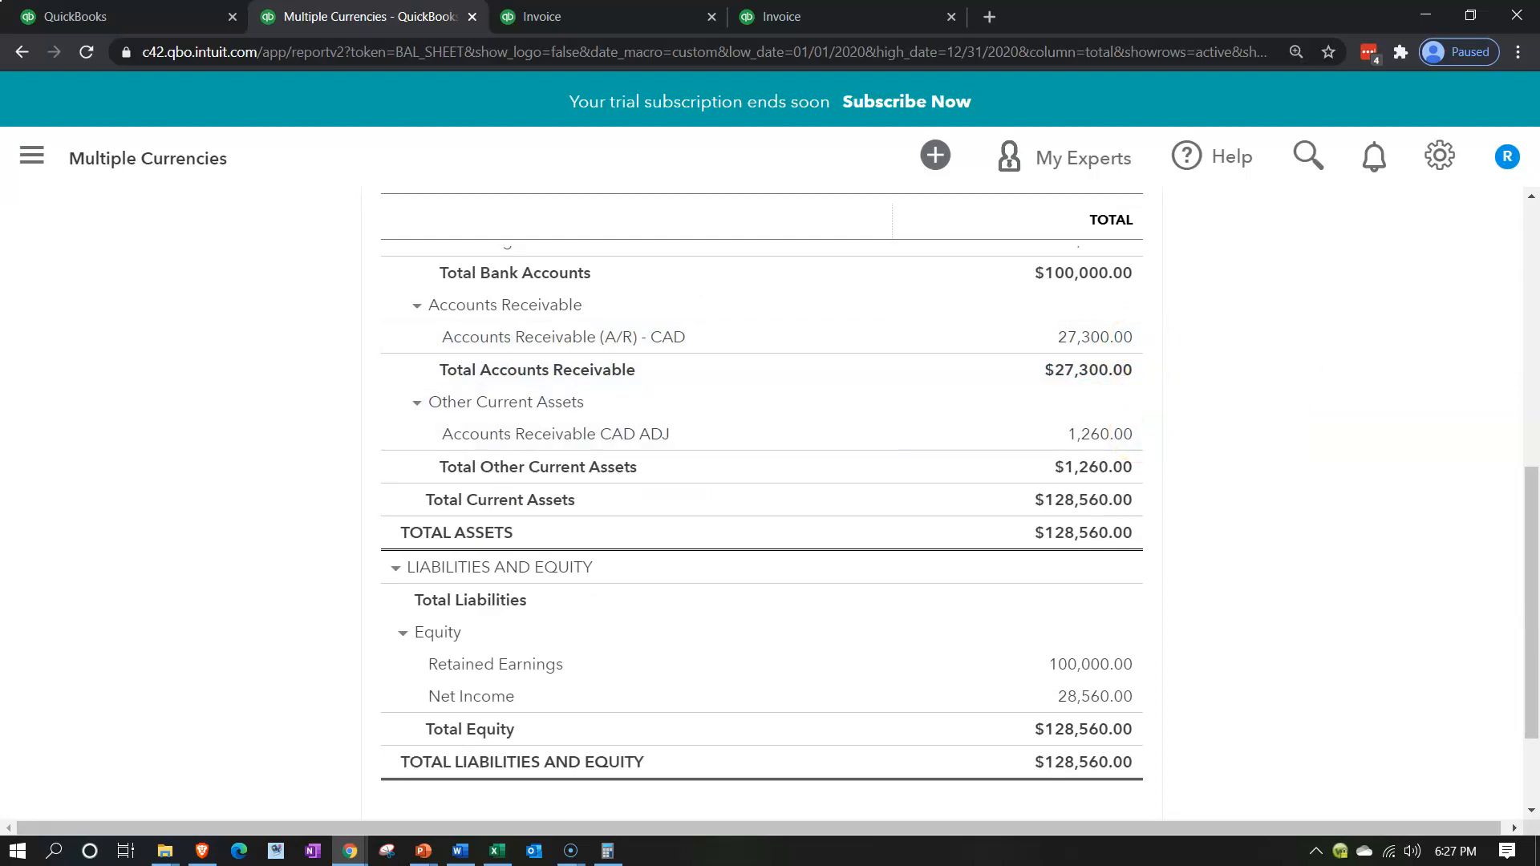
# Add the 27,300 CAD receivable and the 1,260 adjustment on the calculator
pyautogui.moveTo(1539, 233); pyautogui.dragTo(1345, 445)
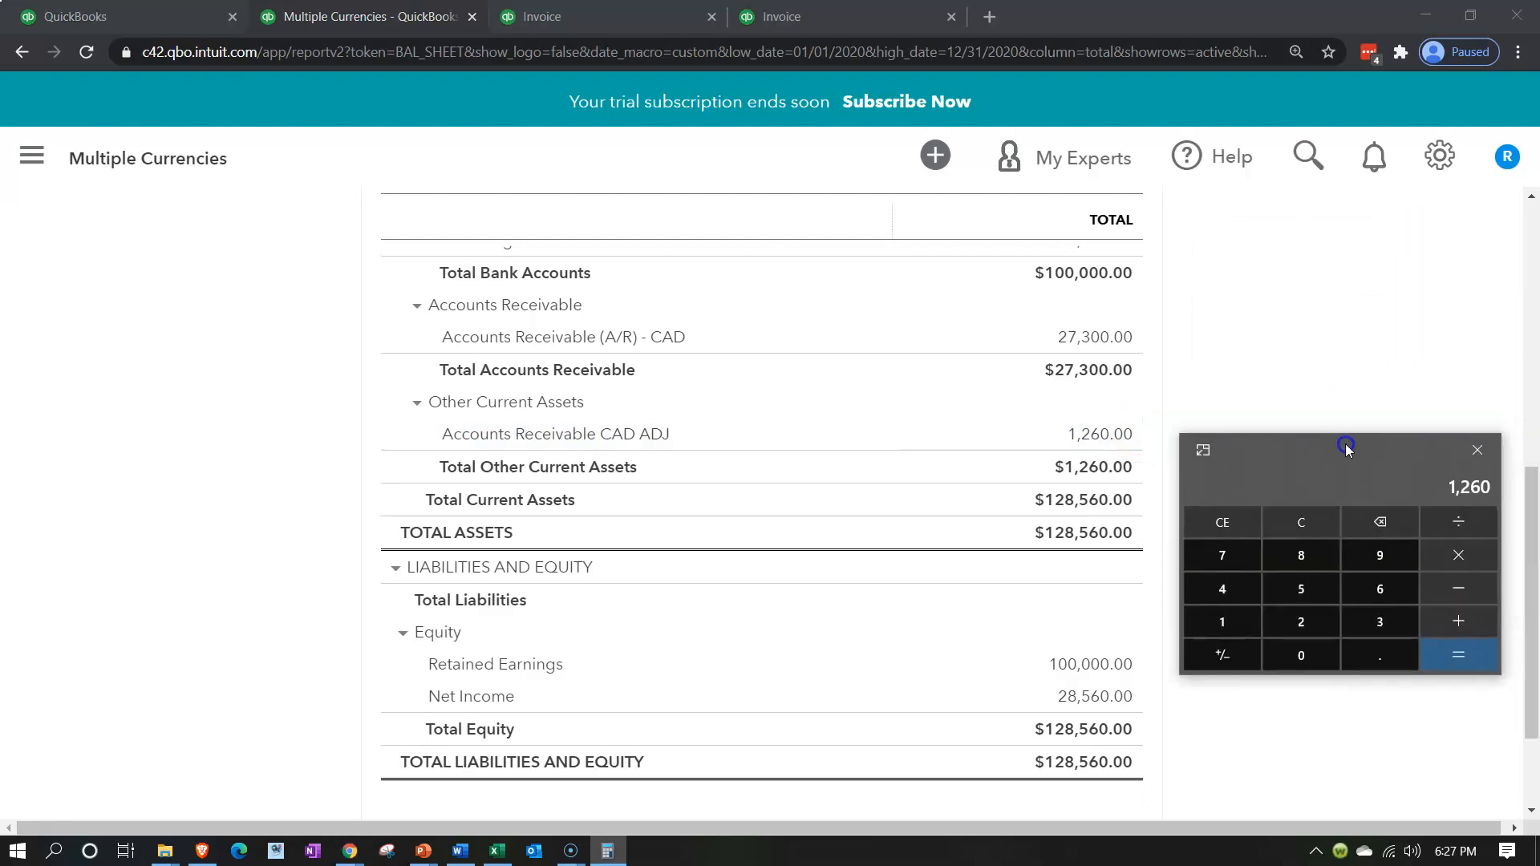
pyautogui.click(1302, 520)
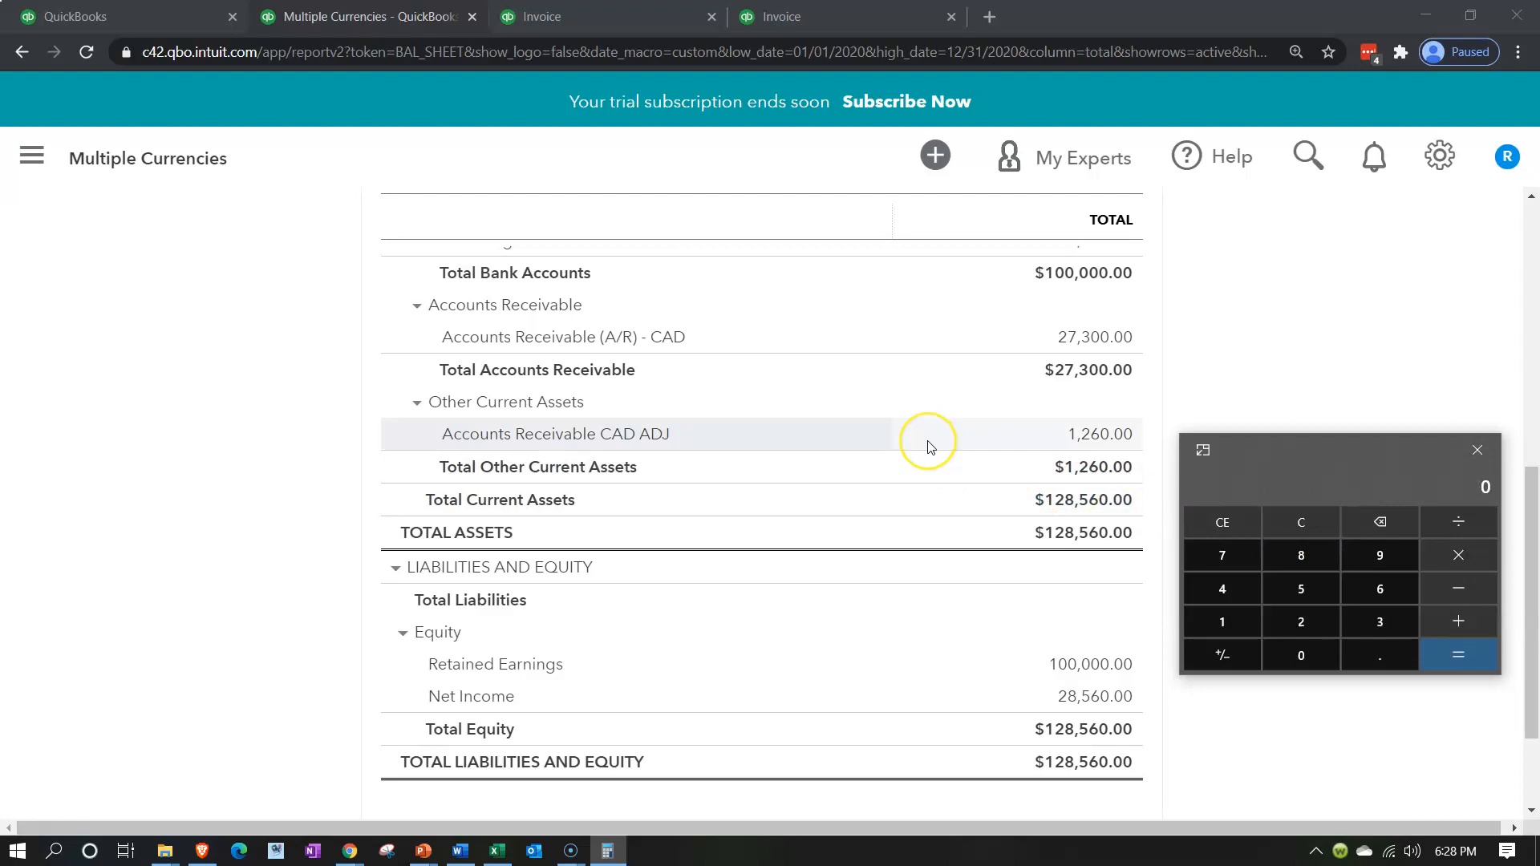
pyautogui.write('27300/1260')
pyautogui.press('Return')
# Switch to Excel and check the Accounts Receivable (CAD) row's entries in the Year 1 trial balance
pyautogui.click(497, 852)
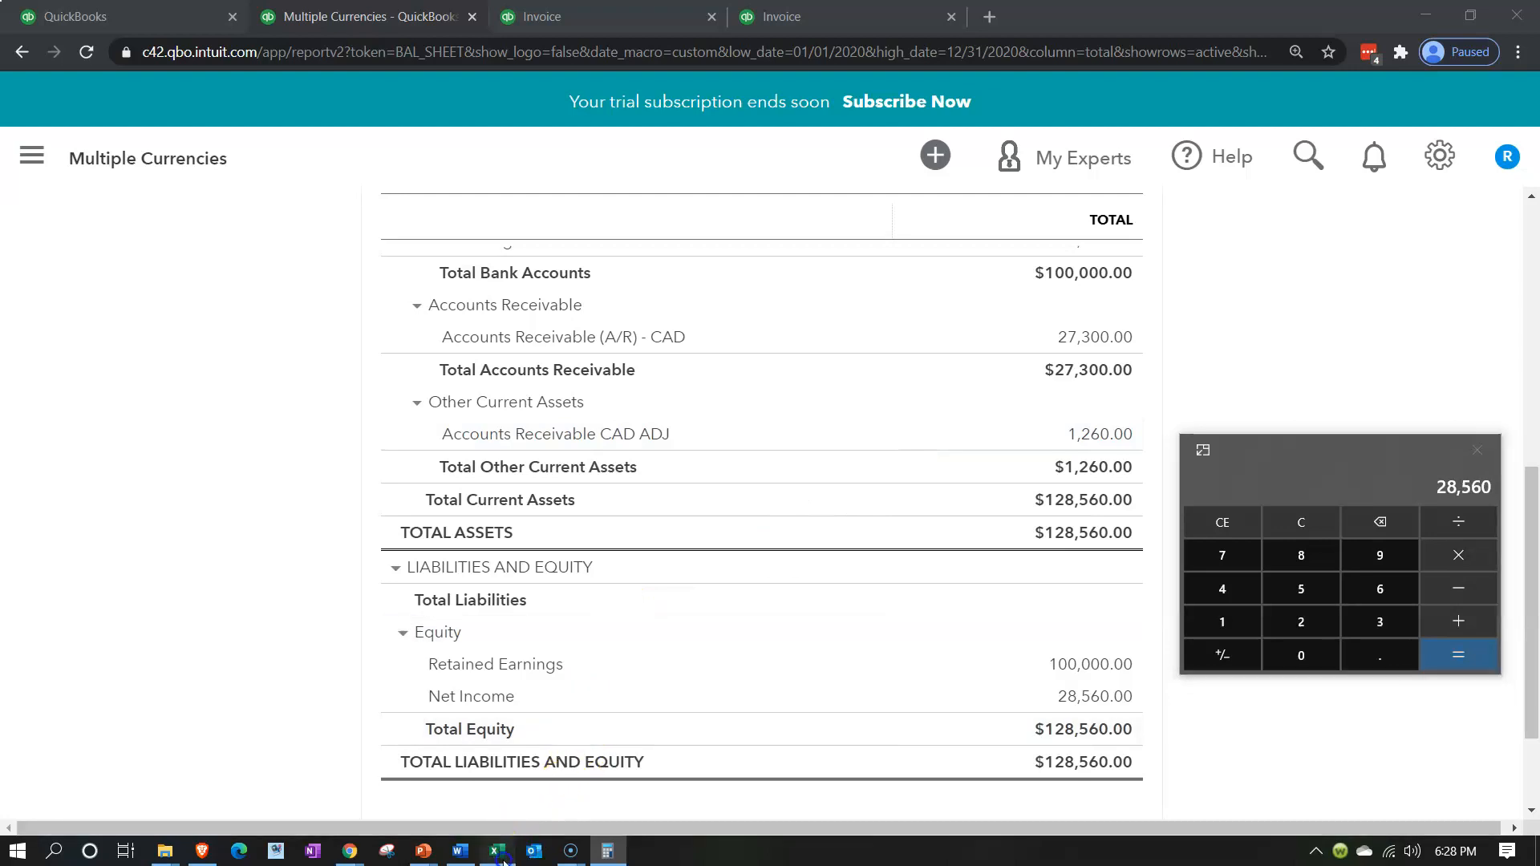
pyautogui.moveTo(1299, 457); pyautogui.dragTo(883, 454)
pyautogui.click(1305, 483)
pyautogui.click(1313, 499)
pyautogui.press('Right')
pyautogui.press('Right')
pyautogui.press('Right')
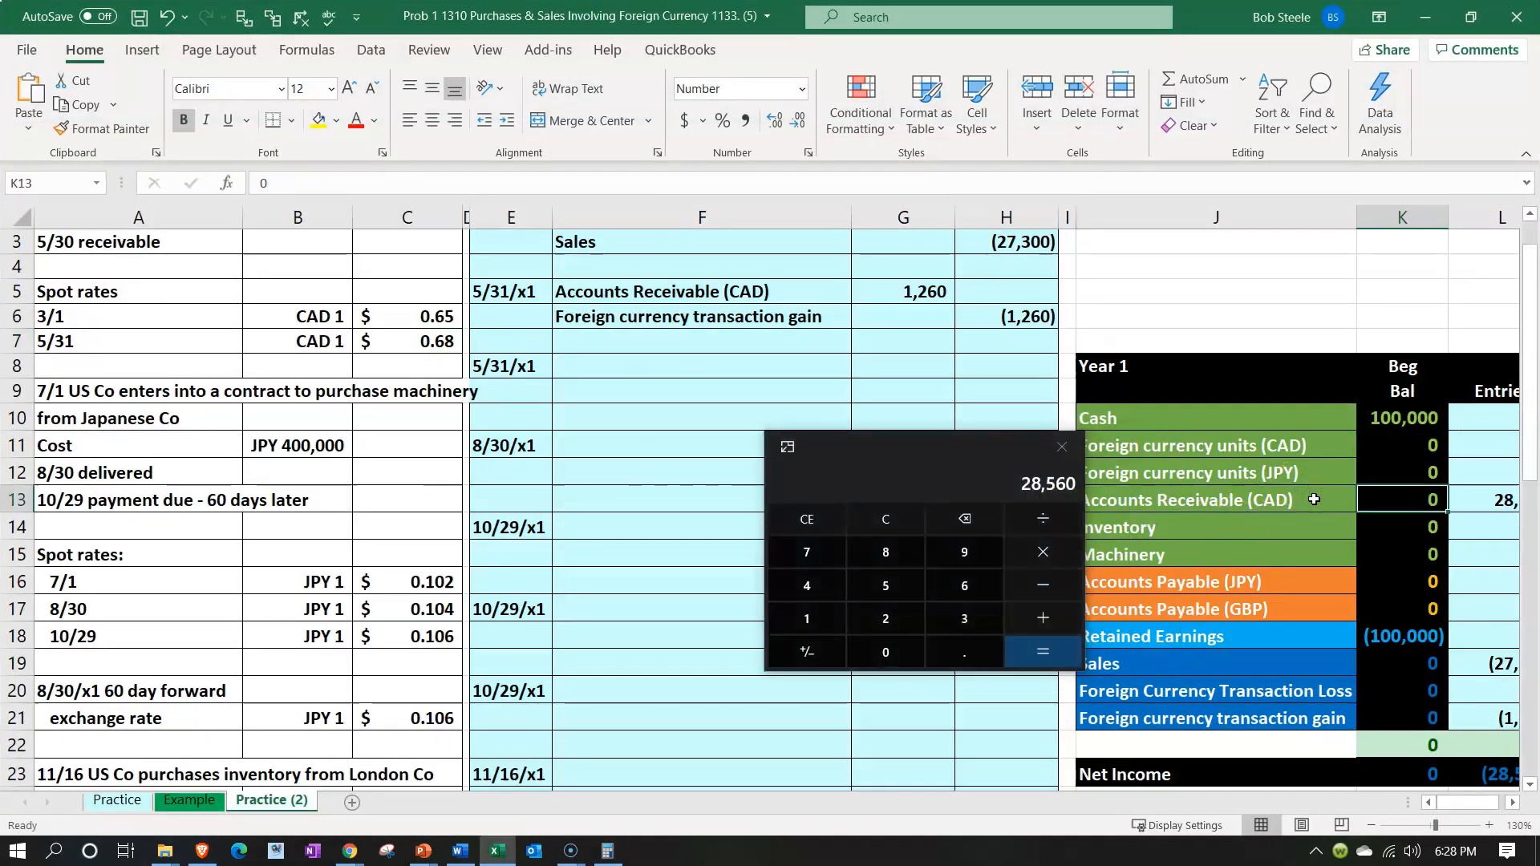
pyautogui.press('Left')
pyautogui.press('Left')
pyautogui.press('Left')
pyautogui.press('Left')
pyautogui.press('Left')
pyautogui.press('Left')
pyautogui.press('Left')
pyautogui.press('Left')
pyautogui.press('Left')
pyautogui.press('Left')
pyautogui.press('Left')
pyautogui.press('Left')
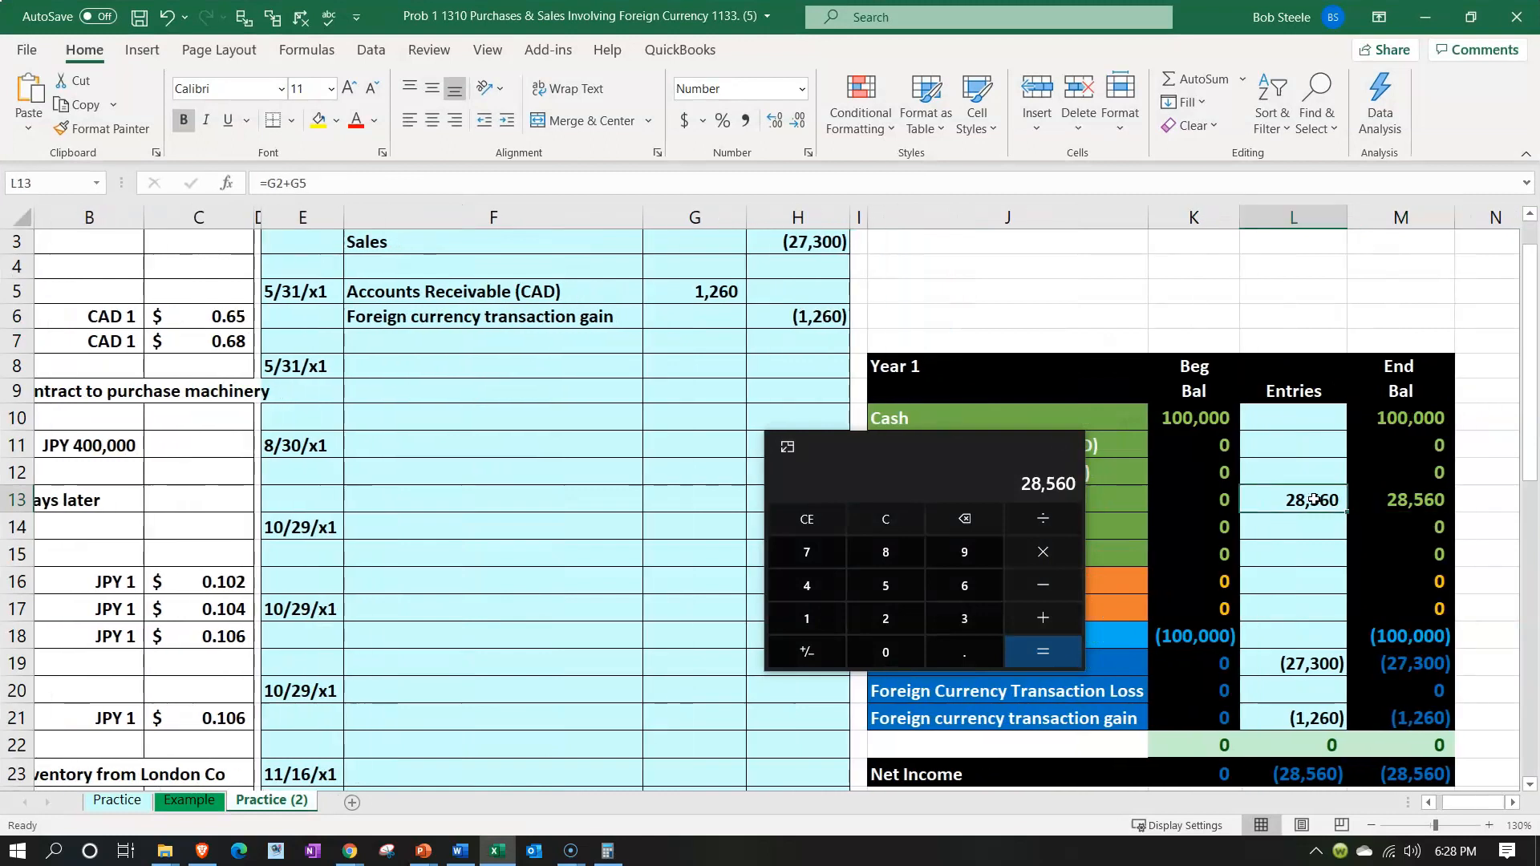
# Multiply 42,000 by the .68 spot rate on the calculator, then close the calculator
pyautogui.click(982, 475)
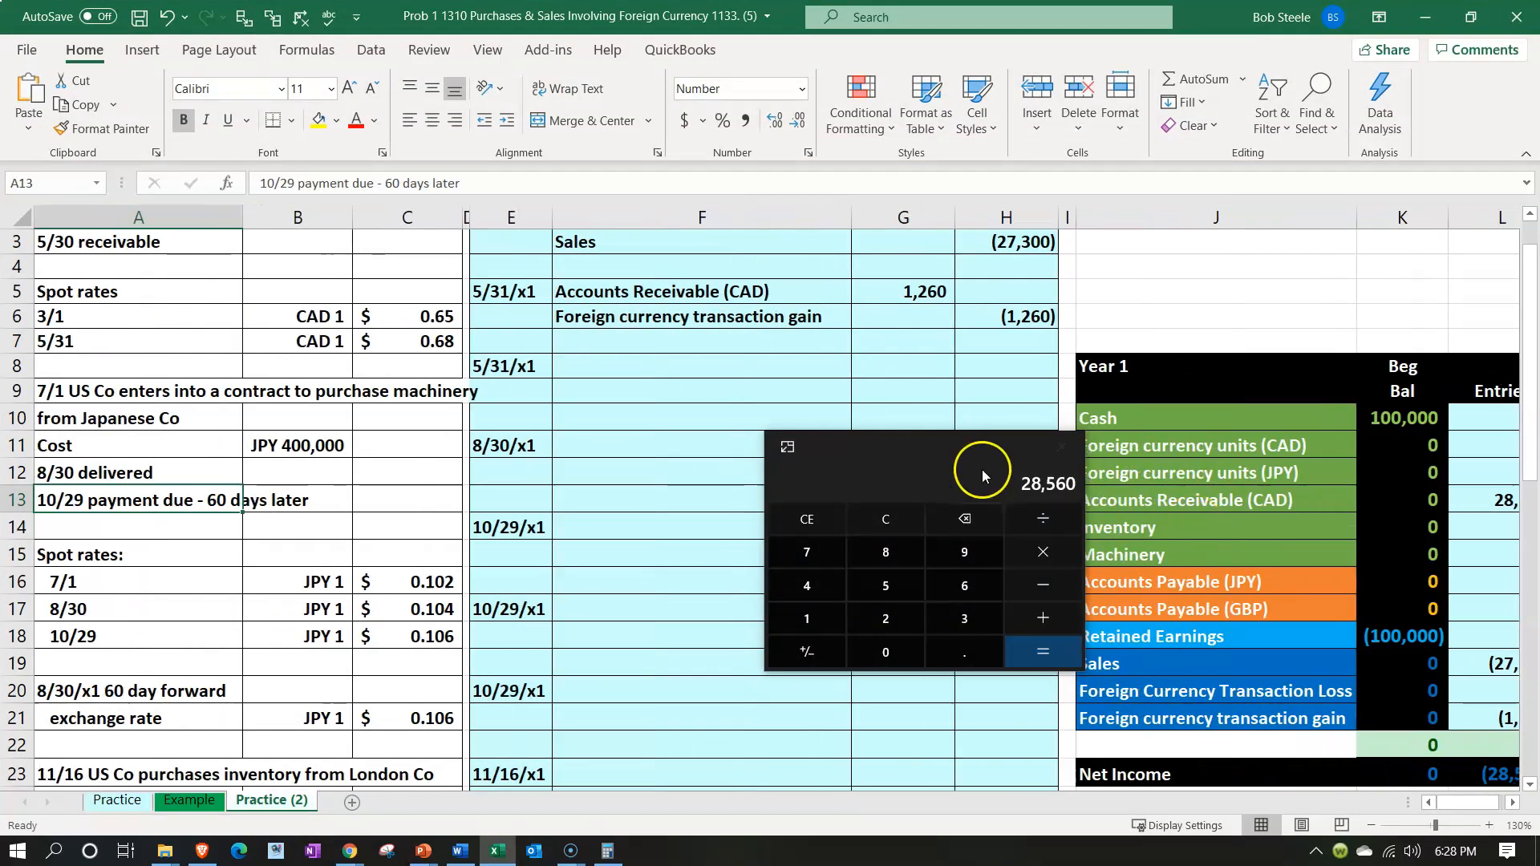
pyautogui.click(885, 519)
pyautogui.write('420000')
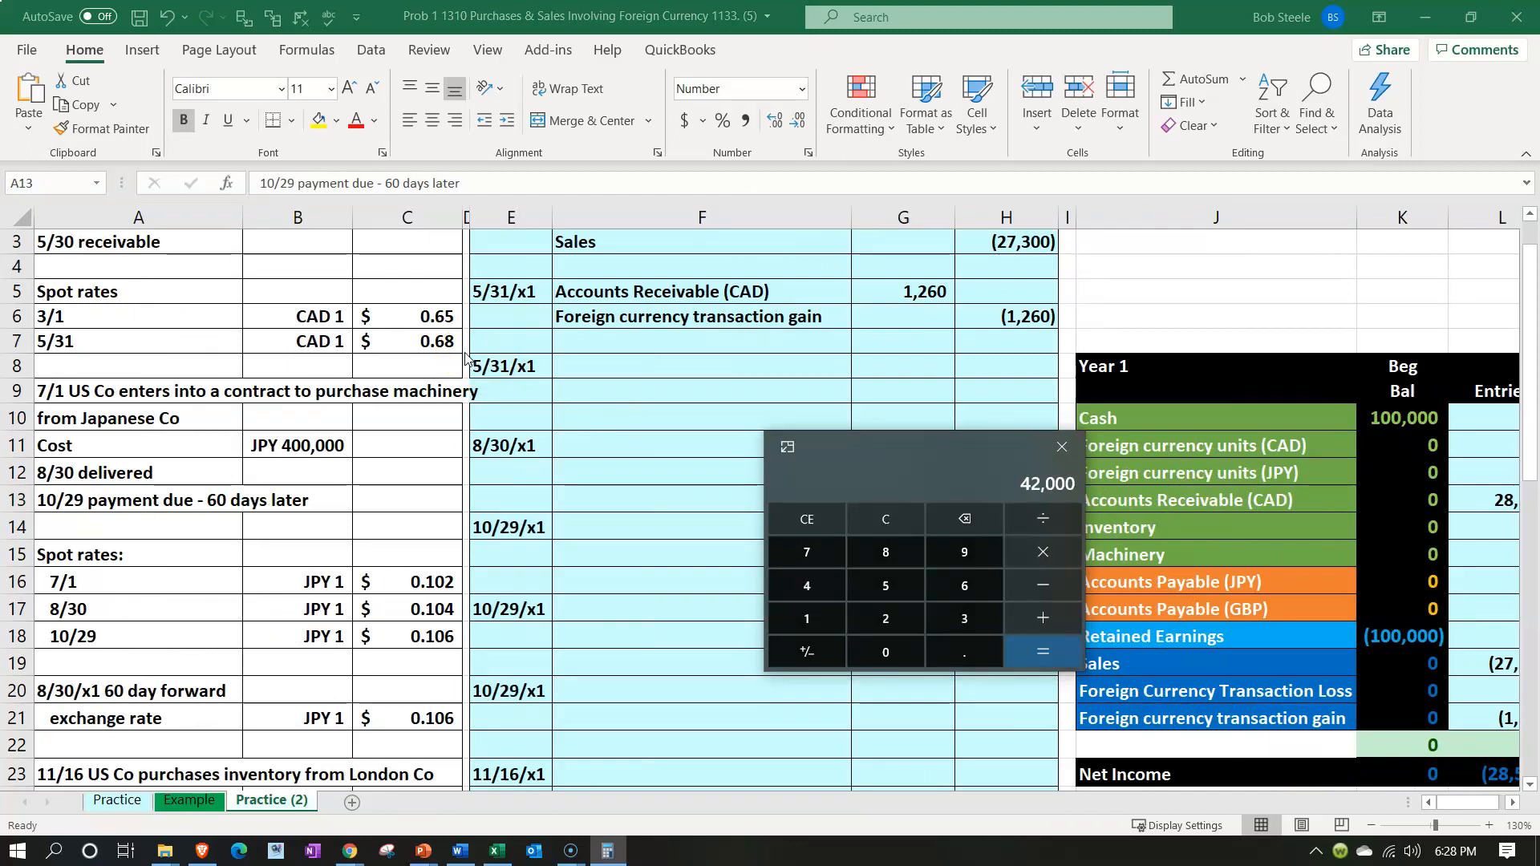
pyautogui.write('*.68')
pyautogui.press('Return')
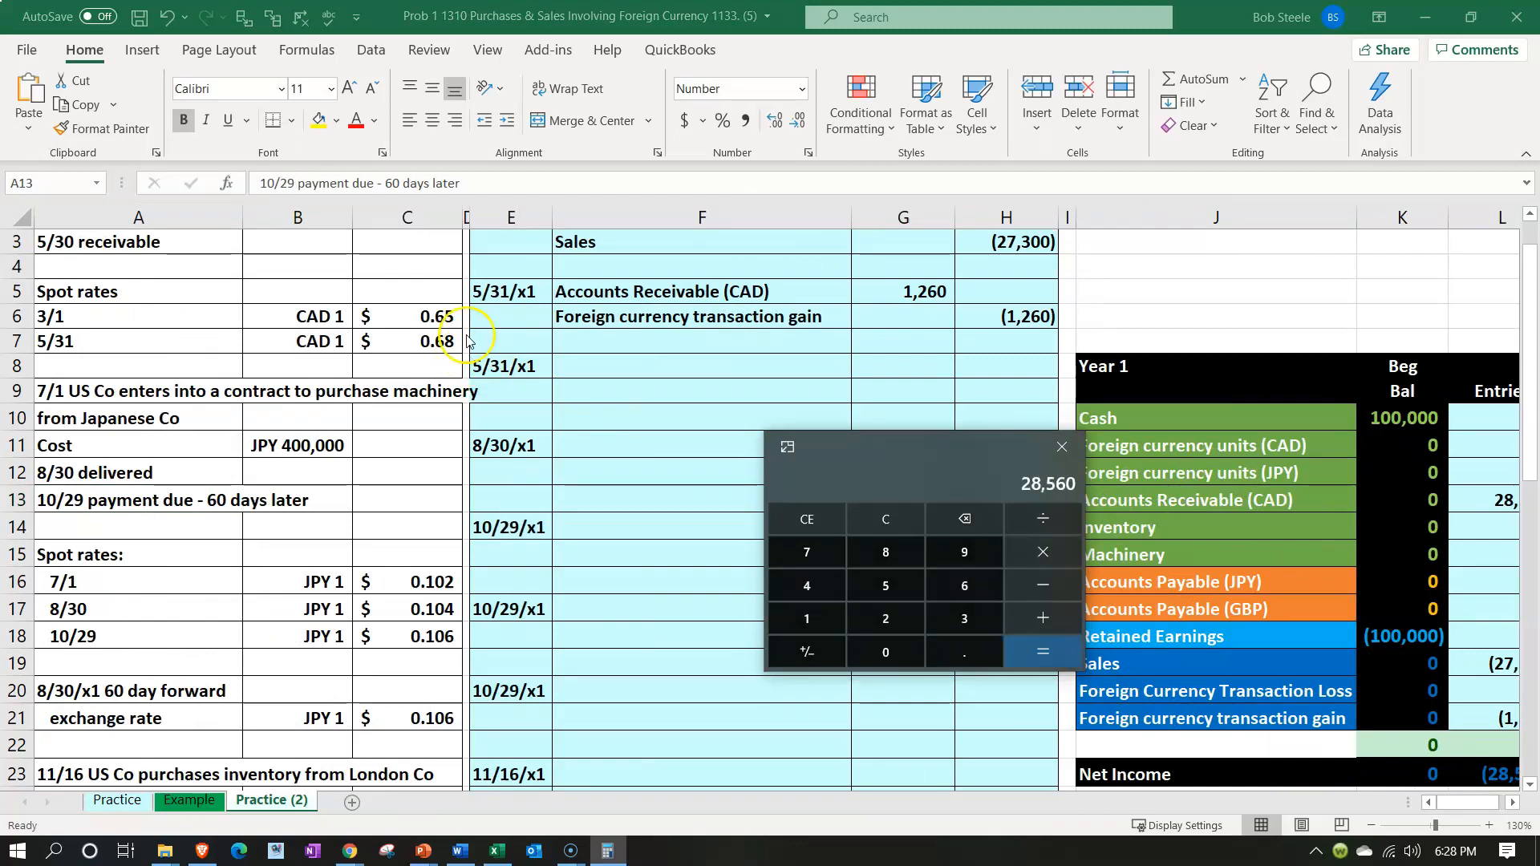
pyautogui.click(1062, 446)
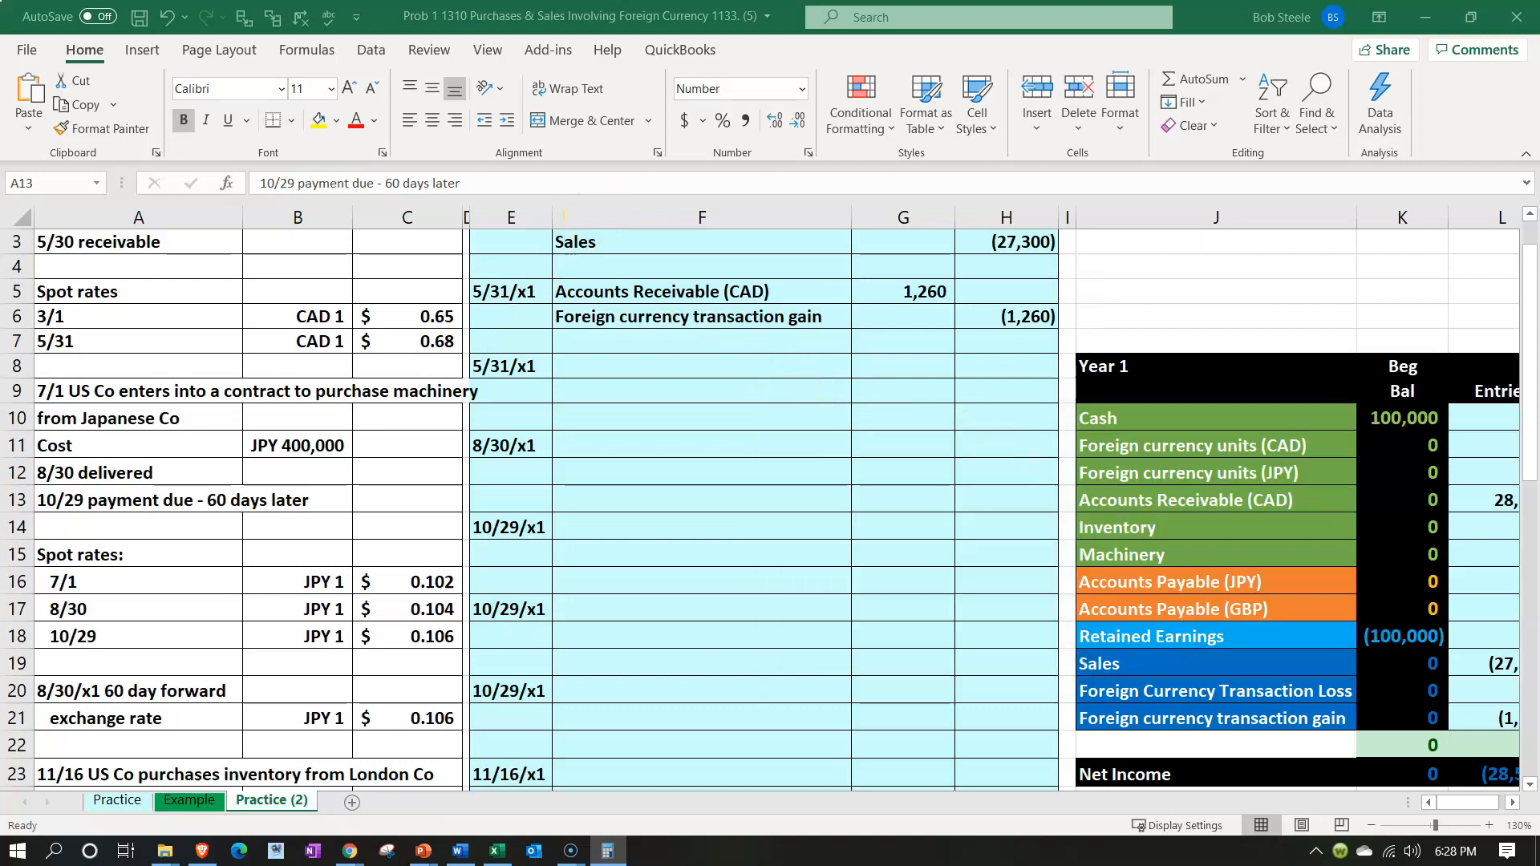
# Return to QuickBooks, check draft invoice 1002's USD total, and leave the invoice without saving
pyautogui.click(1425, 17)
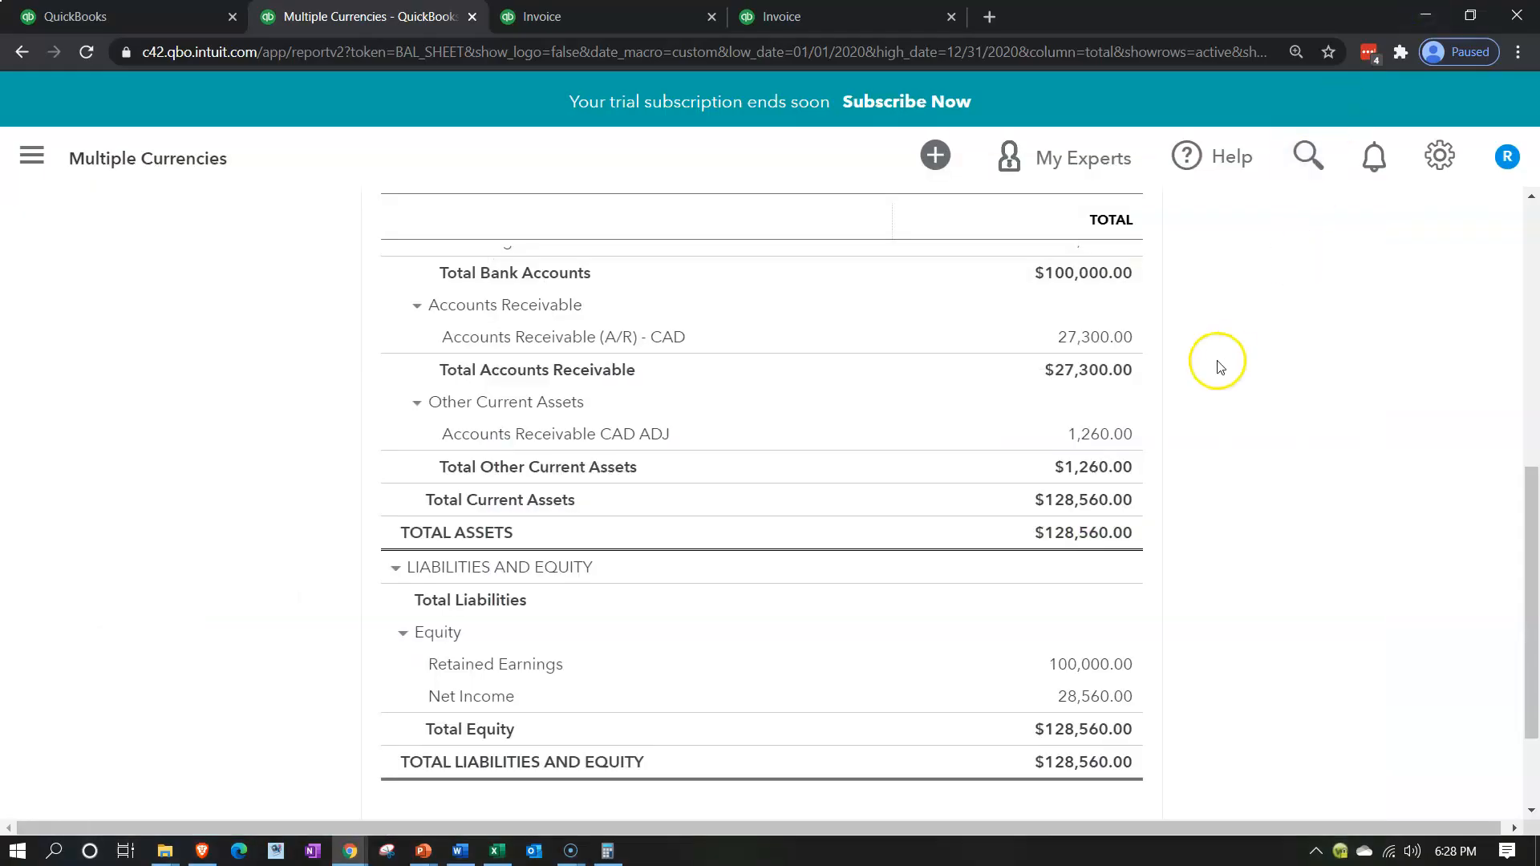
pyautogui.click(860, 21)
pyautogui.scroll(-5, 1180, 567)
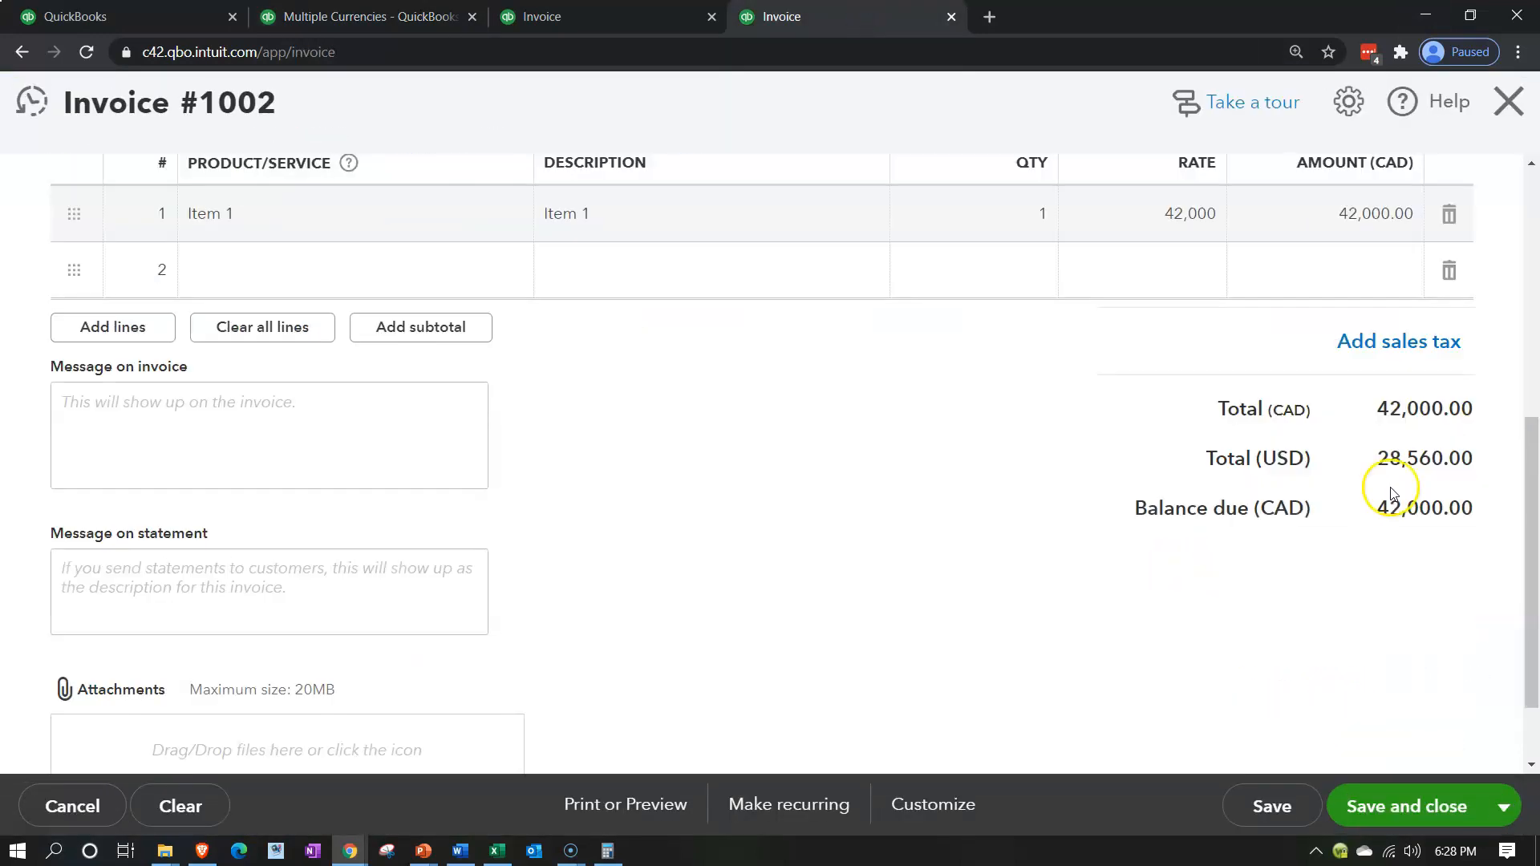
pyautogui.click(1498, 109)
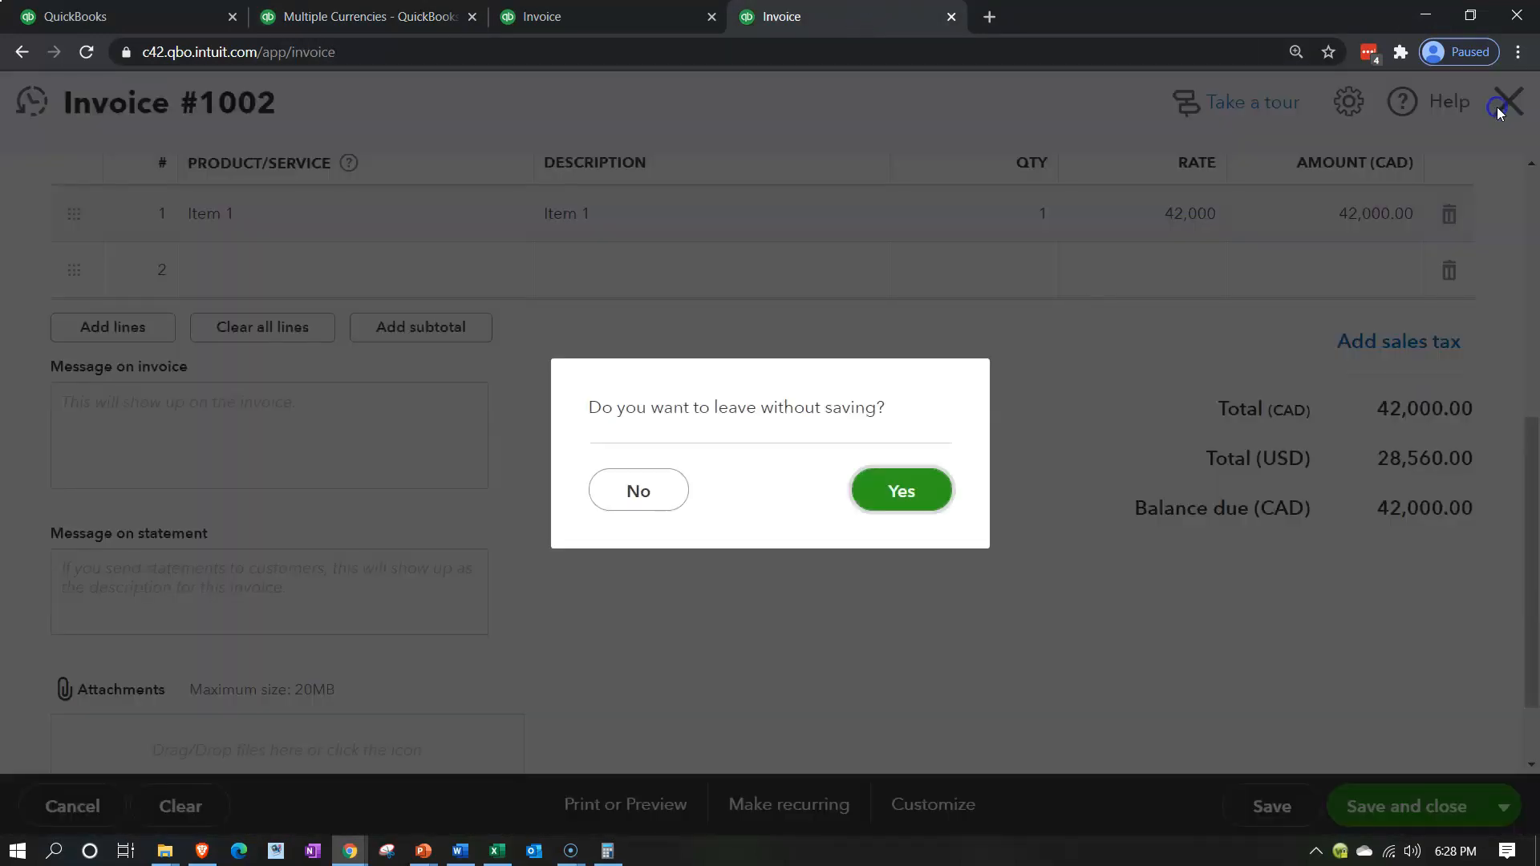
pyautogui.click(918, 492)
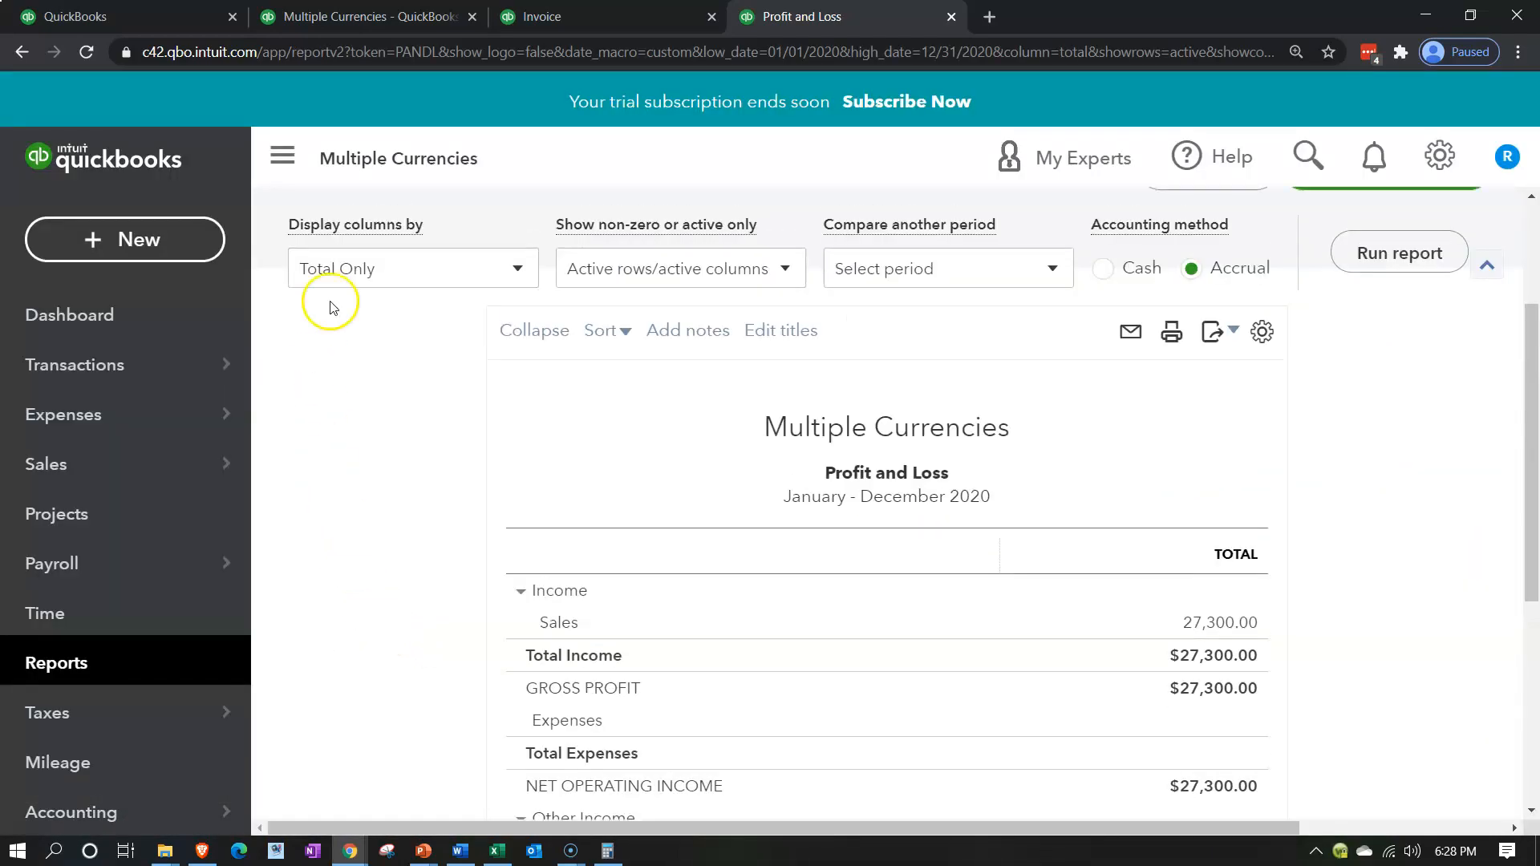
# Hide the navigation menu, rerun the 2020 Profit and Loss report and review the foreign currency gain under Other Income
pyautogui.click(276, 149)
pyautogui.click(1168, 292)
pyautogui.scroll(-2, 1229, 624)
pyautogui.scroll(-4, 1229, 624)
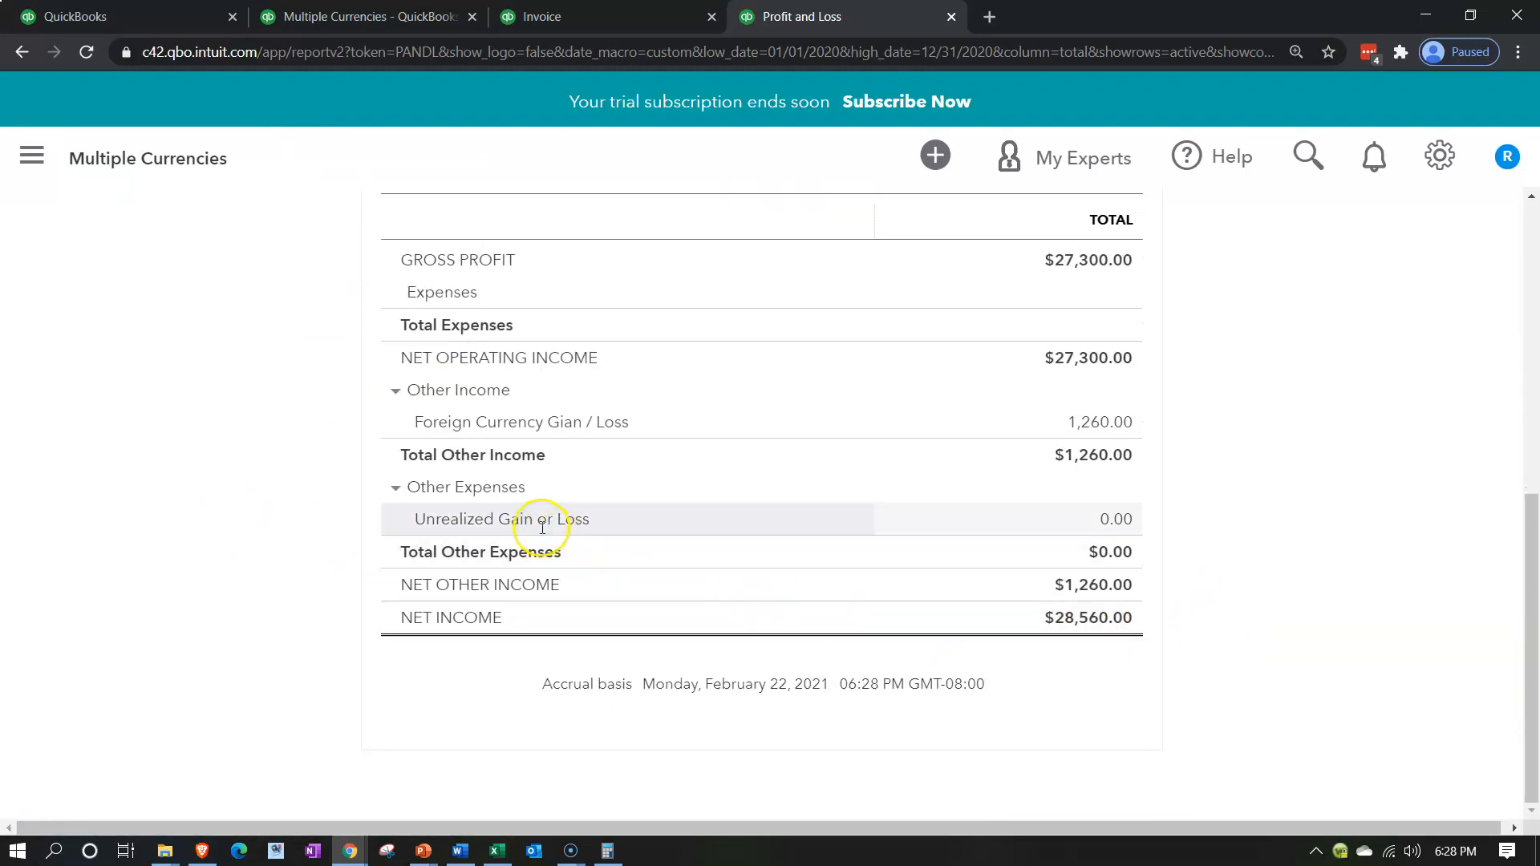
pyautogui.scroll(7, 316, 613)
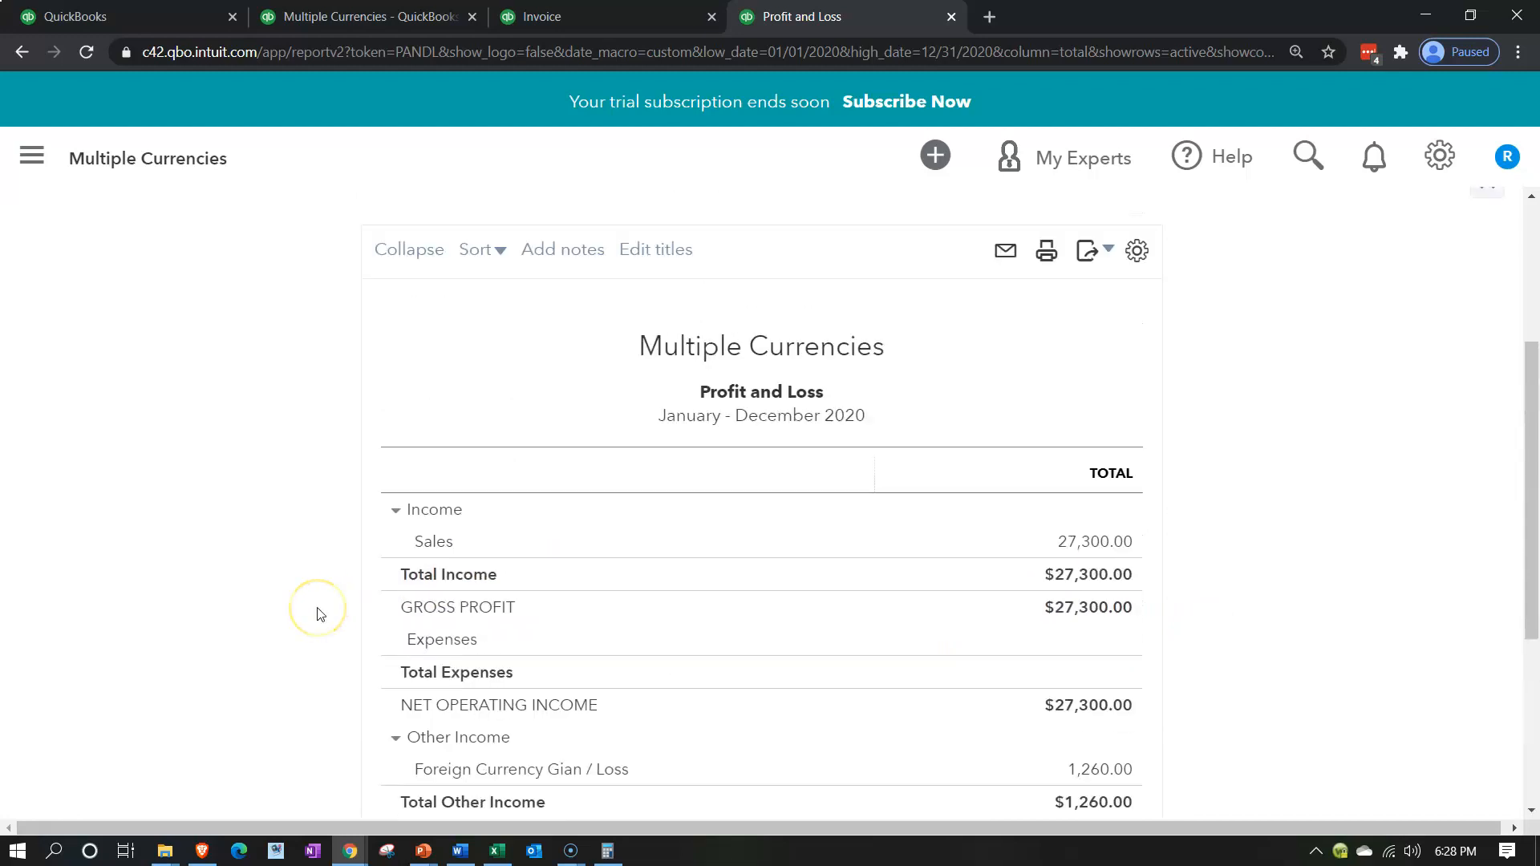
pyautogui.scroll(-6, 317, 613)
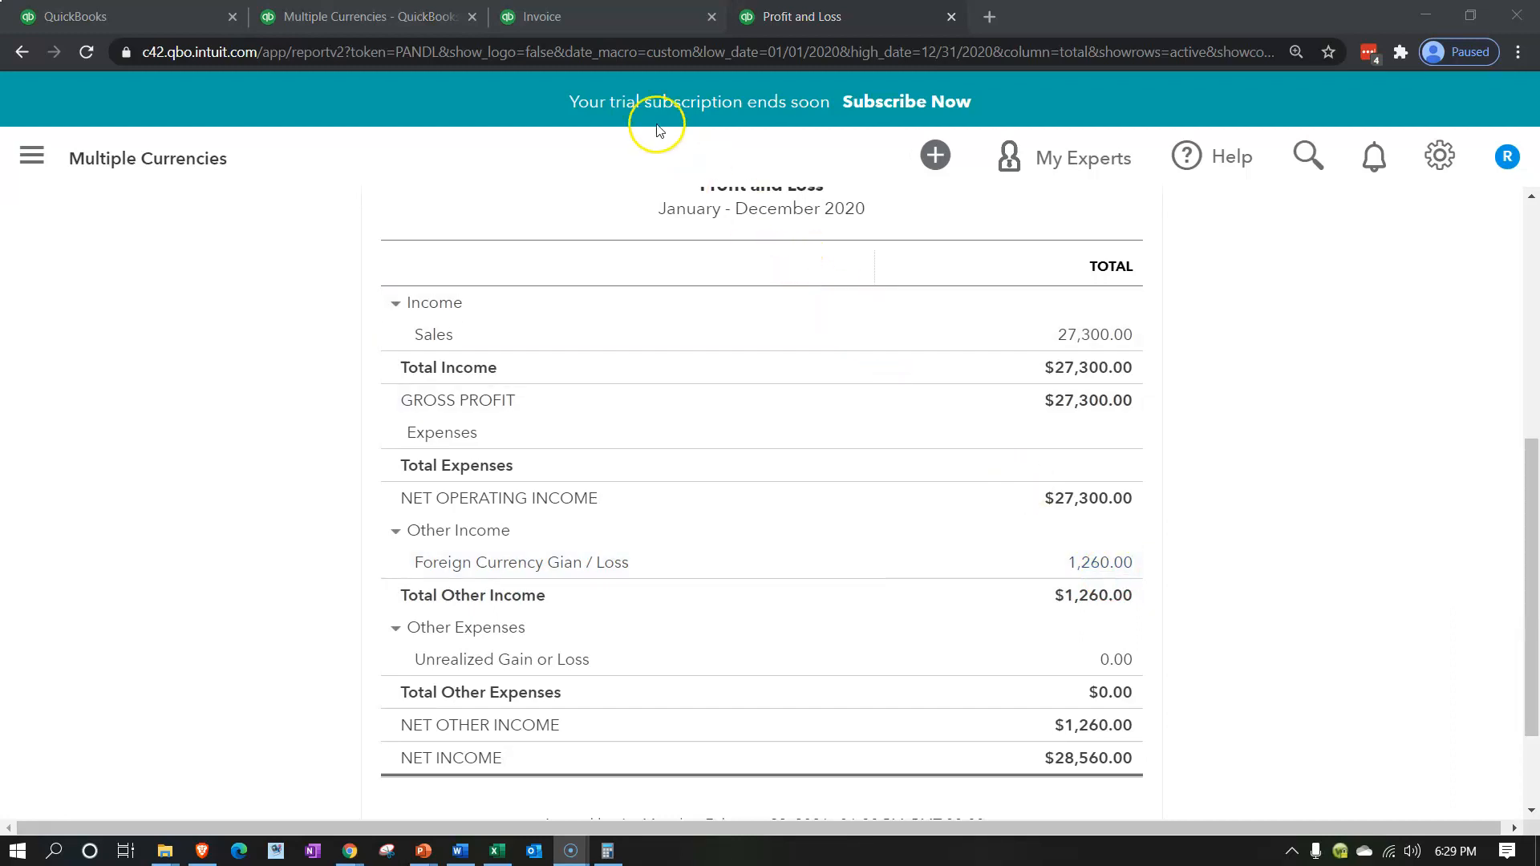
# Go back to the balance sheet and inspect its Accounts Receivable and Other Current Assets groups by collapsing and expanding them
pyautogui.click(393, 24)
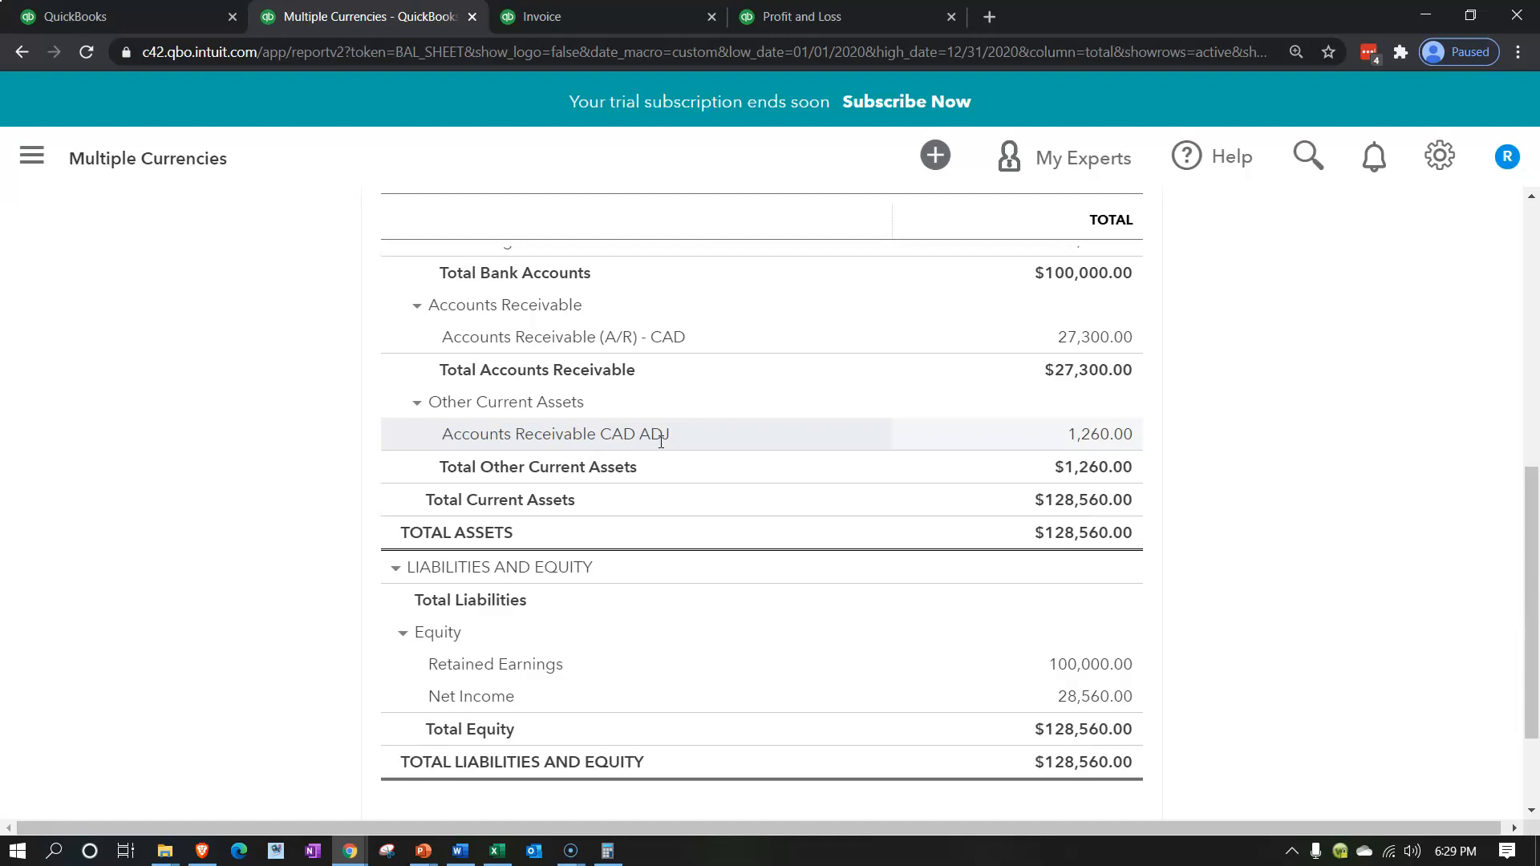
pyautogui.click(694, 454)
pyautogui.click(415, 307)
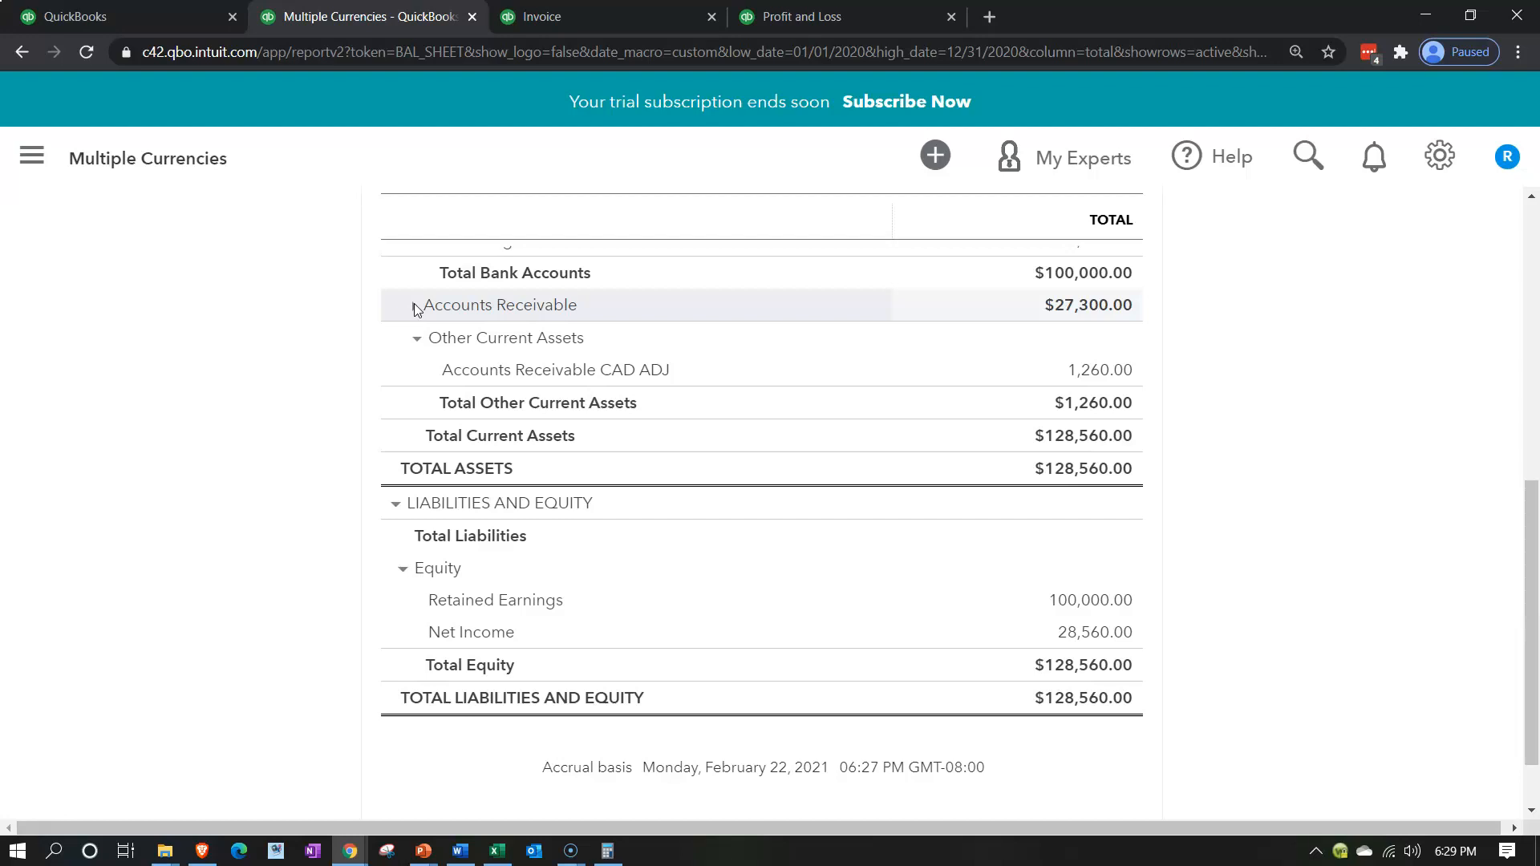
pyautogui.click(414, 307)
pyautogui.click(414, 307)
pyautogui.click(416, 338)
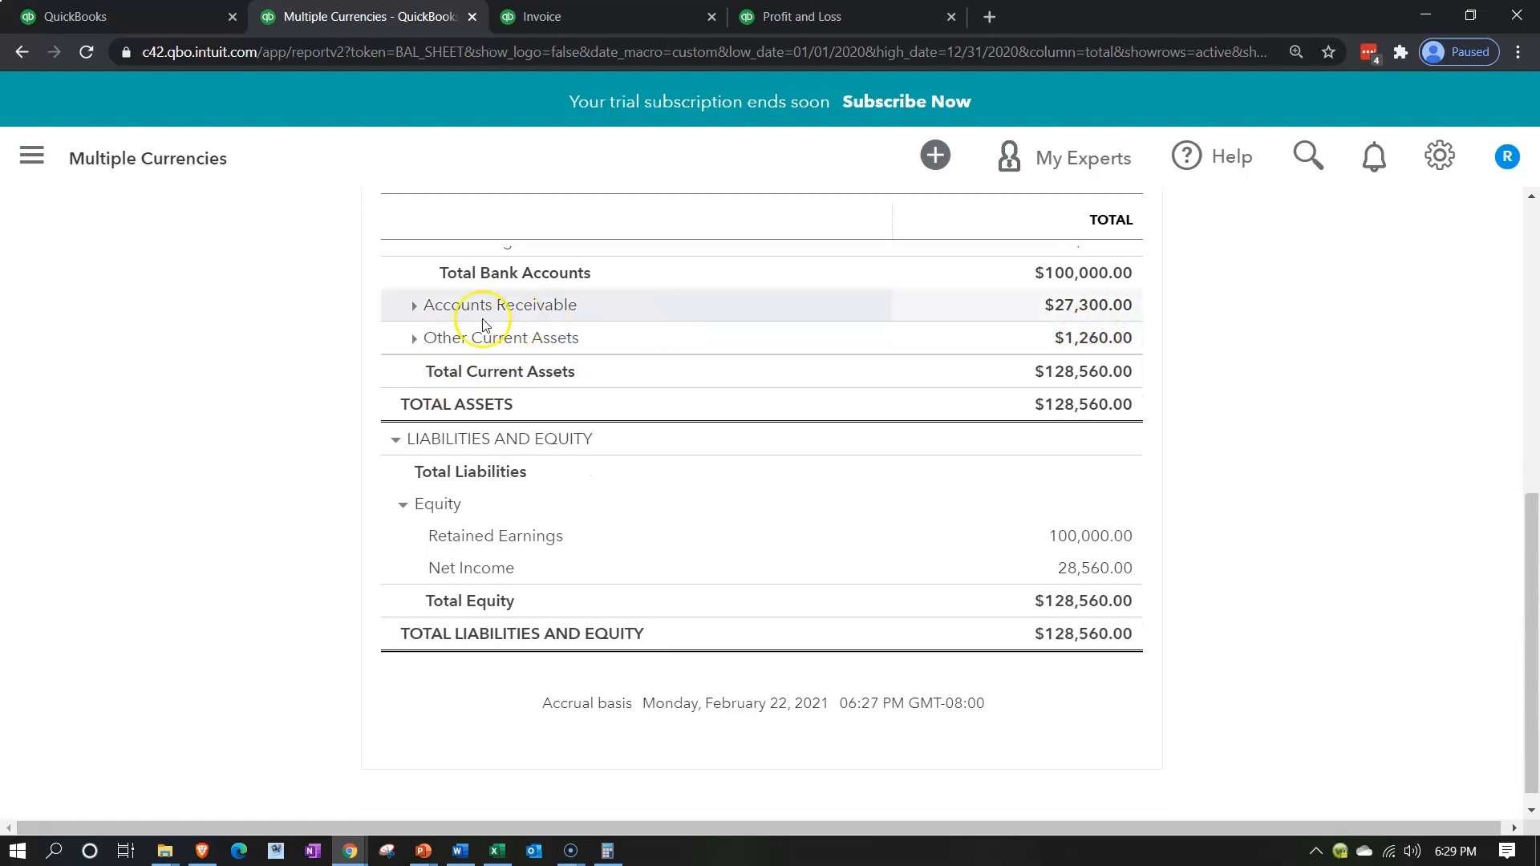
pyautogui.click(411, 309)
pyautogui.click(416, 402)
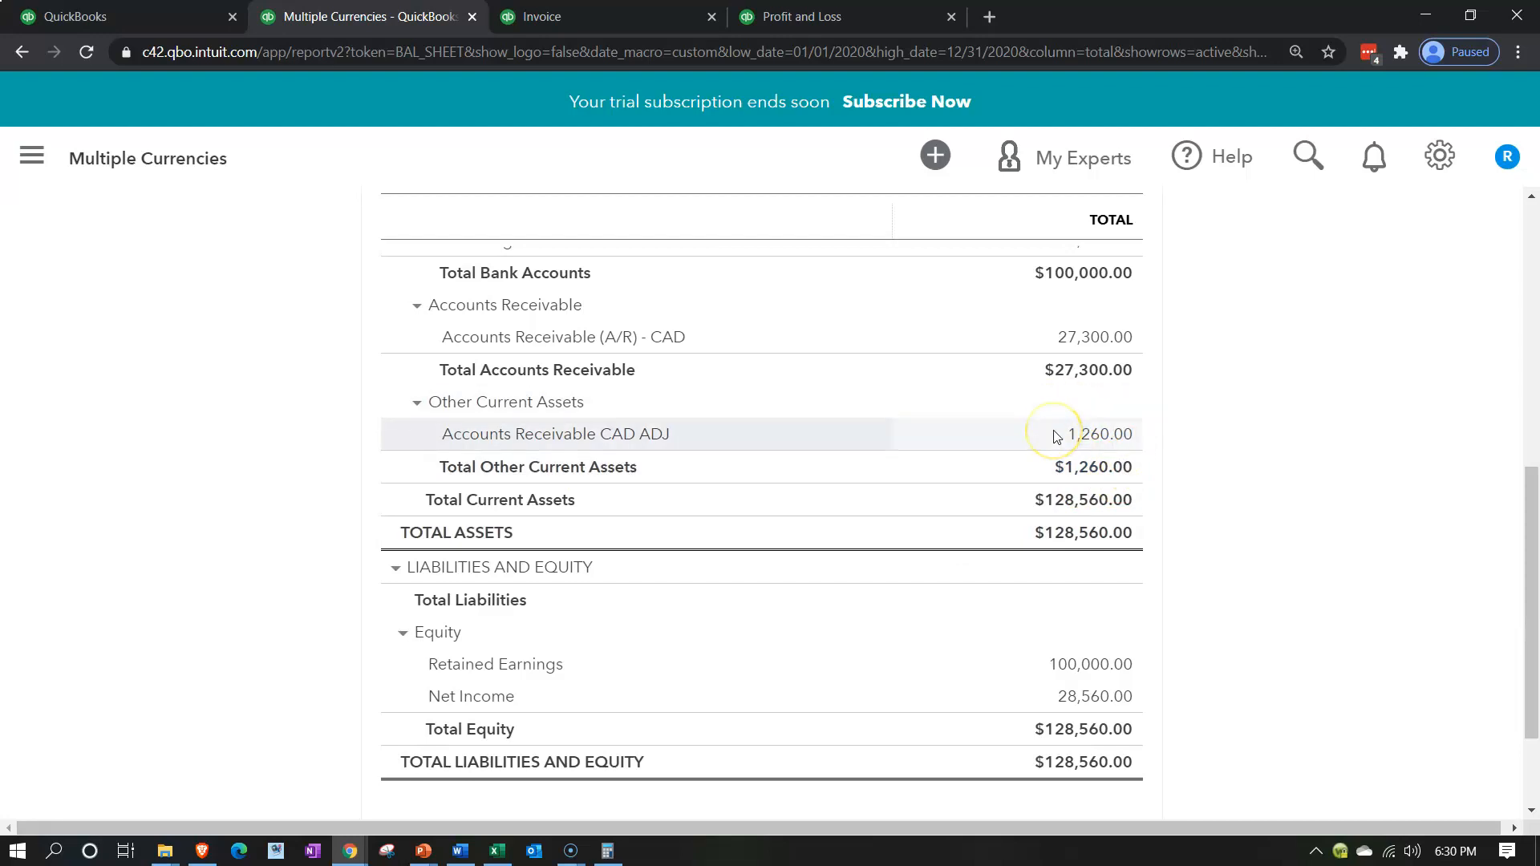
pyautogui.scroll(2, 1056, 436)
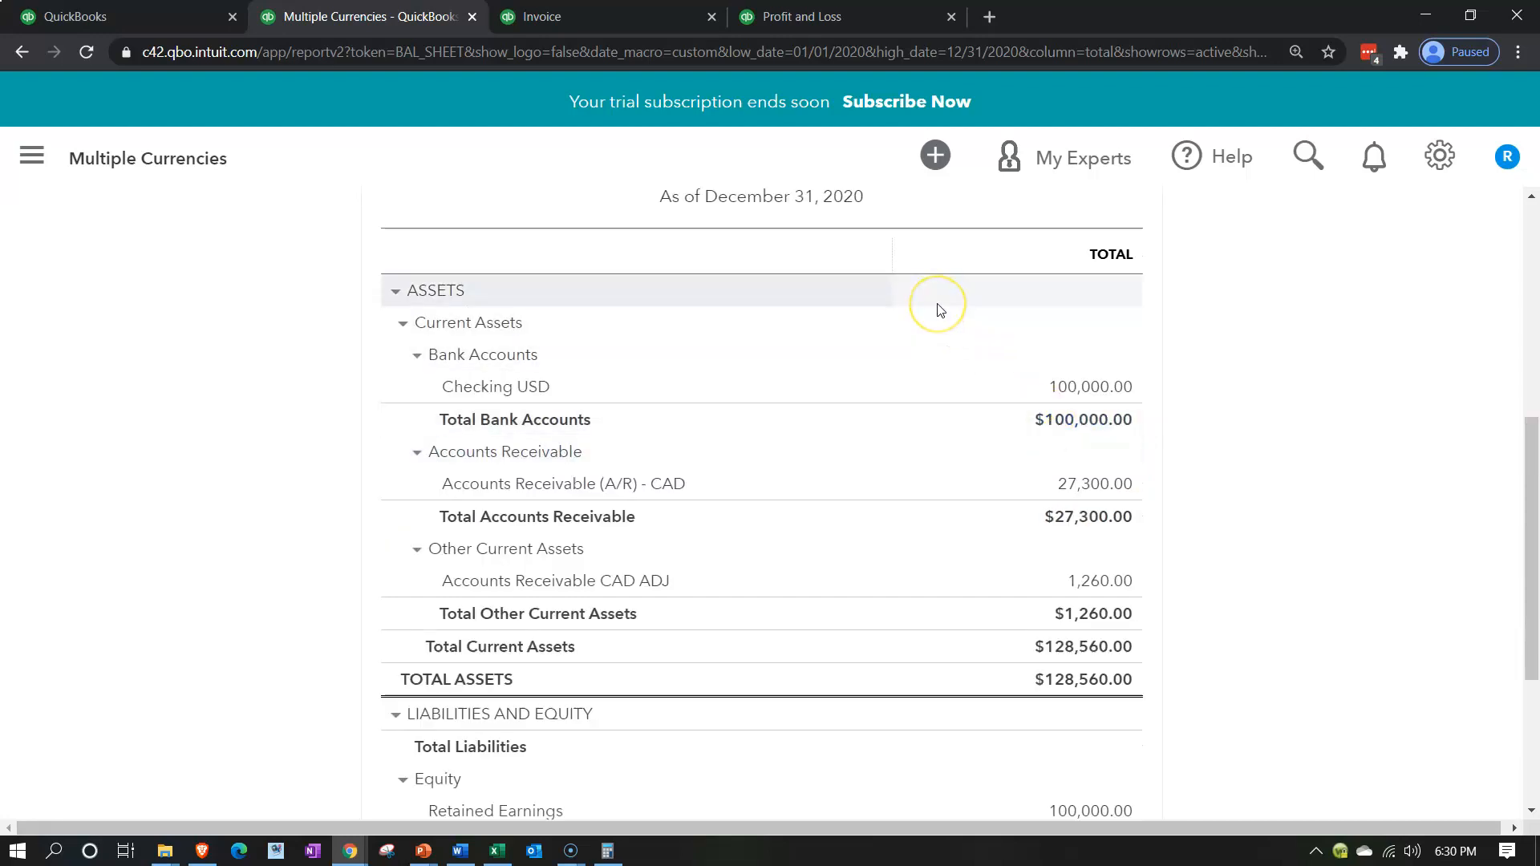